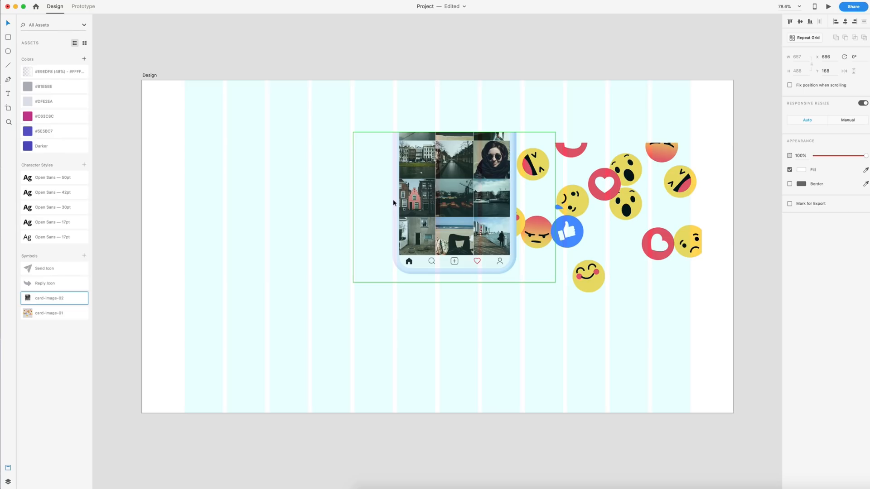
Step: Delete the phone mockup and the emoji reactions from the Design artboard
key("Delete")
left_click(604, 189)
key("Delete")
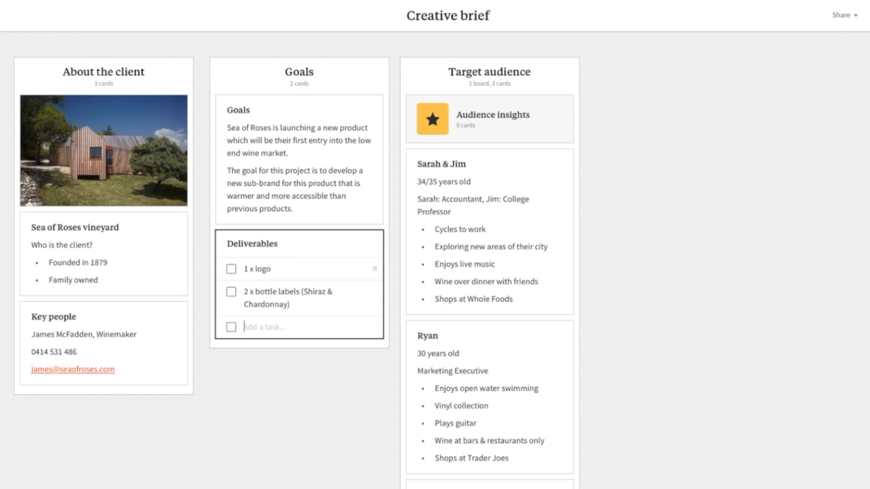
Step: In Milanote, add "4 x banner ads" and "1 x A2 poster" to the Deliverables list and enter the text "Reminiscent of modern art"
type("4 x banner ads")
key("Return")
type("1")
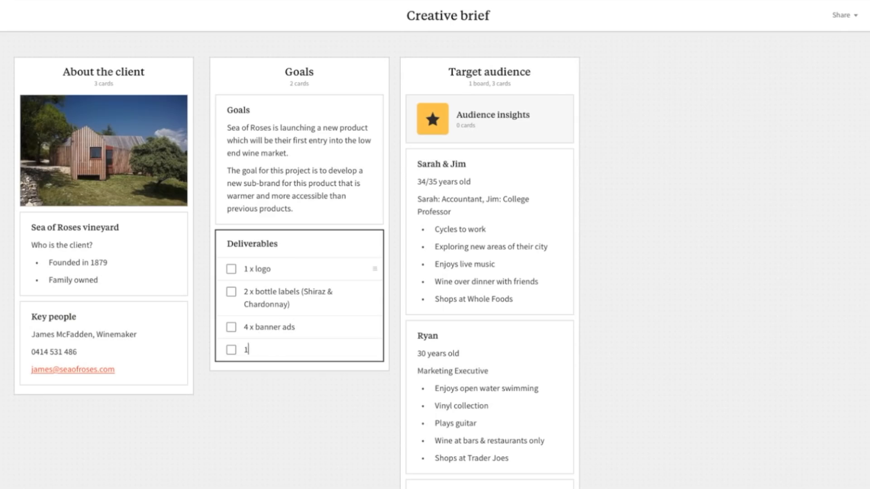
type(" x A2 posterReminiscent of modern art")
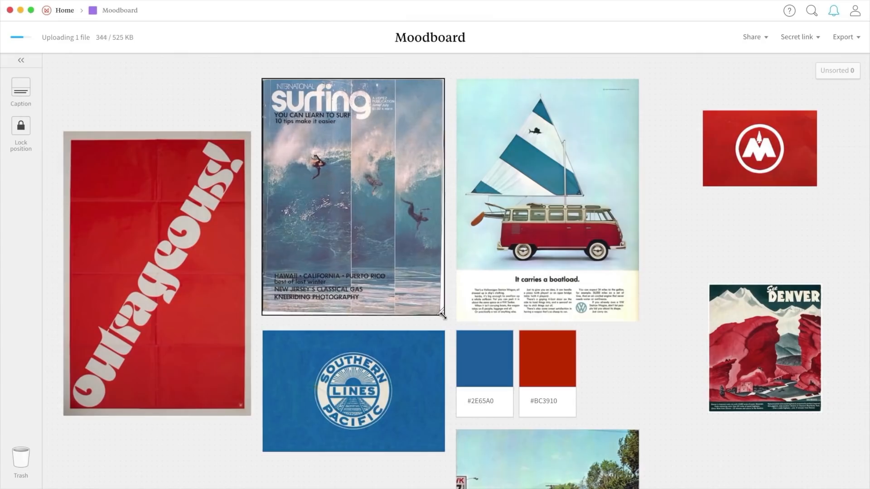
Step: Add a colour swatch with the hex code #EDEADE beside the red swatch on the Moodboard
double_click(607, 366)
type("#")
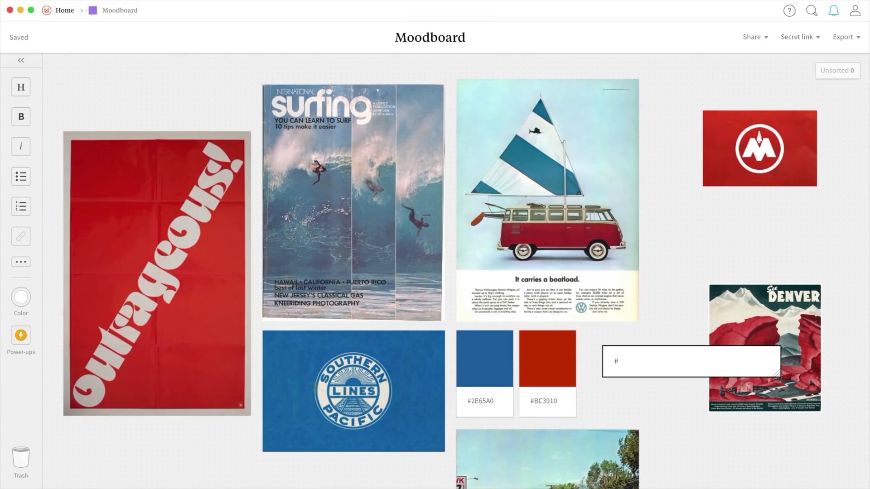
type("EDEADE")
key("Return")
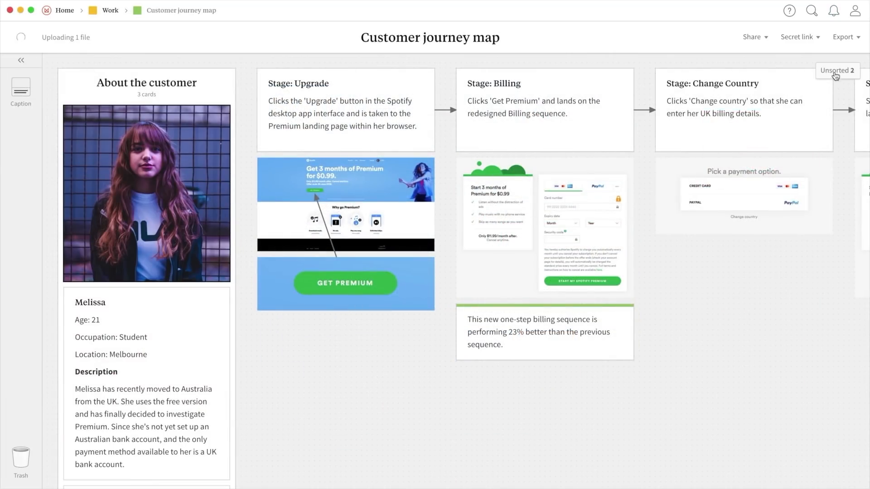
Step: Place an item from the unsorted cards below the Change Country stage of the customer journey map
left_click(835, 75)
left_click_drag(802, 125, 773, 270)
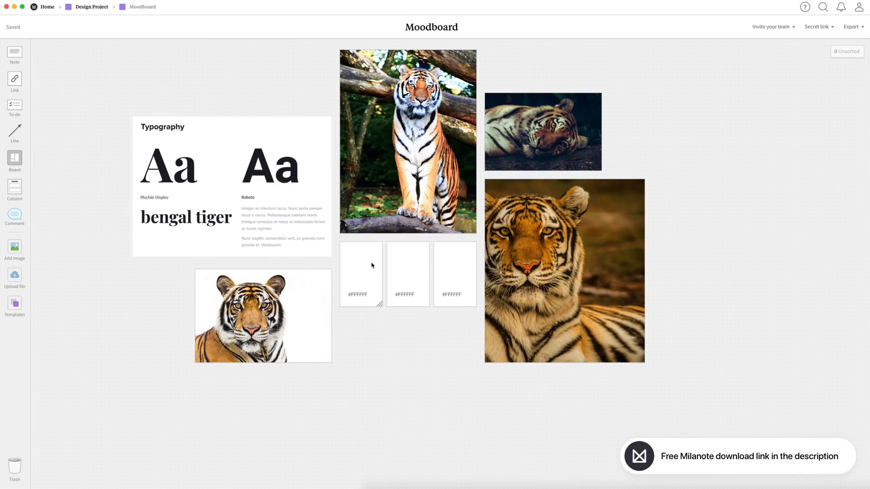
Step: Set the three white swatches on the tiger Moodboard to #C7976E, #9C9C9F and #464646
double_click(361, 295)
type("#C7976E")
left_click(373, 318)
double_click(407, 294)
type("#9C9C9F")
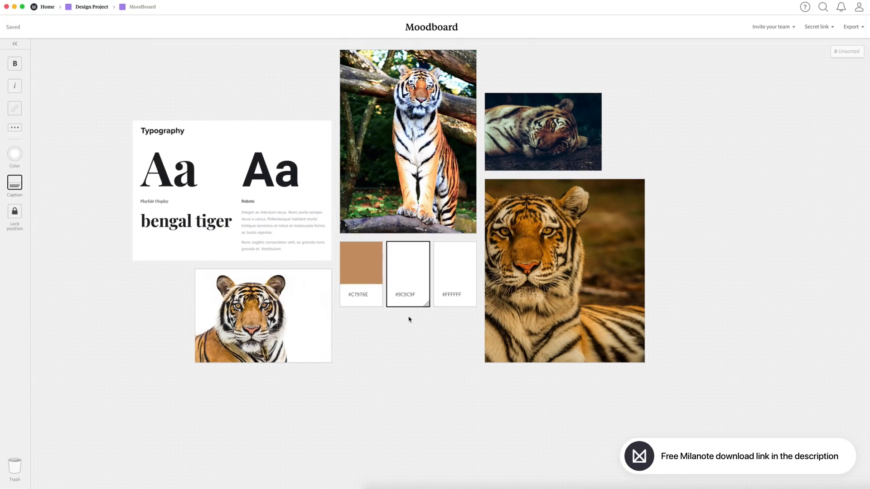
left_click(409, 319)
double_click(452, 294)
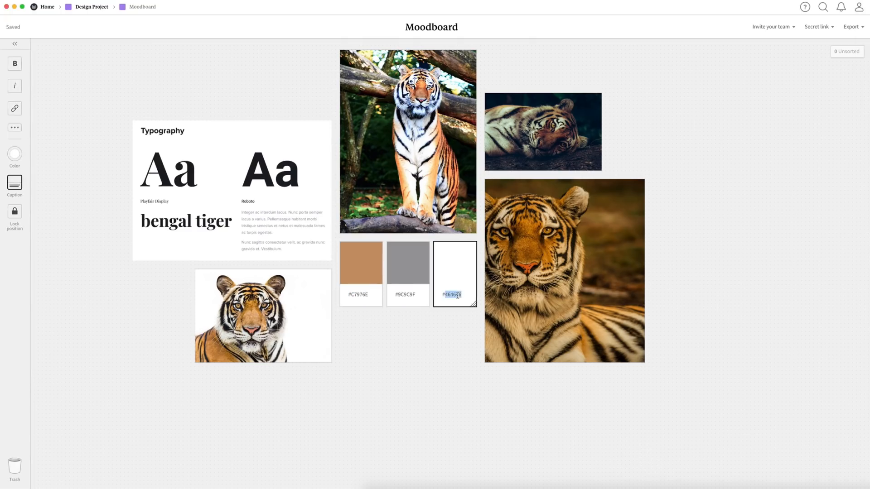
type("#464646")
left_click(430, 336)
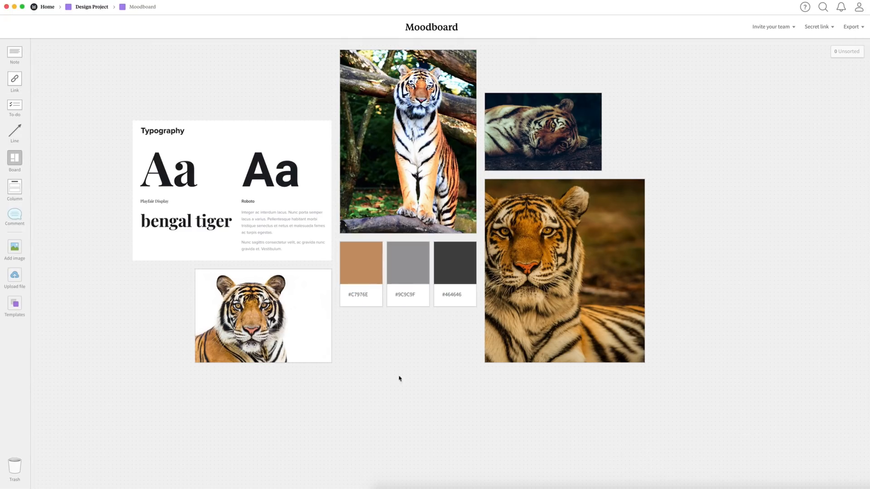
Step: Add a purple Sketch board and a Wireframe board beneath Moodboard on the Design Project board
left_click(88, 7)
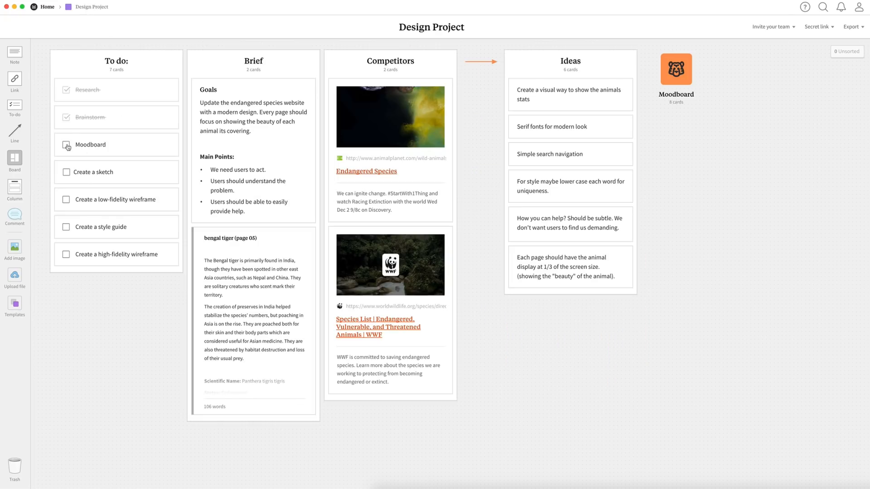
left_click_drag(15, 158, 684, 142)
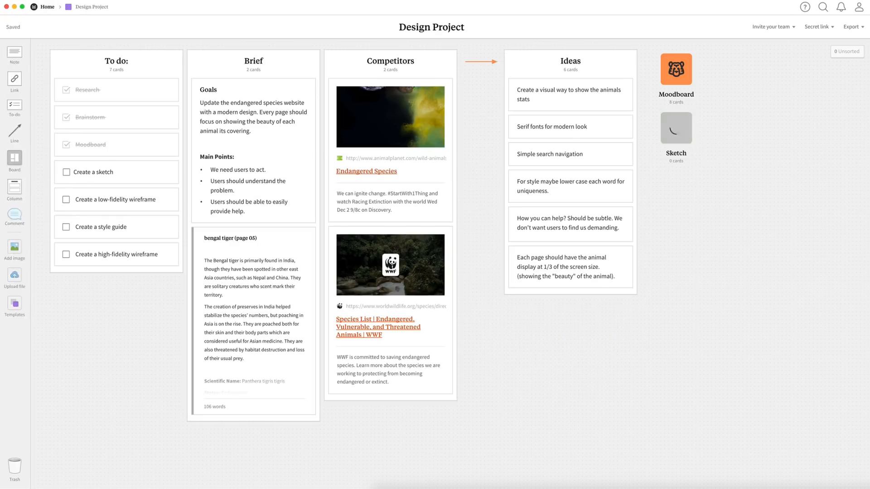
left_click(15, 63)
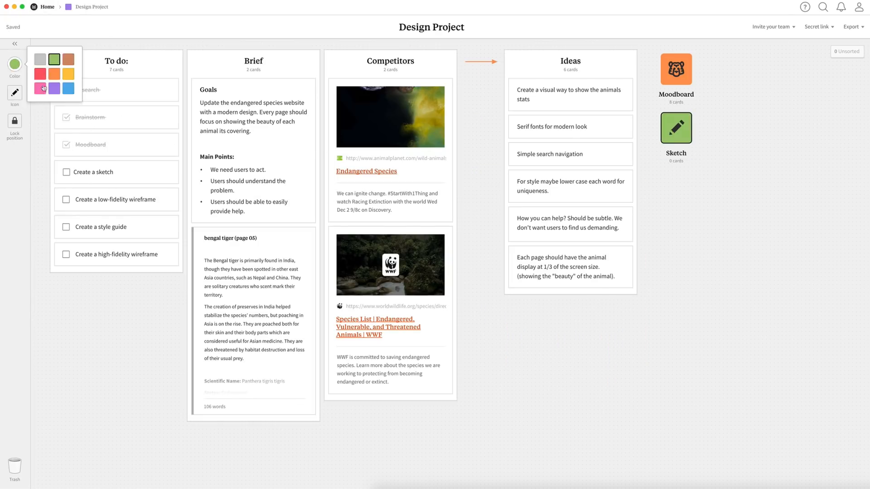
left_click(70, 86)
mouse_move(15, 158)
left_mouse_down()
mouse_move(43, 171)
mouse_move(676, 187)
left_mouse_up()
type("Wireframe")
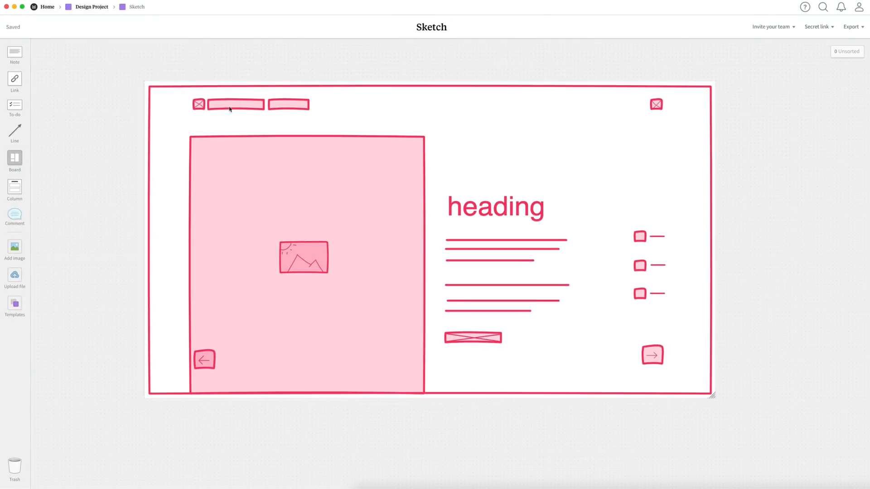
Step: Add notes around the sketch reading "Hamburger menu with title", "previous button", "next button" and "1/3 image of bengal tiger"
double_click(164, 67)
type("Hamburger menu with title")
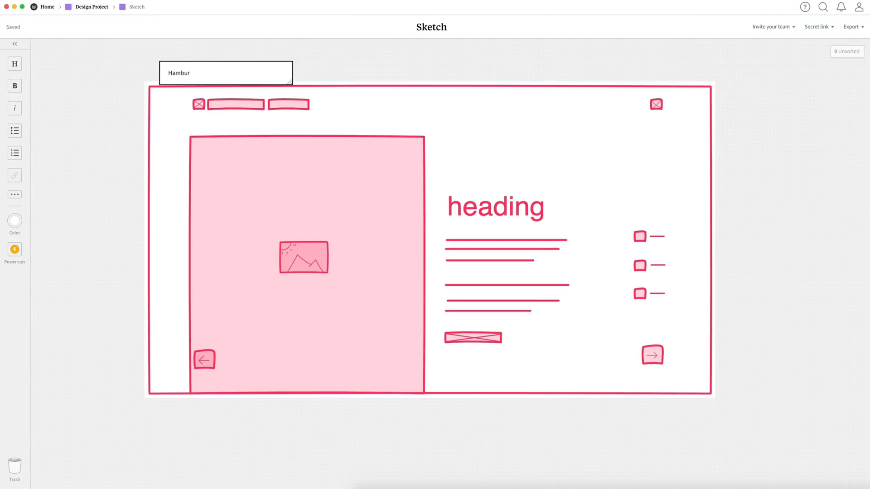
double_click(150, 409)
type("previous button")
double_click(673, 409)
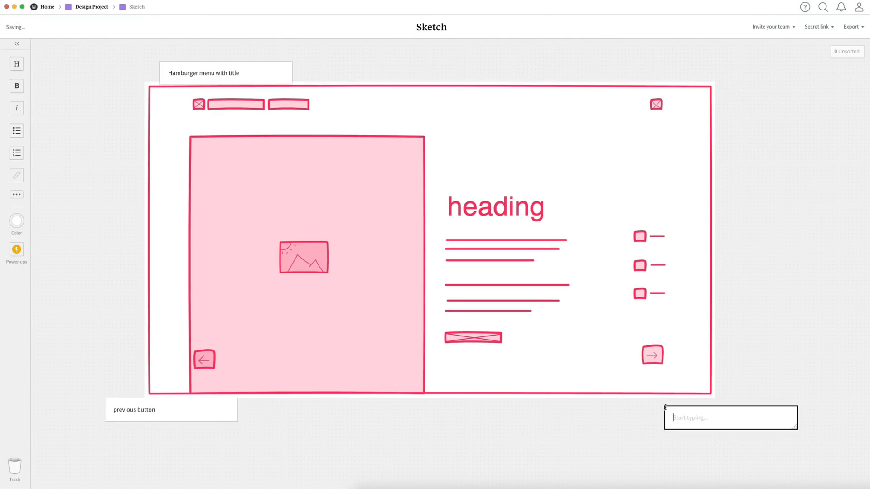
type("next button")
double_click(310, 413)
type("1/3 image of bengal tiger")
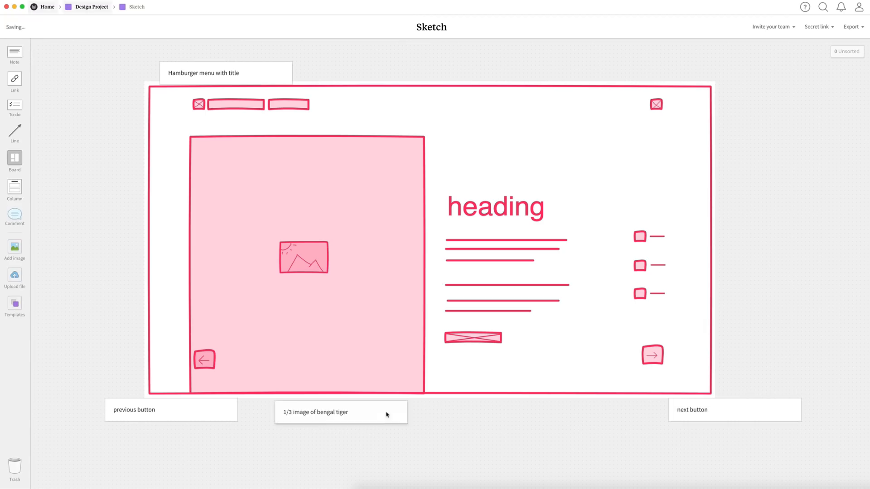
Step: Add the notes "Search for an animal" above the sketch's search icon and "Highlight stats on the side" beside its stats
double_click(696, 70)
type("Search for an animal")
left_click(767, 127)
double_click(734, 247)
type("Highlight stats on the side")
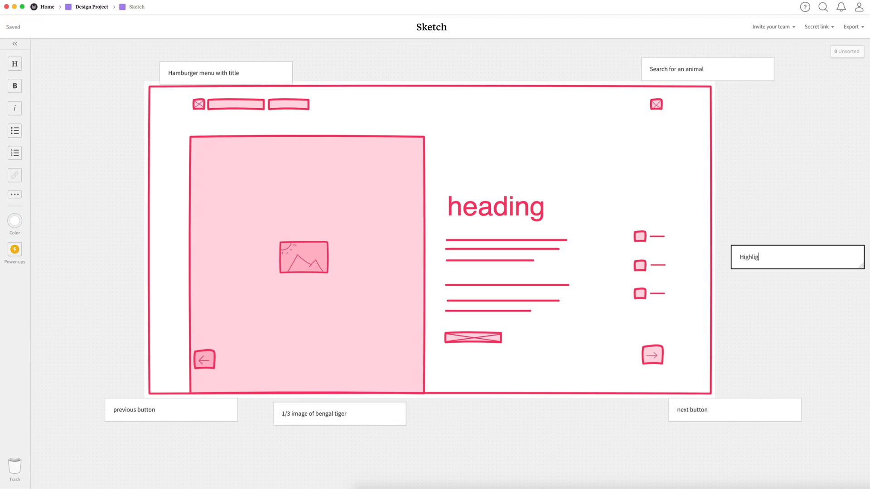
left_click(767, 298)
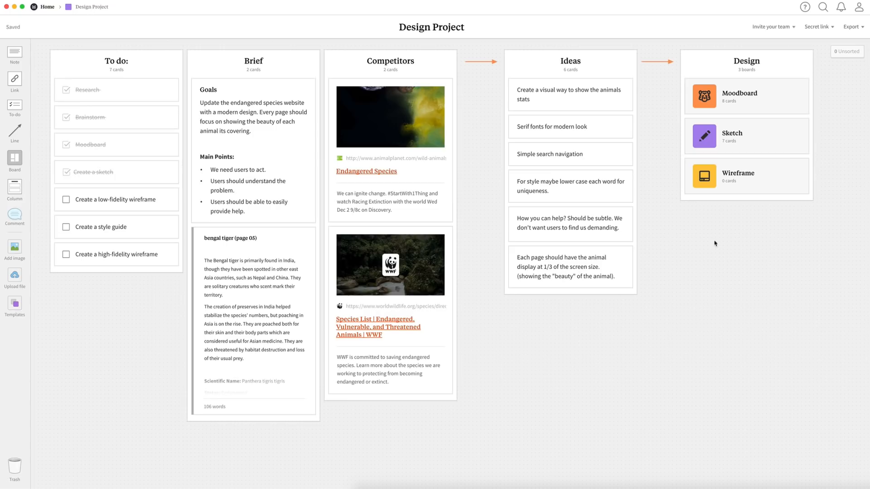
Step: Add a column titled Design beside the Ideas column on the Design Project board
left_click_drag(15, 187, 715, 74)
left_click(708, 62)
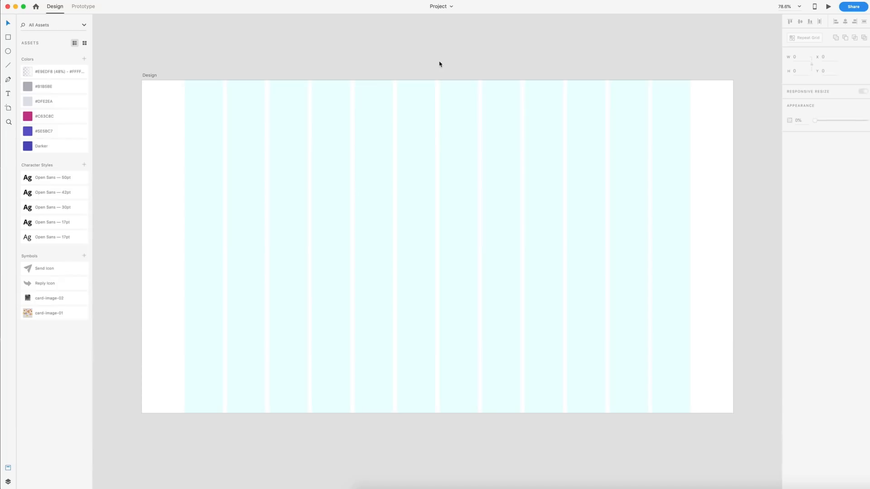
Step: In Adobe XD, add the text "Social Posts" near the top-left corner of the Design artboard
left_click(206, 117)
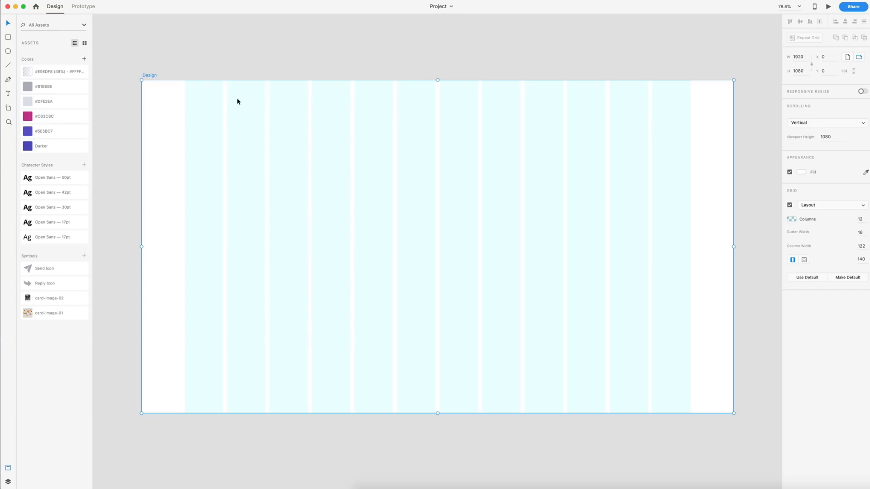
scroll(237, 101, "up", 5)
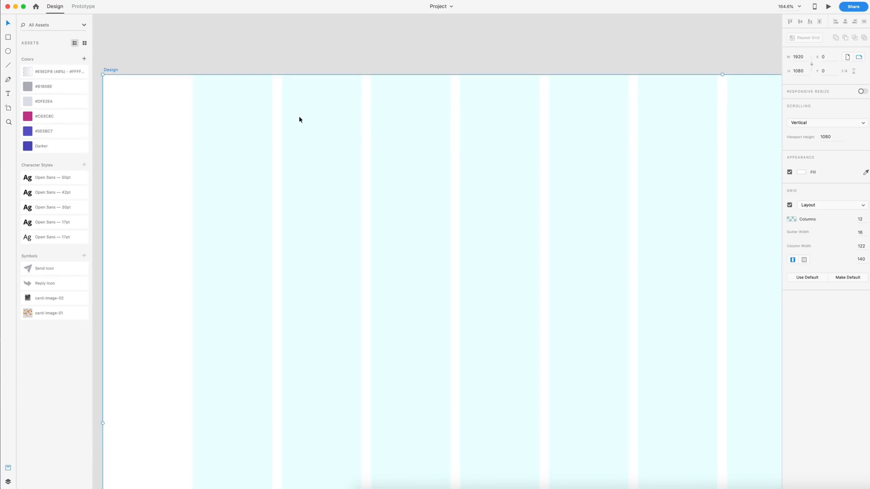
key("t")
left_click(291, 111)
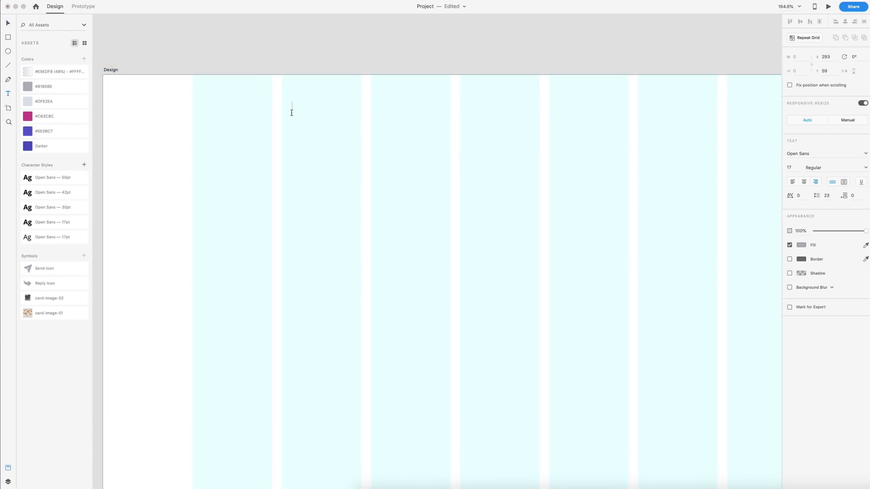
type("Social Posts")
key("Escape")
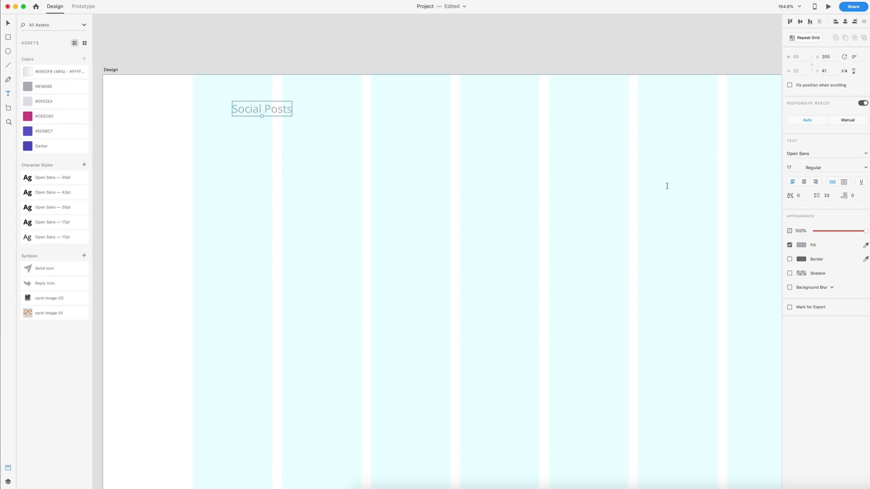
Step: Format the Social Posts heading as Open Sans Bold at size 25 and save it as a character style
left_click(77, 209)
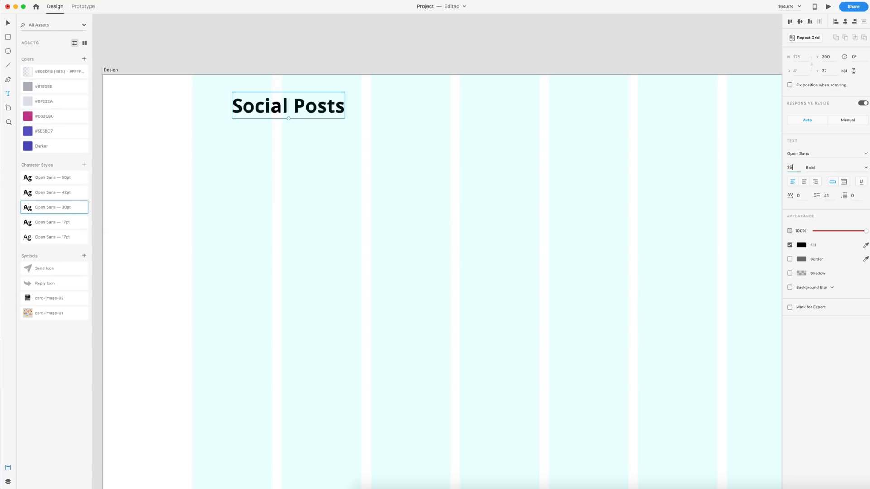
key("Return")
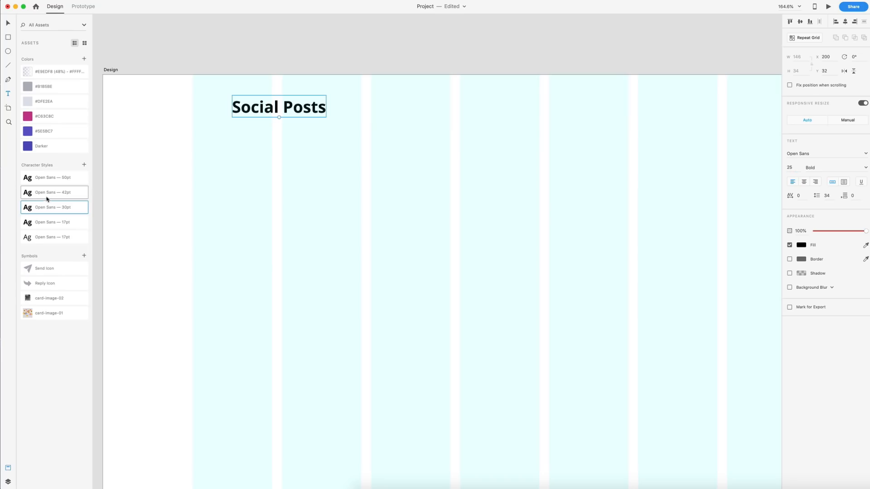
left_click(84, 165)
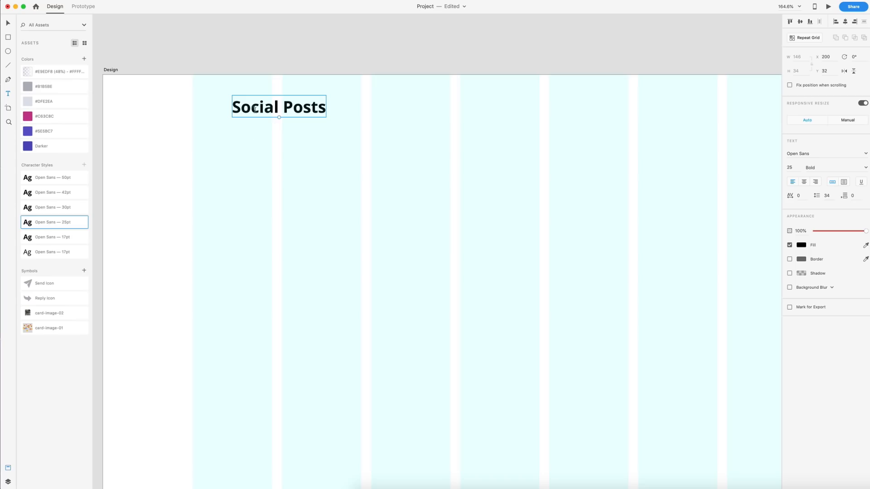
Step: Align the Social Posts heading with the second grid column, about 44 px below the artboard's top edge
left_click_drag(247, 110, 298, 120)
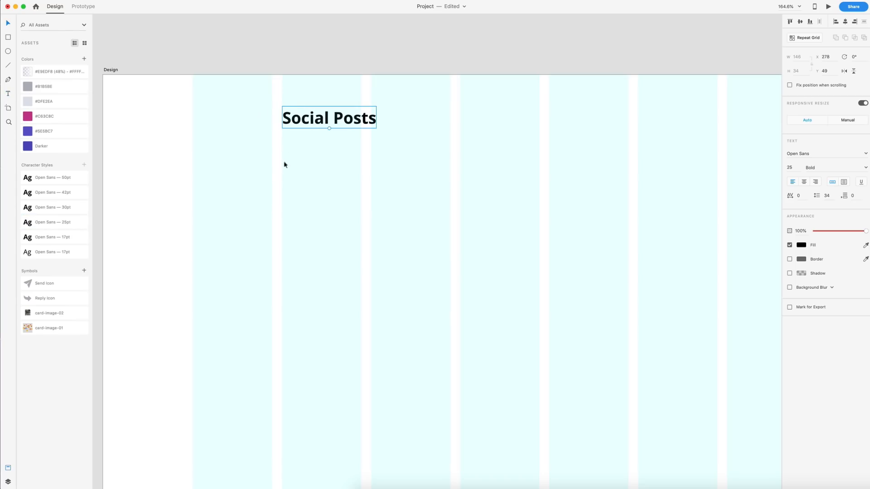
key("alt")
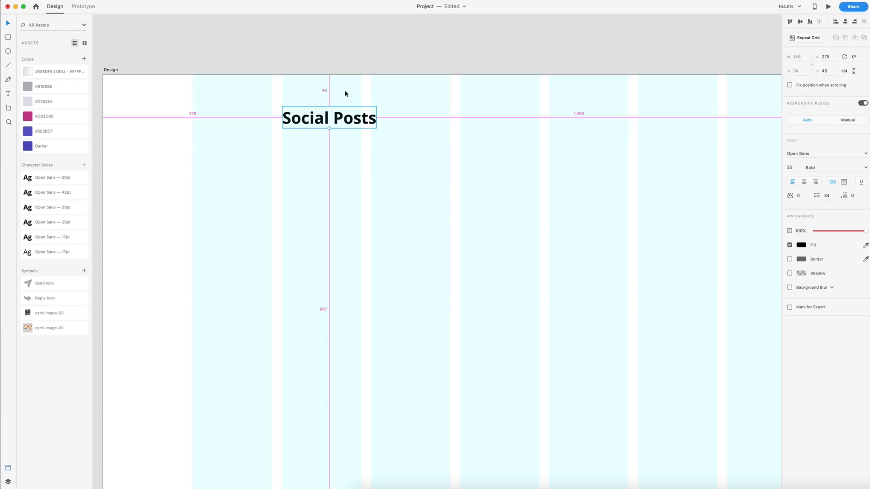
key("Up")
key("Up")
key("Up")
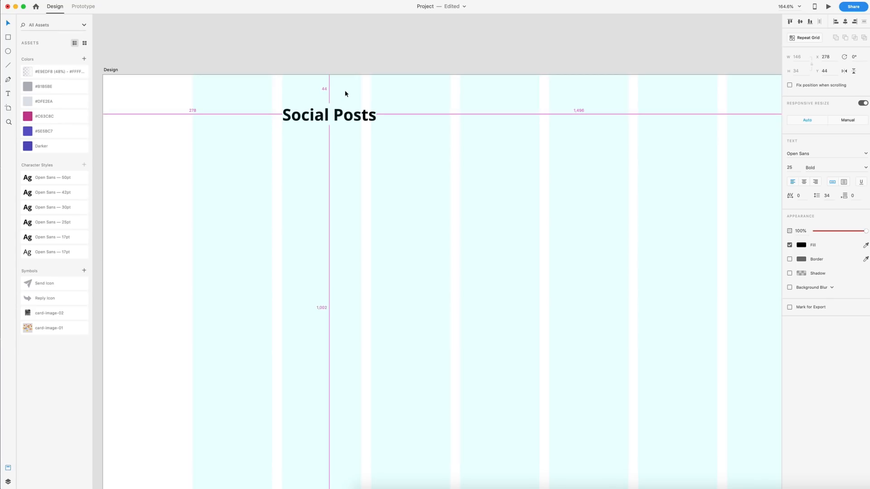
left_click(421, 142)
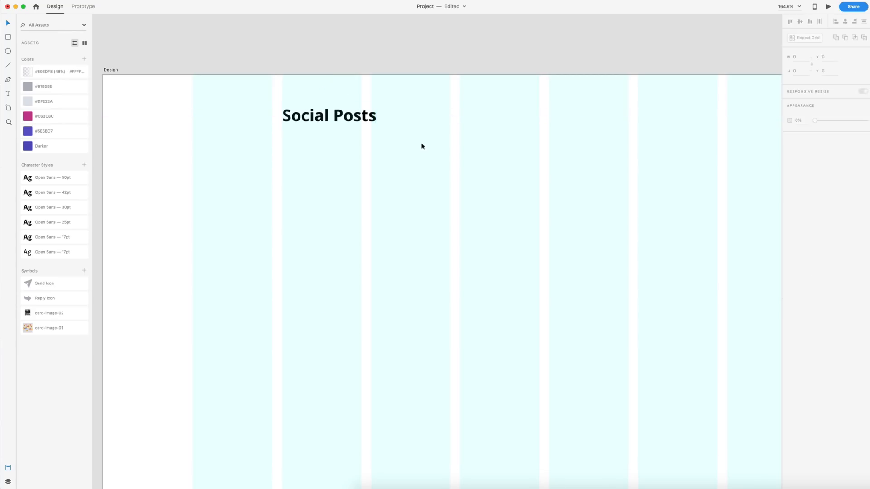
Step: Draw a rectangle about 169 by 44 px near the artboard's top-right corner, ending at the eleventh grid column's right edge
key("super+0")
scroll(534, 138, "right", 3)
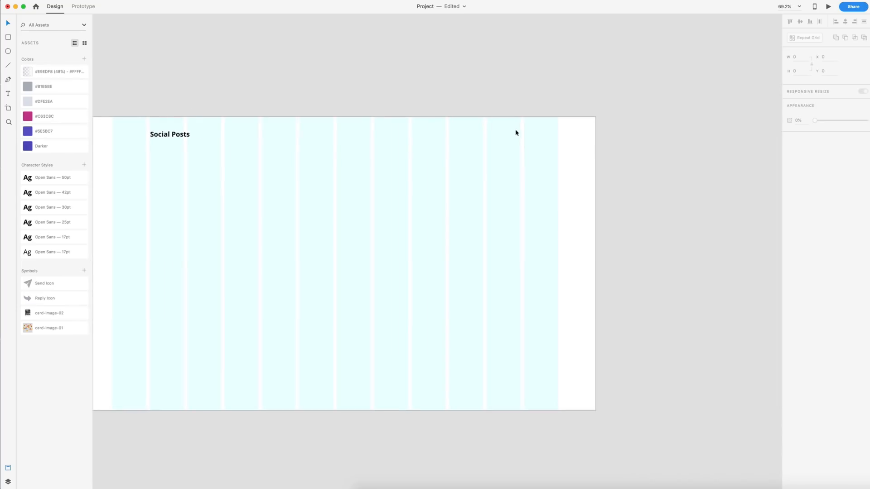
key("super+shift+apostrophe")
scroll(498, 131, "up", 5)
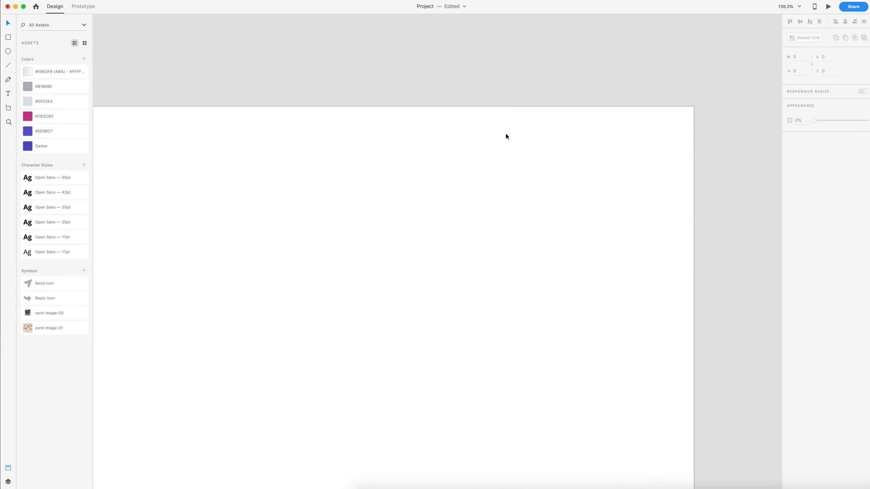
left_click(8, 38)
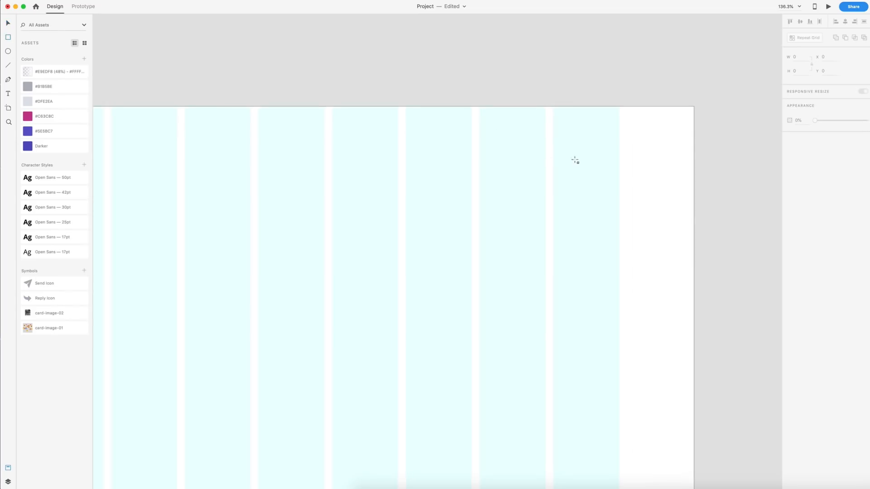
left_click_drag(545, 133, 455, 156)
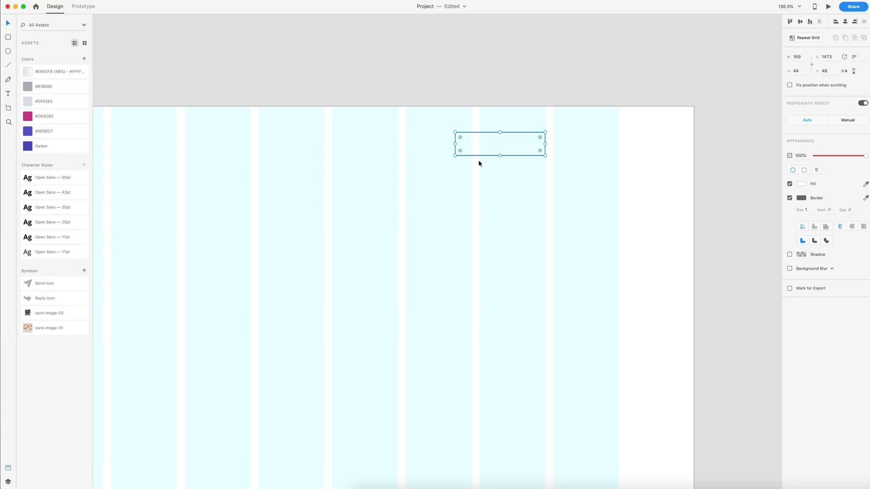
scroll(479, 164, "down", 5)
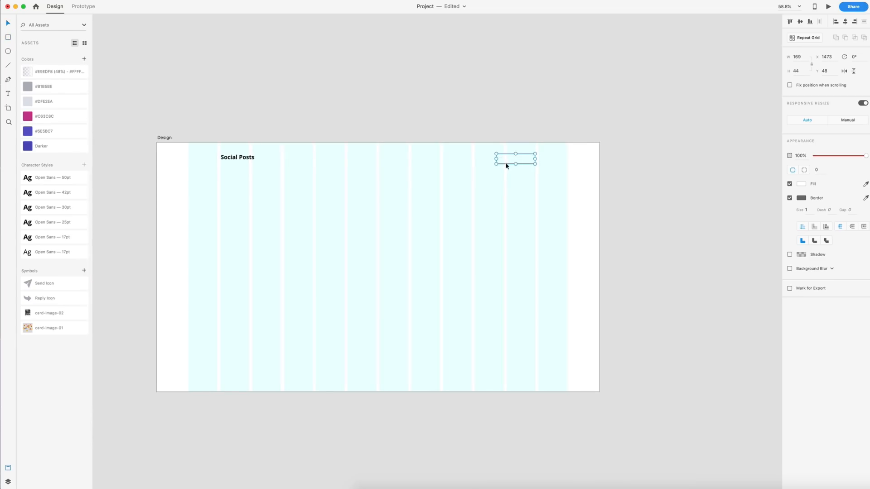
Step: Shift the rectangle slightly upward so it lines up vertically with the Social Posts heading
left_click_drag(505, 163, 507, 161)
left_click(478, 167)
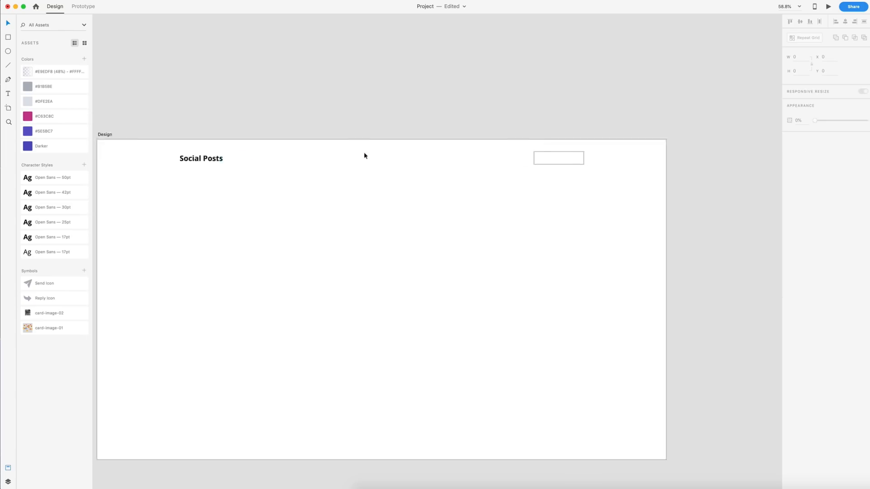
Step: Add the text "Text link" between the Social Posts heading and the header rectangle
scroll(365, 156, "up", 2)
scroll(413, 158, "left", 2)
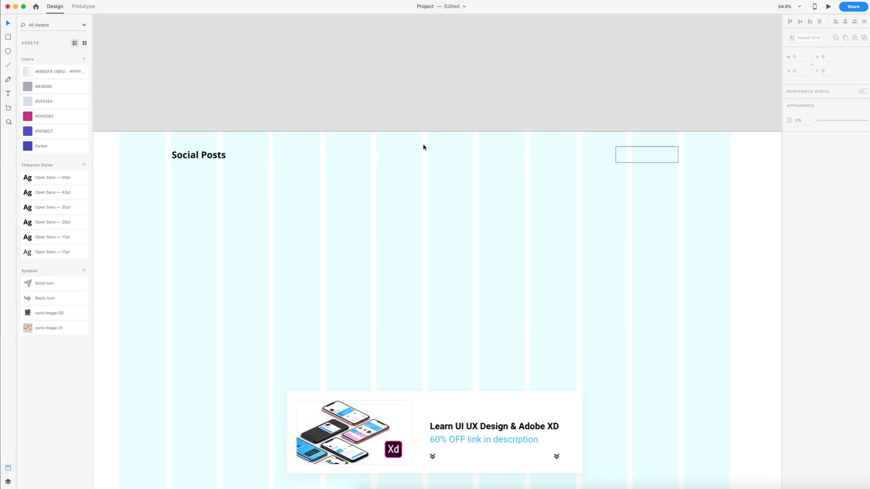
scroll(426, 150, "up", 3)
left_click(417, 158)
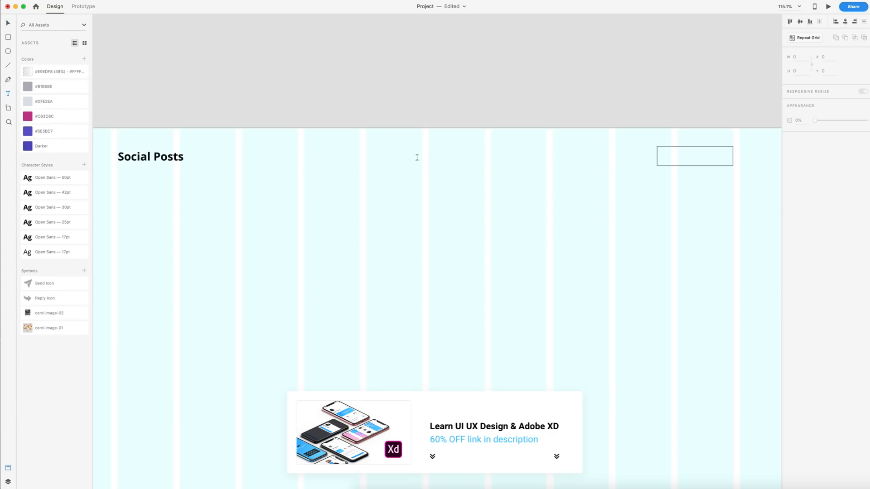
type("Text link")
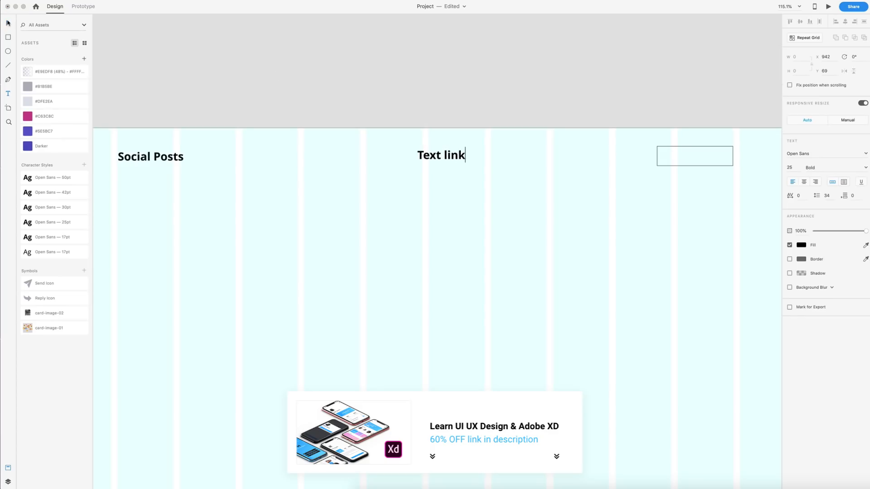
key("Escape")
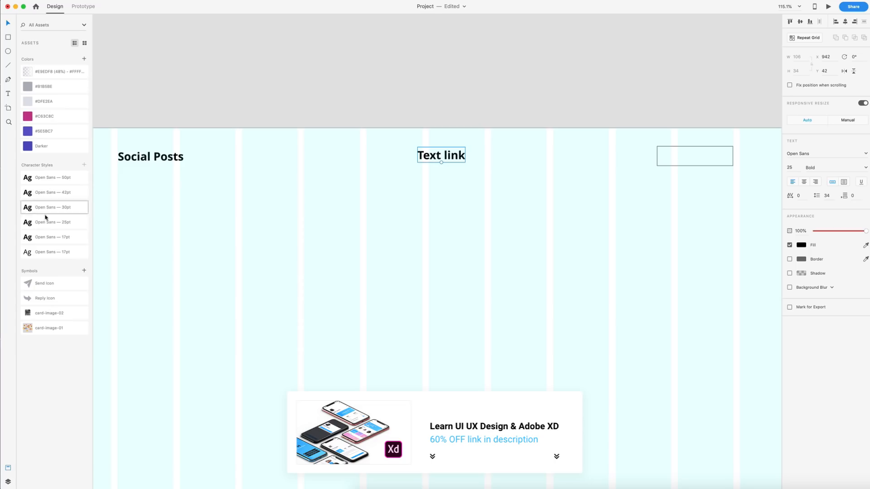
Step: Apply the regular Open Sans 17pt character style to the text link and set its weight to SemiBold
left_click(54, 252)
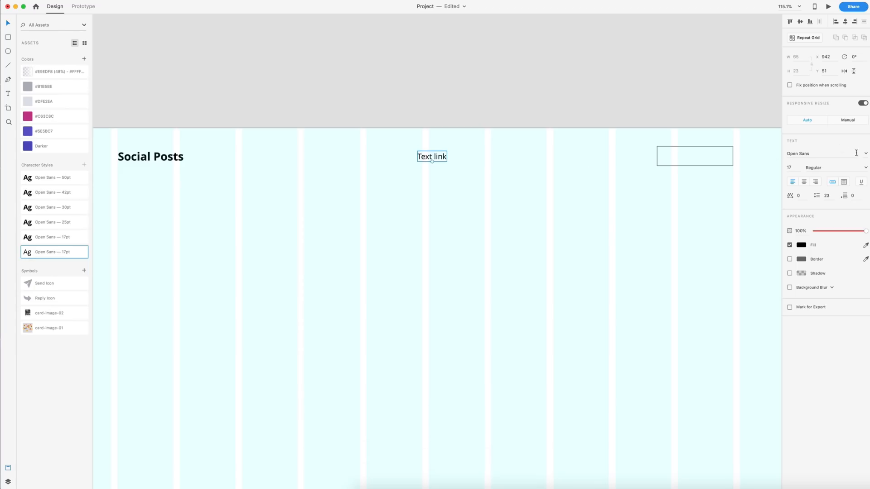
left_click(867, 168)
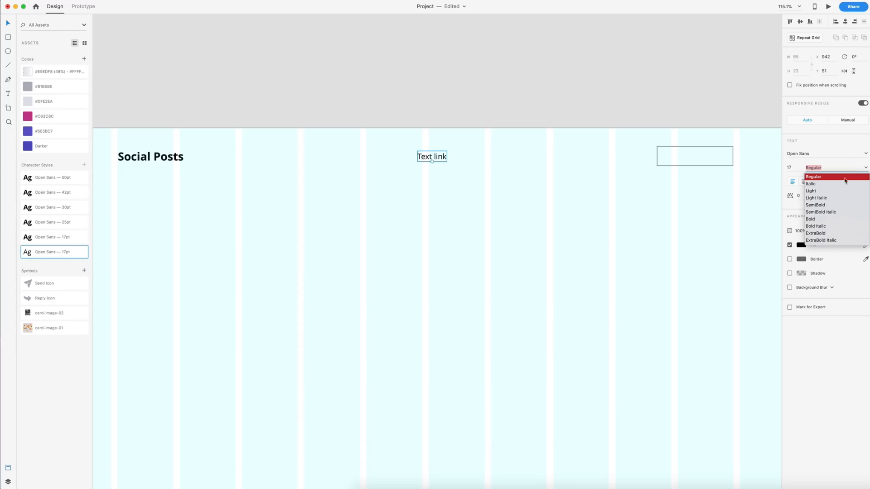
left_click(816, 205)
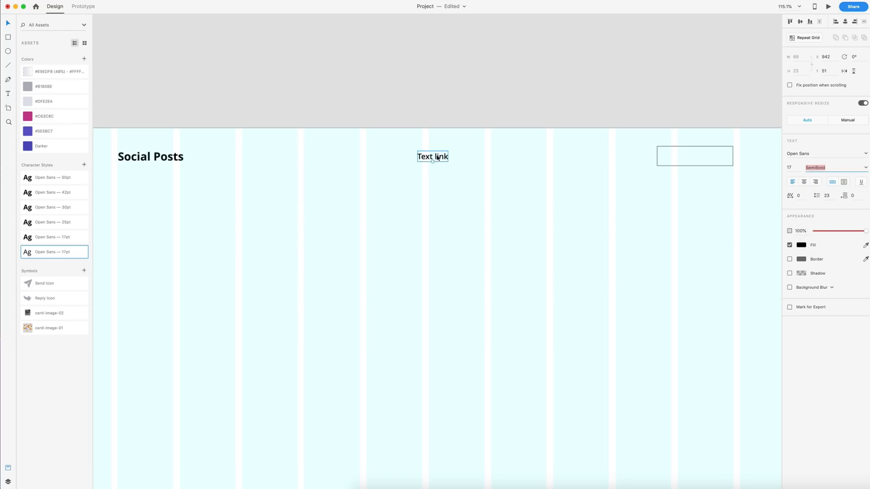
Step: Duplicate the text link into an evenly spaced row of four with gaps of about 44 px
left_click_drag(437, 157, 393, 157)
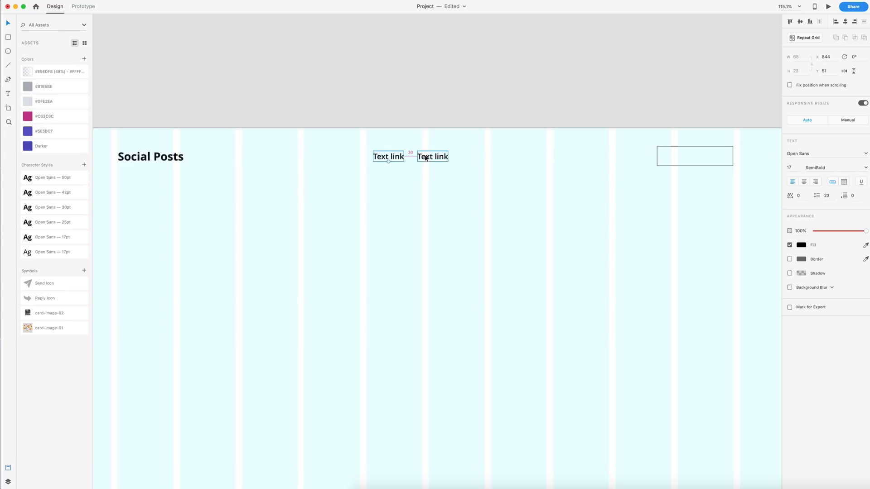
key("shift+Left")
key("Left")
key("Left")
key("Left")
key("Left")
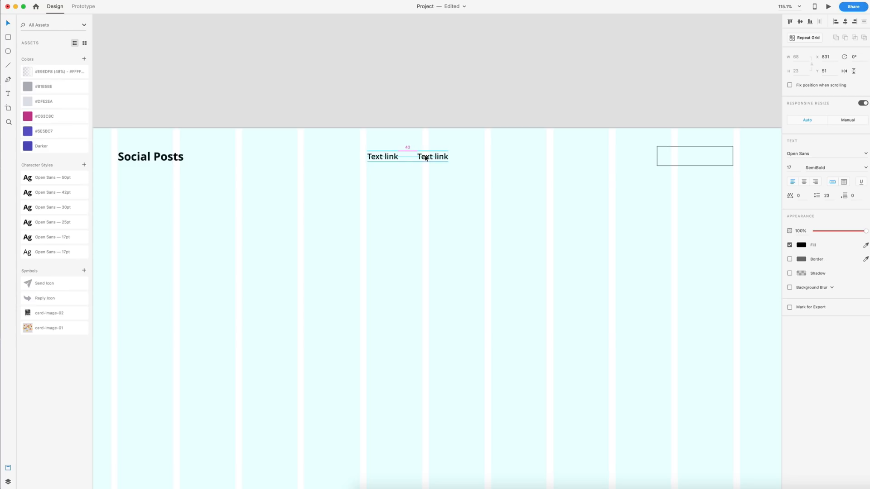
left_click_drag(431, 156, 532, 156)
Step: Group the four text links and centre the group horizontally on the artboard
left_click_drag(577, 174, 387, 158)
key("super+g")
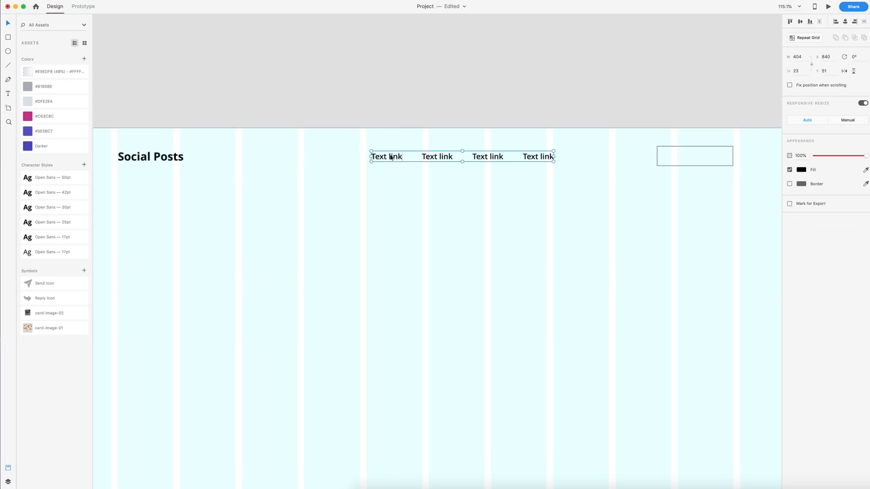
left_click(845, 21)
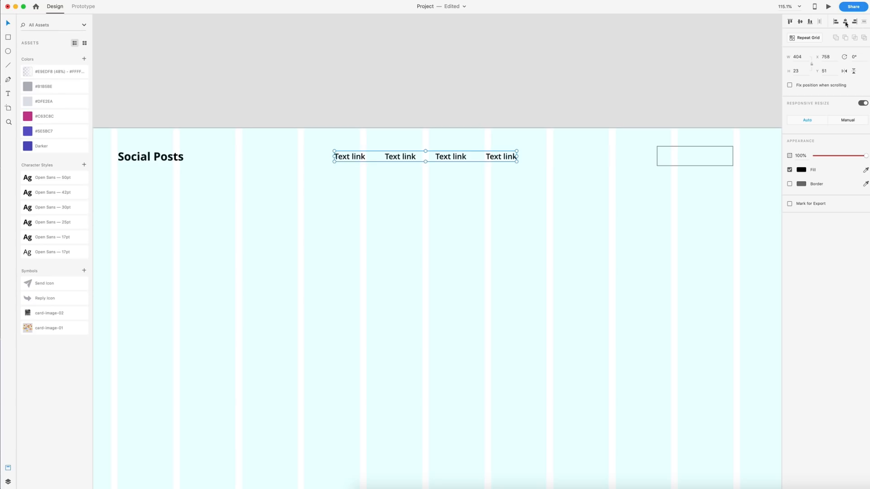
left_click(465, 195)
Step: Paste the copied headline "Increase social media growth on all platforms." as a two-line text below the Social Posts heading
key("super+0")
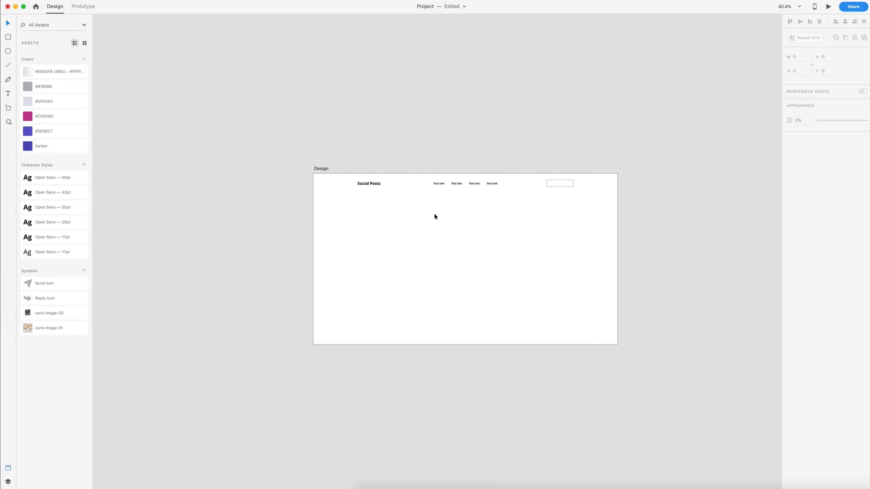
scroll(492, 232, "up", 5)
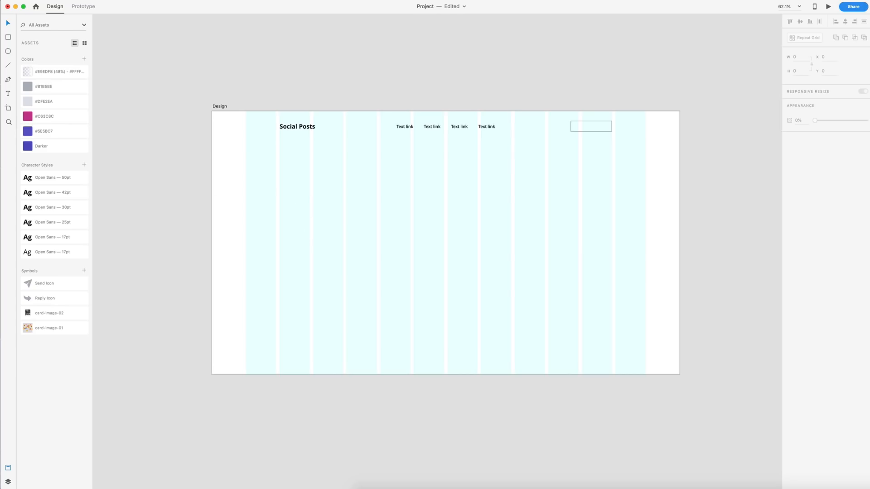
key("t")
key("super+v")
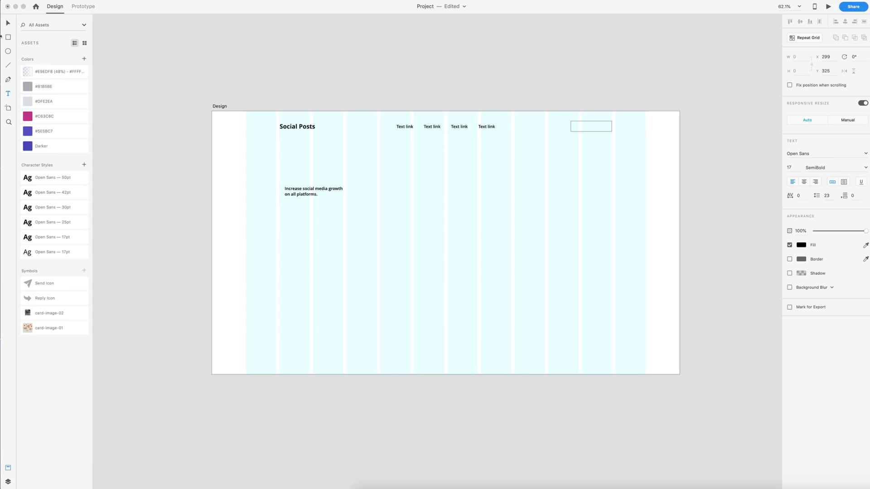
key("Escape")
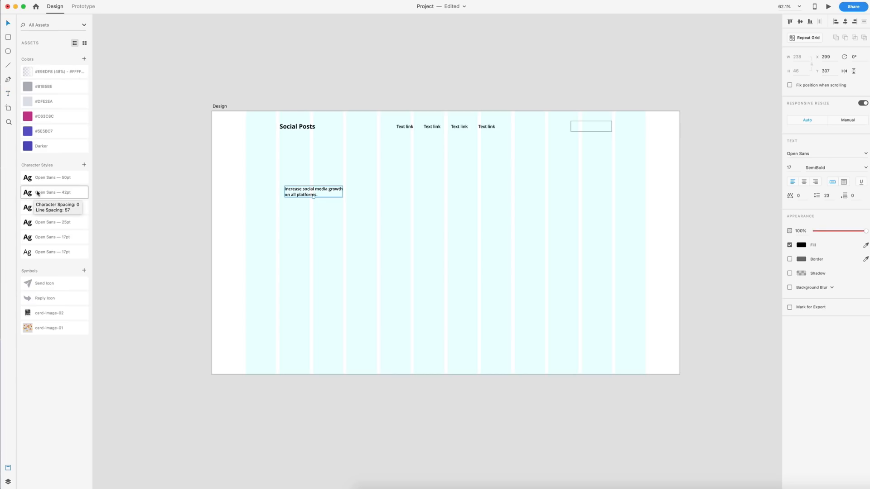
Step: Apply the Open Sans 42pt bold style to the headline and align its left edge with the second grid column at Y 259
left_click(29, 193)
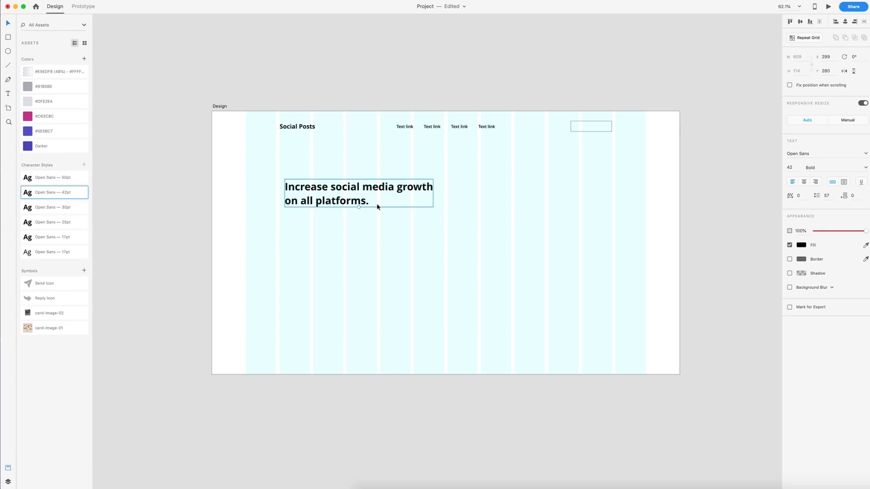
scroll(377, 206, "up", 5)
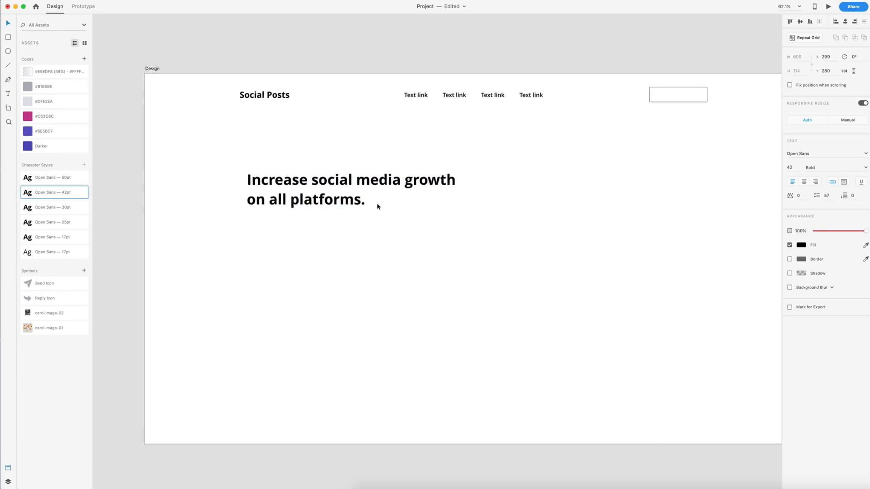
left_click(809, 168)
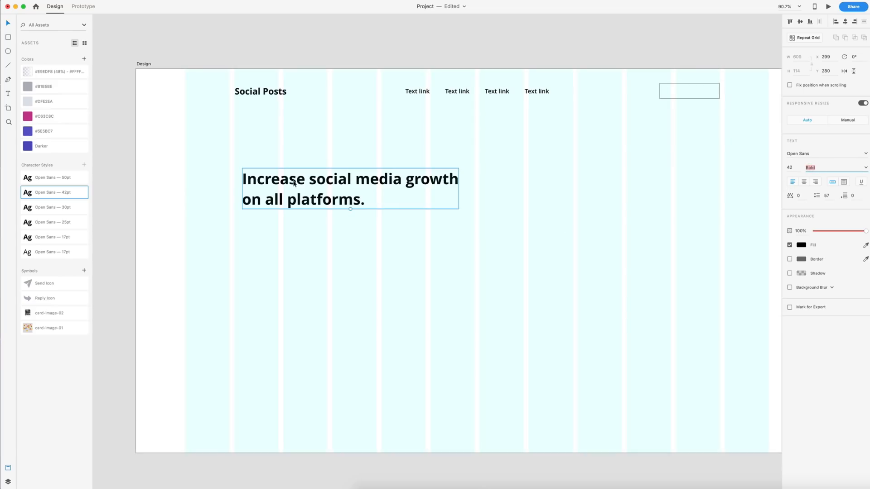
left_click_drag(294, 183, 247, 170)
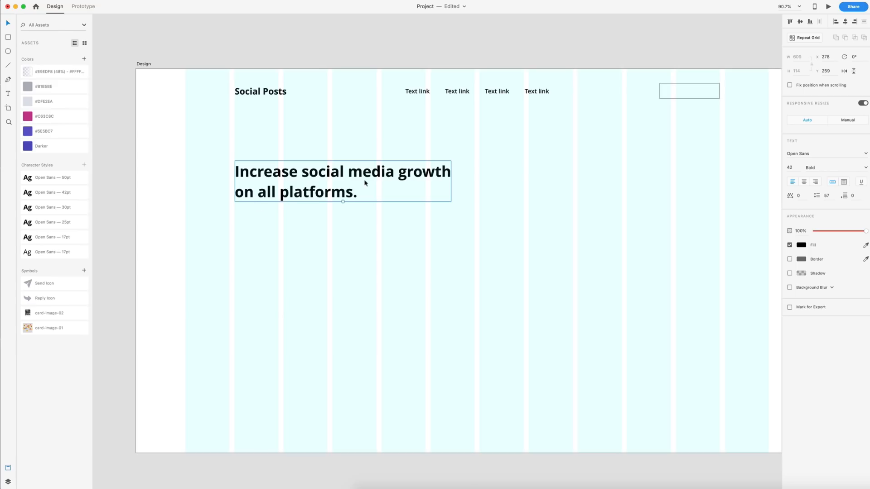
left_click(340, 248)
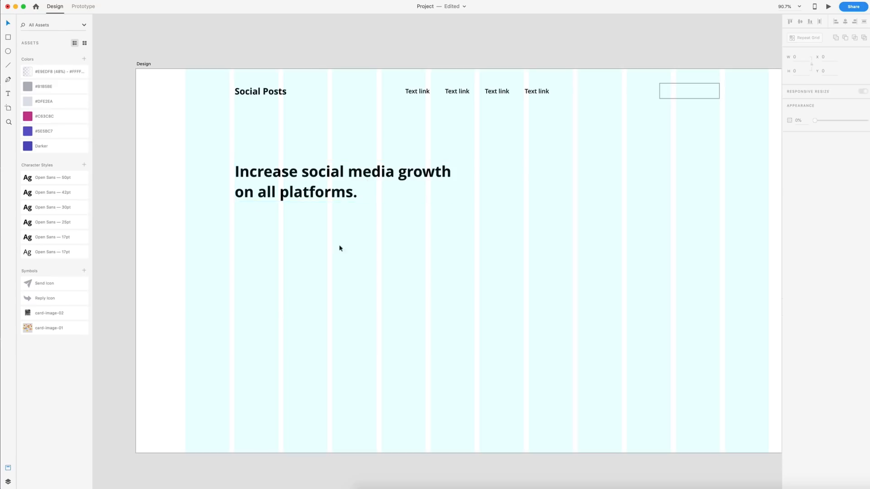
Step: Draw a text box about 398 by 122 px below the headline, spanning grid columns two to four, with dummy text "fasdfsdf"
left_click_drag(234, 224, 378, 269)
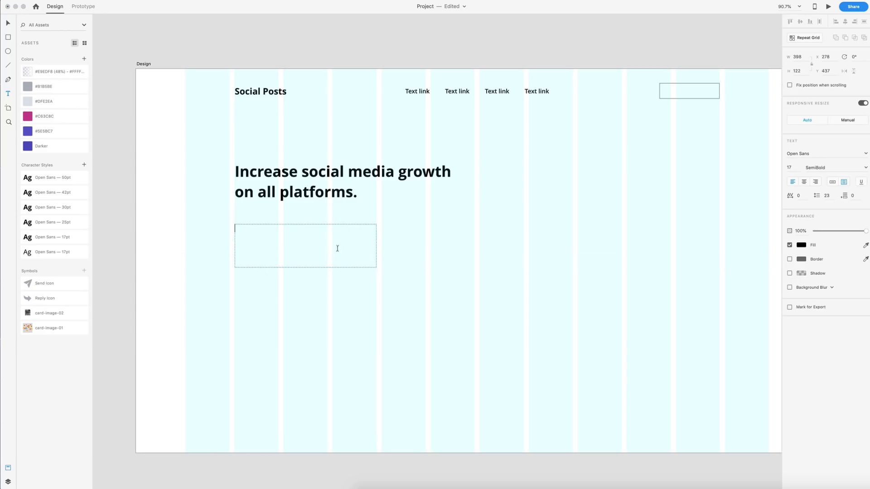
type("fasdfsdf")
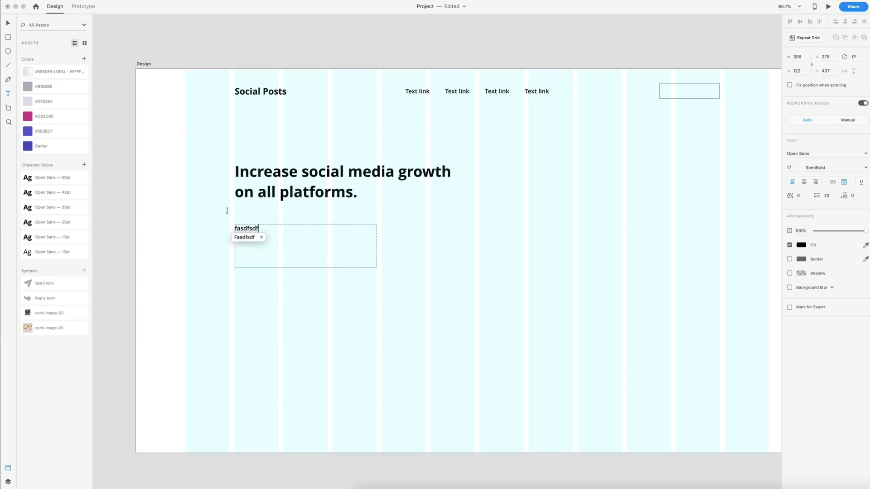
left_click(9, 23)
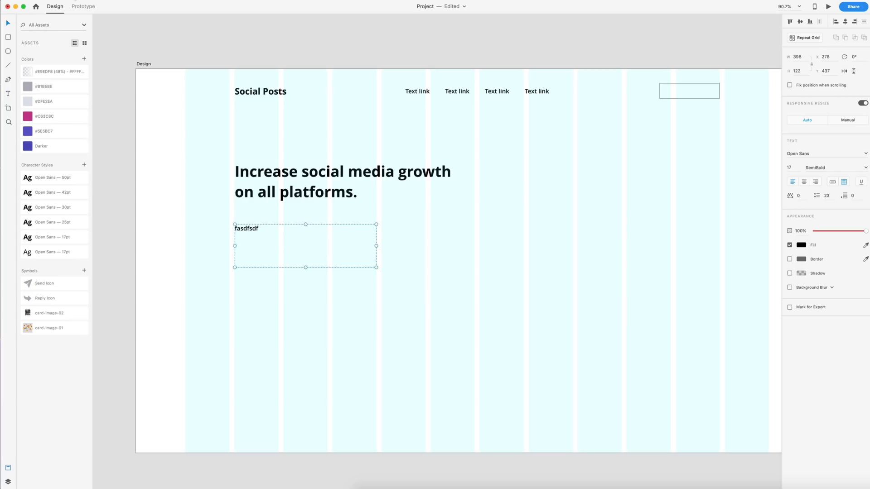
Step: Fill the text box with a generated paragraph using the Content Generator plugin and keep only its first two sentences
left_click(105, 1)
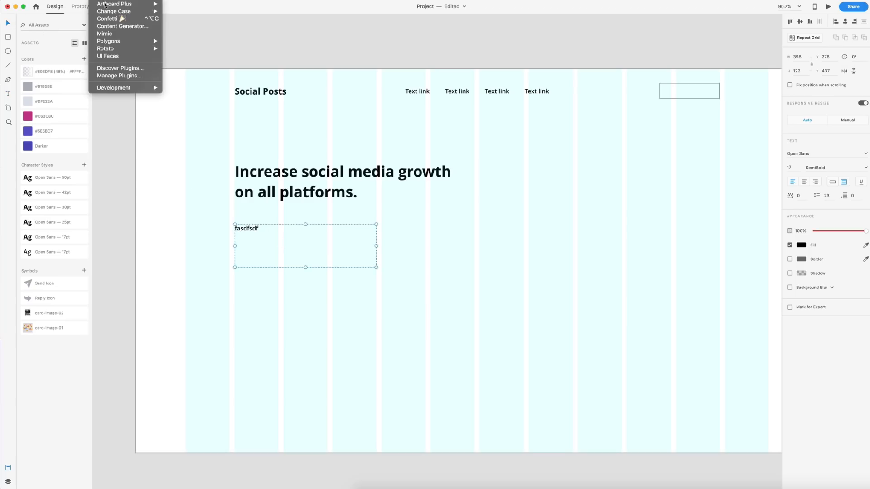
left_click(108, 27)
left_click(397, 169)
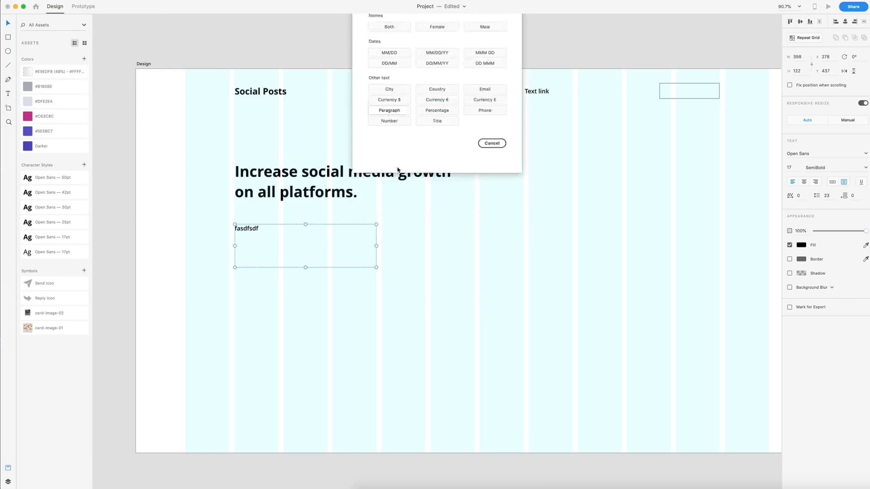
double_click(275, 249)
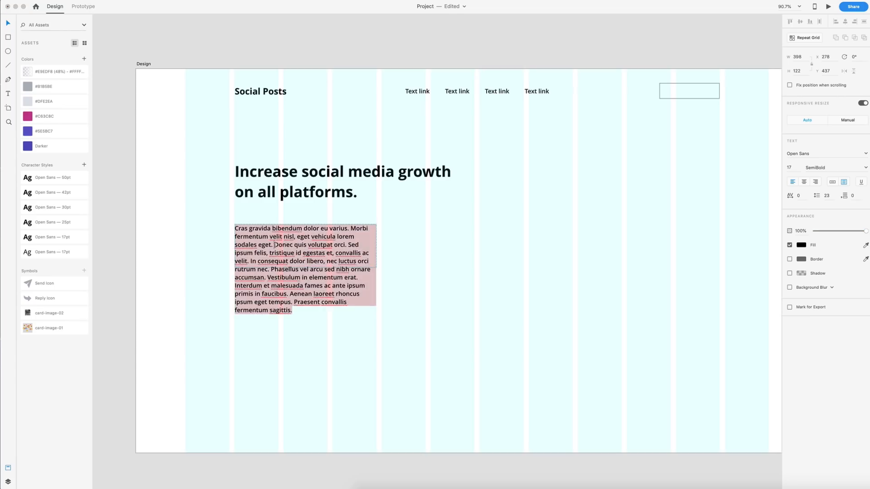
left_click_drag(274, 244, 342, 361)
key("BackSpace")
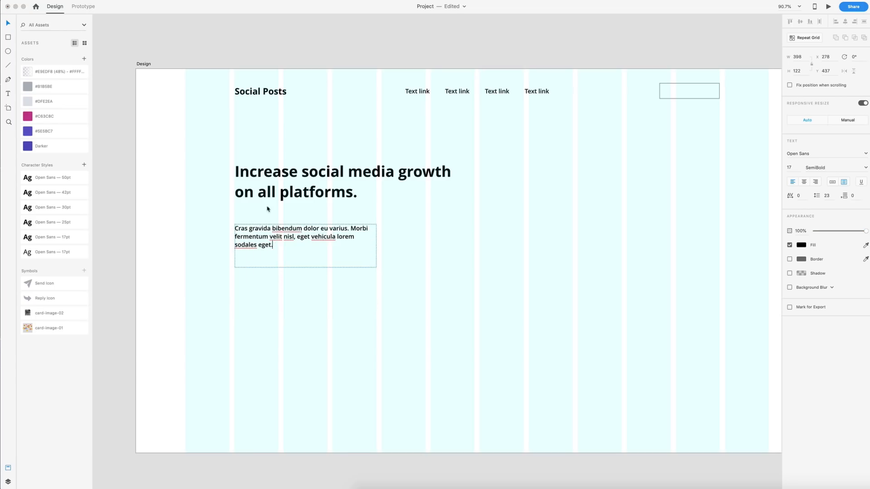
Step: Apply the regular Open Sans 17pt style to the paragraph and set its line spacing to 27.6
left_click(7, 23)
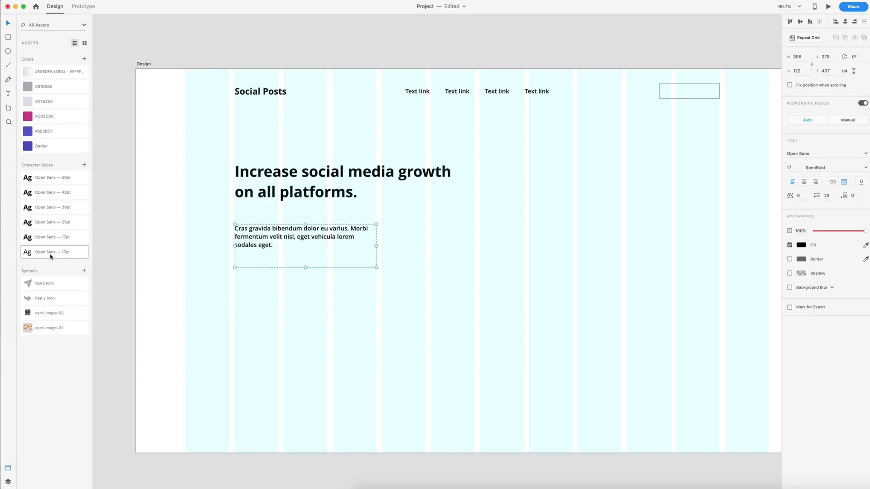
left_click(30, 253)
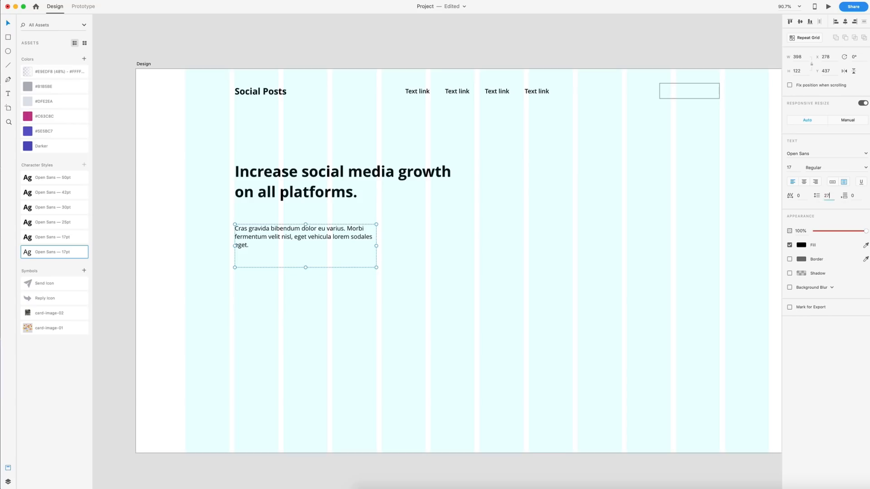
key("Return")
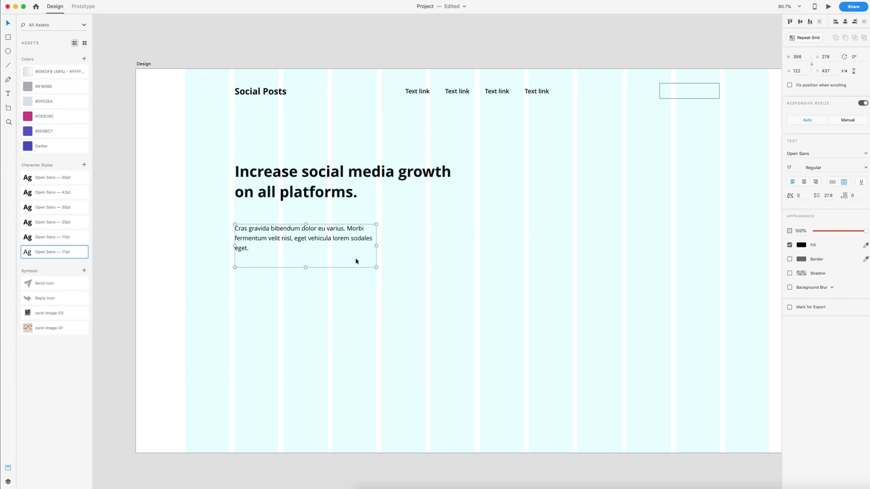
Step: Shorten the paragraph's text box to 80 px high and move it up to about 30 px below the headline
left_click_drag(306, 266, 306, 254)
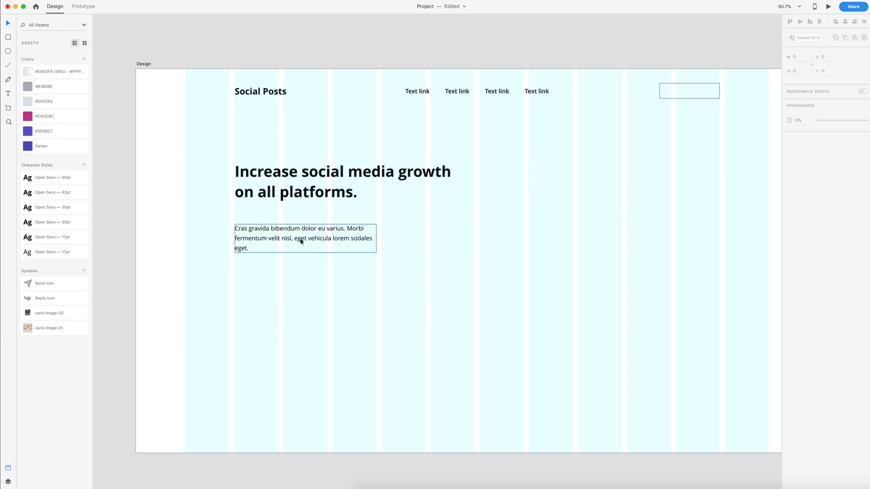
left_click_drag(280, 232, 278, 221)
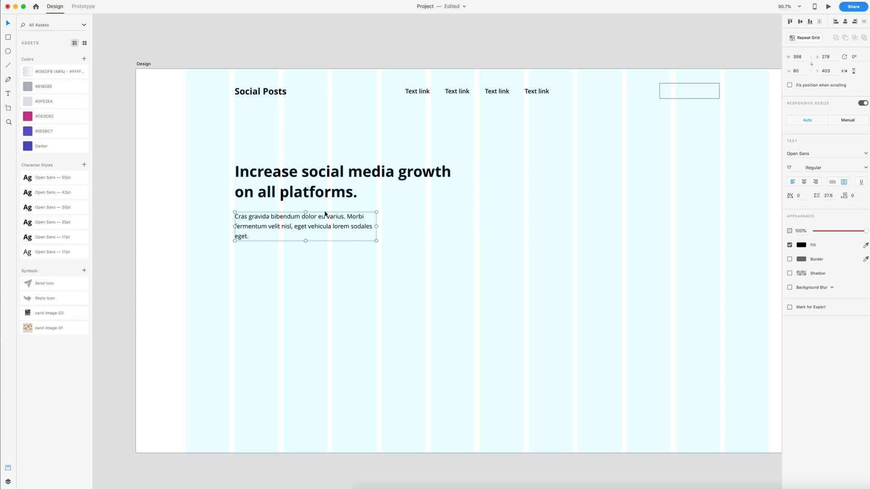
left_click(331, 295)
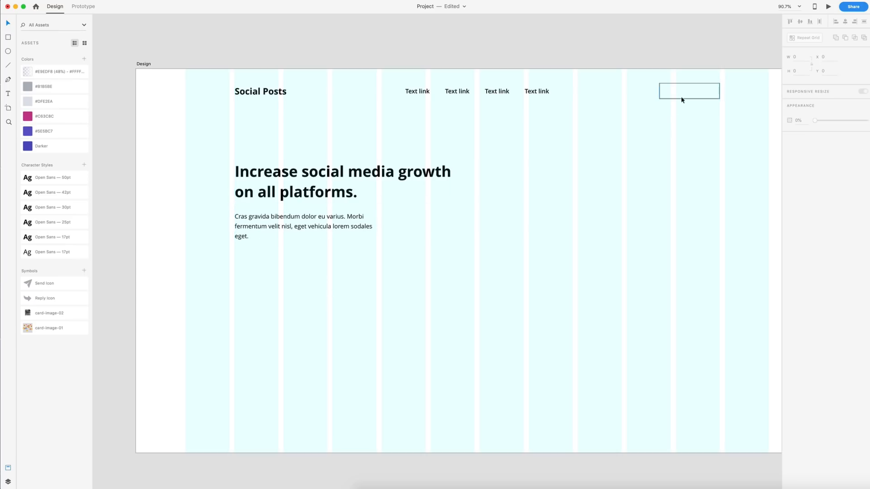
Step: Duplicate the header rectangle to about 30 px below the paragraph, aligned with the second grid column's left edge
left_click_drag(682, 100, 256, 267)
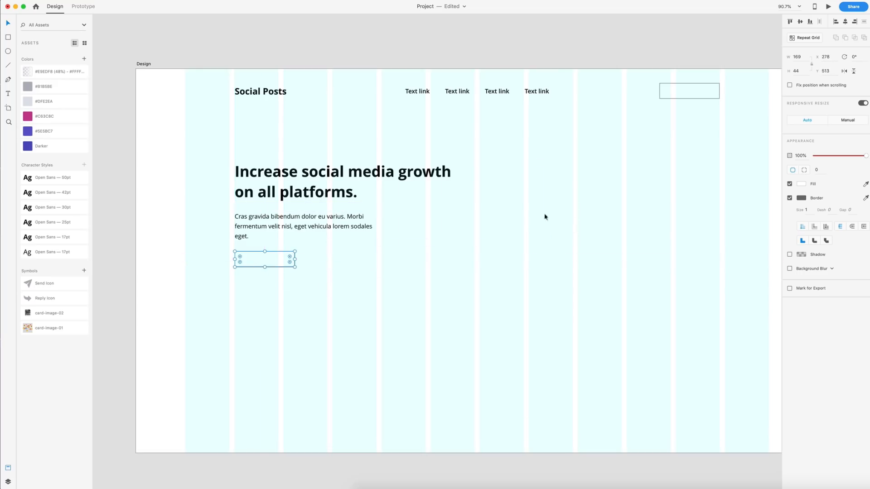
Step: Fill both button rectangles, in the header and below the paragraph, with the dark grey of their border and remove the borders
left_click(705, 98, "shift")
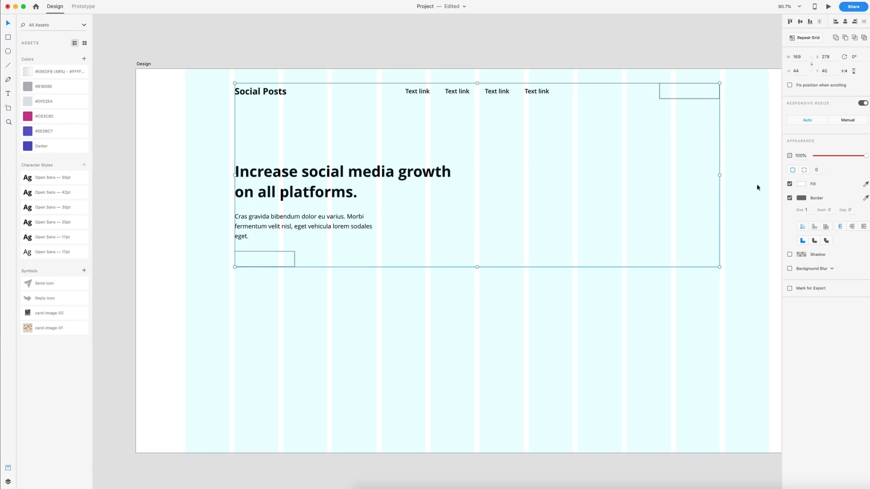
left_click(865, 184)
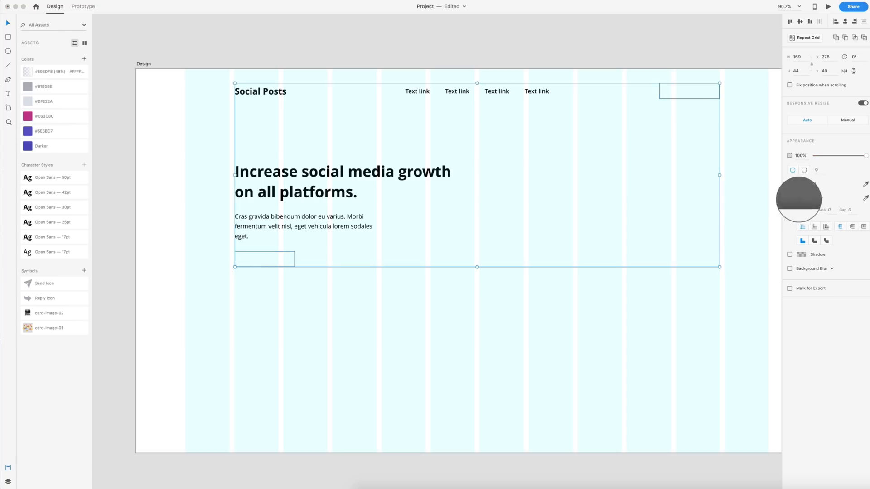
left_click(800, 198)
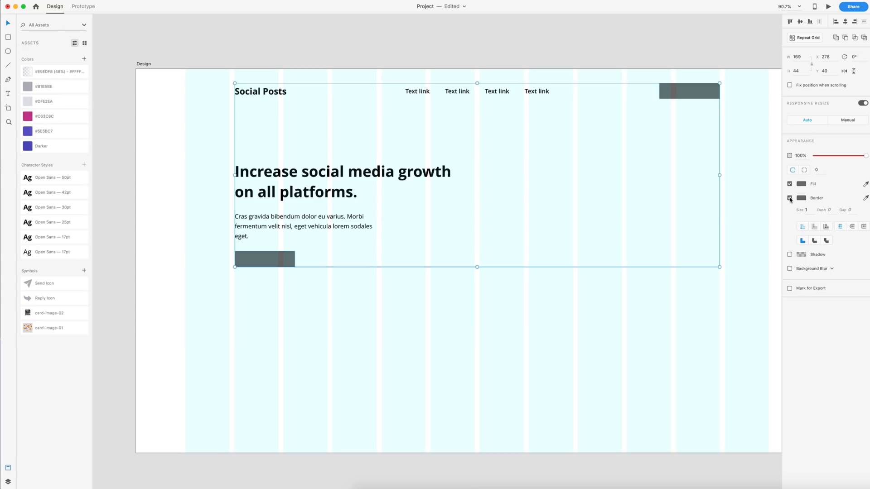
left_click(790, 198)
left_click(614, 325)
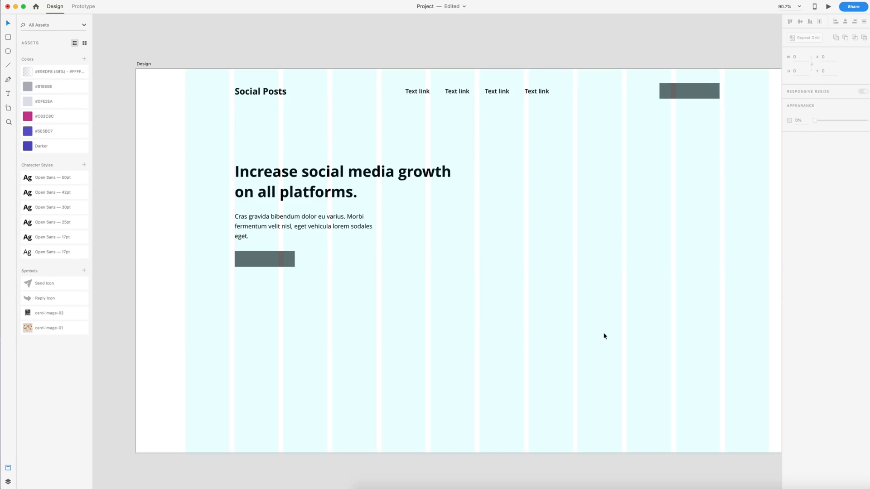
Step: Move the hero headline, paragraph and button together straight down to Y 391
scroll(595, 337, "down", 5)
scroll(599, 334, "right", 3)
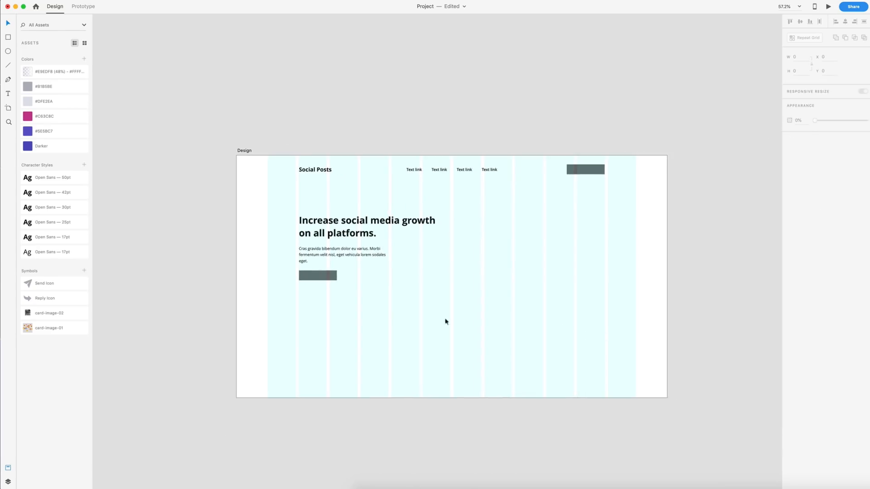
left_click_drag(373, 300, 319, 251)
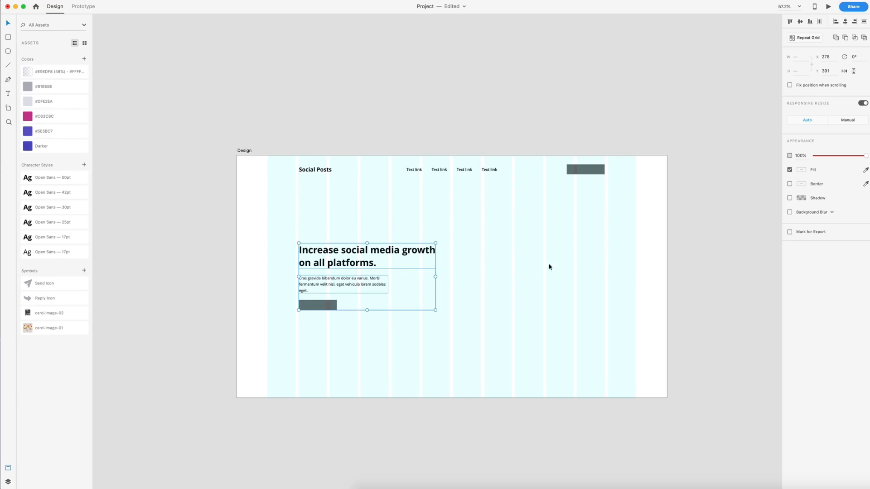
left_click(516, 310)
scroll(521, 313, "down", 1)
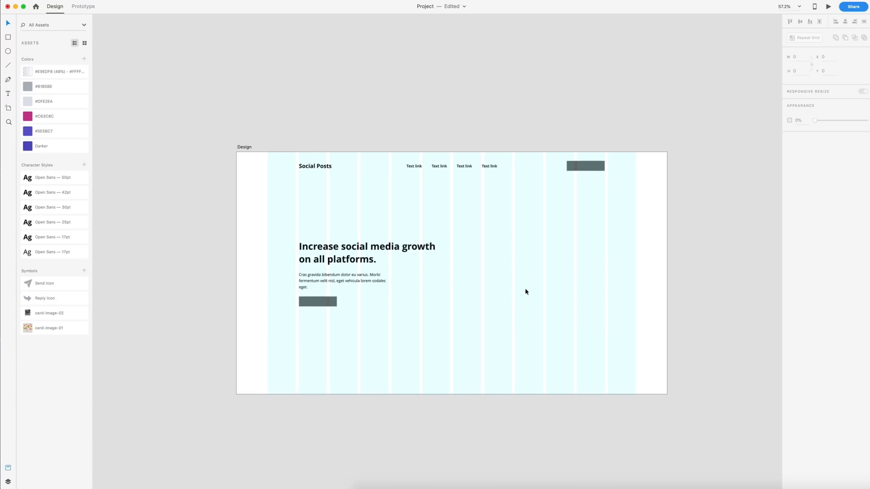
Step: Draw a rectangle about 674 × 456 px beside the hero text, spanning grid columns seven to eleven, and shift it slightly up
left_click(8, 38)
mouse_move(453, 231)
left_mouse_down()
mouse_move(556, 311)
mouse_move(595, 322)
mouse_move(609, 344)
mouse_move(604, 334)
left_mouse_up()
key("v")
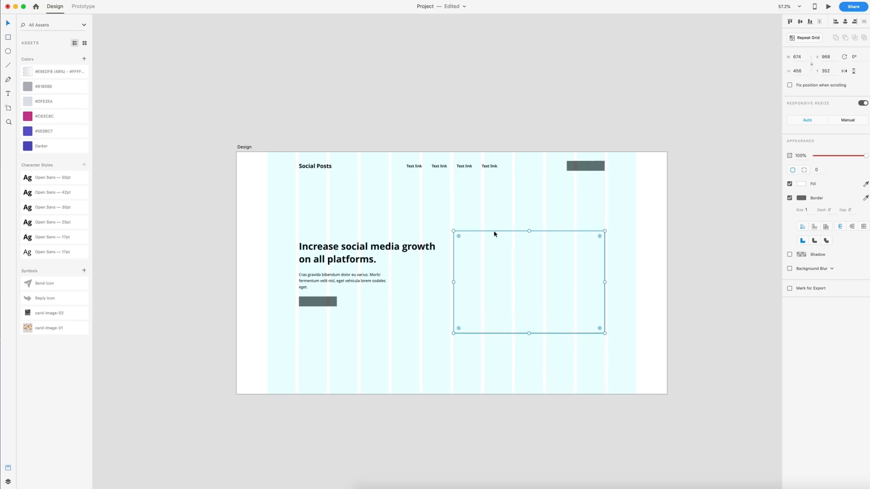
left_click_drag(495, 234, 494, 226)
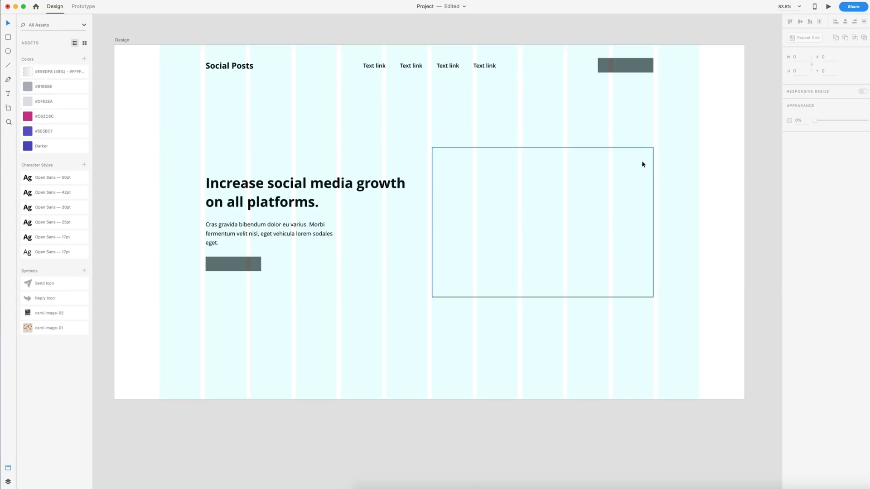
scroll(641, 163, "left", 1)
scroll(641, 164, "right", 2)
scroll(640, 163, "up", 1)
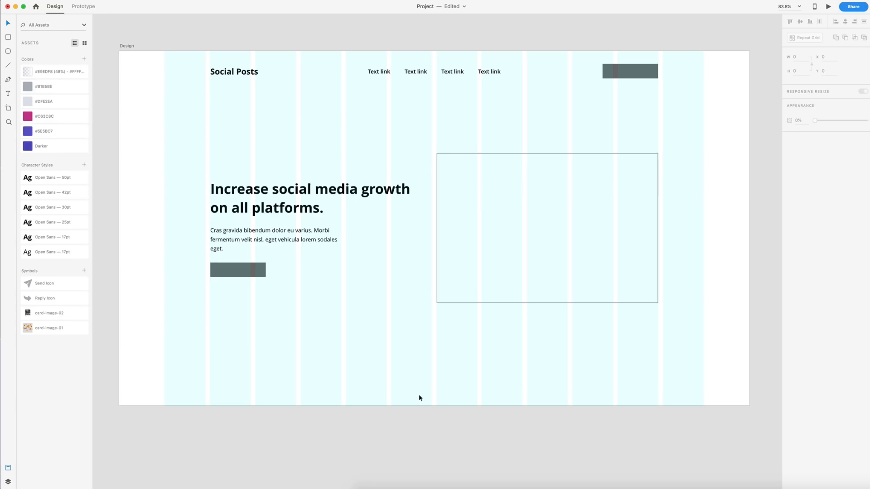
Step: Draw an artboard-sized rectangle, scale it to 1642 × 924 px against the right edge, and move it down to Y 986
left_click(8, 37)
mouse_move(120, 51)
left_mouse_down()
mouse_move(165, 101)
mouse_move(454, 274)
mouse_move(749, 407)
left_mouse_up()
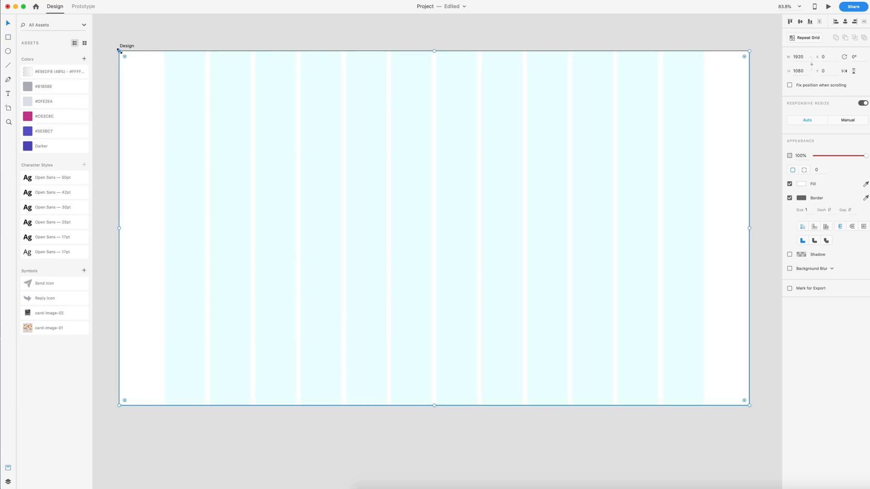
left_click_drag(119, 50, 199, 101)
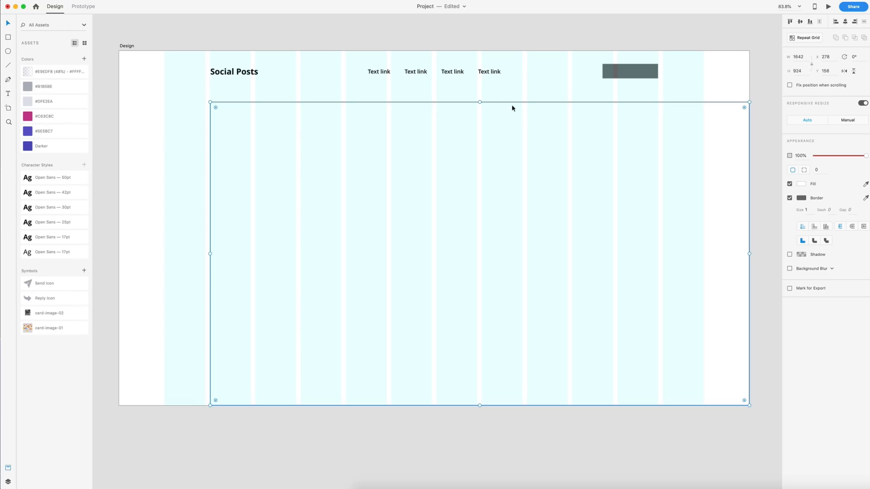
left_click_drag(512, 108, 487, 378)
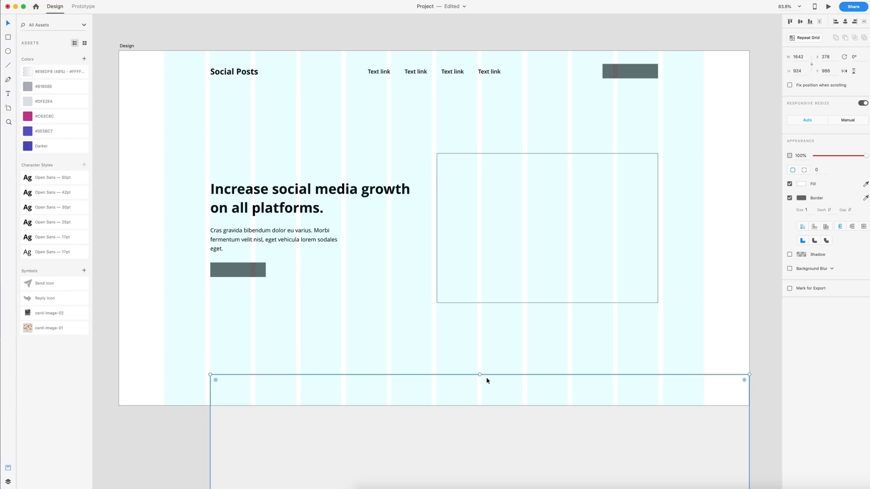
Step: Fill the large rectangle with the grey sampled from the hero button and remove its border
key("i")
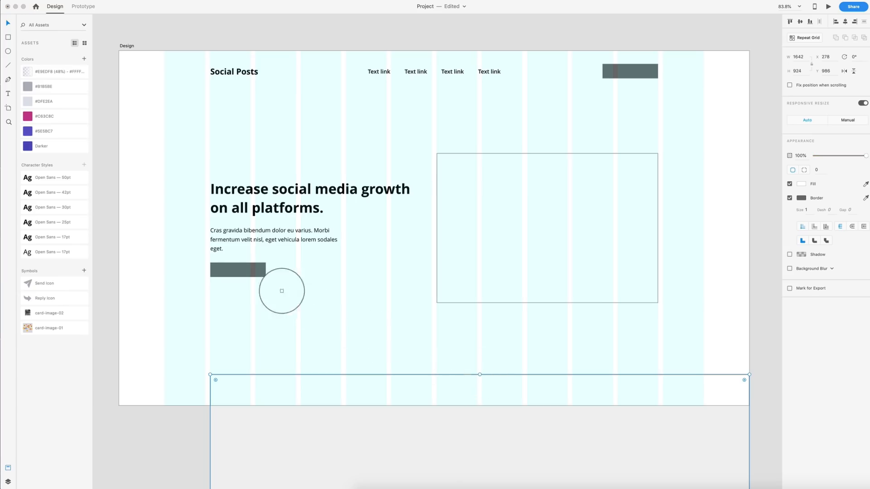
left_click(249, 272)
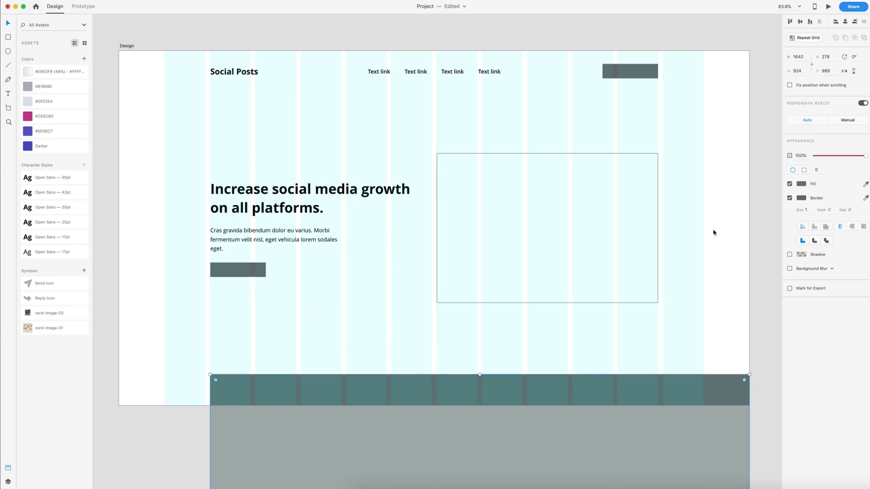
left_click(790, 198)
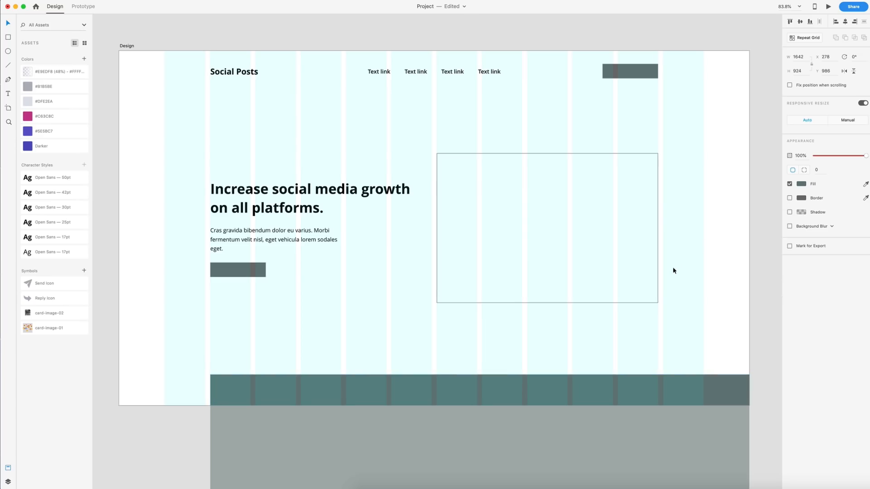
left_click(673, 268)
Step: Extend the Design artboard downward to a height of 2171 px so it contains the large rectangle
scroll(674, 268, "down", 4)
scroll(674, 268, "down", 2)
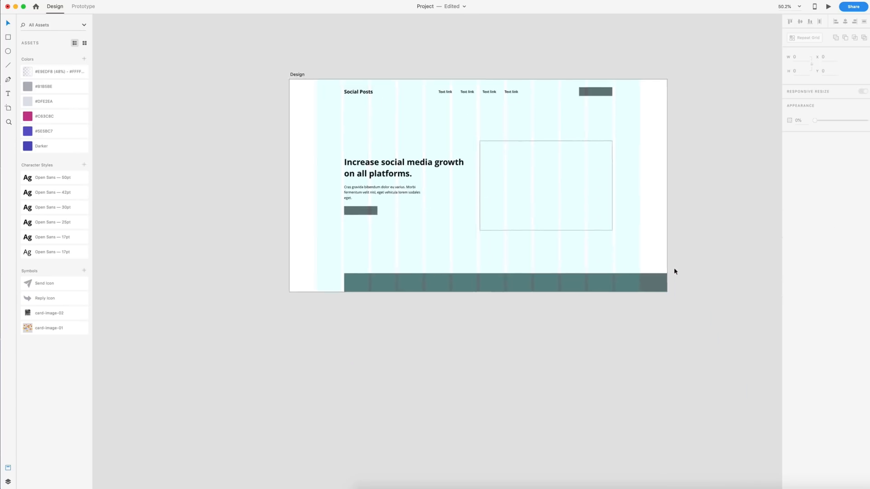
scroll(674, 270, "down", 2)
scroll(660, 254, "right", 1)
left_click(626, 224)
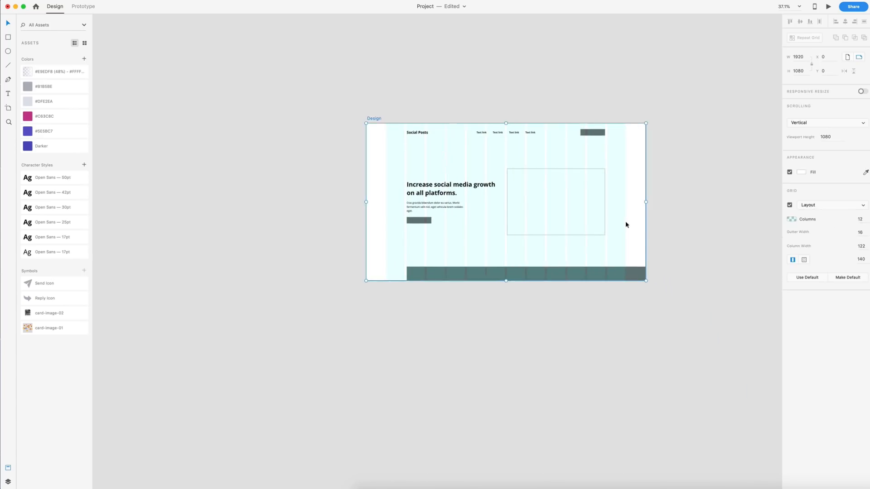
left_click_drag(506, 281, 495, 439)
scroll(491, 364, "up", 5)
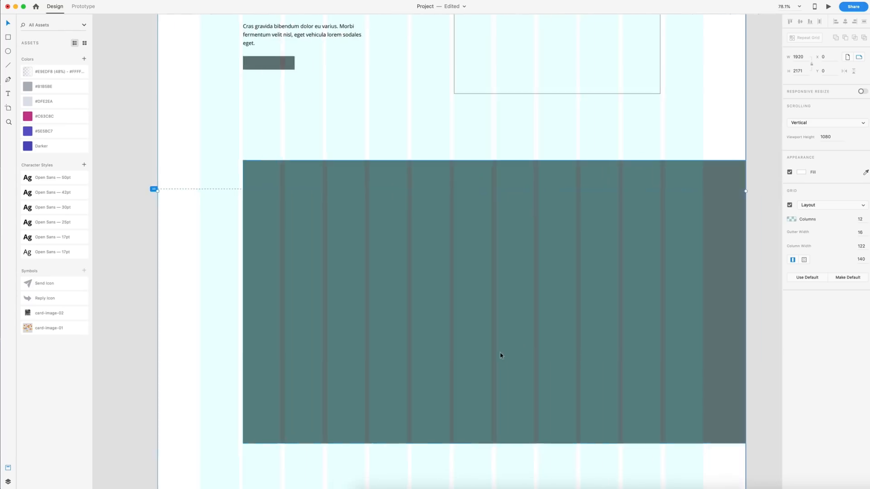
scroll(431, 270, "up", 3)
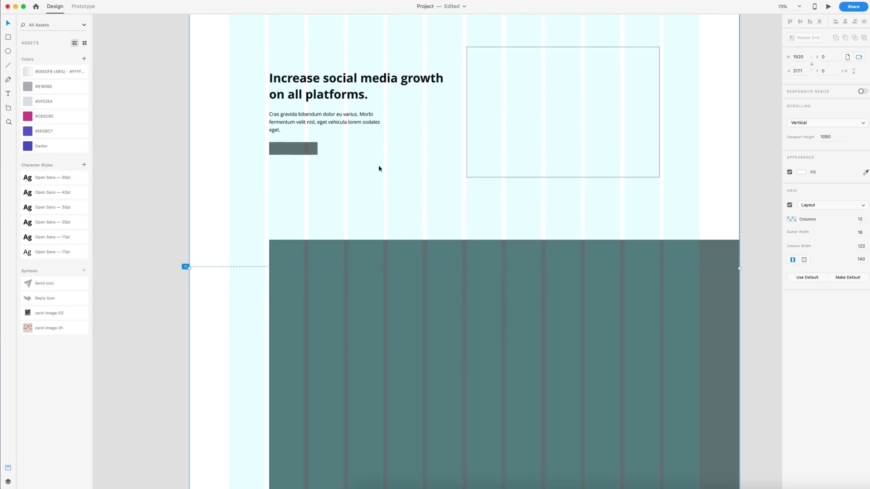
Step: Duplicate the hero headline, paragraph and button into the dark section, placed on the third grid column at X 416, Y 1299
left_click(311, 82)
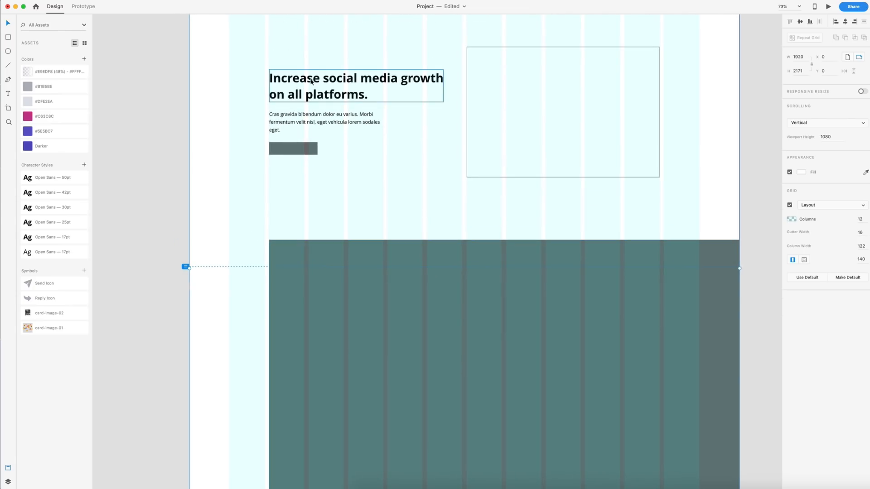
left_click(299, 126, "shift")
left_click(294, 146, "shift")
left_click_drag(297, 121, 335, 401)
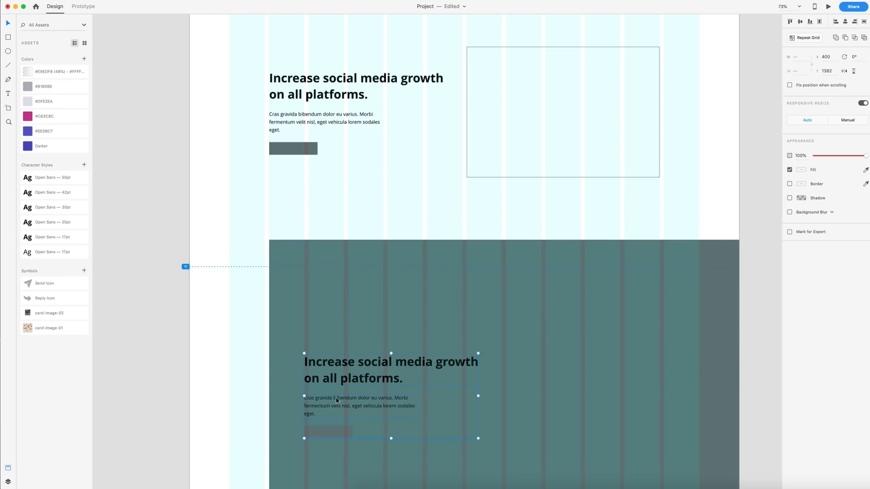
scroll(336, 398, "down", 5)
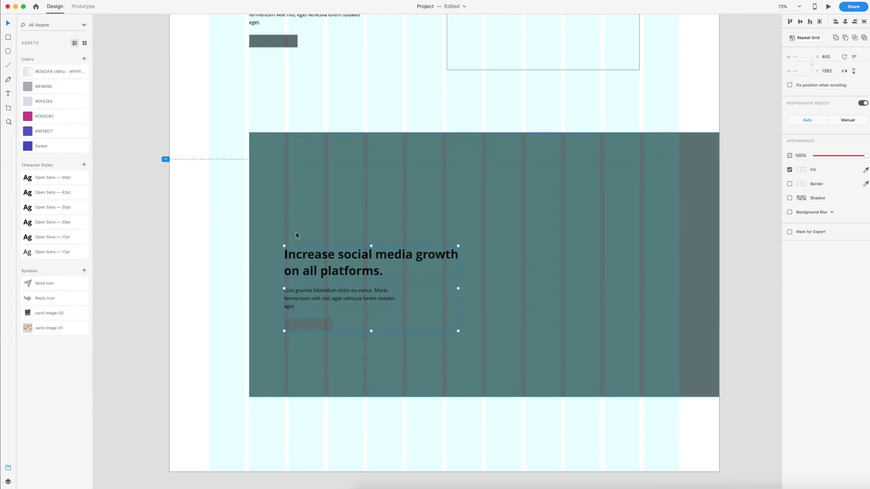
left_click_drag(295, 262, 302, 237)
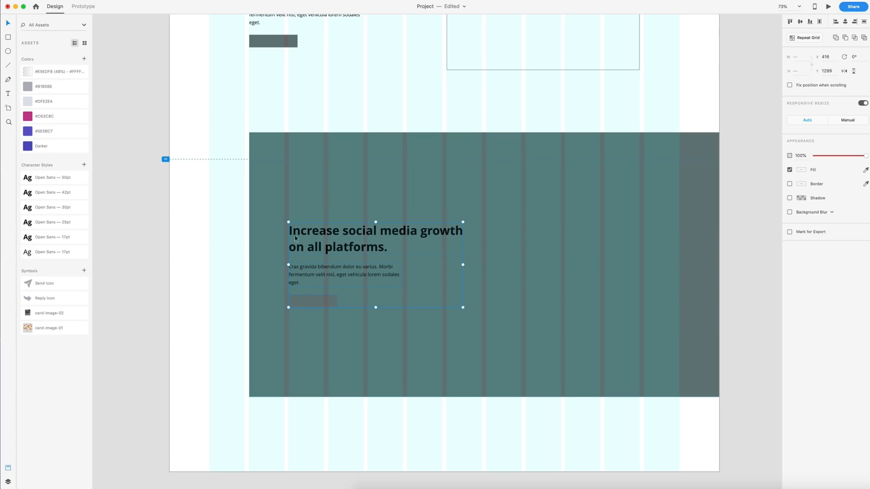
left_click(216, 300)
Step: Recolour the duplicated button, headline and paragraph in the dark section to white, using #FFFFFF for the text
left_click(308, 304)
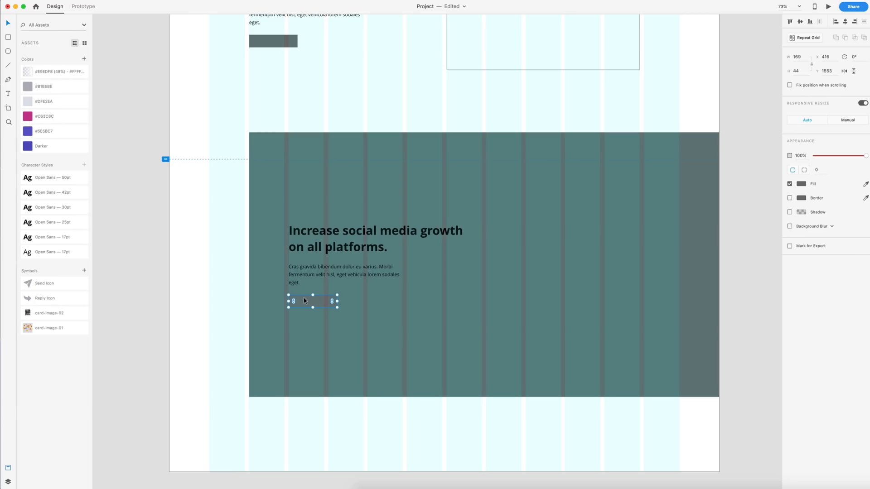
left_click(169, 283)
left_click(303, 269)
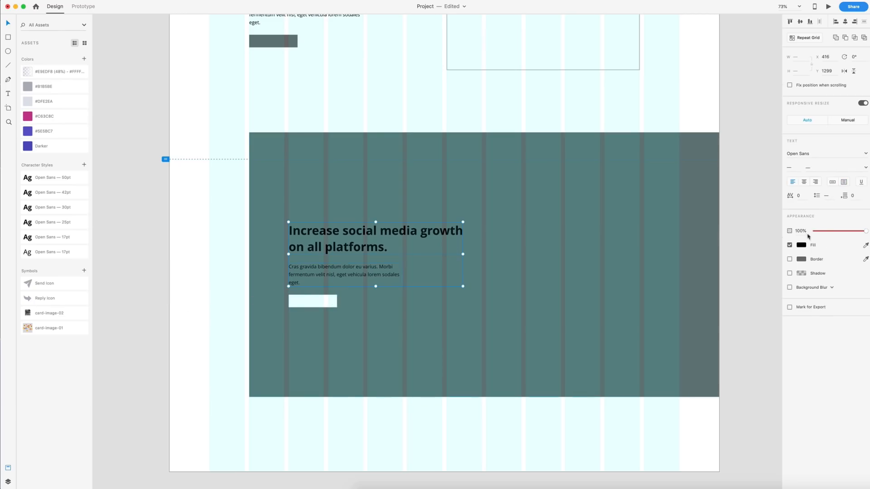
left_click(799, 245)
type("FFFFFF")
key("Return")
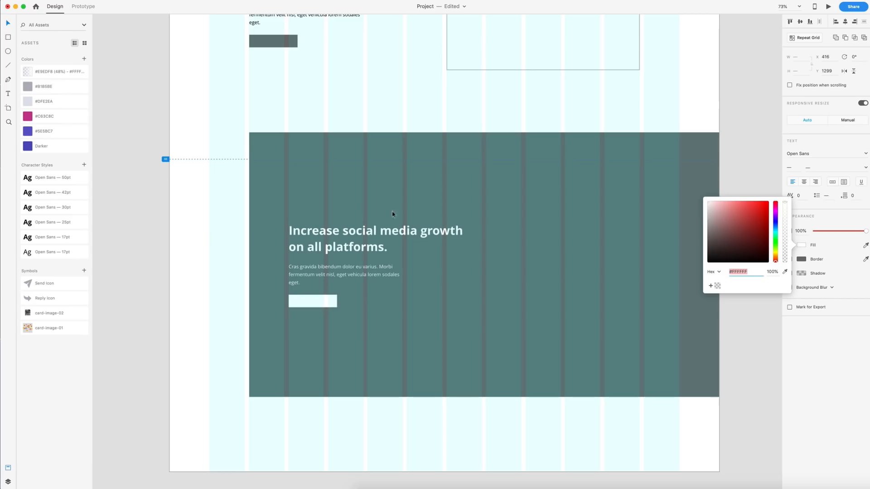
left_click(189, 209)
Step: Change the dark section's headline to "Connect with all your followers in one place." on three lines and move it up to Y 1242
double_click(349, 238)
type("Connect with all your followers in one place.")
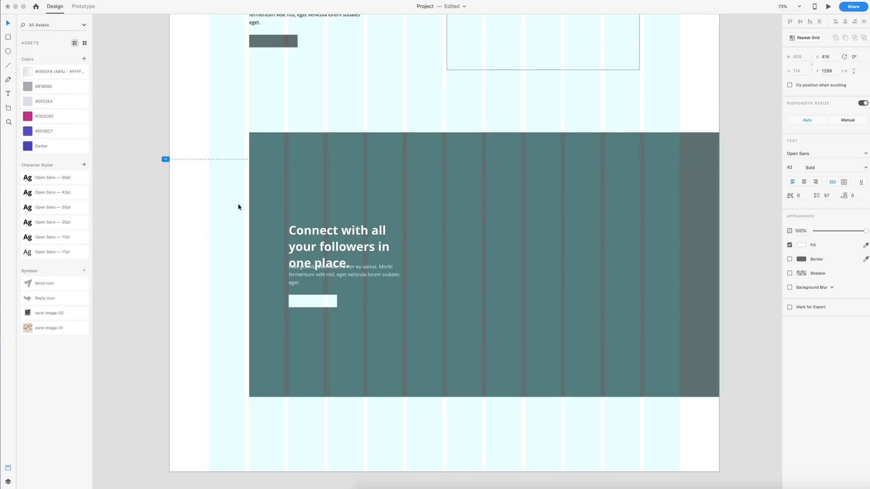
key("Escape")
left_click_drag(329, 229, 329, 214)
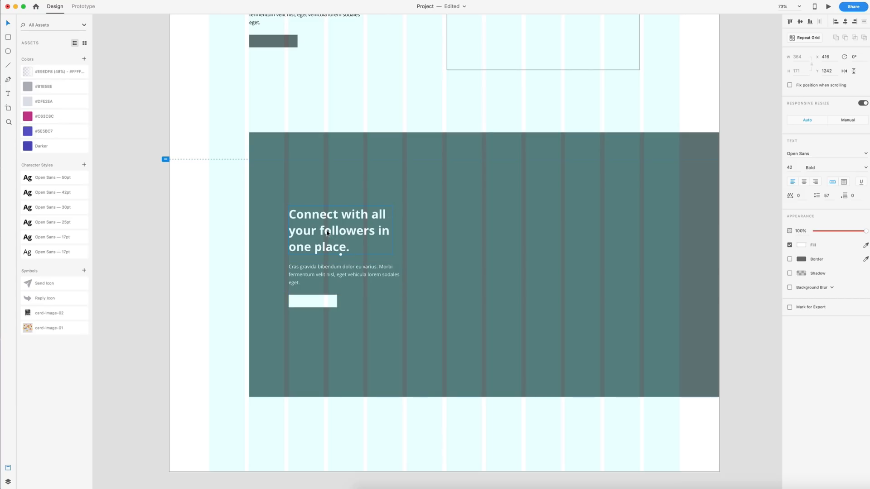
Step: Delete the dark section's button and replace its paragraph with two placeholder paragraphs beginning "Nunc scelerisque tincidunt elit."
left_click(303, 301)
key("Delete")
left_click(309, 290)
double_click(303, 285)
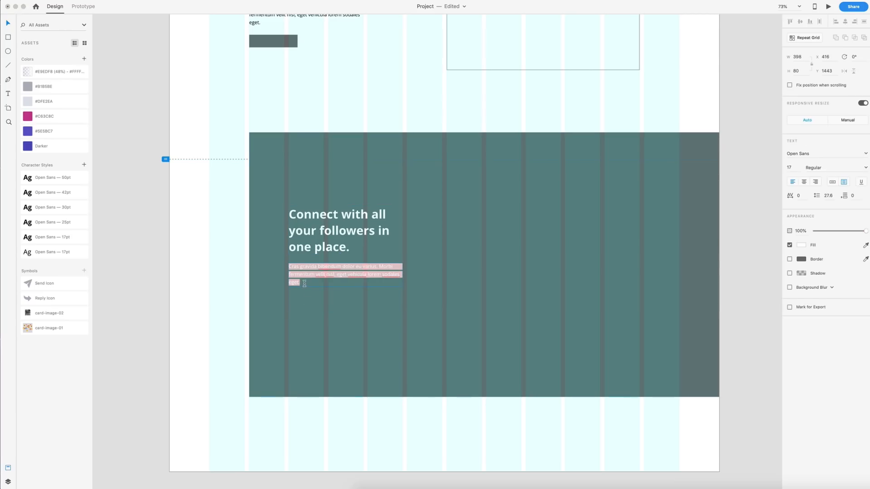
left_click(330, 283)
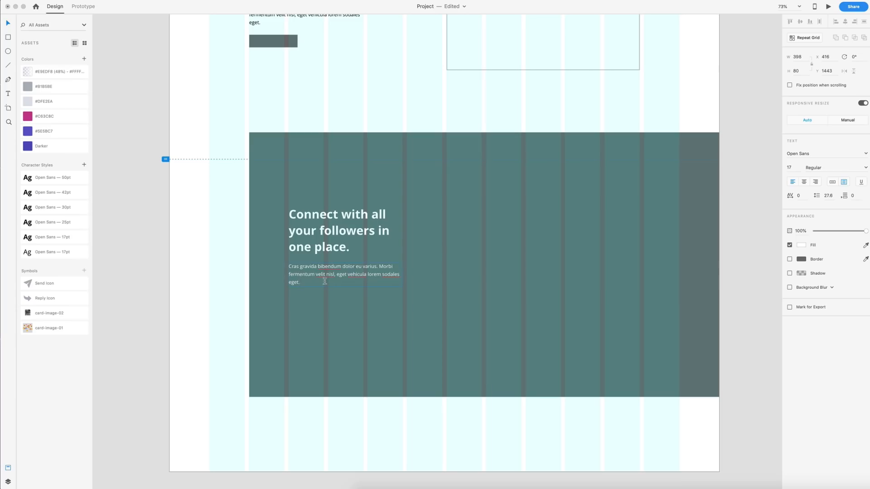
key("super+a")
type("Nunc scelerisque tincidunt elit. Vestibulum non mi ipsum. Cras pretium suscipit tellus sit amet aliquet. Vestibulum maximus lacinia massa non porttitor. Pellentesque vehicula est a lorem gravida bibendum. Proin tristique diam ut urna pharetra, ac rhoncus elit elementum. Proin vitae purus ultrices, dignissim turpis ut, mattis eros. Maecenas ornare molestie urna, hendrerit venenatis sem.")
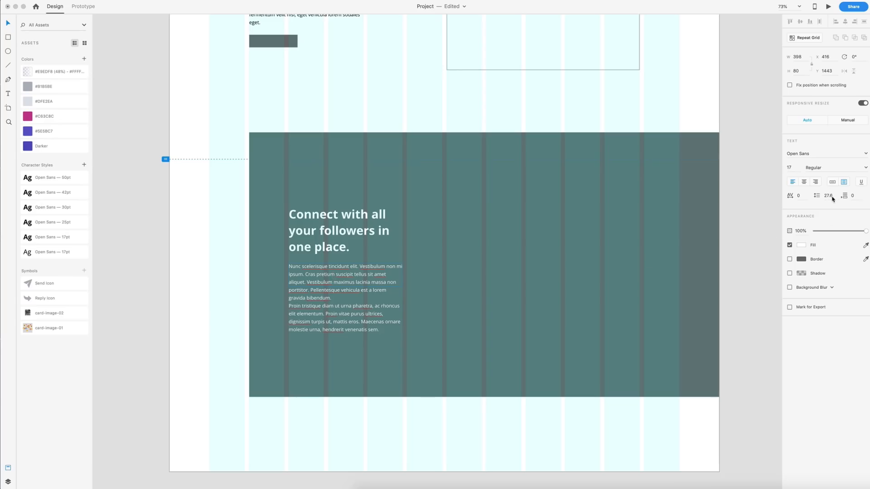
Step: Set the placeholder text's paragraph spacing to 30 and extend its text box to 289 px high
left_click(860, 195)
type("30")
key("Return")
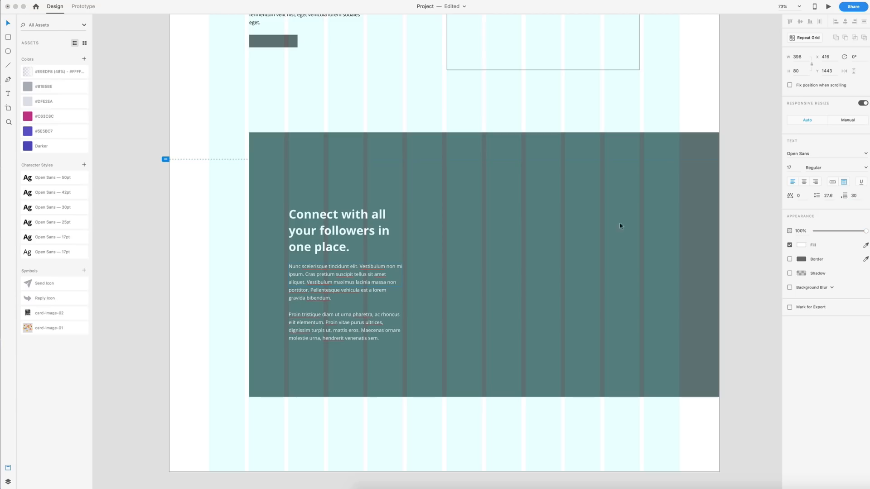
left_click(35, 50)
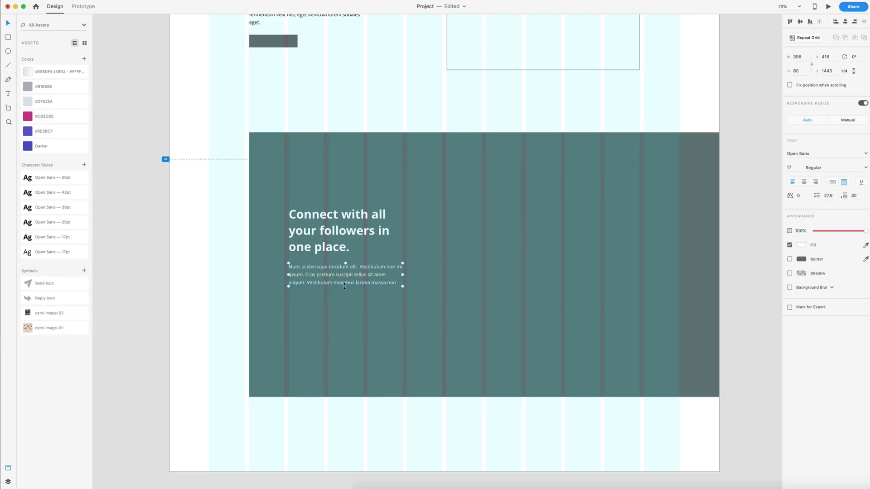
left_click_drag(344, 285, 349, 358)
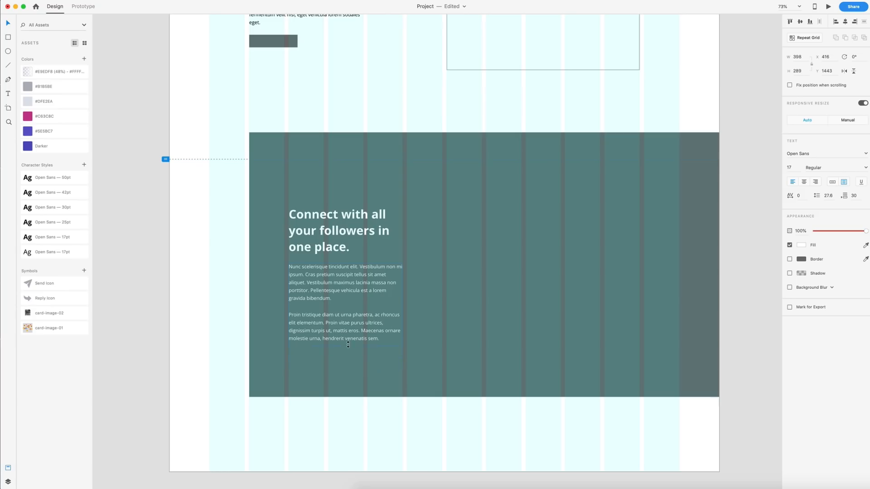
Step: Shorten the placeholder text box to 275 px high and move it up together with the dark section's headline
left_click_drag(348, 345, 348, 343)
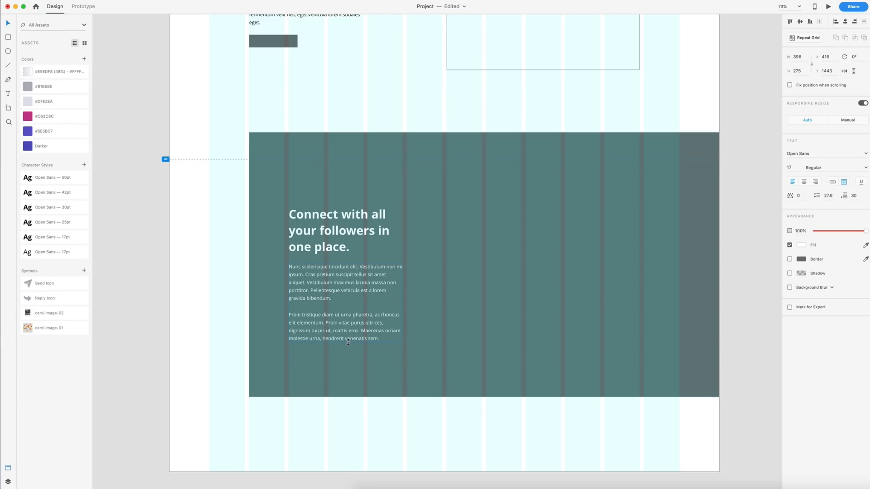
left_click(328, 238, "shift")
left_click_drag(328, 239, 317, 222)
key("Escape")
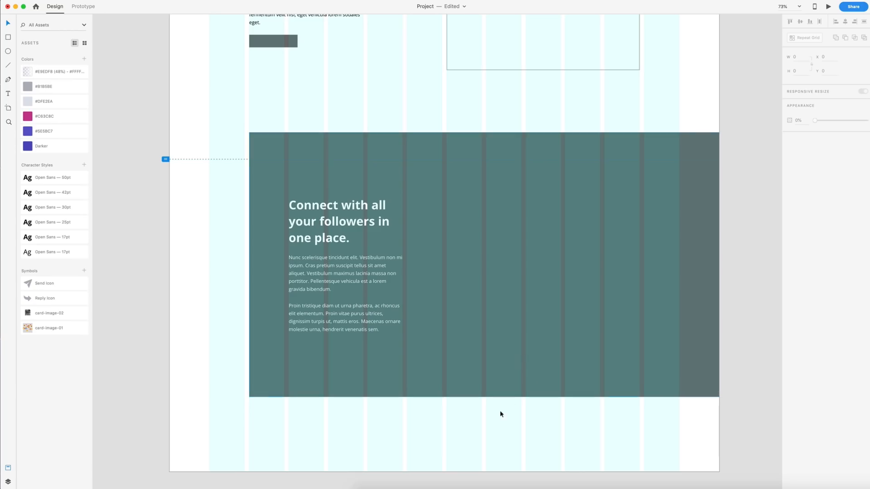
Step: Extend the artboard downward to a height of 3844 px to make room below the dark section
scroll(499, 413, "down", 5)
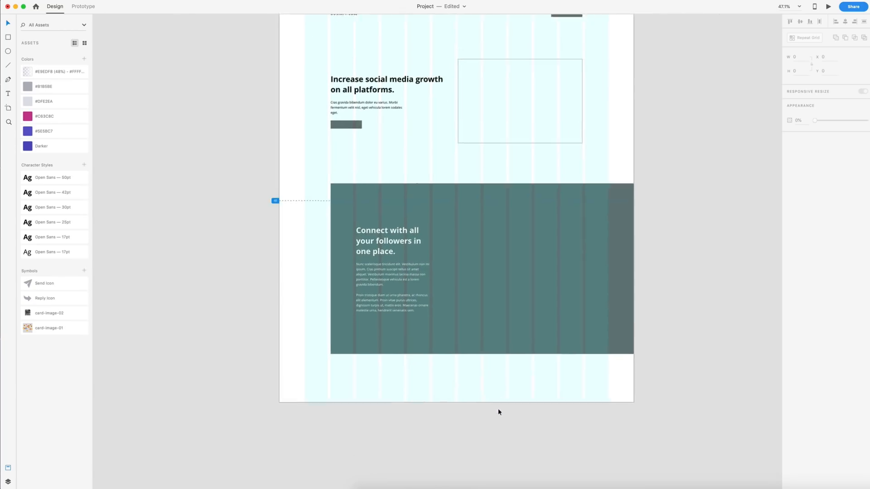
scroll(475, 370, "down", 2)
left_click(474, 369)
scroll(474, 369, "down", 3)
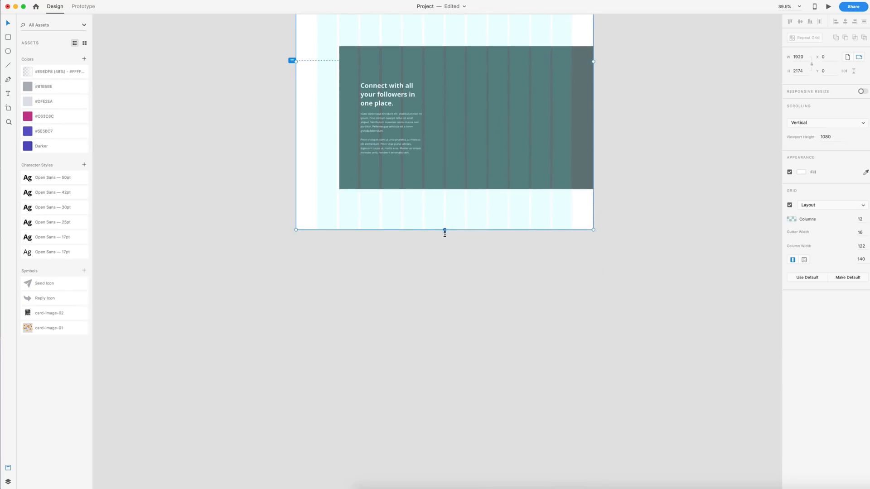
left_click_drag(444, 231, 444, 488)
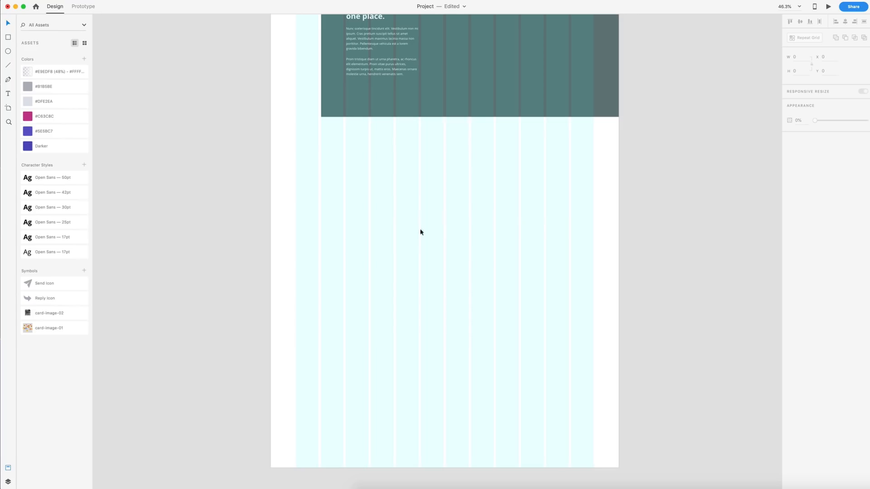
Step: Draw a rectangle below the dark section at X 278, Y 2270 and size it 657 by 800 px
left_click(8, 38)
left_click_drag(321, 182, 407, 287)
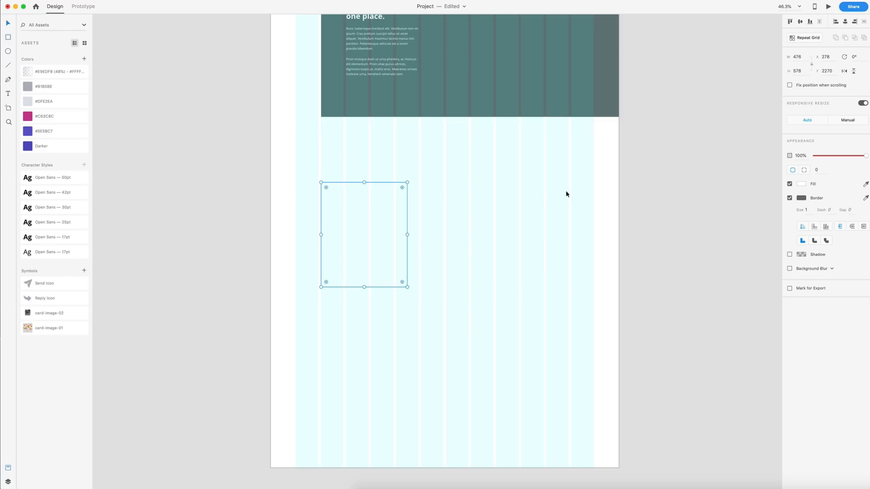
left_click(804, 56)
type("657")
left_click(802, 71)
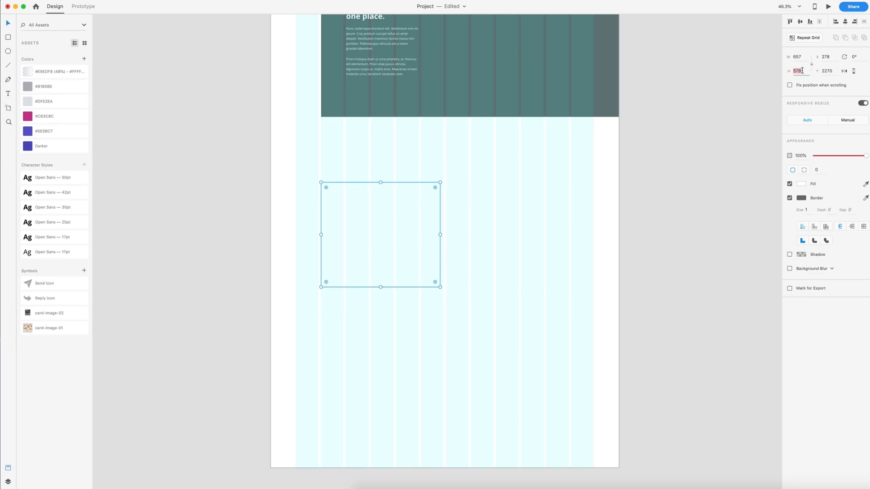
type("800")
key("Return")
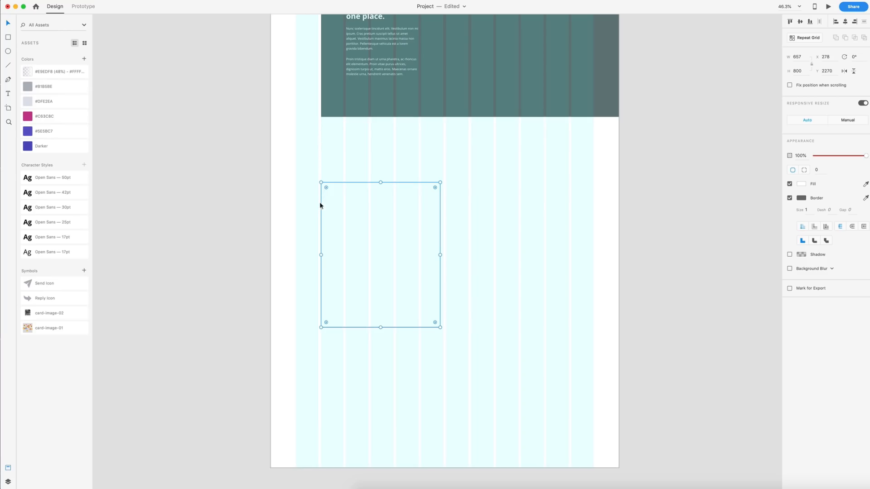
Step: Fill the new rectangle with the colour sampled from the dark section and remove its border
key("i")
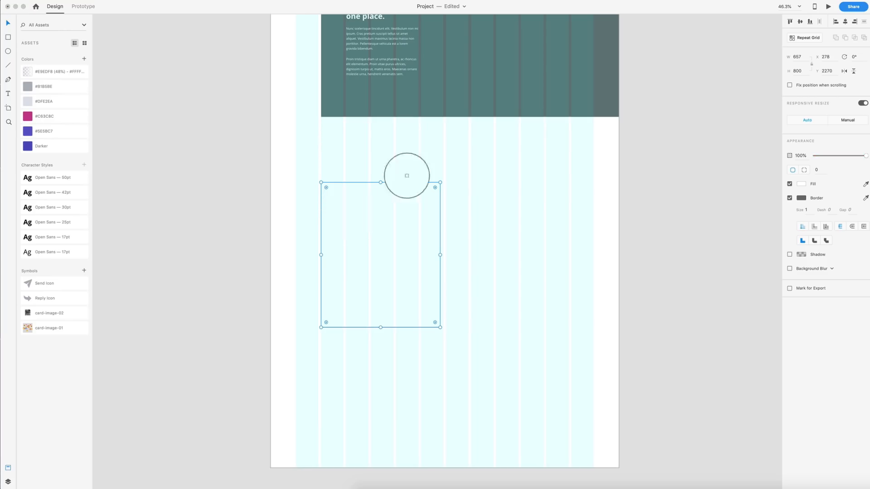
left_click(607, 98)
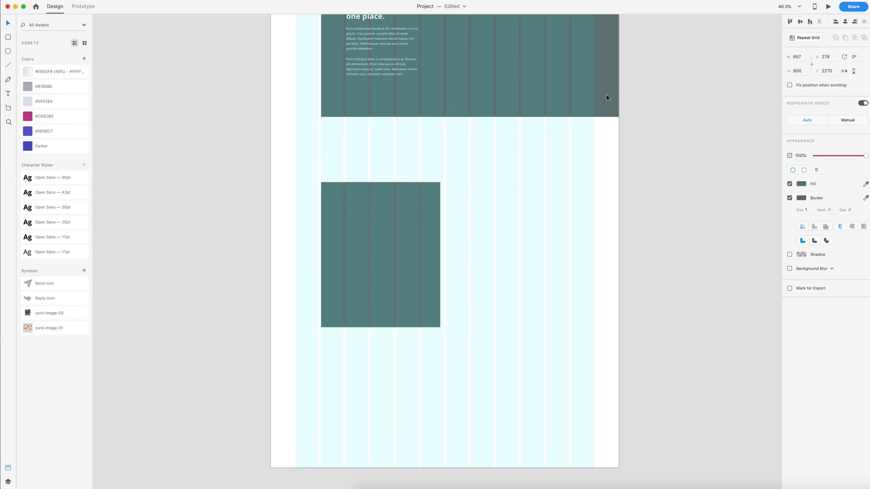
left_click(790, 198)
Step: Duplicate the rectangle to the right of the original at X 985, keeping it at Y 2270
key("alt")
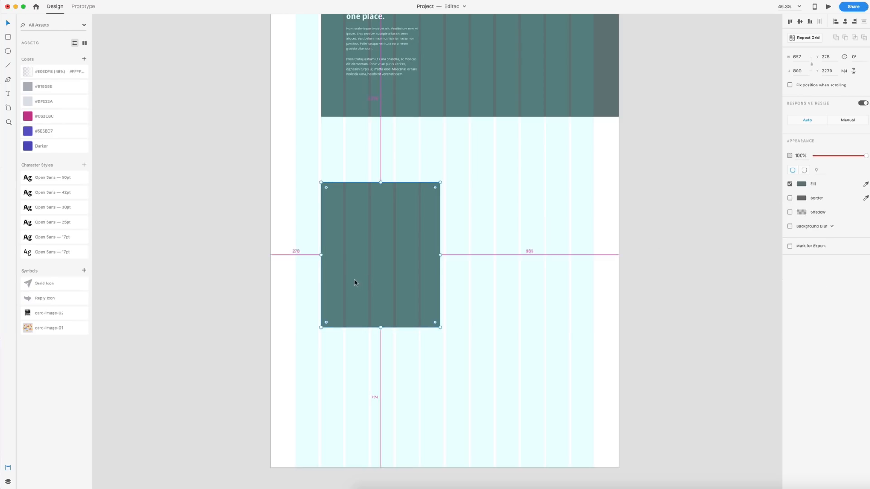
left_click_drag(354, 283, 482, 275)
left_click_drag(533, 225, 539, 223)
scroll(577, 171, "up", 5)
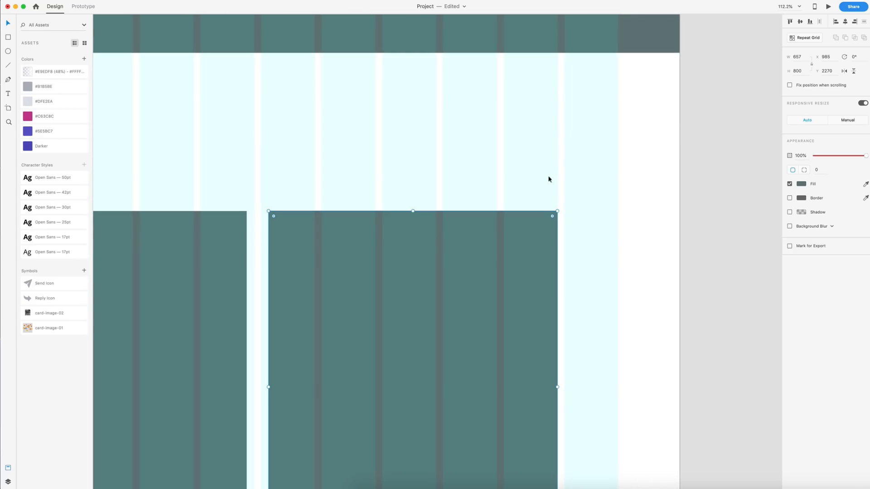
scroll(466, 290, "left", 10)
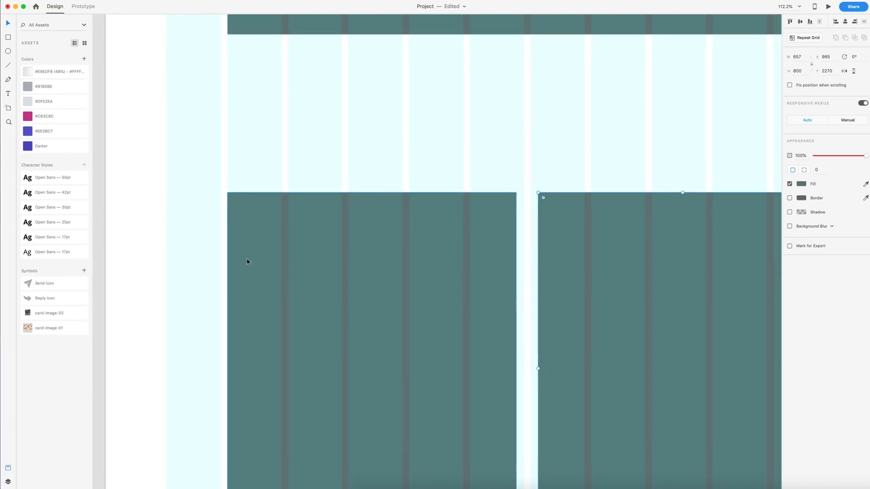
scroll(247, 261, "right", 2)
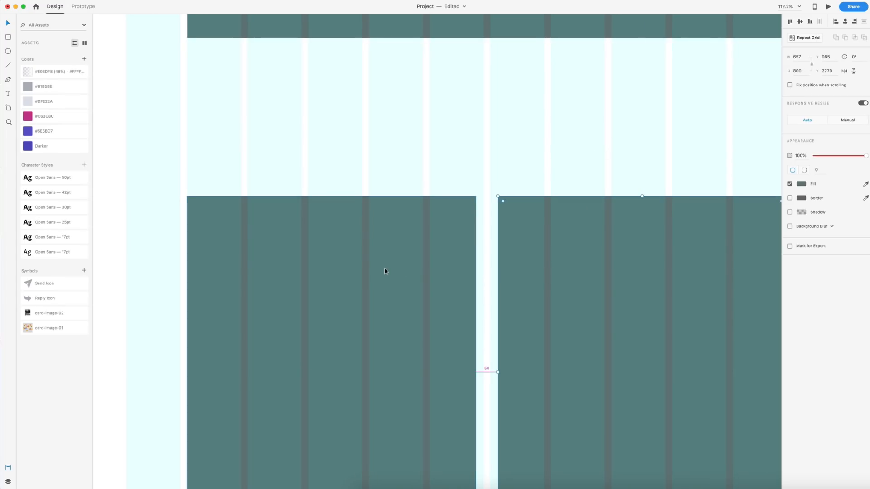
scroll(385, 271, "down", 5)
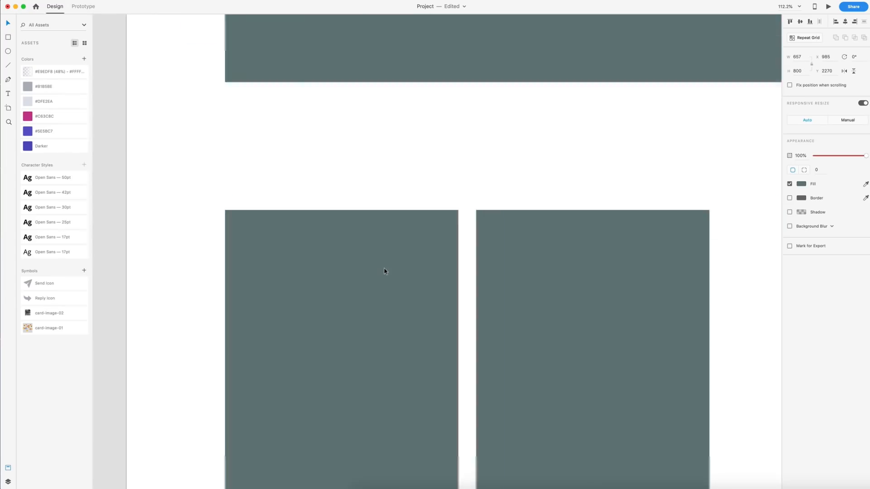
Step: Measure the gap between the dark section and the two rectangles, and preview the whole page
left_click_drag(644, 294, 357, 245)
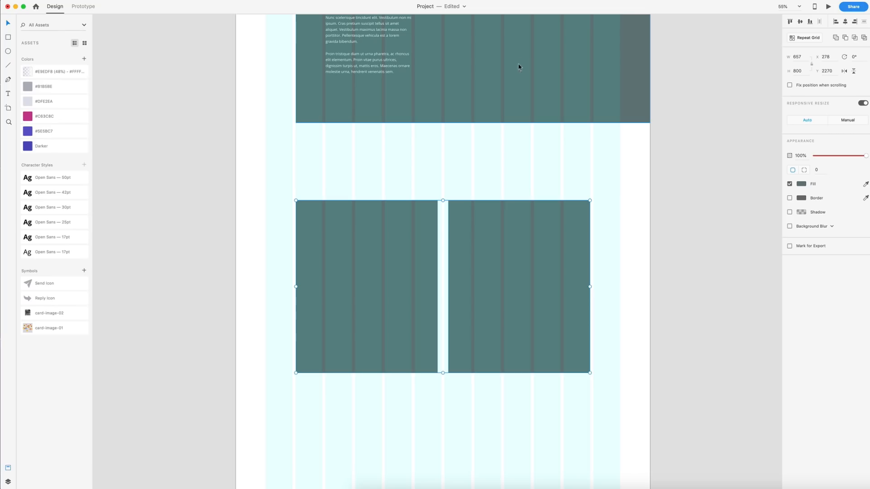
key("alt")
left_click(508, 151)
left_click(829, 7)
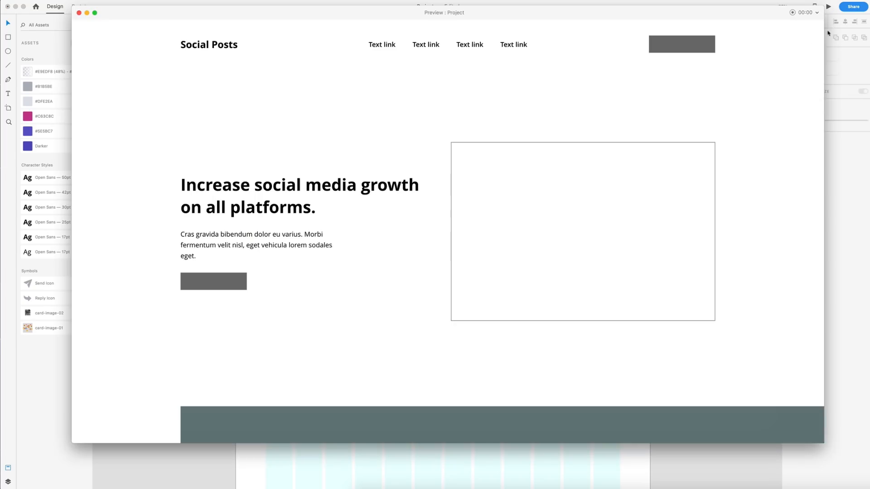
scroll(512, 110, "down", 10)
scroll(513, 111, "down", 10)
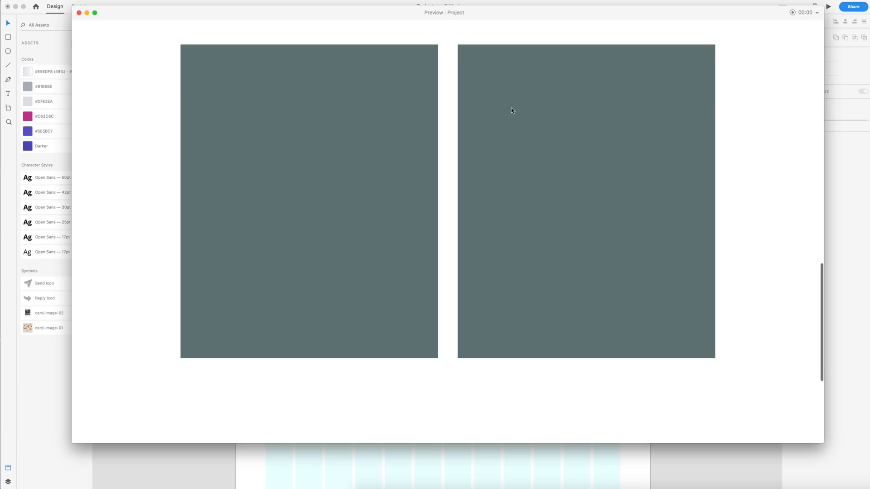
scroll(511, 109, "up", 3)
left_click(79, 14)
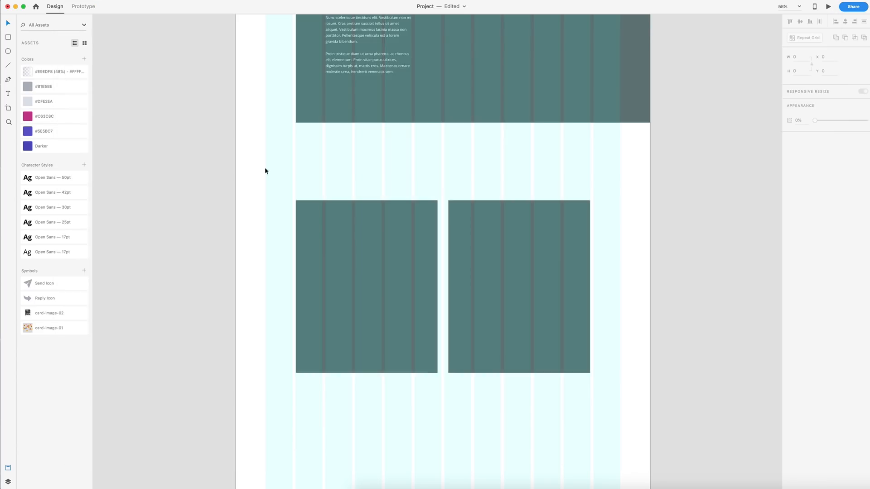
Step: Extend the artboard farther down to leave blank space below the two rectangles
scroll(559, 253, "down", 5)
left_click(457, 298)
scroll(459, 299, "down", 4)
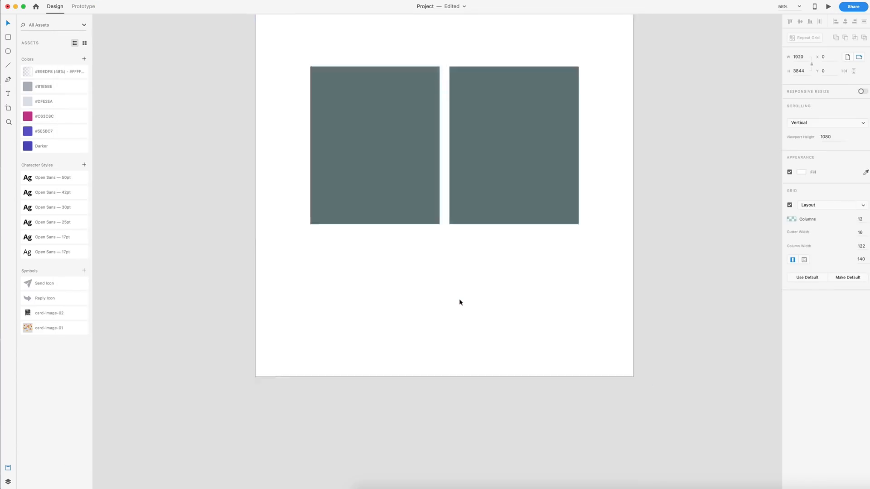
scroll(459, 299, "down", 4)
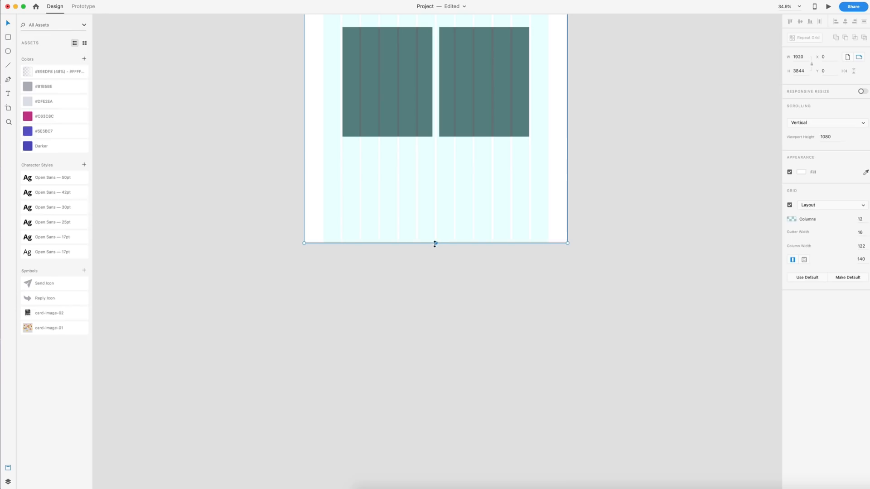
left_click_drag(435, 243, 430, 325)
left_click(620, 318)
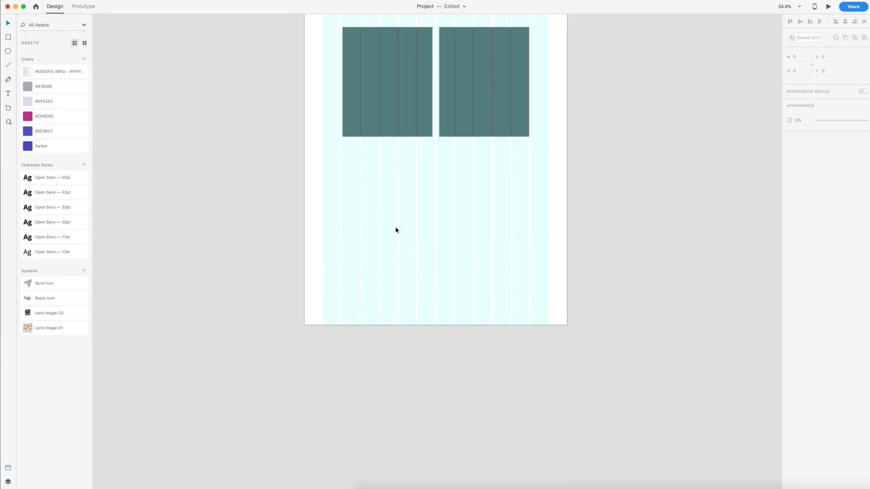
Step: Duplicate the hero's headline, paragraph and button into the blank area below the two rectangles, at about X 692, Y 3619
key("super+shift+apostrophe")
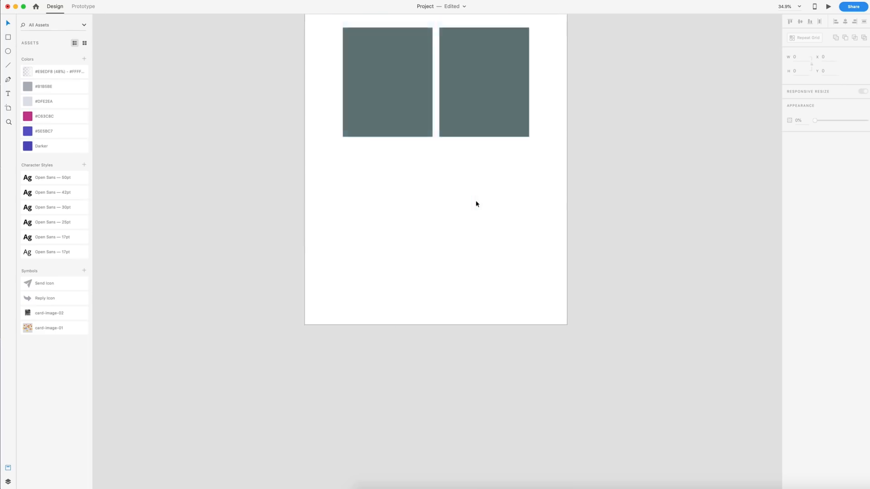
scroll(476, 202, "down", 3)
scroll(477, 201, "up", 4)
left_click_drag(431, 173, 395, 136)
scroll(421, 147, "up", 4)
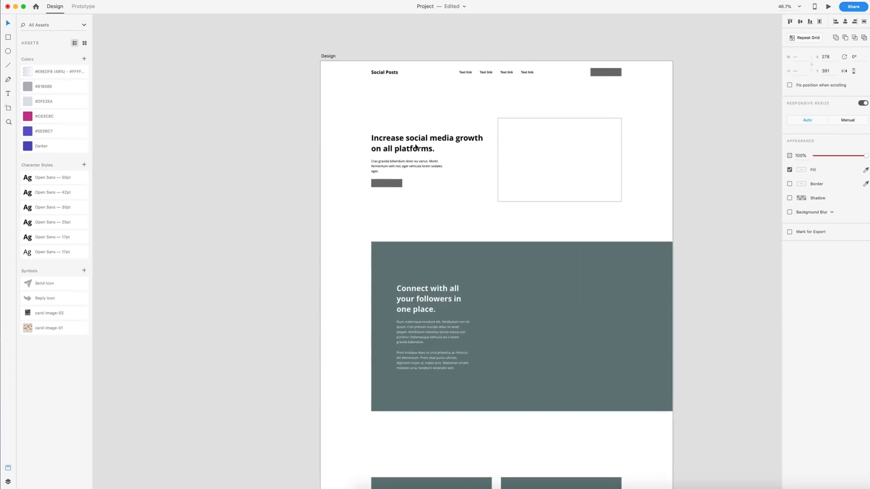
scroll(407, 167, "down", 3)
scroll(407, 167, "down", 2)
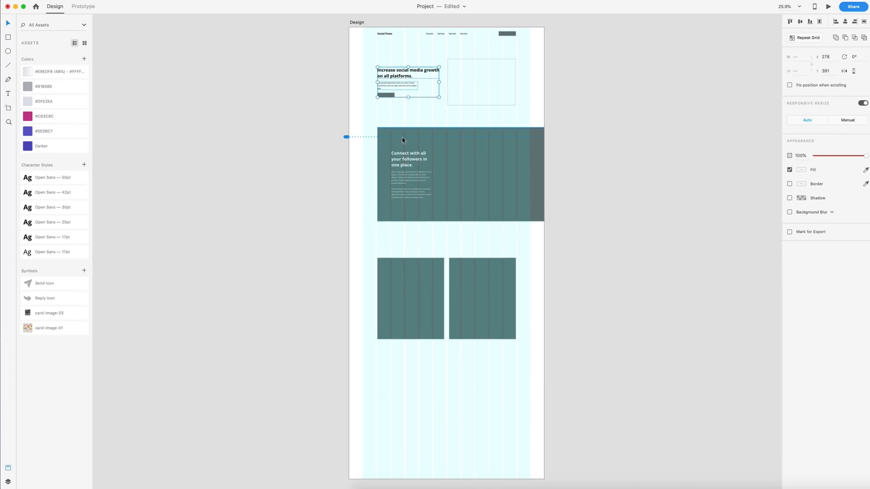
key("alt")
left_click_drag(397, 76, 440, 404)
scroll(515, 410, "down", 3)
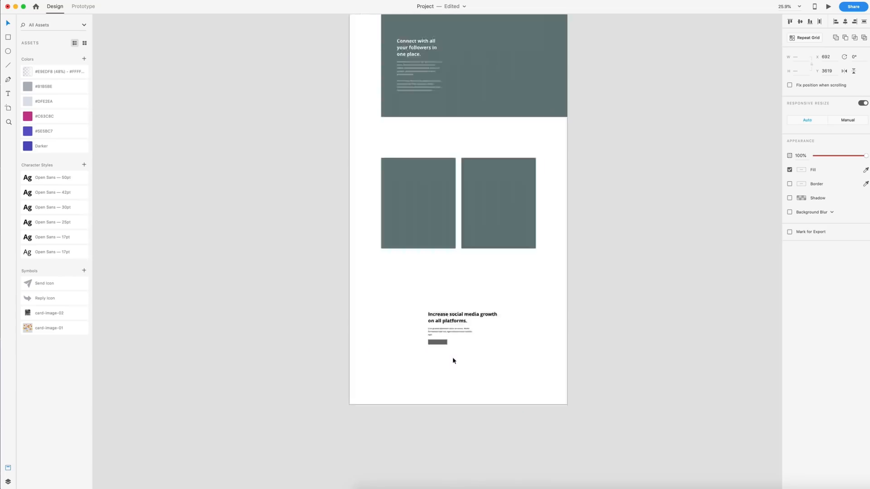
Step: Align the duplicated headline, paragraph and button on their horizontal centres and centre-align the headline and paragraph text
scroll(462, 353, "up", 5)
left_click(844, 21)
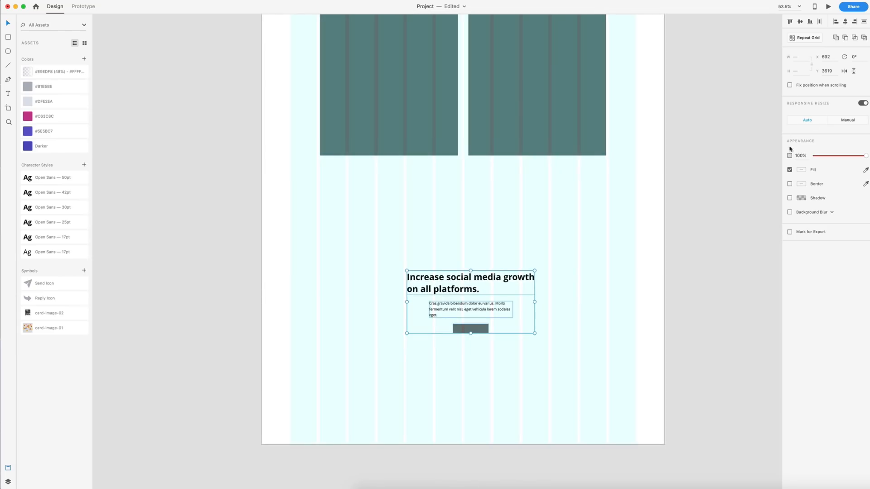
left_click(469, 332)
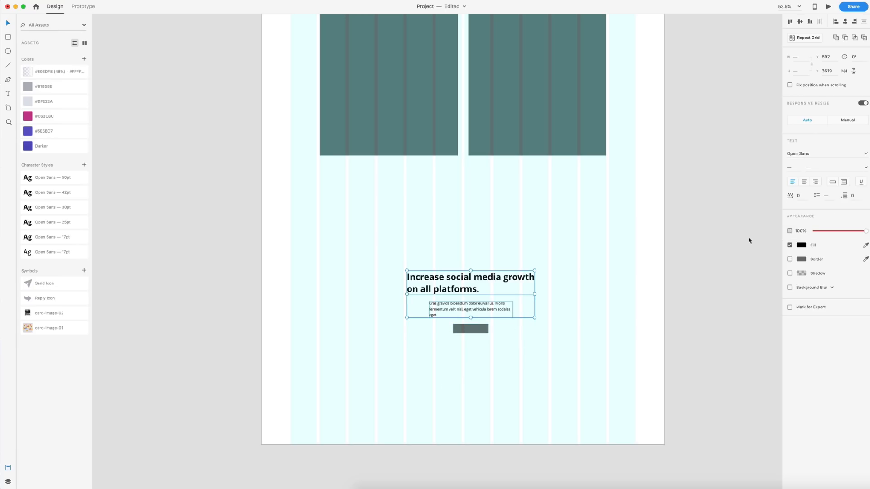
left_click(804, 181)
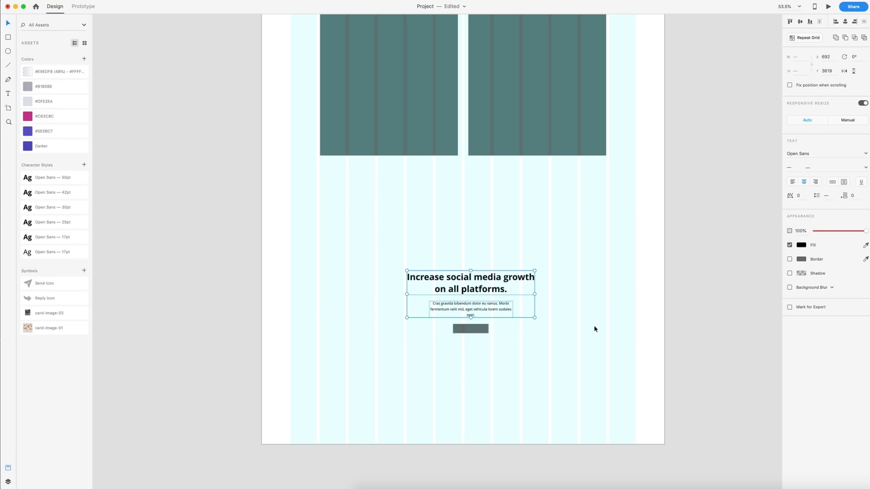
Step: Change the duplicated headline to "Grow your social media" on one line
double_click(484, 277)
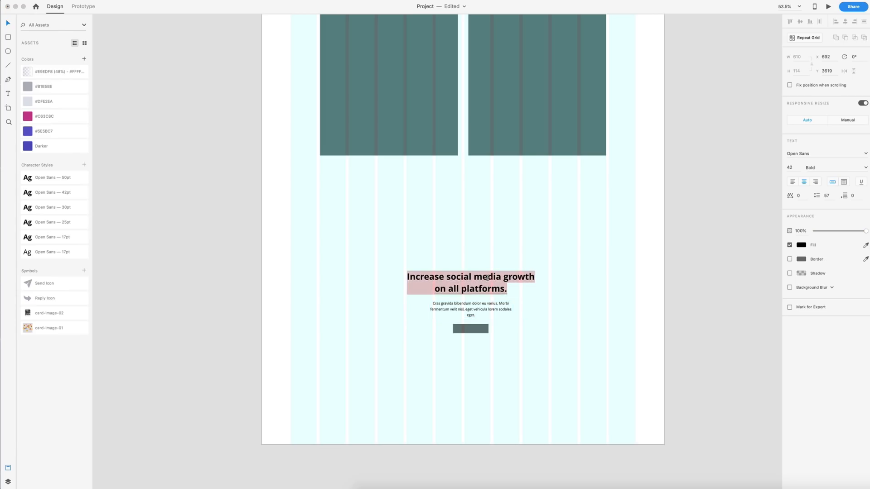
type("Grow ;your soc")
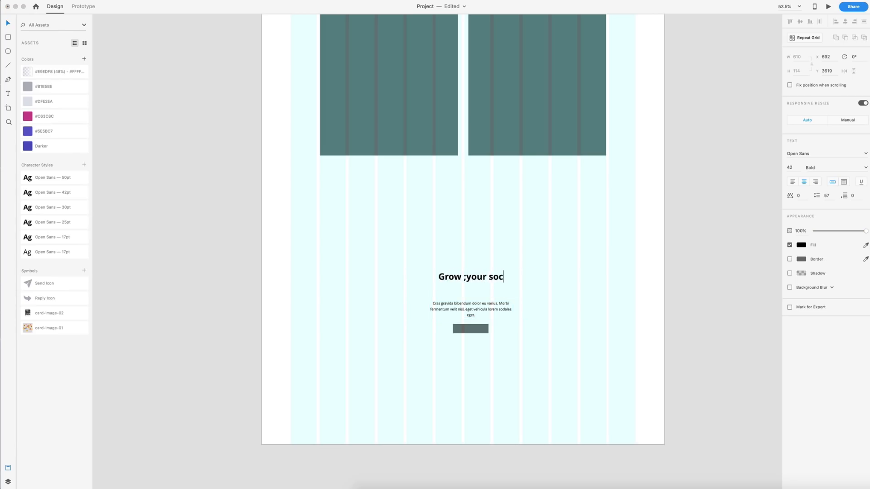
type("ial media")
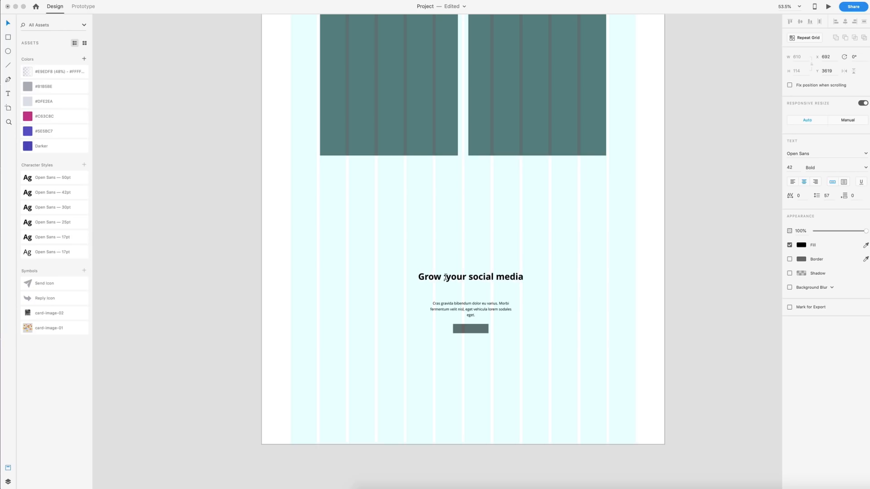
left_click(446, 278)
key("BackSpace")
key("Escape")
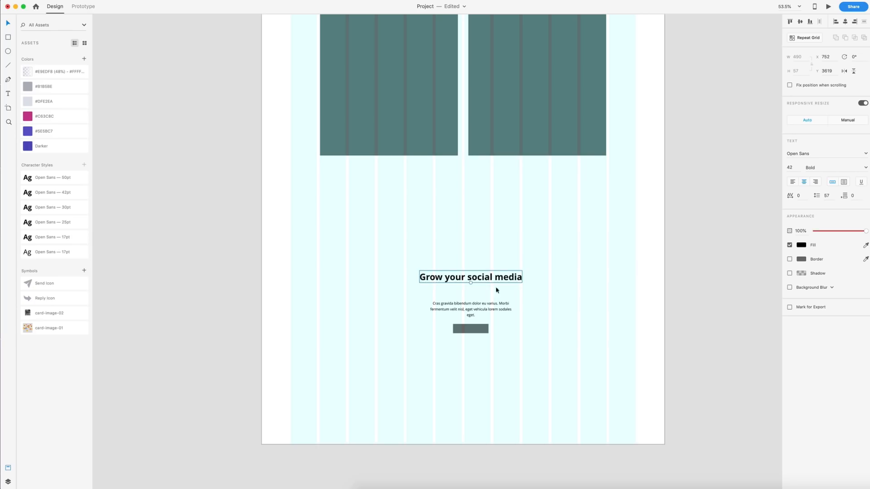
Step: Lower the headline to Y 3676, and group it with the paragraph and button, centred horizontally on the artboard
left_click_drag(494, 278, 495, 291)
left_click(443, 277)
left_click_drag(442, 277, 419, 275)
left_click(844, 21)
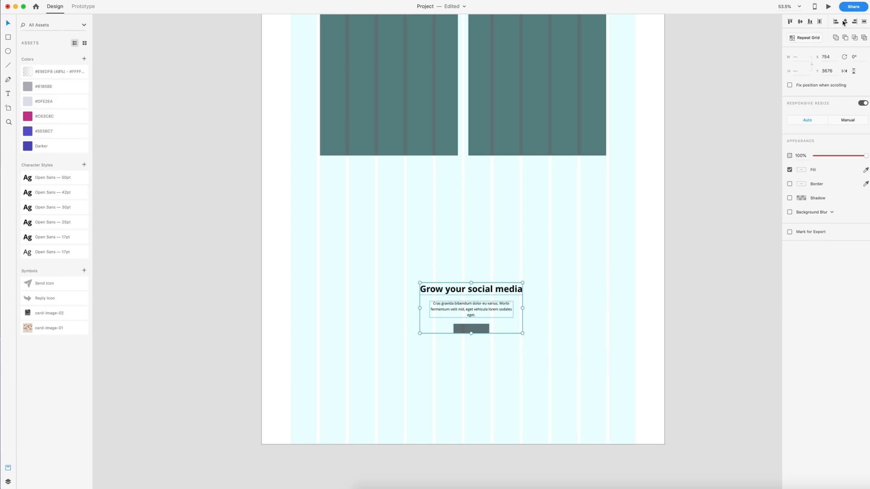
key("super+g")
left_click(845, 22)
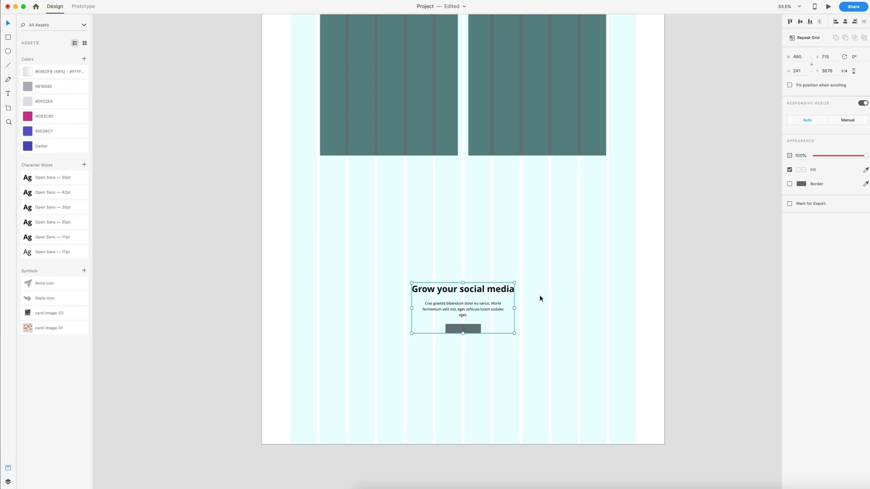
Step: Move the closing headline, paragraph and button together up to Y 3462, nearer to the two rectangles
left_click(519, 269)
scroll(483, 306, "up", 5)
left_click(470, 305)
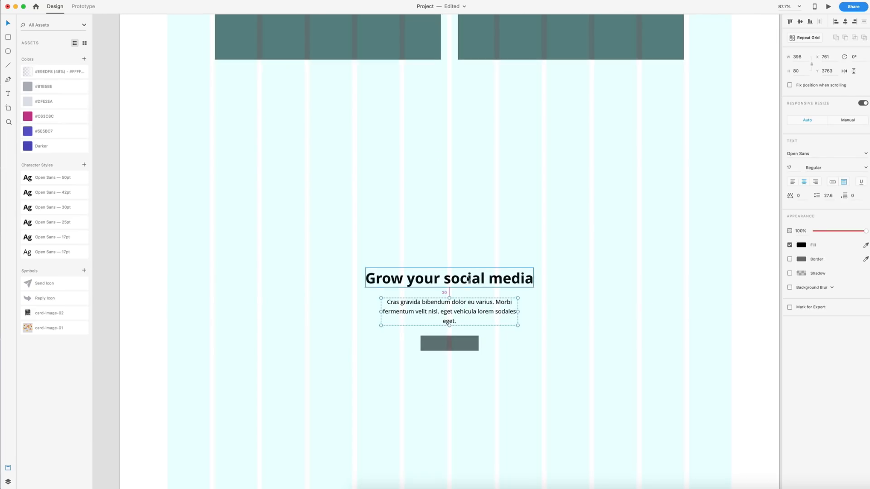
left_click(576, 346)
scroll(577, 346, "down", 3)
scroll(580, 351, "down", 3)
left_click_drag(589, 362, 469, 269)
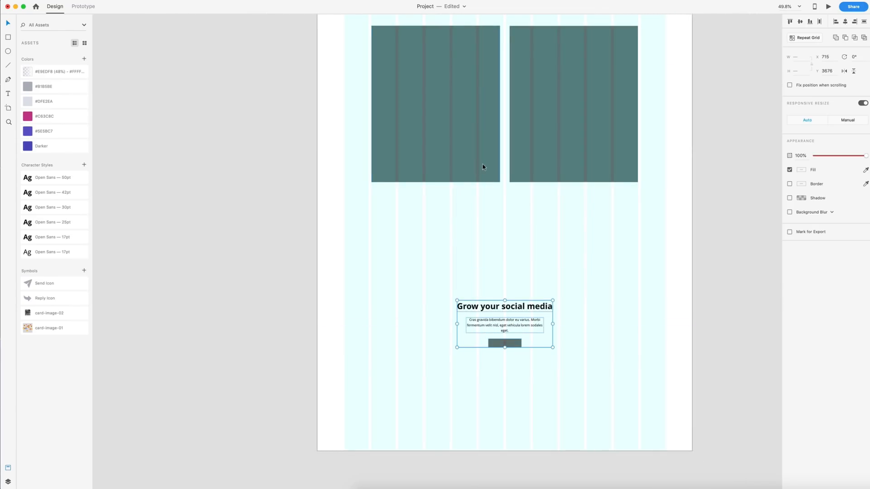
scroll(484, 154, "up", 3)
left_click(477, 143)
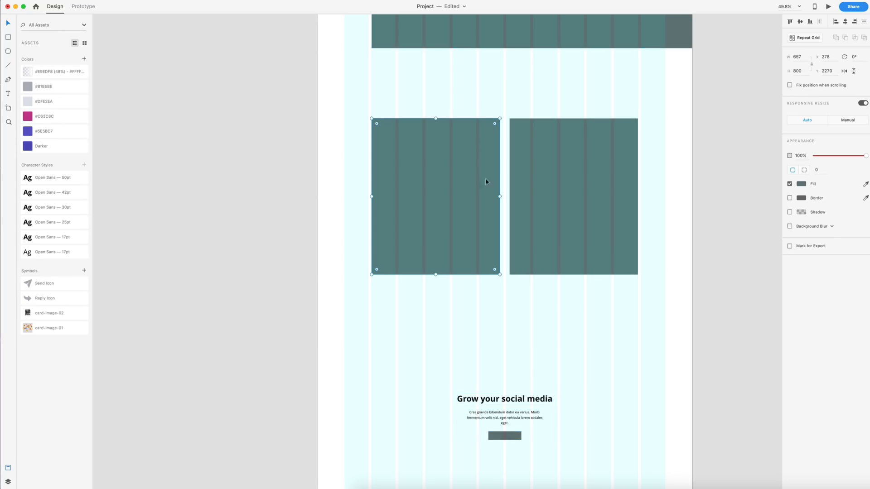
left_click(517, 363)
left_click_drag(447, 362, 503, 448)
left_click_drag(499, 418, 498, 376)
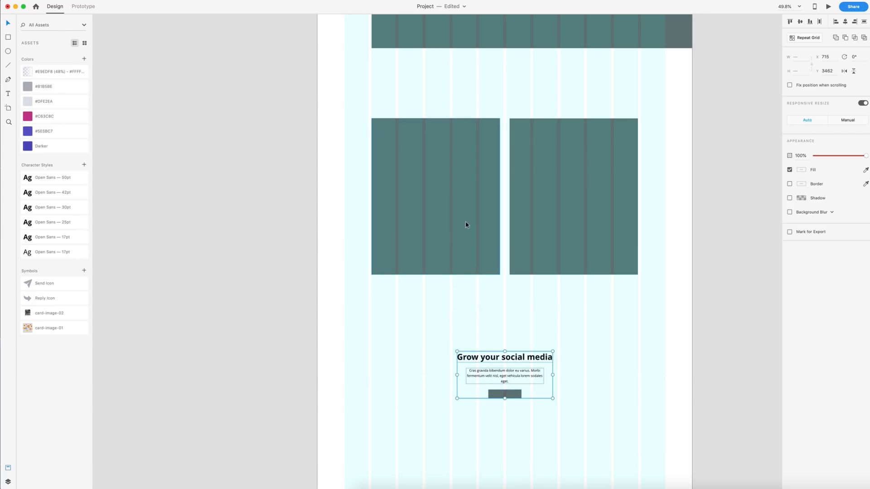
left_click(570, 303)
Step: Preview the page and examine its spacing from the hero down to the closing call-to-action
left_click(836, 8)
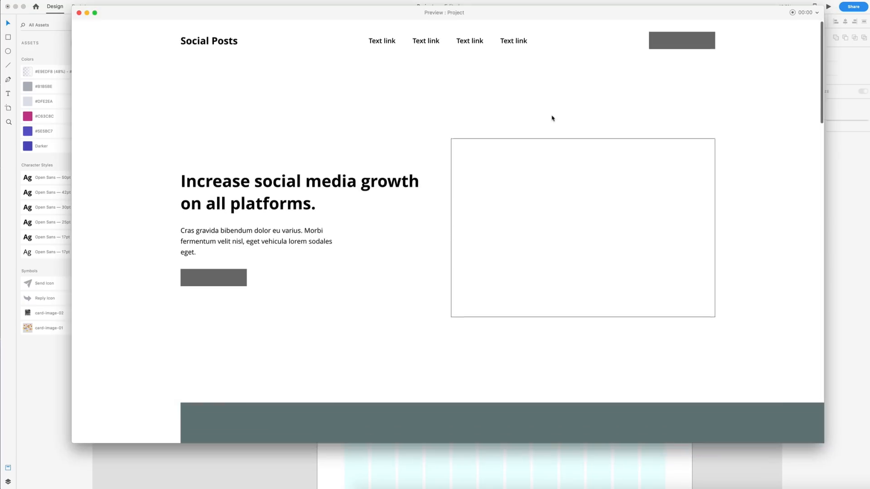
scroll(551, 117, "down", 15)
scroll(551, 117, "down", 10)
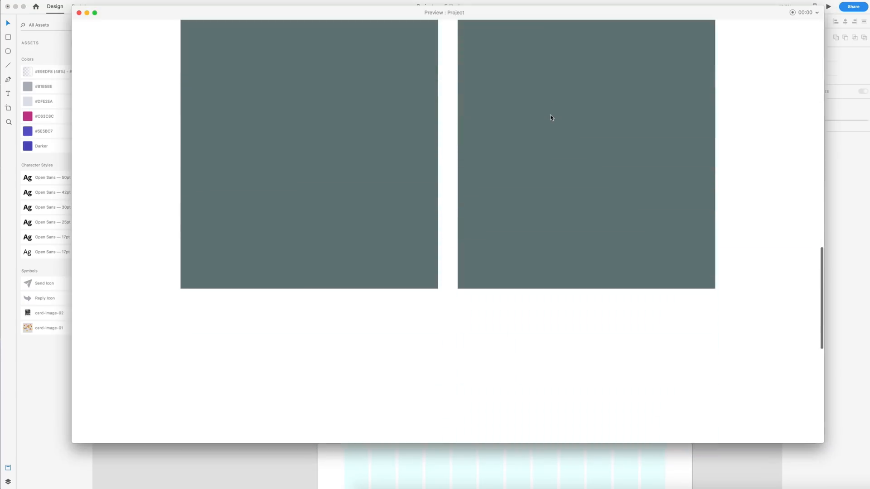
scroll(551, 117, "up", 5)
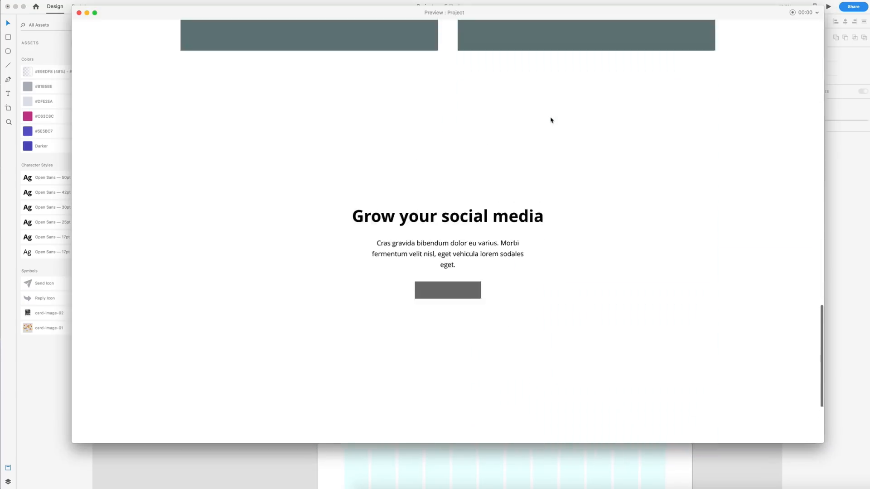
left_click(79, 12)
Step: Shorten the artboard from its lower edge to a height of 4069
scroll(466, 160, "down", 3)
scroll(410, 193, "down", 3)
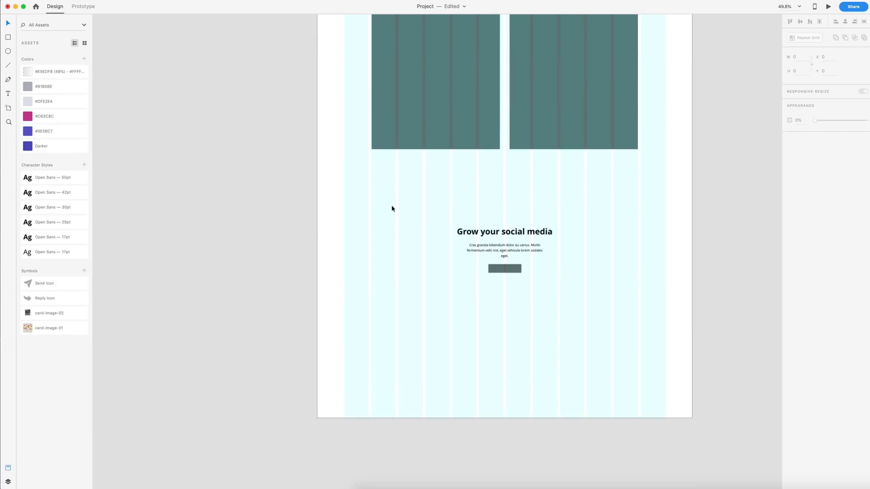
left_click(525, 347)
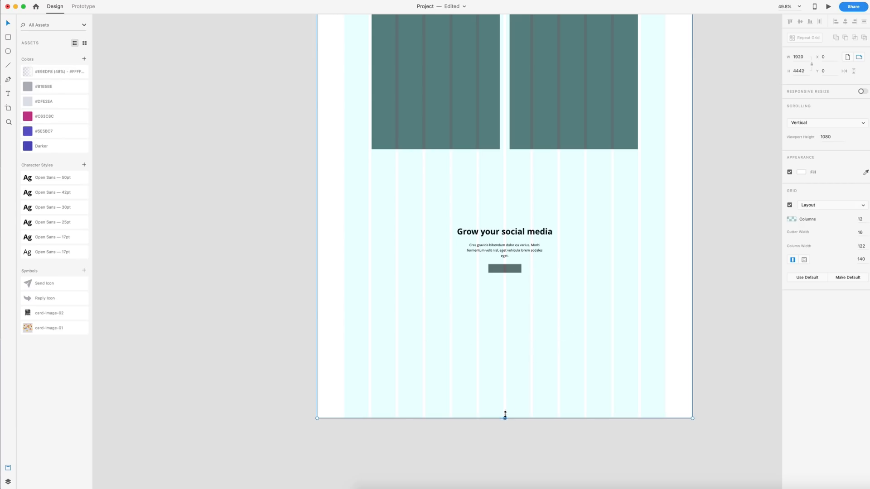
left_click_drag(505, 415, 505, 349)
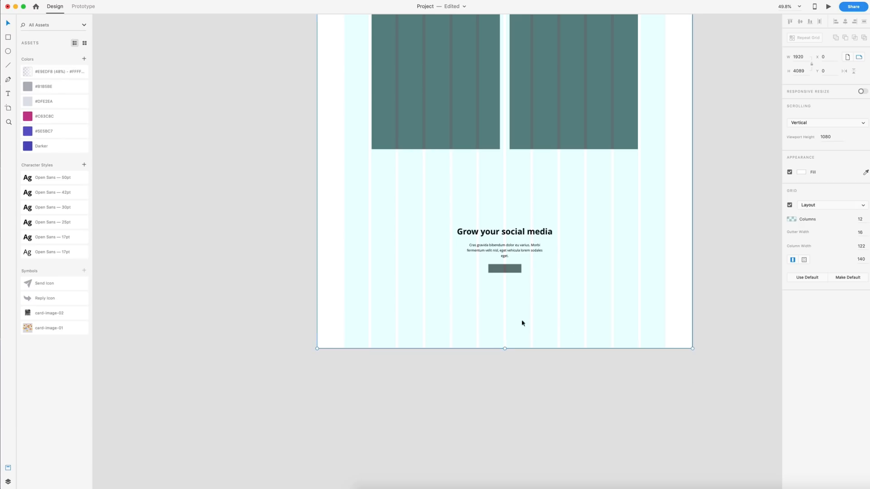
key("alt")
left_click_drag(508, 348, 505, 344)
key("alt")
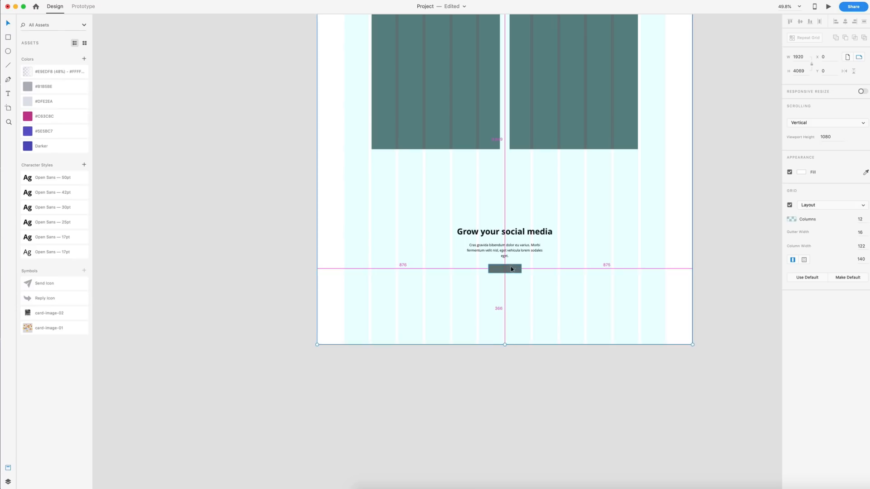
left_click(540, 379)
scroll(619, 363, "up", 1)
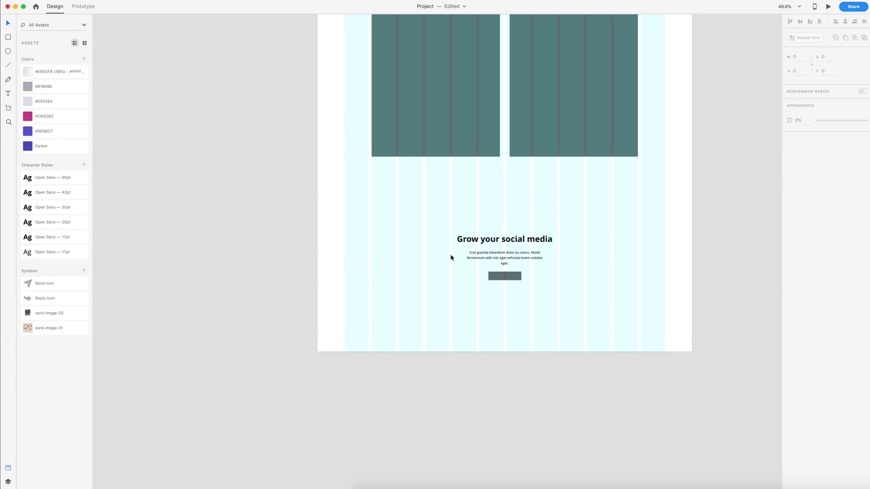
Step: Add the placeholder text "F;kasjd;fkjas;df" near the artboard's lower left corner and left-align it
scroll(560, 278, "up", 5)
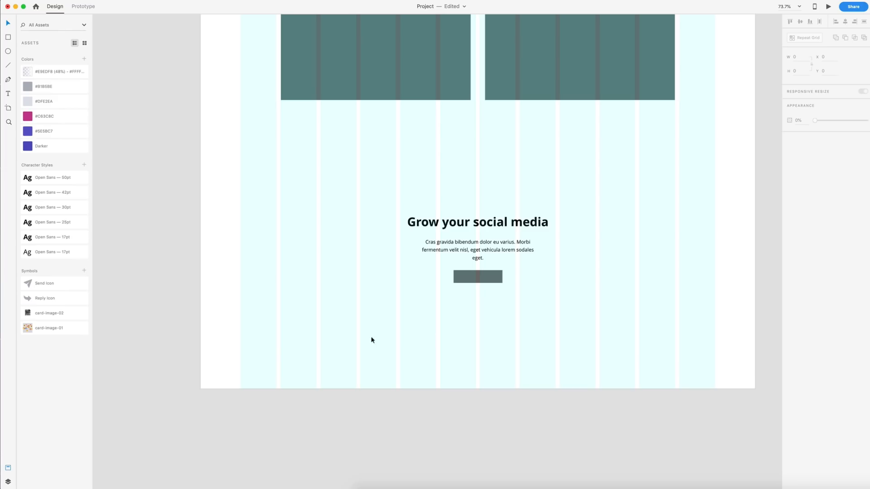
key("t")
left_click(294, 358)
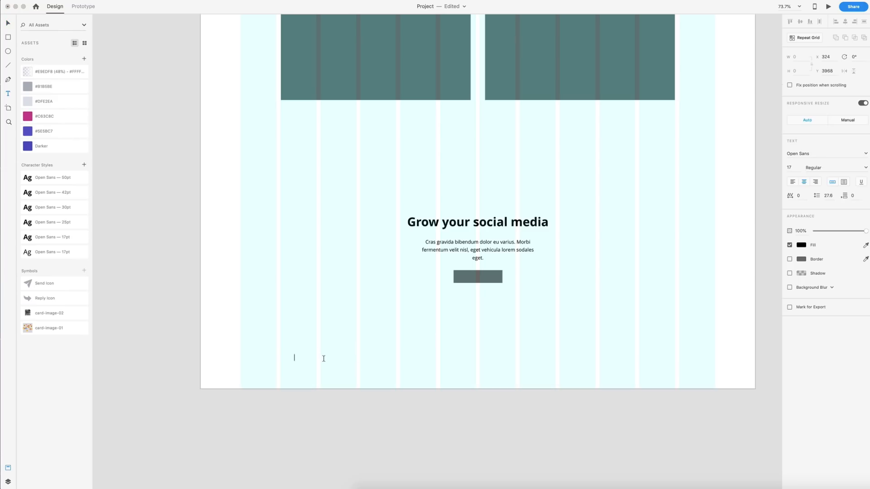
type("f;kasjd;fkjas;df")
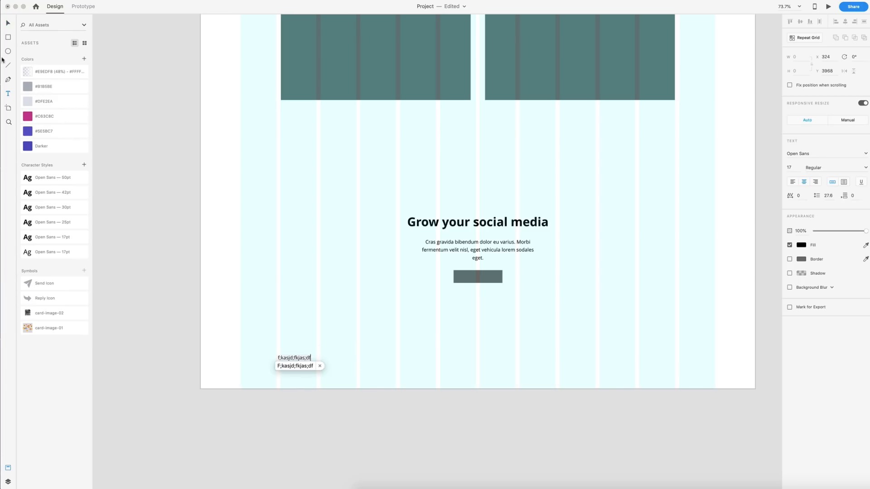
left_click(8, 24)
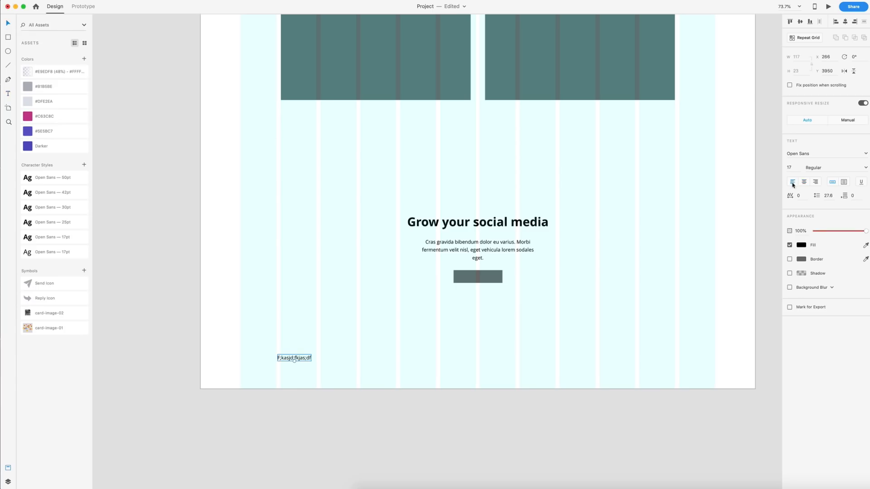
left_click(787, 168)
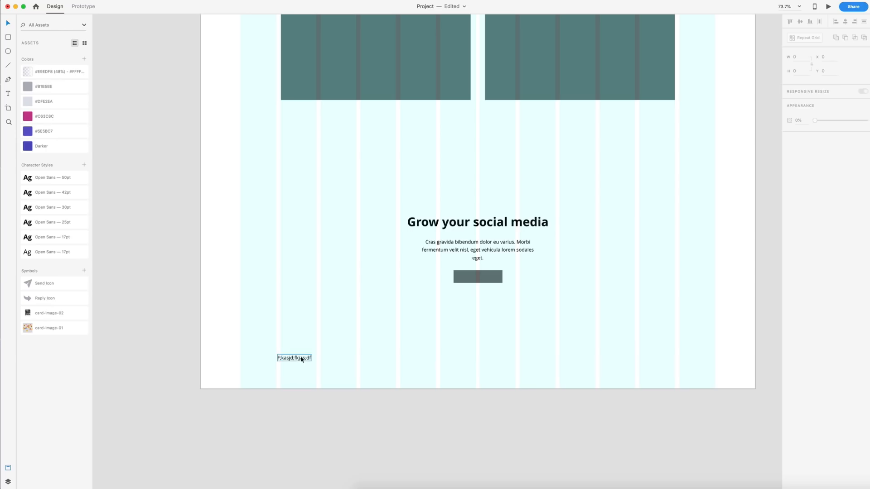
Step: Position the footer text at X 278 on the rectangles' left edge, and lower it to Y 4001
left_click_drag(301, 357, 304, 362)
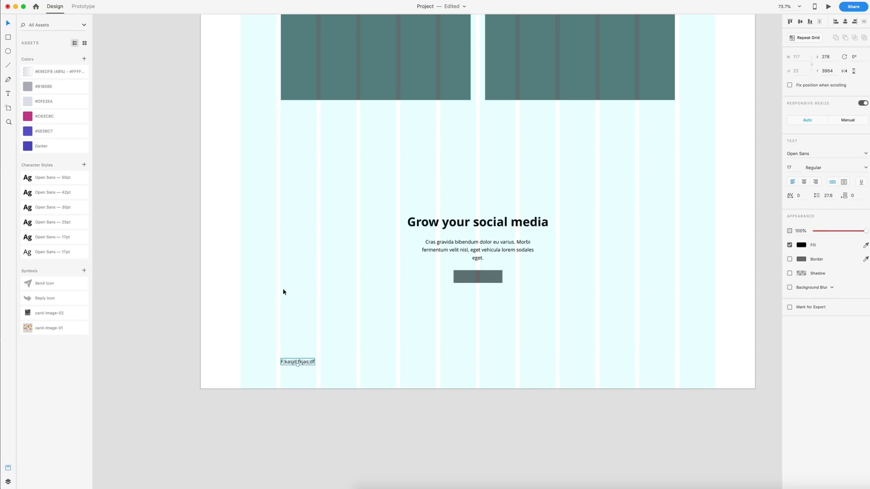
key("alt")
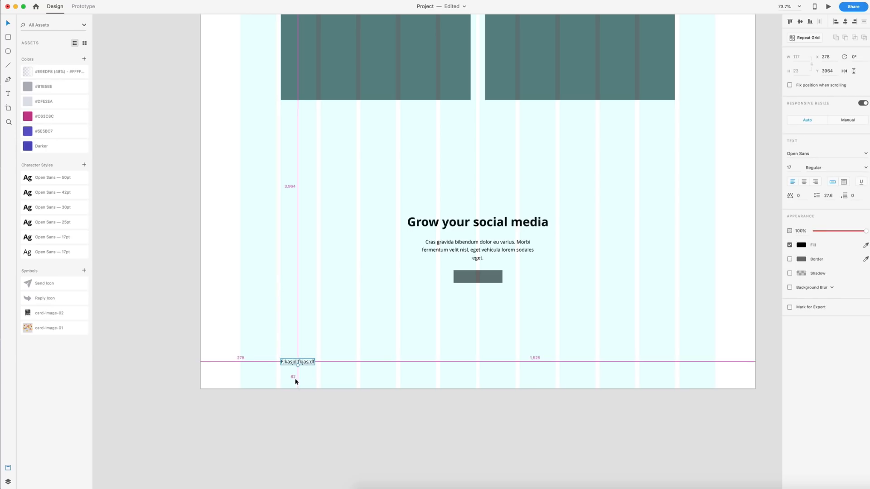
left_click_drag(301, 364, 307, 385)
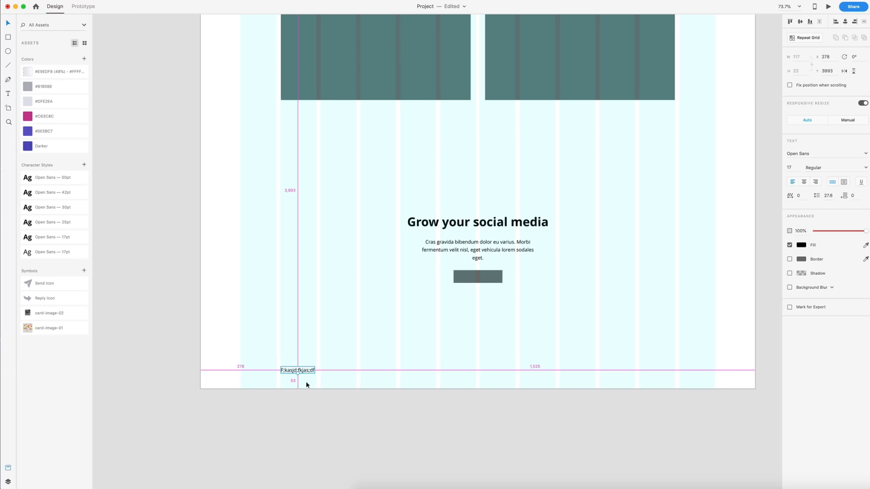
key("Down")
key("Down")
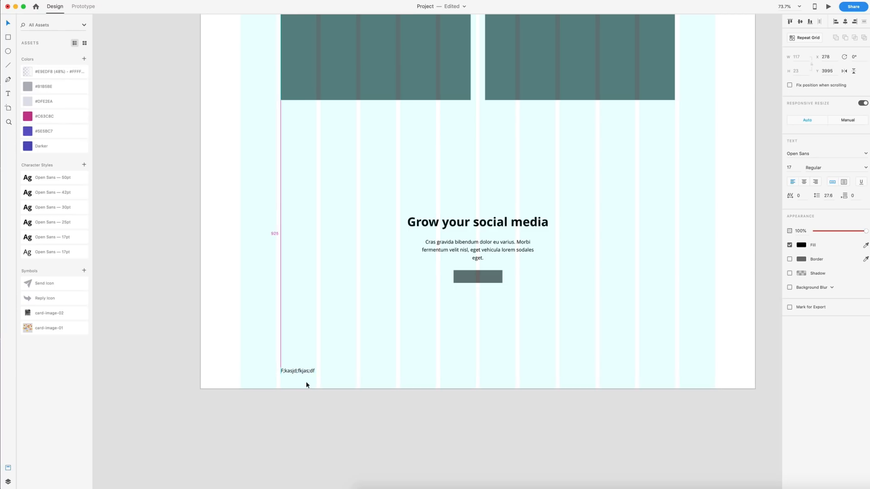
key("Down")
key("Down")
key("alt")
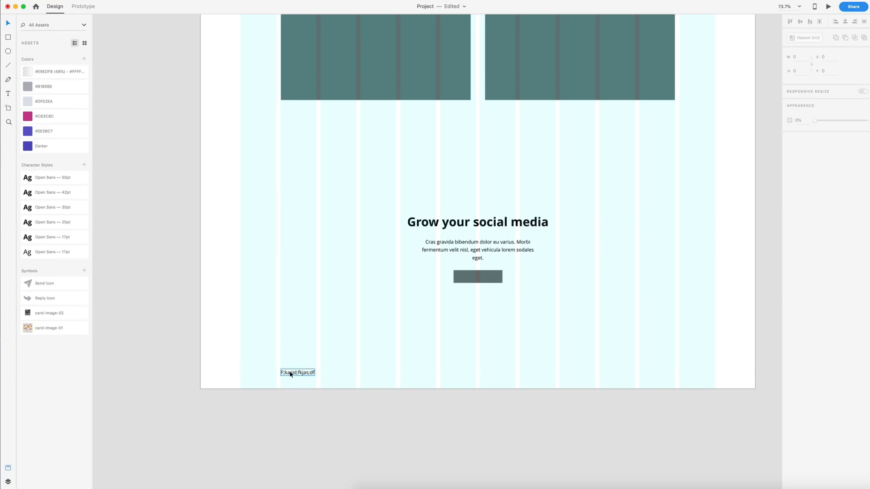
Step: Duplicate the footer text across to the right side at X 1487, Y 4001, and right-align the copy
left_click_drag(290, 373, 638, 377)
left_click(666, 357)
scroll(668, 382, "up", 5)
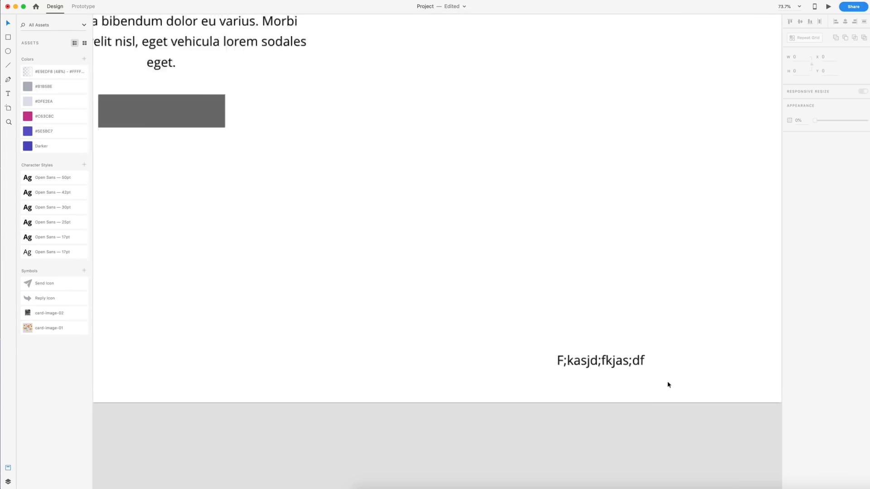
left_click(626, 362)
left_click(816, 181)
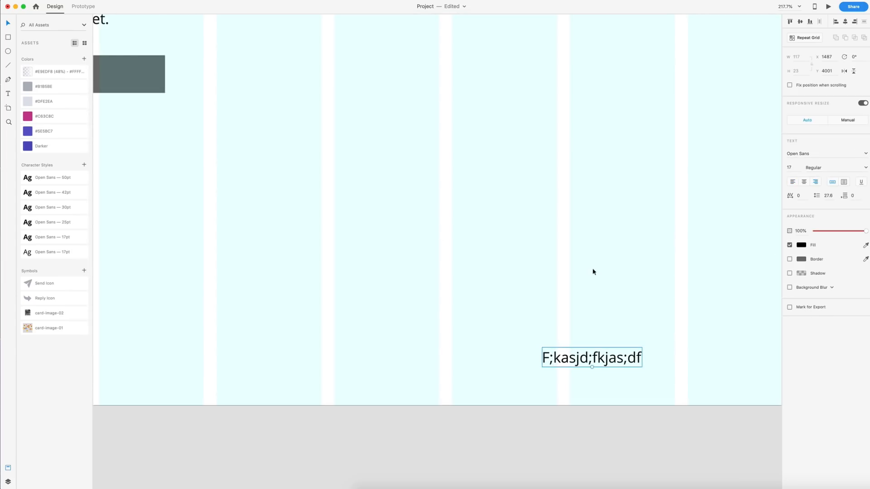
left_click(591, 267)
scroll(592, 267, "right", 2)
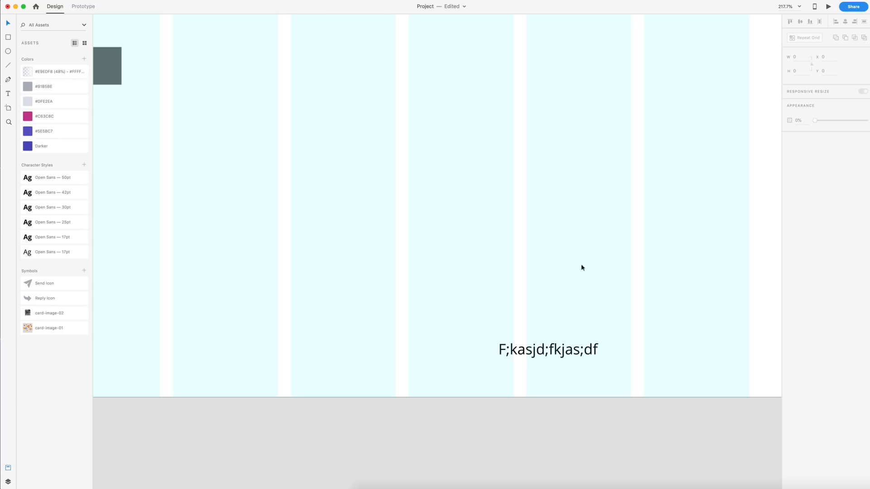
Step: Draw a 24 by 24 square beside the right footer text, with a dark grey fill and no border
left_click(8, 38)
left_click_drag(612, 336, 633, 362)
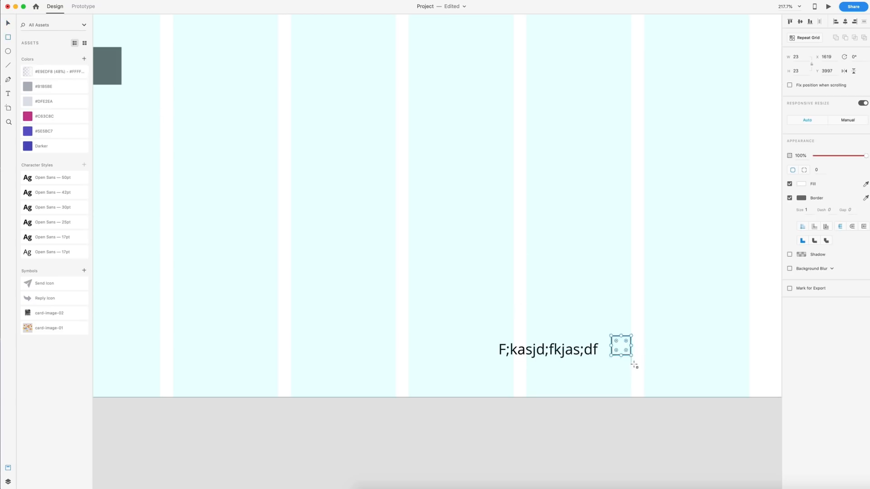
left_click(804, 58)
key("Tab")
left_click(865, 184)
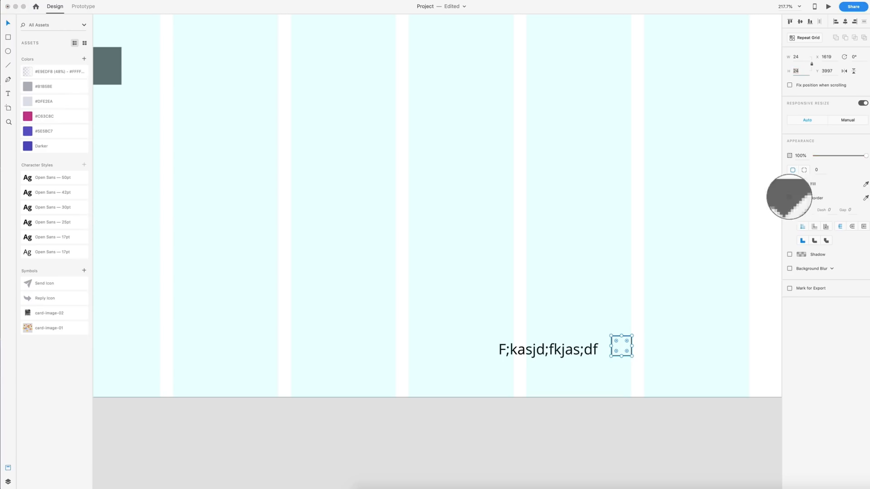
left_click(799, 198)
left_click(789, 198)
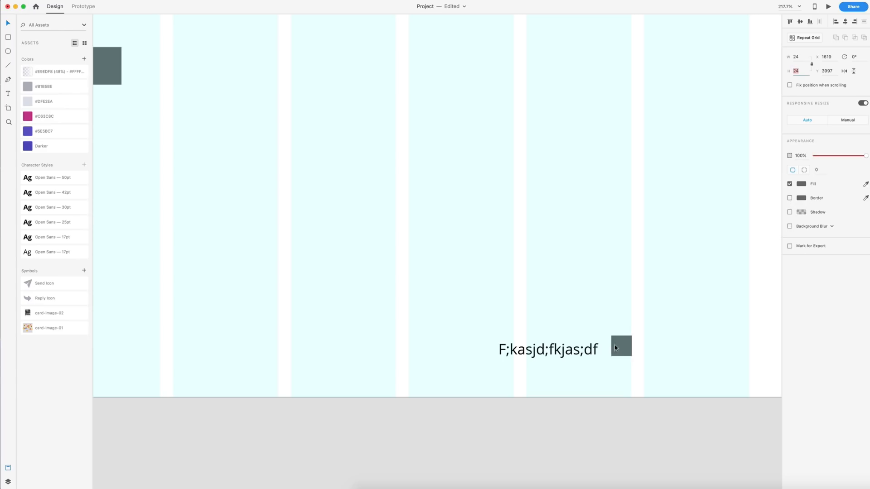
Step: Align both footer texts and the square on their vertical middles and raise them together to Y 4000
left_click_drag(614, 344, 614, 348)
left_click_drag(549, 349, 551, 349)
scroll(667, 377, "down", 5)
left_click_drag(677, 378, 257, 343)
left_click(801, 23)
key("alt")
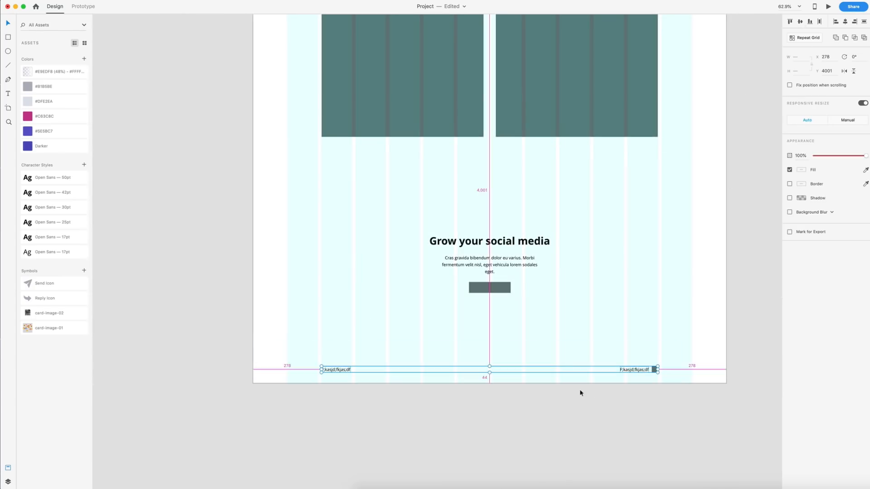
key("Up")
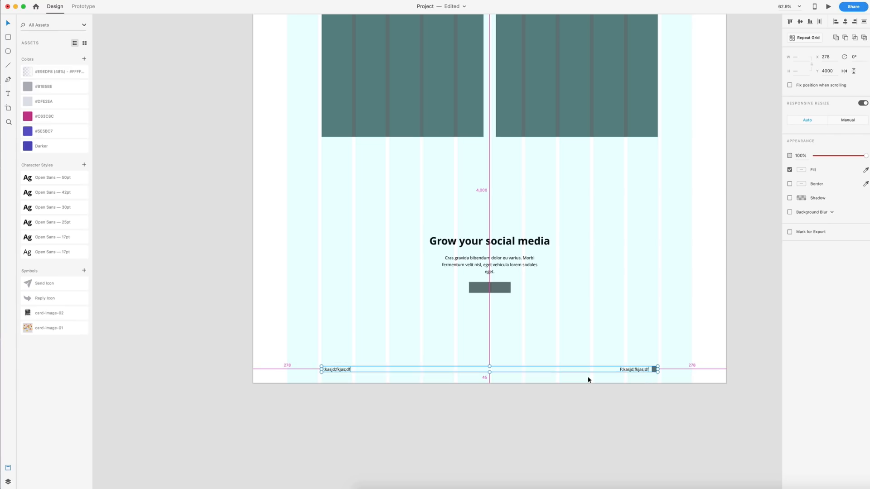
left_click(613, 337)
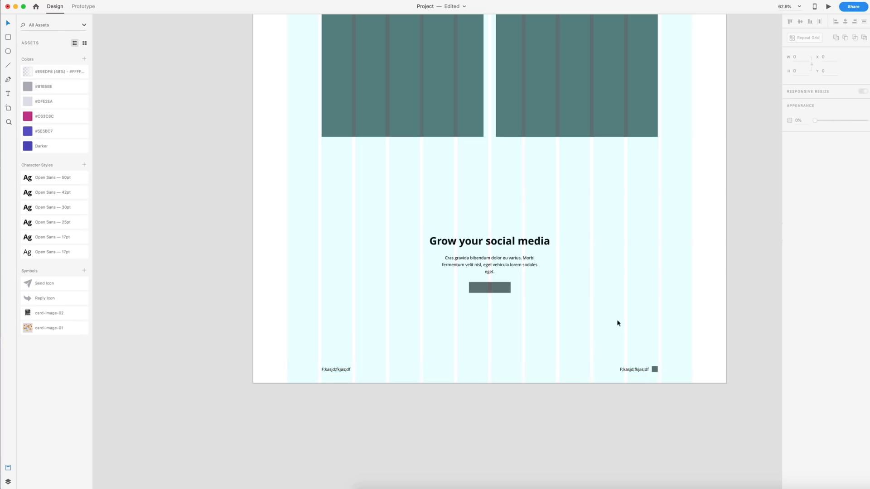
Step: Hide the artboard's layout grid and bring the full page into view
scroll(581, 337, "down", 6)
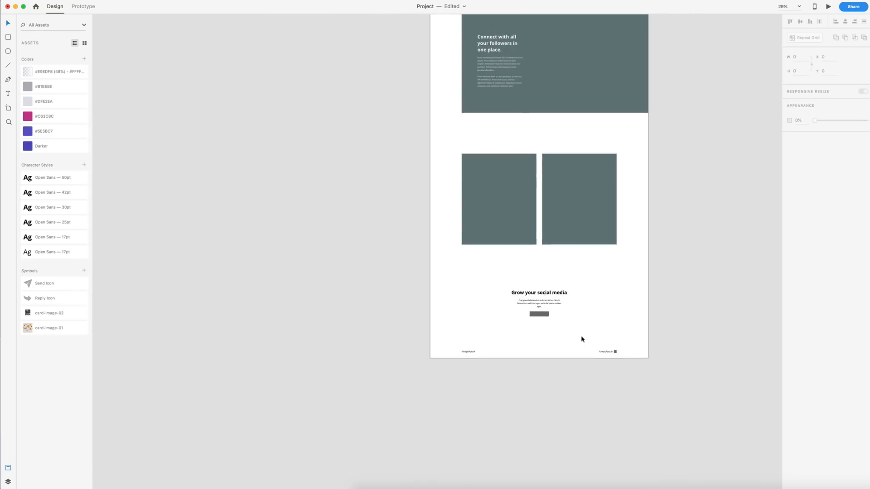
scroll(594, 239, "down", 2)
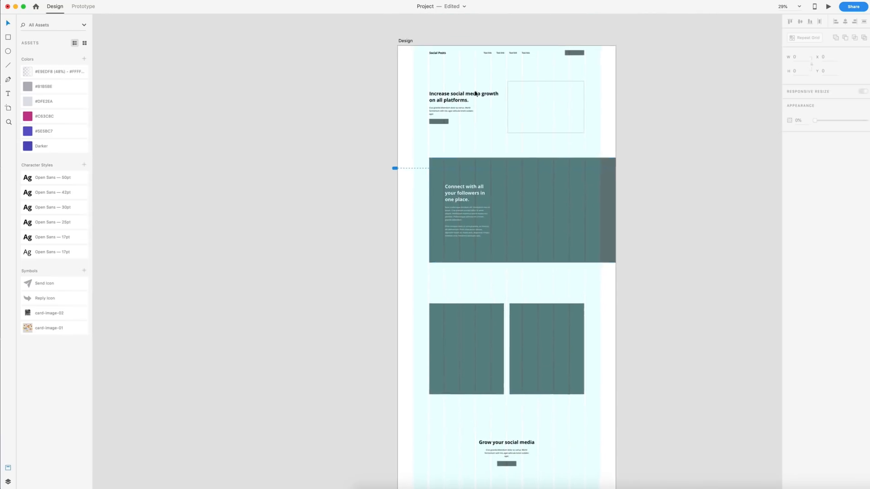
left_click(402, 40)
left_click(790, 205)
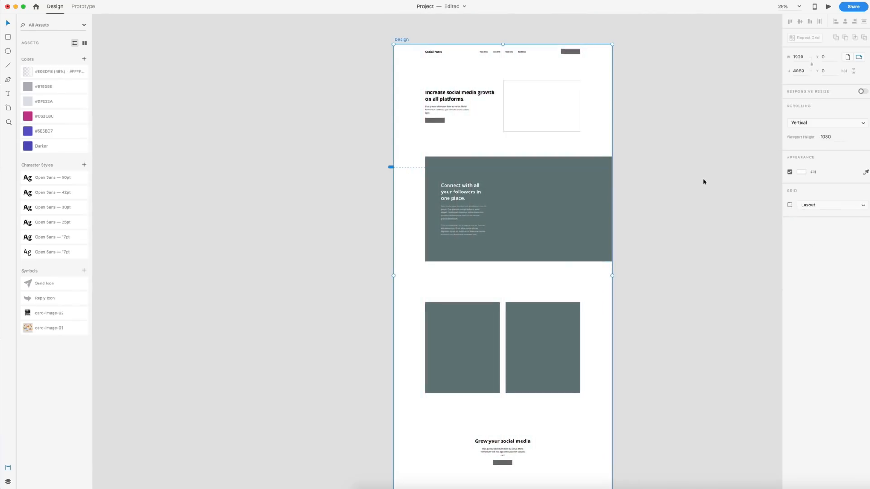
left_click(703, 178)
scroll(703, 178, "right", 2)
scroll(714, 190, "down", 2)
scroll(713, 190, "right", 2)
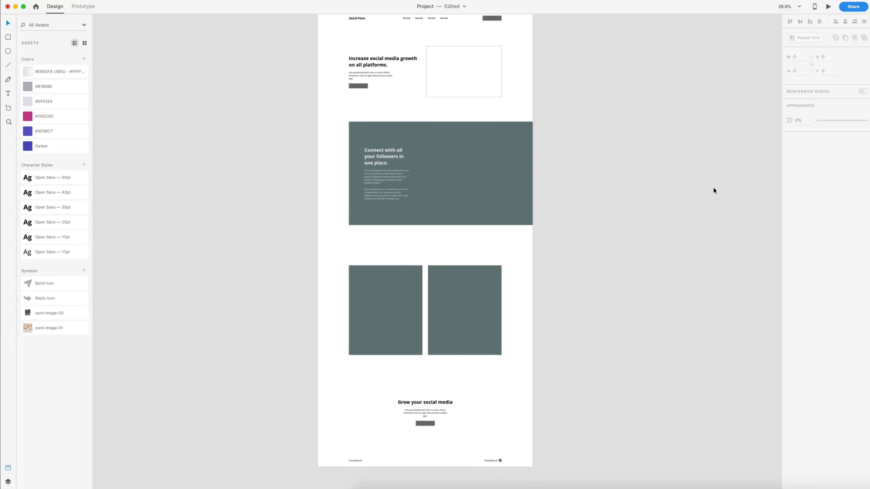
Step: Duplicate the Design artboard to create a second copy of the full page beside it
scroll(458, 285, "down", 1)
scroll(459, 286, "left", 1)
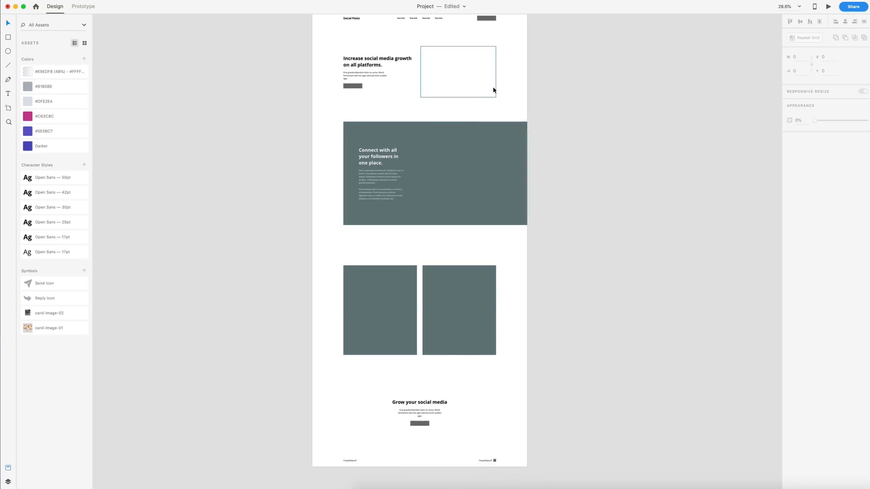
scroll(494, 93, "up", 4)
scroll(494, 94, "right", 4)
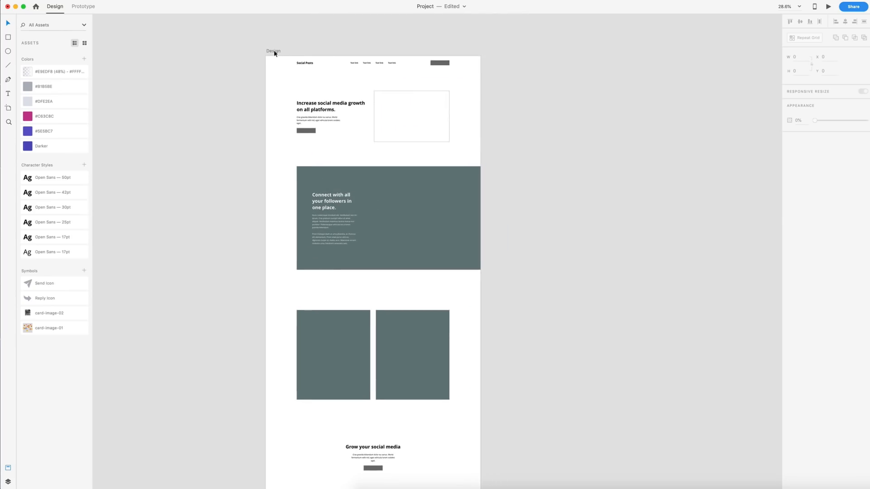
left_click(273, 51)
key("super+d")
scroll(274, 52, "right", 10)
scroll(273, 52, "down", 2)
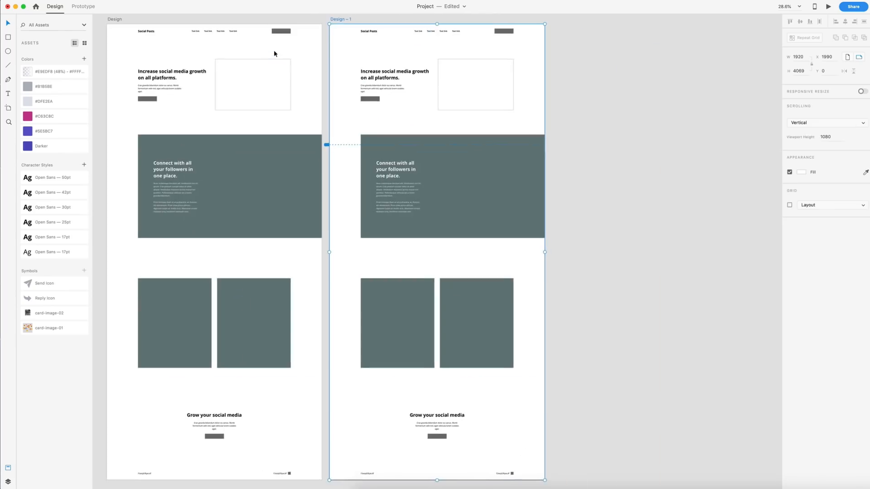
Step: Rename the original artboard as Wireframe
scroll(290, 70, "left", 6)
scroll(290, 70, "up", 2)
scroll(290, 71, "left", 4)
scroll(290, 71, "up", 1)
double_click(251, 54)
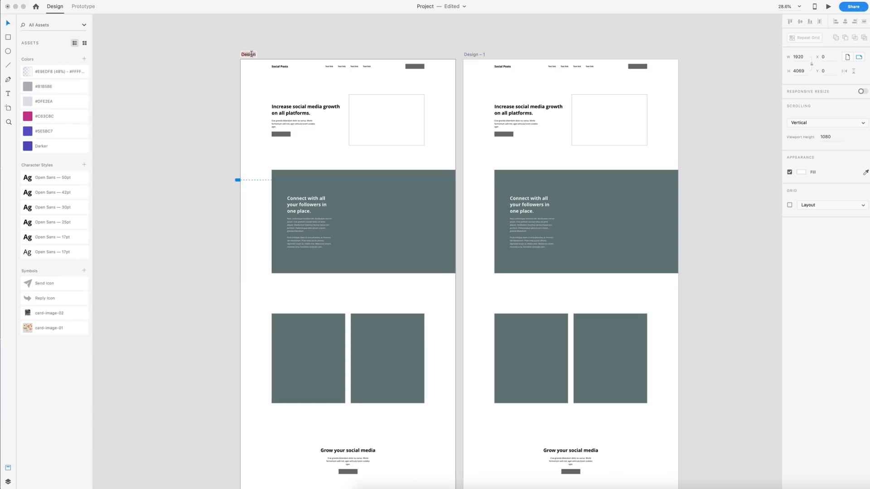
type("Wireframe")
key("Return")
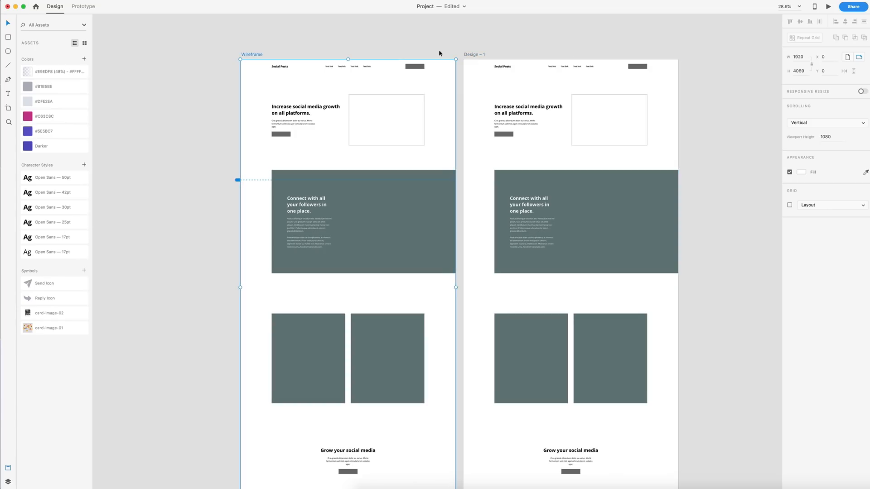
Step: Rename the duplicated artboard as Design
left_click(474, 54)
double_click(474, 54)
type("Des")
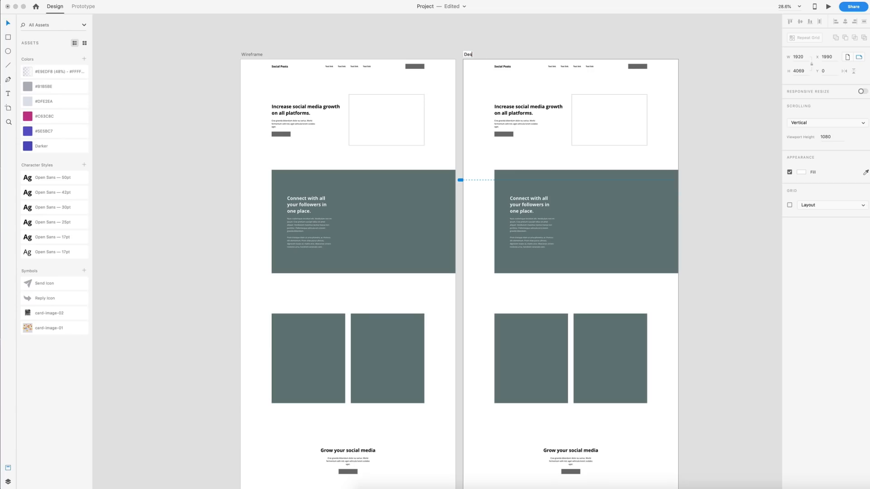
type("ign")
key("Return")
left_click(454, 40)
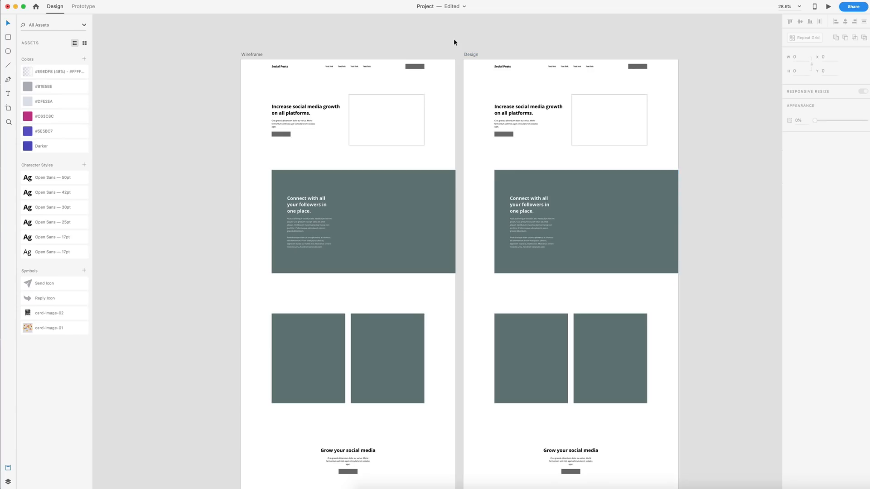
Step: Save the project and move the Design artboard farther right, widening the gap to the Wireframe artboard
key("super+s")
left_click_drag(469, 55, 514, 55)
left_click(549, 37)
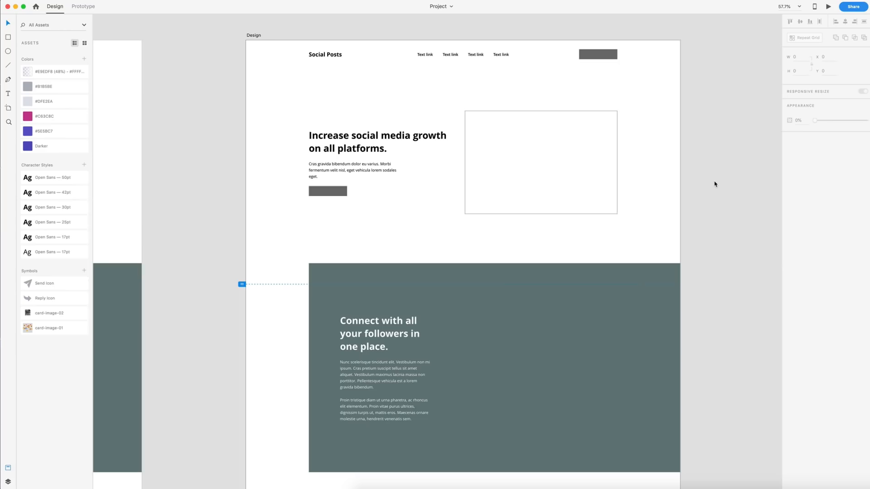
Step: Fully round the corners of the grey header button on the Design artboard to a radius of 22
scroll(713, 184, "down", 10)
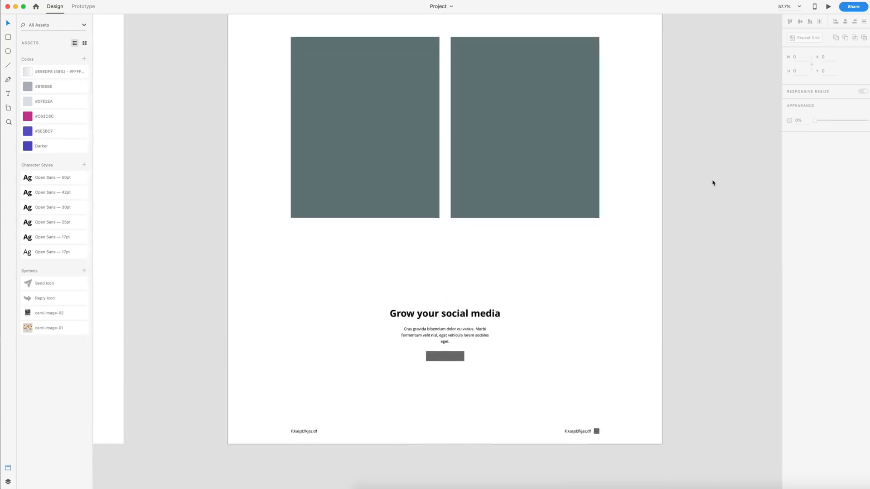
scroll(712, 141, "up", 10)
scroll(712, 141, "up", 2)
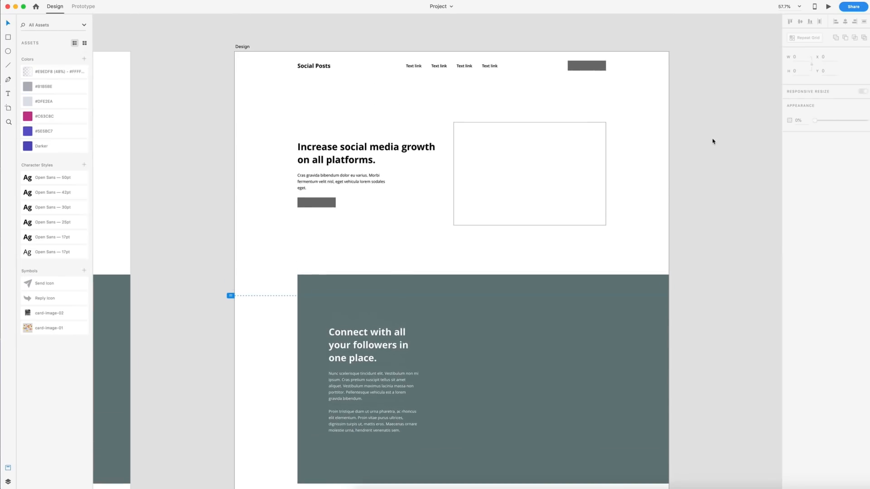
scroll(712, 141, "up", 1)
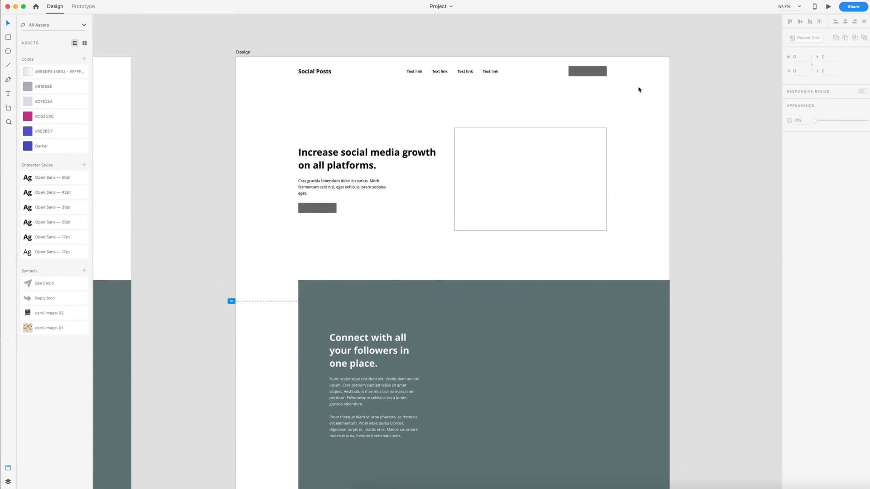
scroll(590, 73, "up", 10)
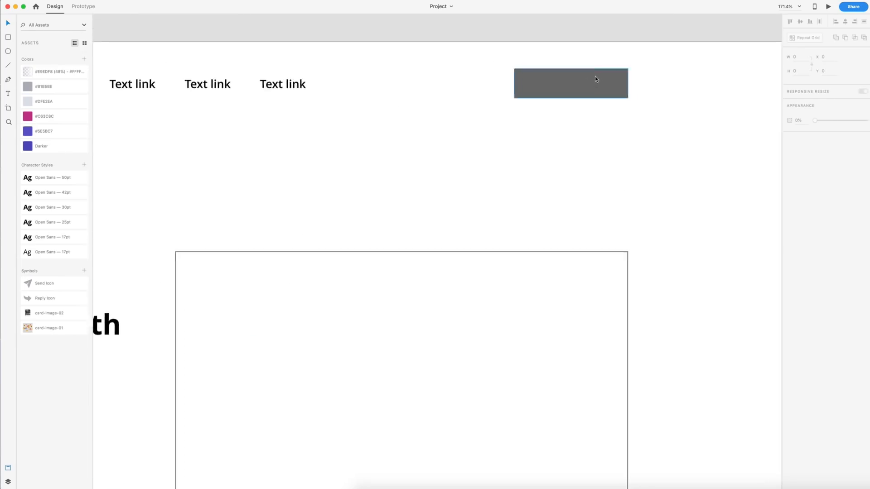
left_click(572, 89)
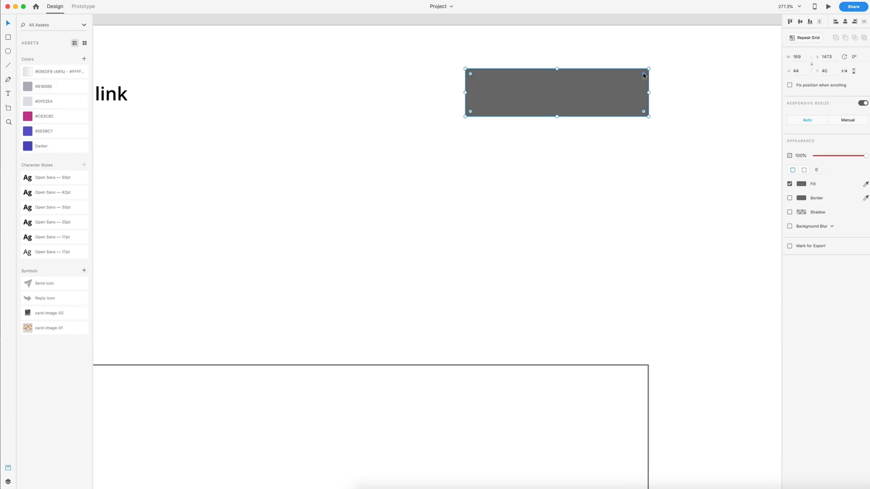
left_click_drag(644, 74, 595, 88)
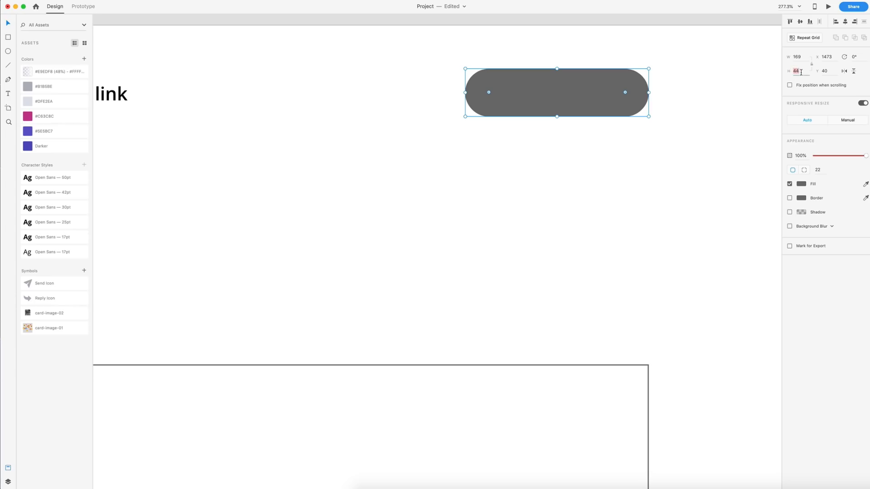
Step: Resize the header button to 173 by 50 with a corner radius of 25 and raise it to Y 38
key("Return")
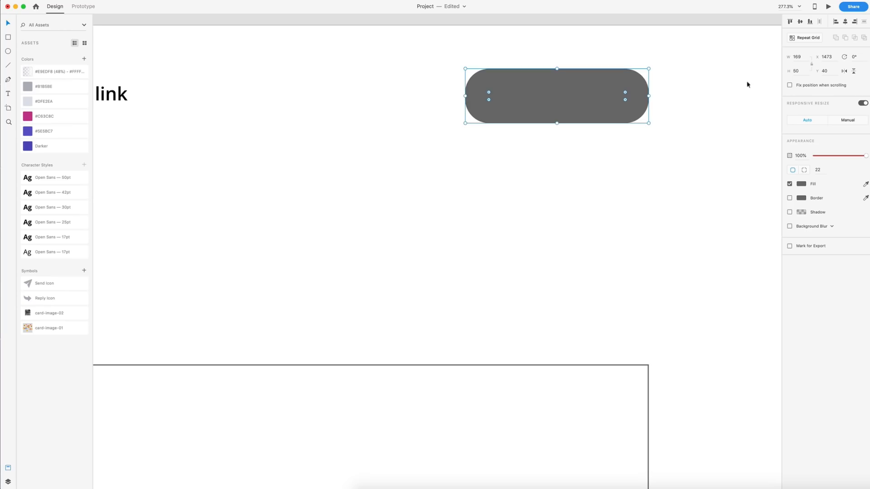
left_click_drag(626, 94, 605, 103)
left_click_drag(463, 96, 461, 96)
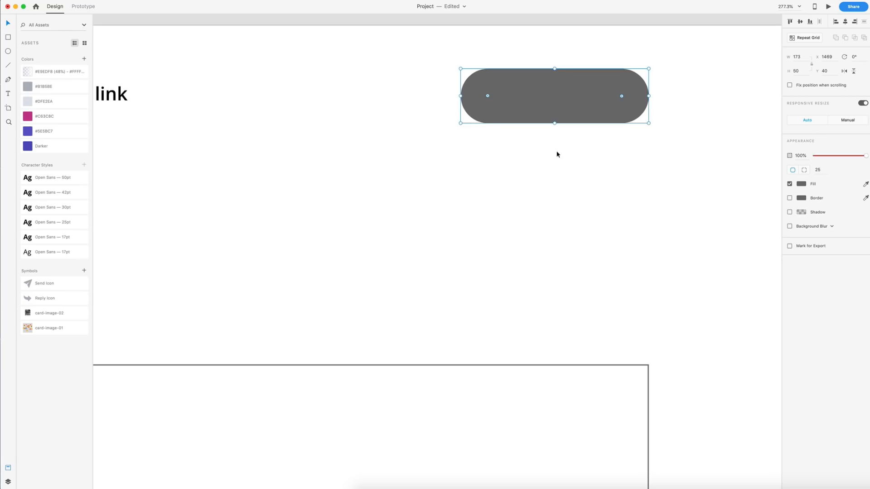
scroll(531, 150, "down", 5)
left_click_drag(537, 127, 536, 129)
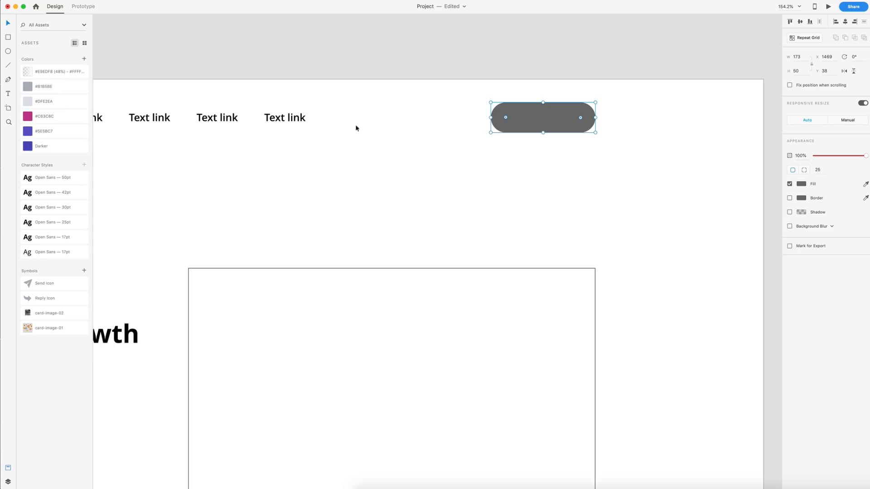
Step: Copy the last navigation text link onto the header button and align both on their vertical middles
key("alt")
left_click_drag(280, 119, 539, 119)
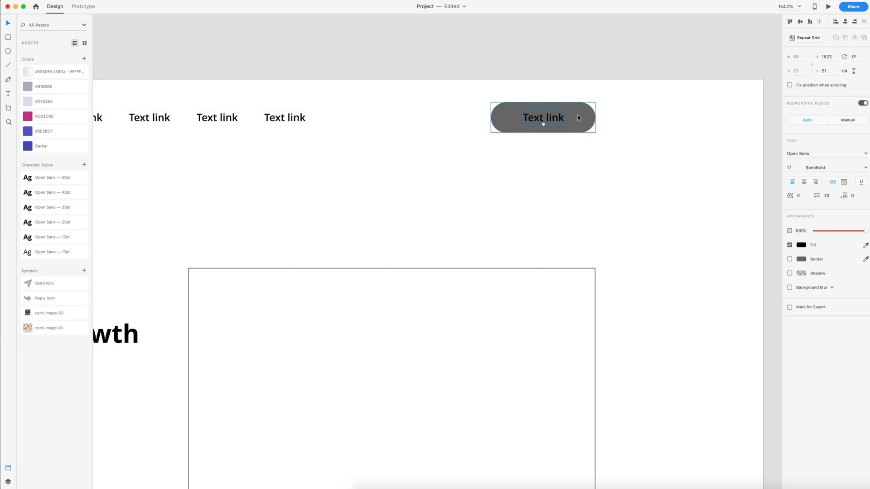
left_click(577, 115, "shift")
left_click(800, 22)
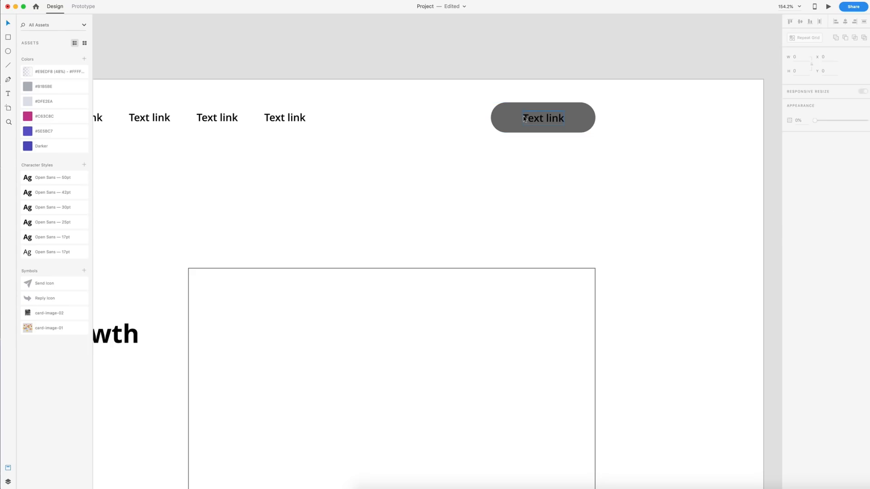
Step: Center-align the button's label text and change it to "Get Started"
left_click(539, 119)
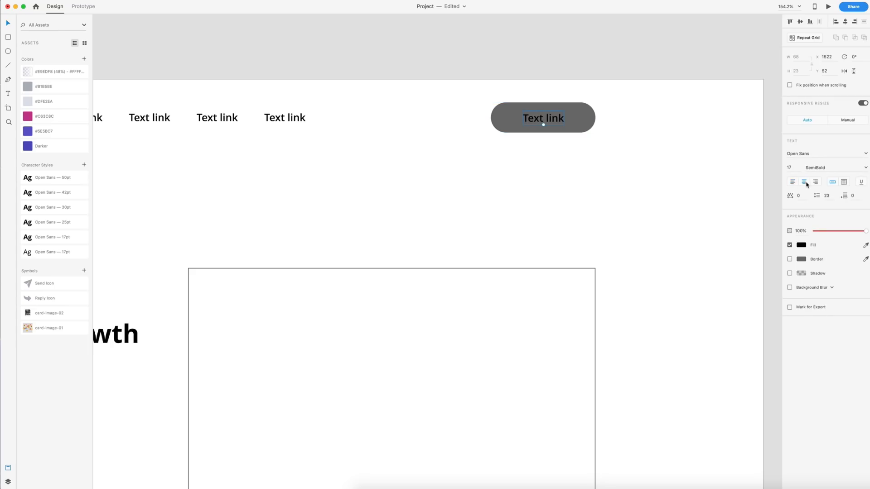
double_click(551, 120)
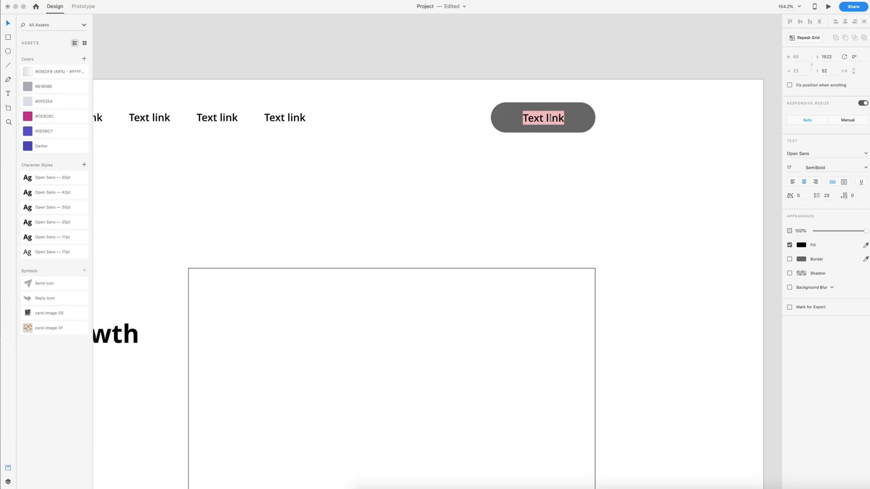
type("Get St")
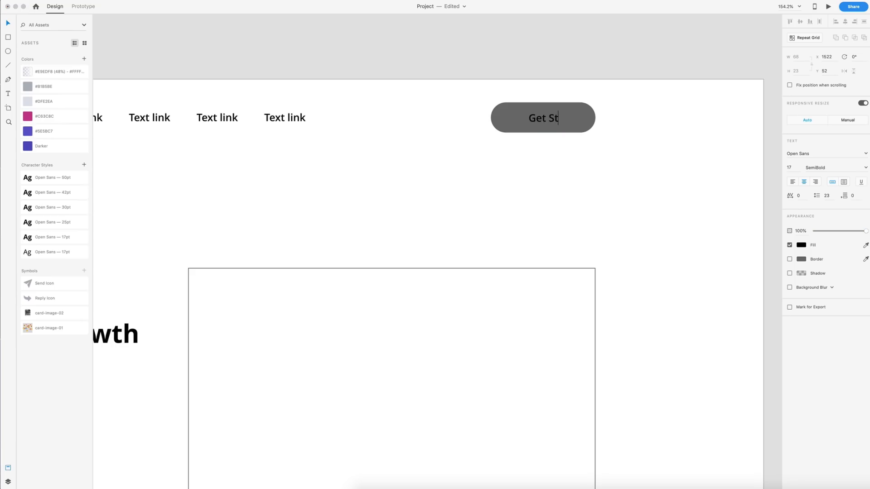
type("arted")
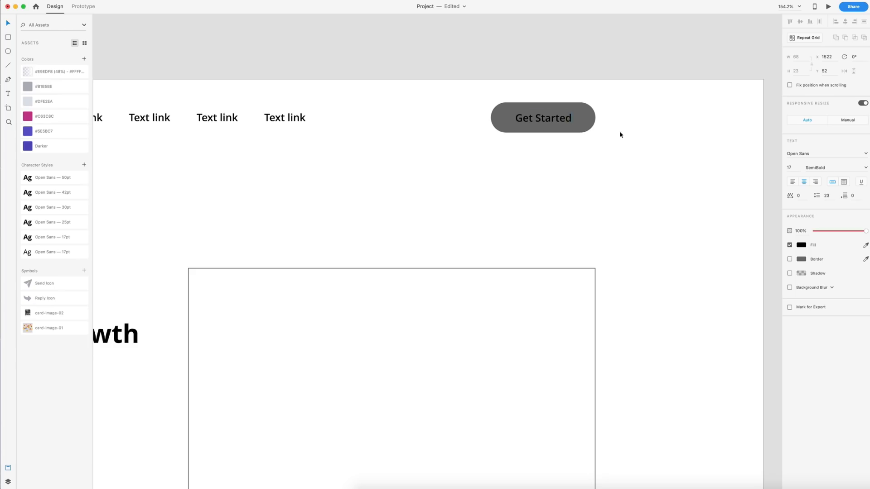
key("Escape")
Step: Fill the Get Started label with white #FFFFFF and the header button with the saved purple listed just above Darker
left_click(802, 245)
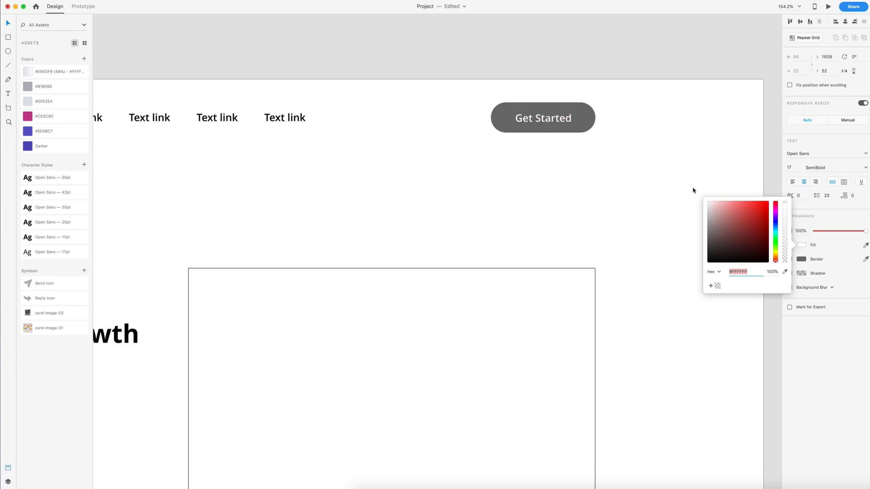
left_click(607, 129)
left_click(591, 119)
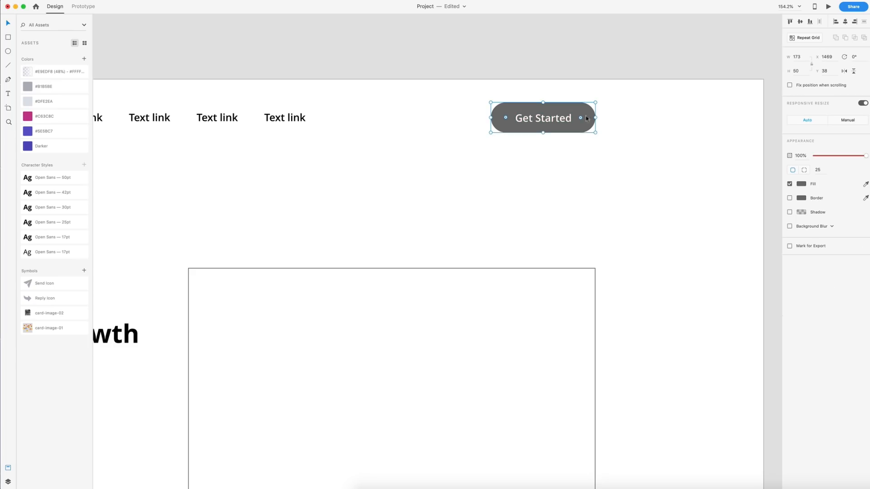
left_click(27, 131)
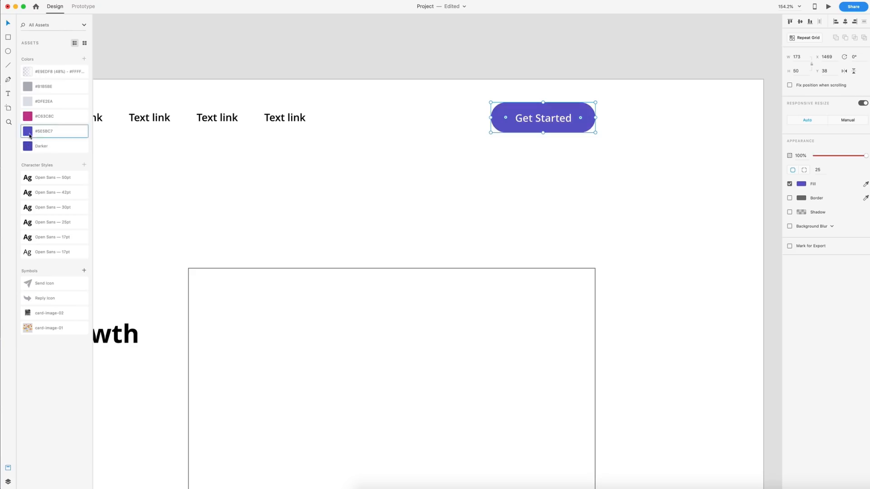
left_click(584, 156)
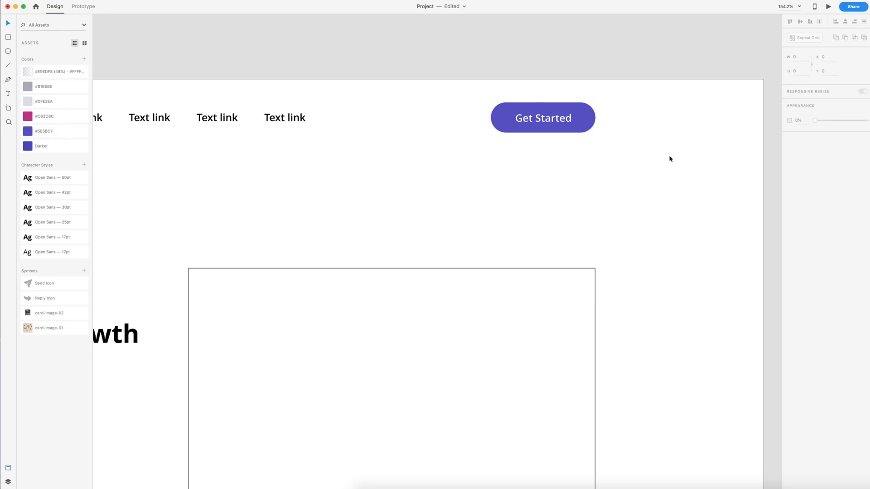
Step: Replace the hero's grey button with a copy of the Get Started button at X 278, Y 645
left_click_drag(670, 158, 459, 82)
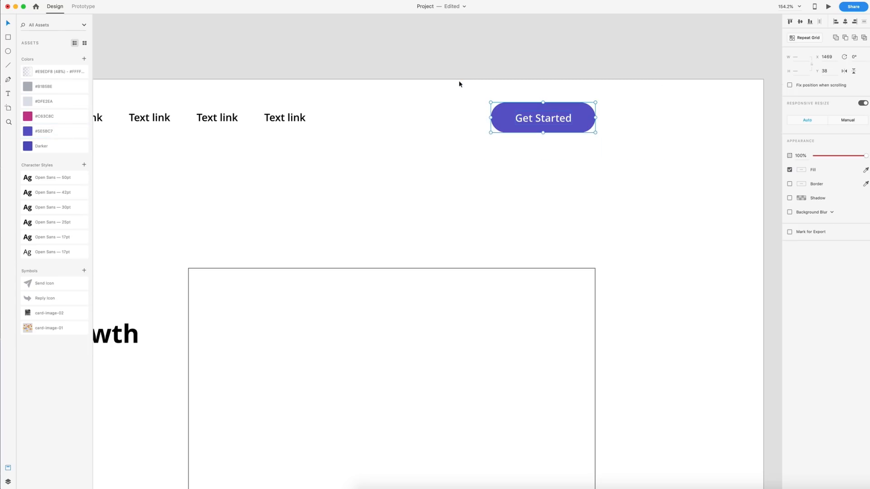
scroll(422, 104, "down", 5)
scroll(422, 103, "left", 4)
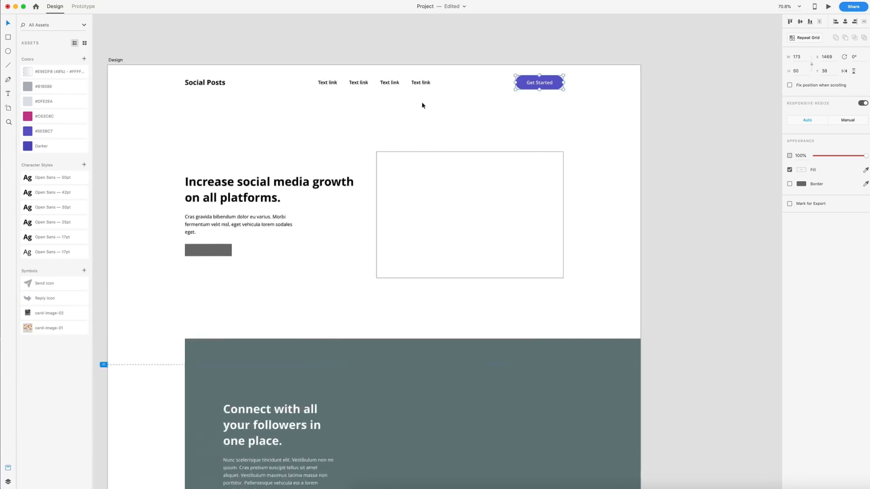
left_click(292, 233)
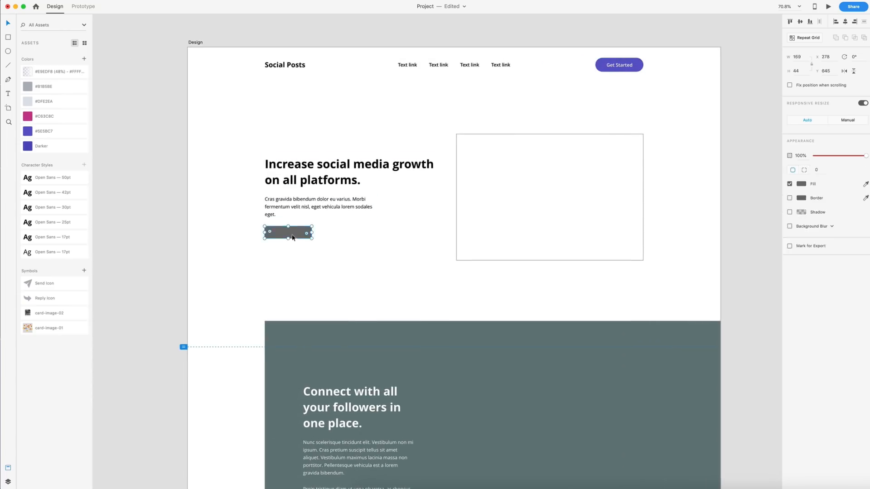
key("Delete")
left_click_drag(619, 64, 295, 233)
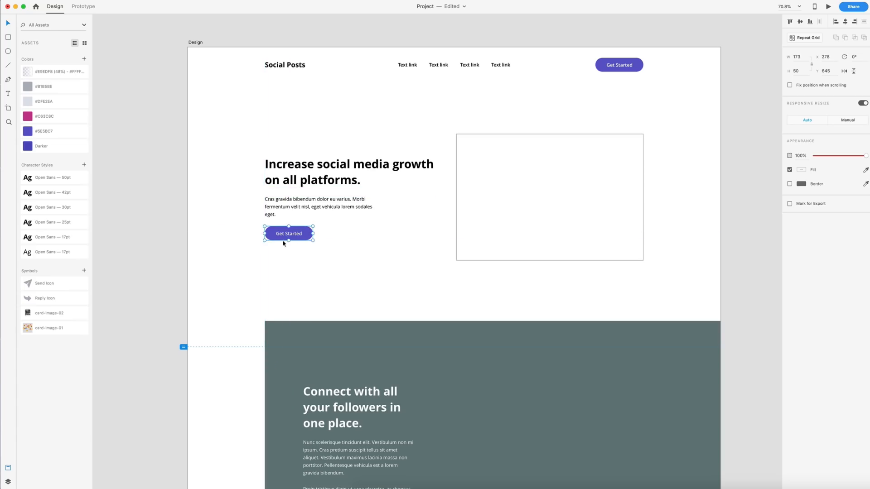
Step: Enlarge the hero button's purple background shape to 260 by 70
scroll(283, 243, "up", 5)
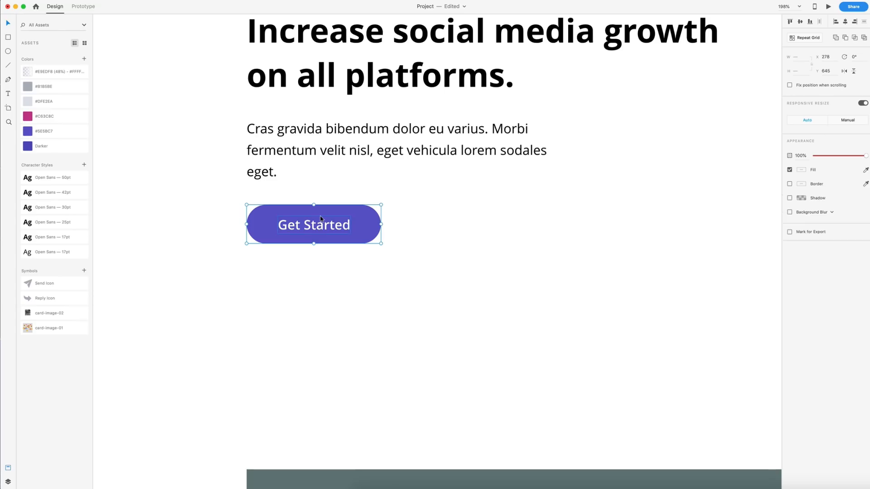
left_click(427, 229)
left_click(369, 218)
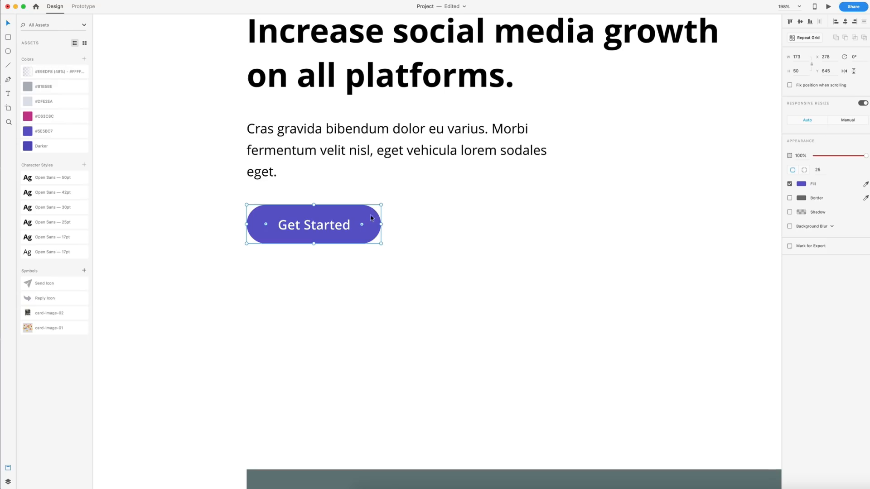
left_click_drag(380, 225, 448, 223)
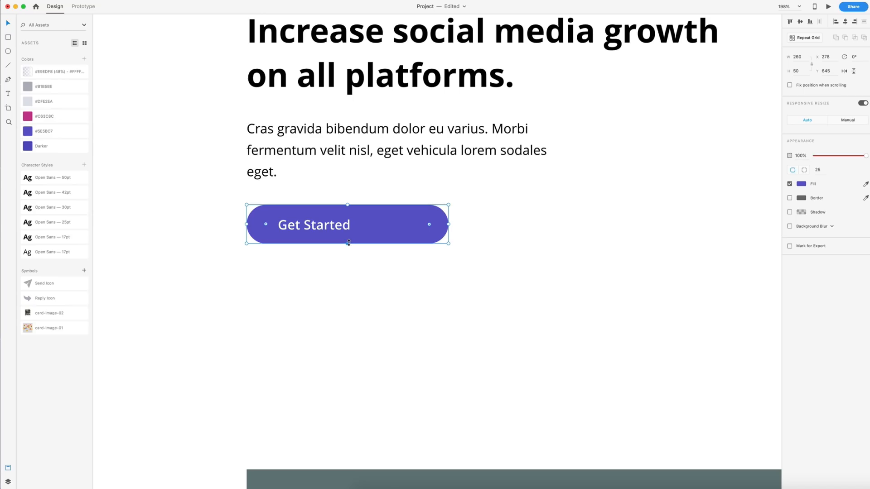
left_click_drag(349, 243, 353, 259)
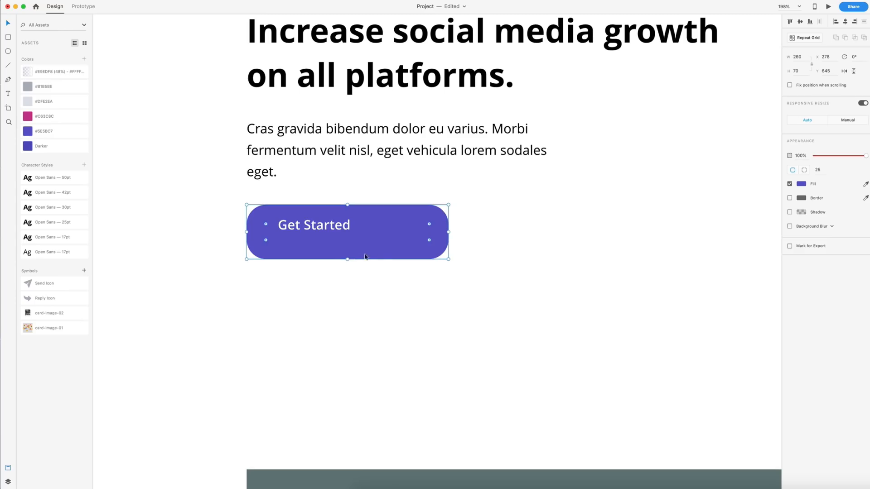
Step: Center the Get Started label horizontally and vertically inside the enlarged hero button
double_click(313, 226)
left_click_drag(313, 227, 342, 230)
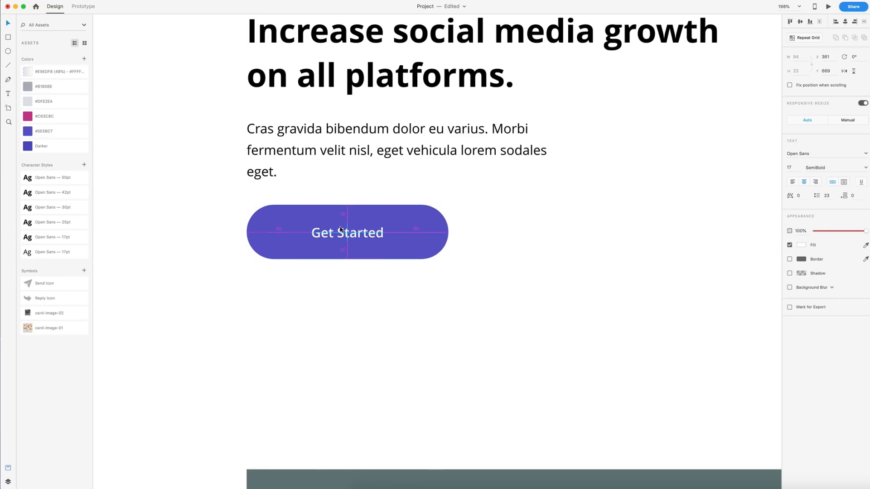
key("Escape")
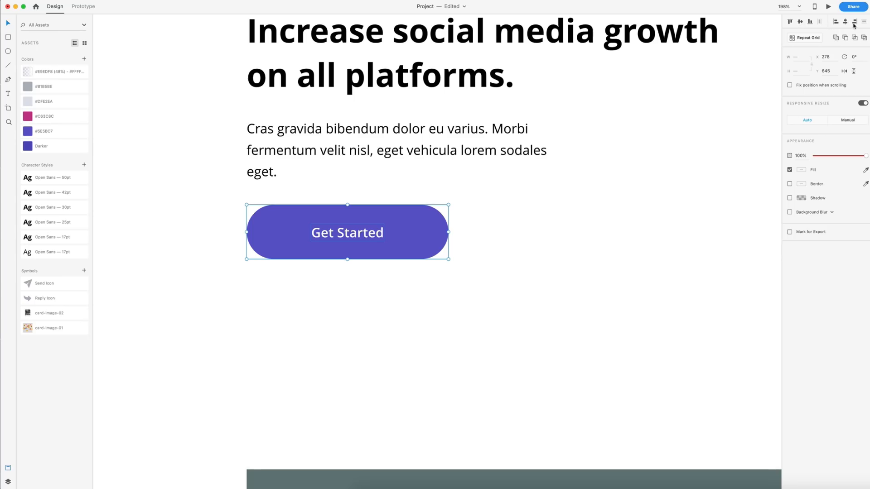
left_click(372, 269)
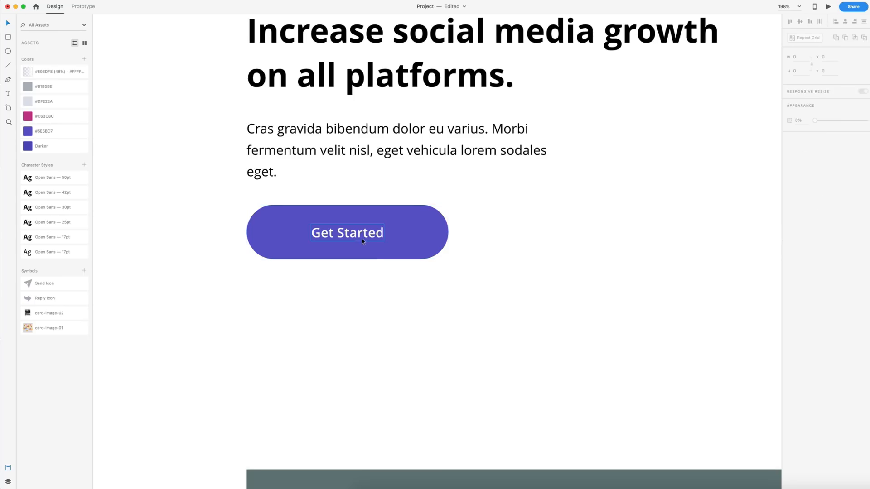
Step: Change the hero button's label to "Try it now" and round its background shape's corners to a radius of 35
double_click(362, 238)
type("Try it now")
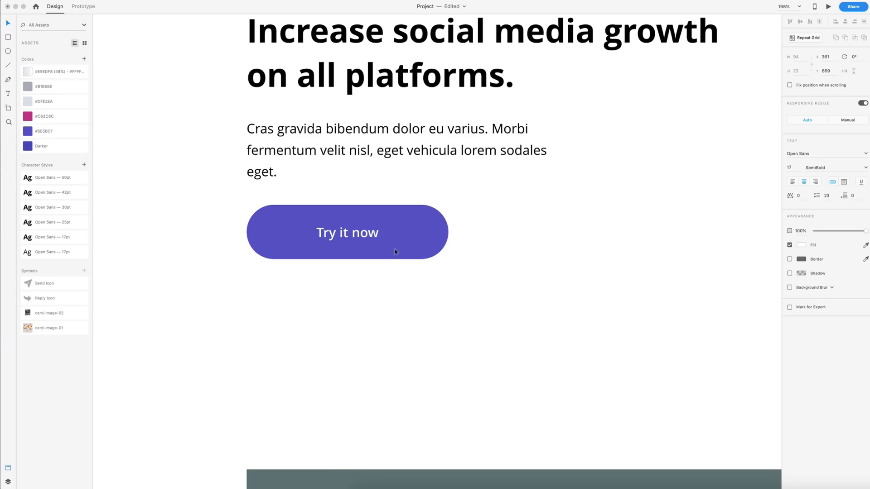
key("Escape")
left_click_drag(493, 273, 237, 187)
left_click(284, 281)
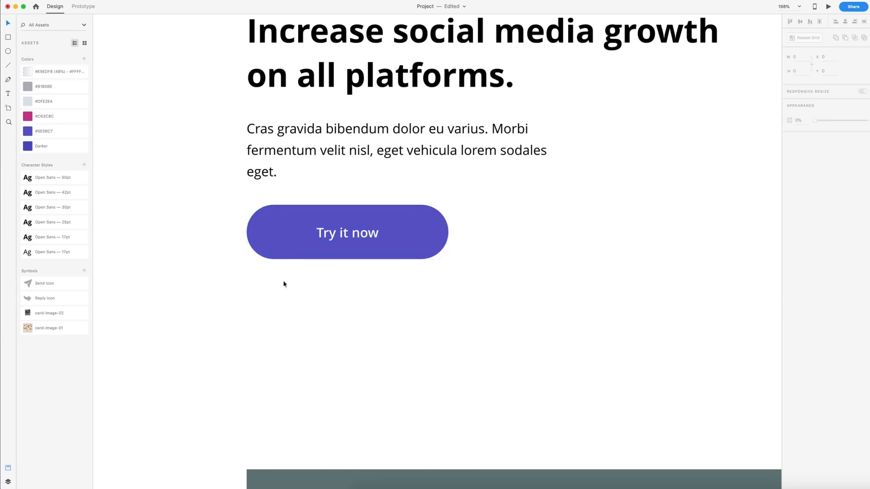
left_click(410, 229)
left_click_drag(422, 232, 406, 236)
Step: Replace the grey button under the "Grow your social media" text with a copy of the hero button at X 830, Y 3659
left_click_drag(509, 274, 209, 194)
scroll(362, 256, "down", 5)
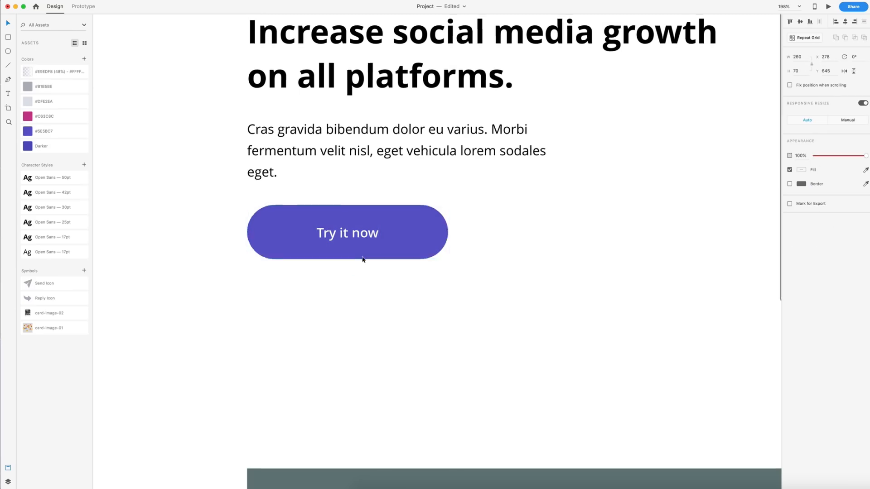
scroll(361, 255, "down", 4)
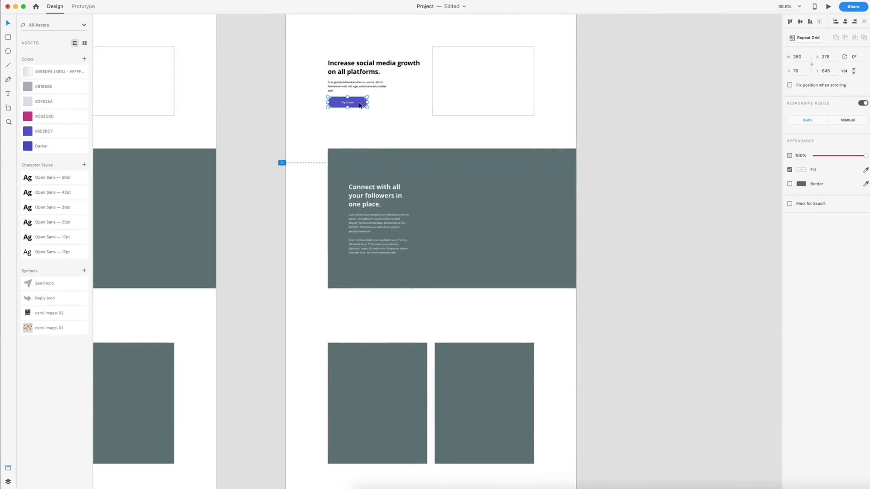
left_click_drag(360, 105, 423, 477)
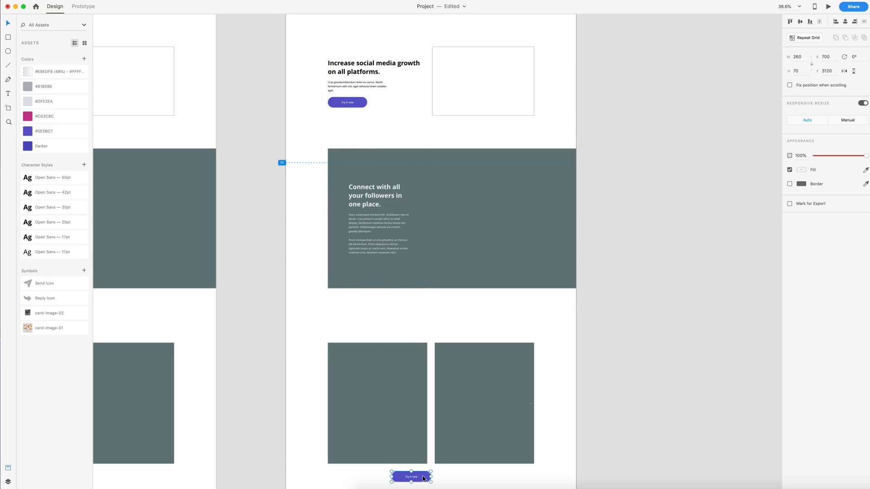
scroll(422, 474, "down", 6)
scroll(418, 267, "up", 5)
left_click(437, 346)
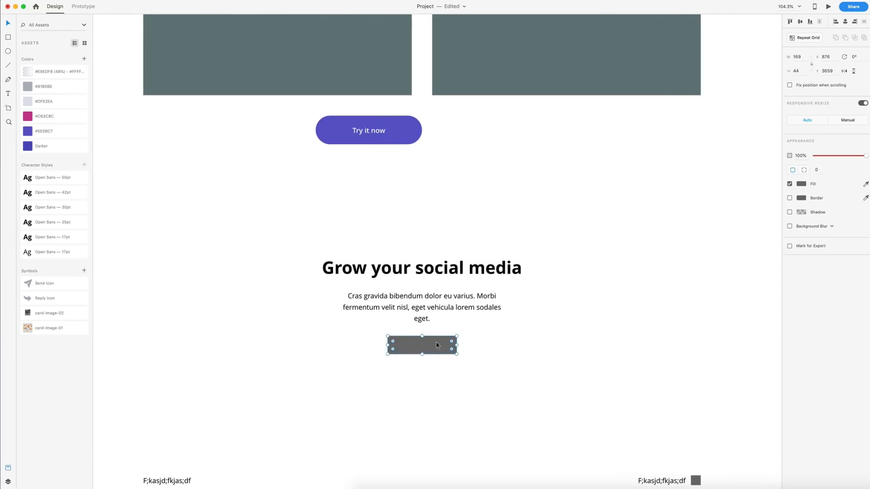
key("Delete")
left_click(384, 128)
left_click_drag(383, 127, 435, 343)
Step: Change the copied button's label to "Get Started" and fill its background shape with the saved magenta color
double_click(428, 352)
double_click(428, 351)
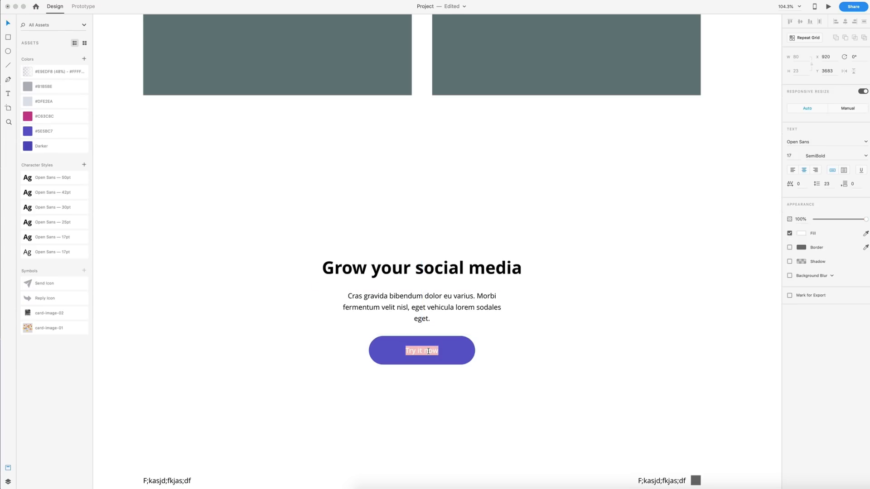
type("Get Started")
left_click(453, 352)
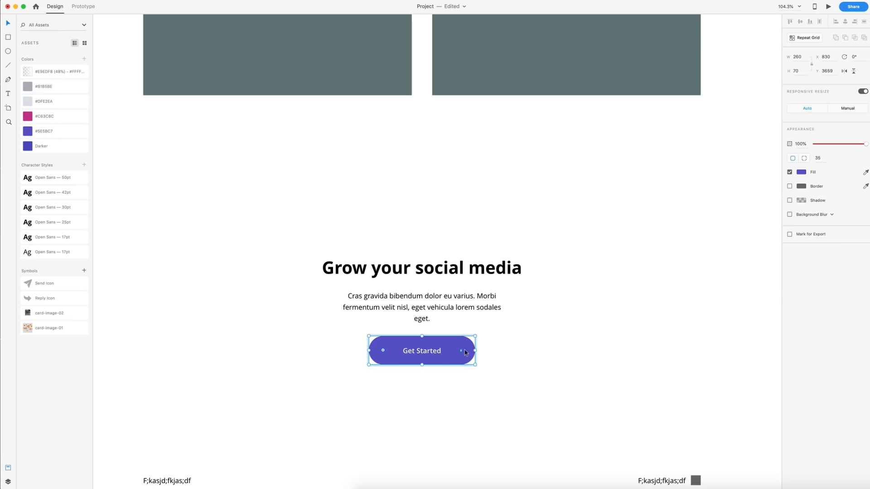
left_click(24, 116)
left_click(224, 156)
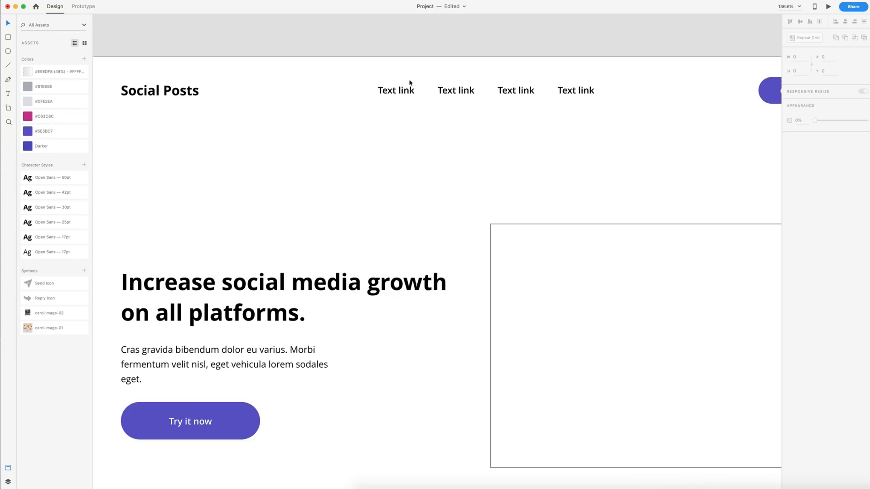
Step: Replace the four header link placeholders with "Discover", "What we do", "Pricing" and "Contact"
double_click(392, 90)
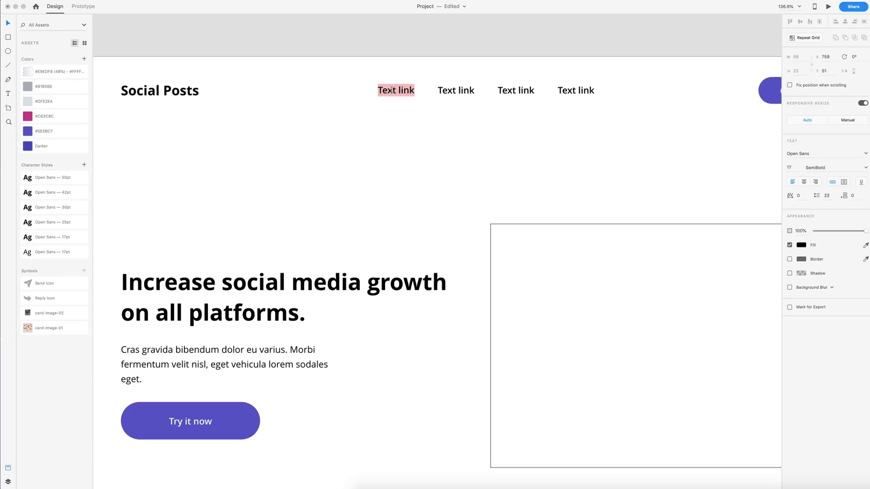
type("Dis")
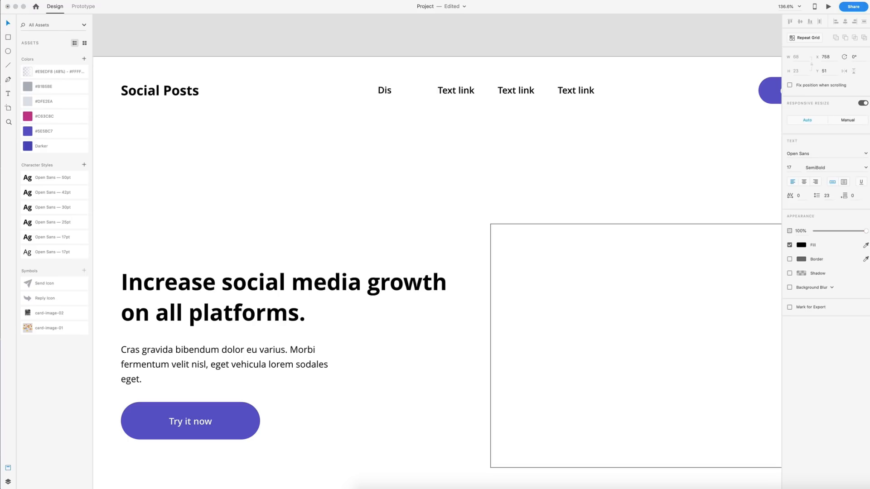
type("cover")
key("Escape")
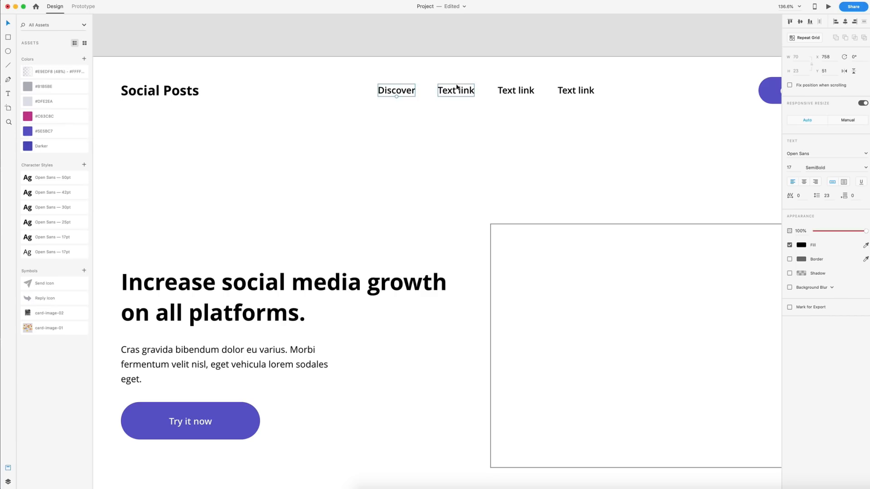
double_click(459, 90)
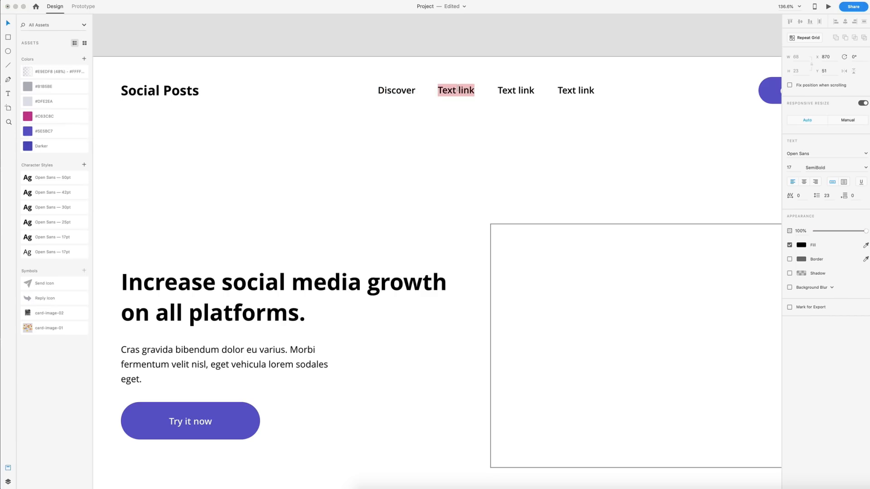
type("What we do")
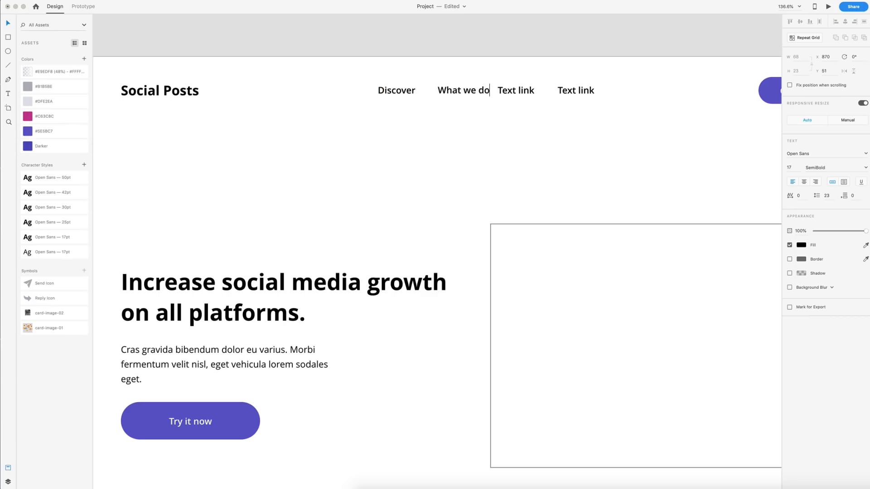
double_click(522, 90)
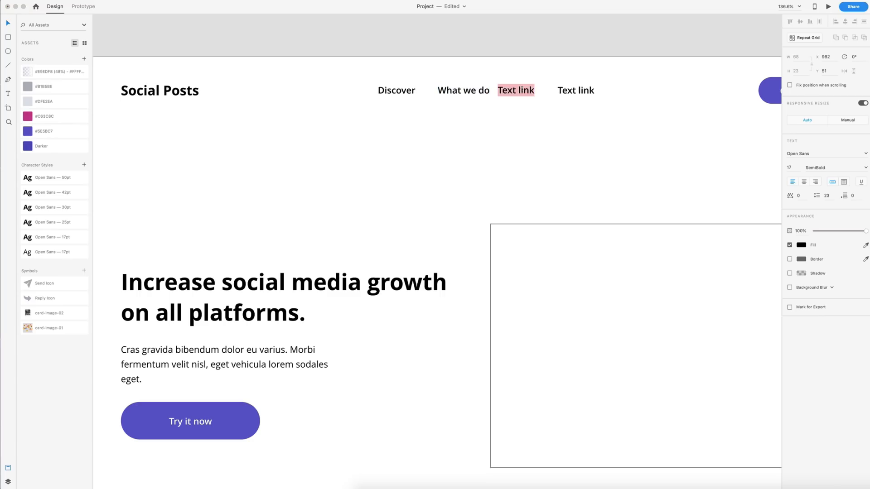
type("Pricing")
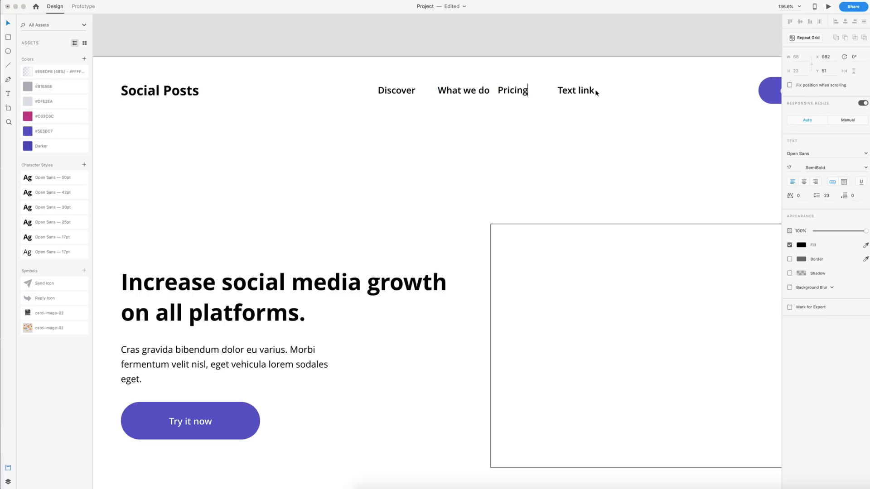
double_click(590, 91)
type("Contact")
key("Escape")
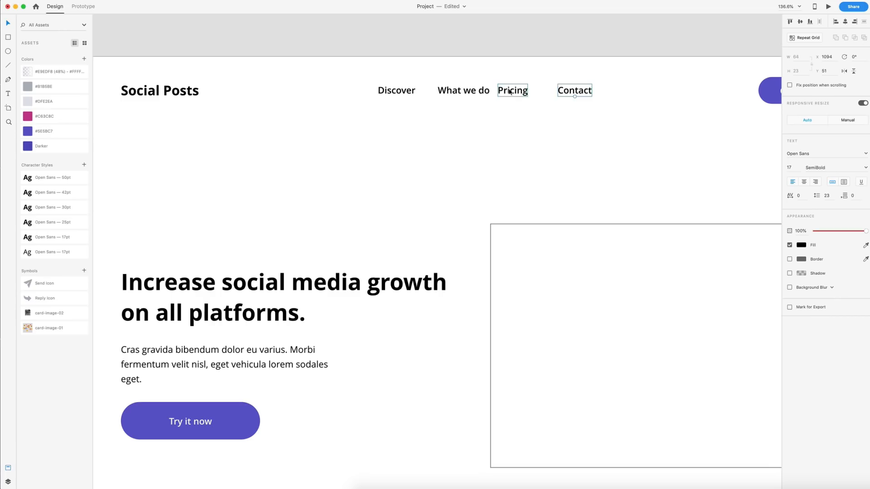
Step: Space the header links evenly by moving Pricing to X 994 and shifting Discover and What we do so Discover starts at X 739
left_click_drag(511, 92, 519, 91)
key("alt")
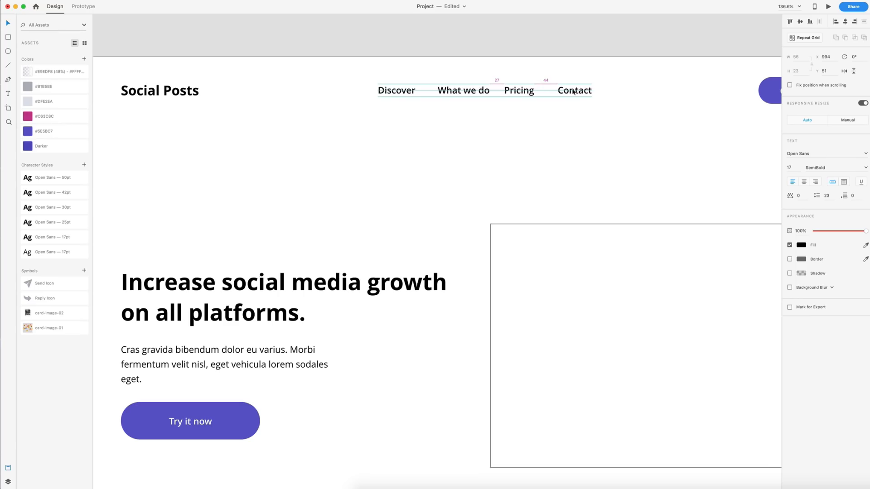
left_click(398, 91)
left_click(457, 92, "shift")
left_click_drag(456, 92, 398, 92)
Step: Center all four header links together horizontally on the artboard
left_click(400, 94)
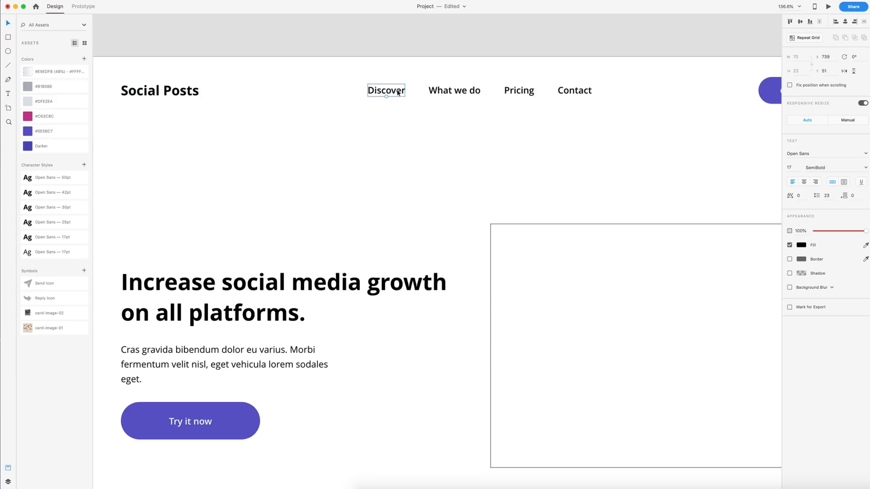
left_click(471, 92, "shift")
left_click(519, 91, "shift")
left_click(590, 91, "shift")
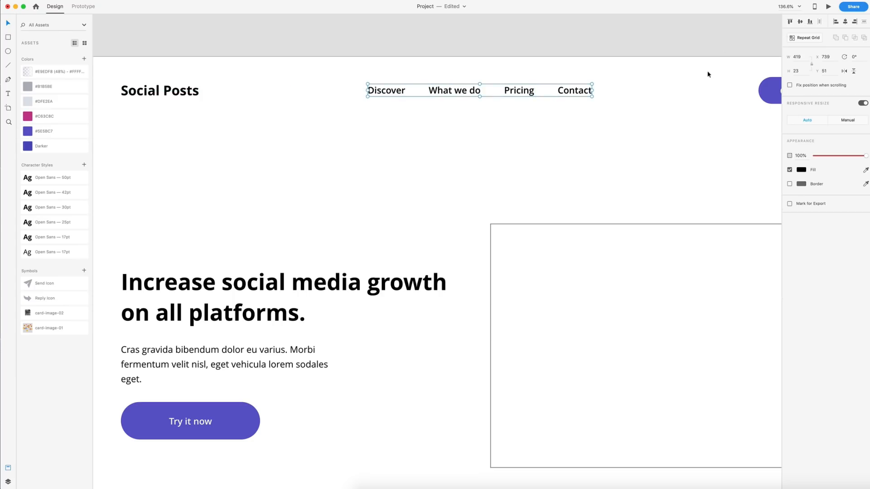
left_click(845, 22)
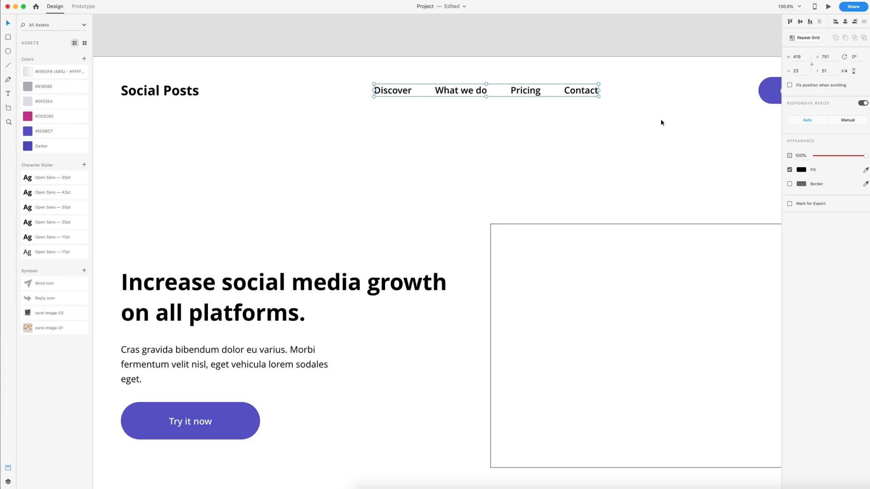
key("shift+super+g")
left_click(648, 122)
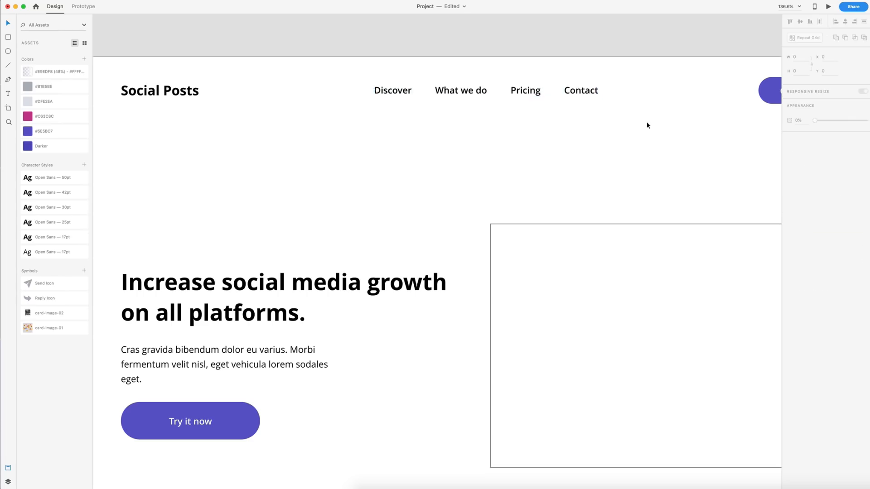
Step: Lower the opacity of the hero paragraph under the headline to 80%
scroll(647, 123, "down", 4)
scroll(645, 123, "right", 3)
scroll(646, 122, "down", 1)
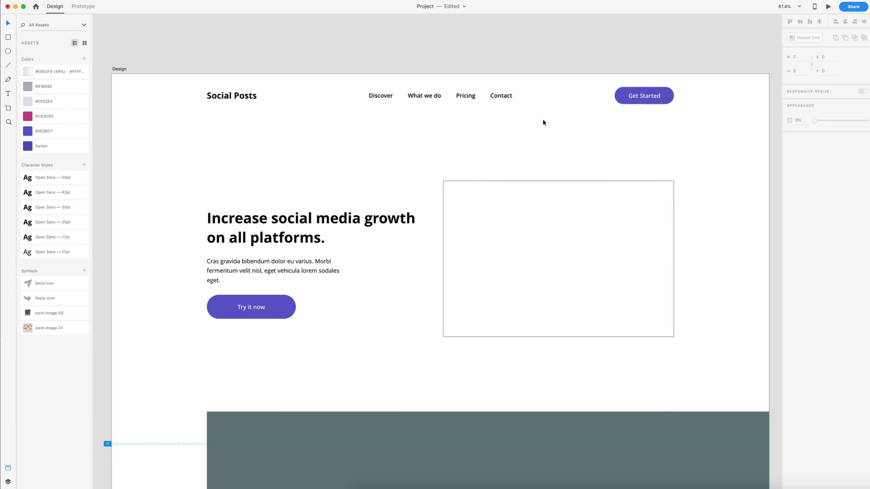
scroll(334, 116, "down", 3)
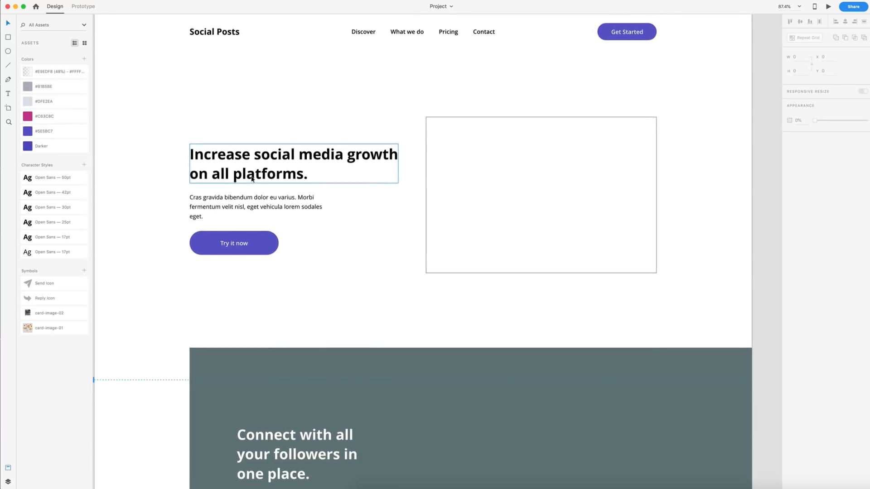
left_click(232, 198)
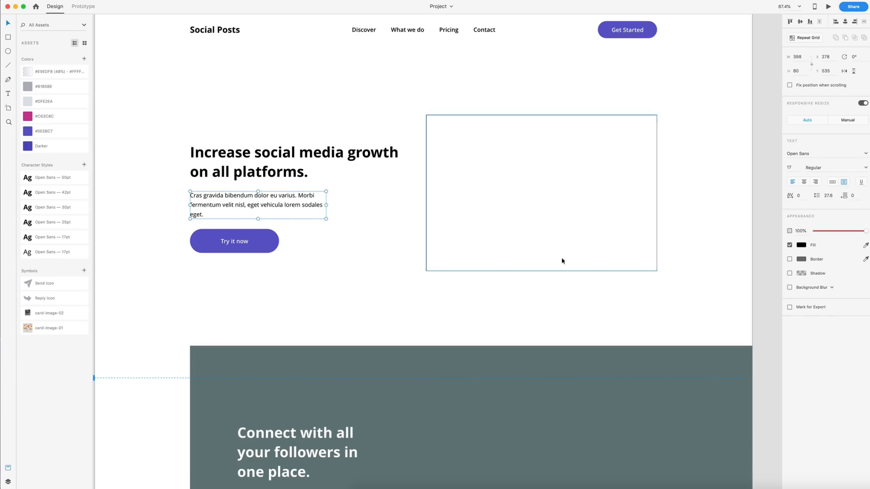
left_click_drag(865, 232, 856, 235)
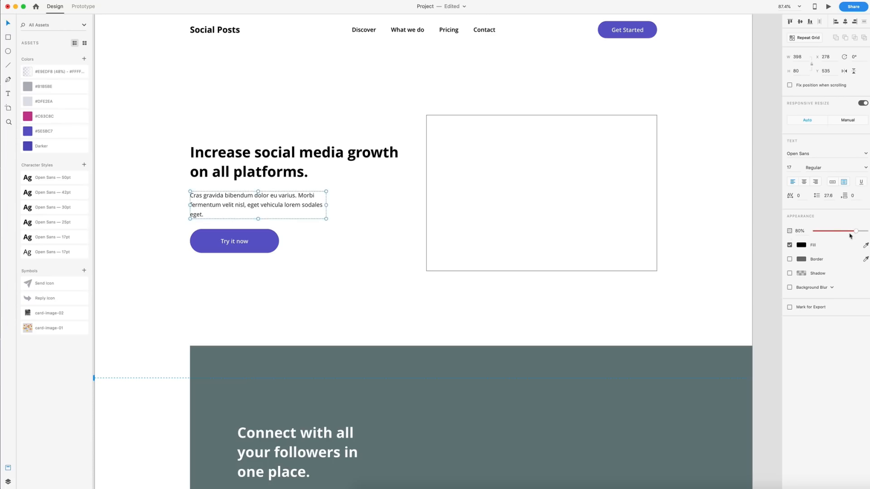
left_click(393, 210)
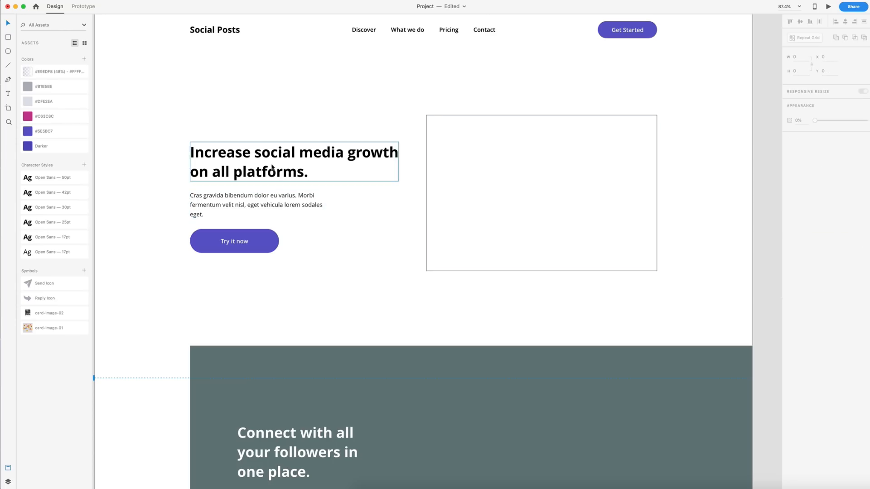
Step: Lower the opacity of the two body paragraphs under "Connect with all your followers in one place." to 80%
scroll(366, 228, "down", 3)
scroll(364, 226, "down", 5)
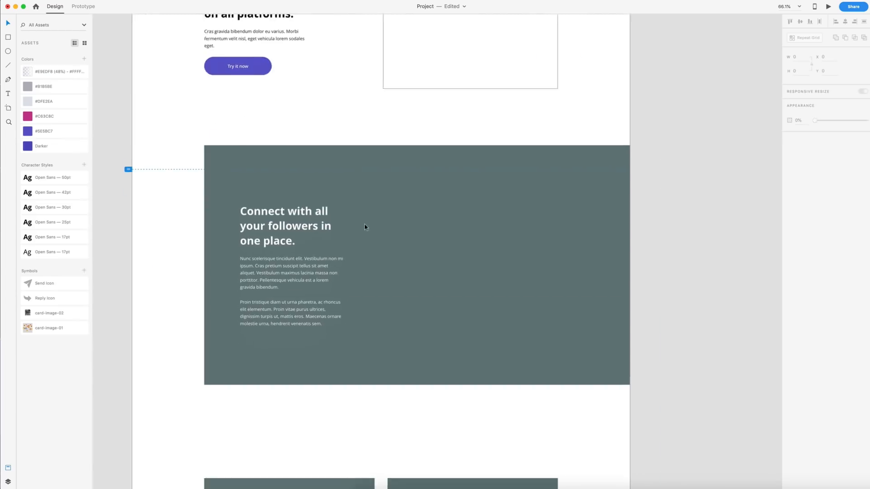
scroll(292, 269, "up", 5)
left_click(295, 242)
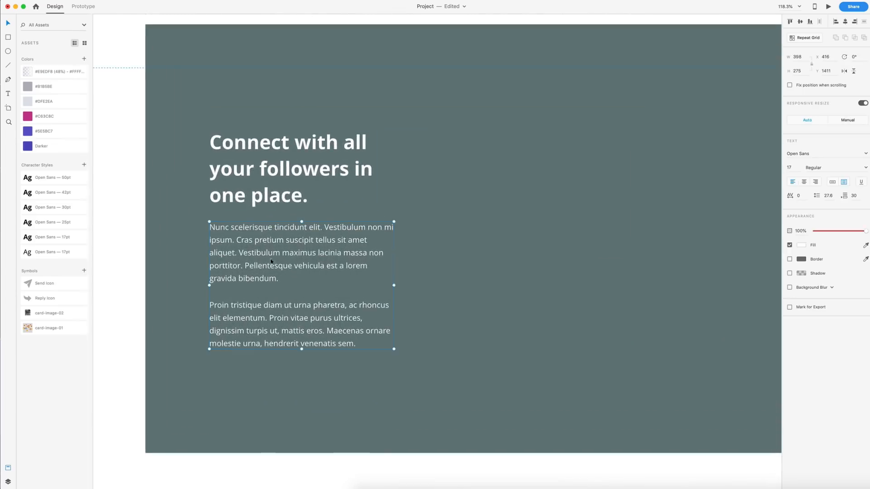
left_click_drag(865, 233, 856, 233)
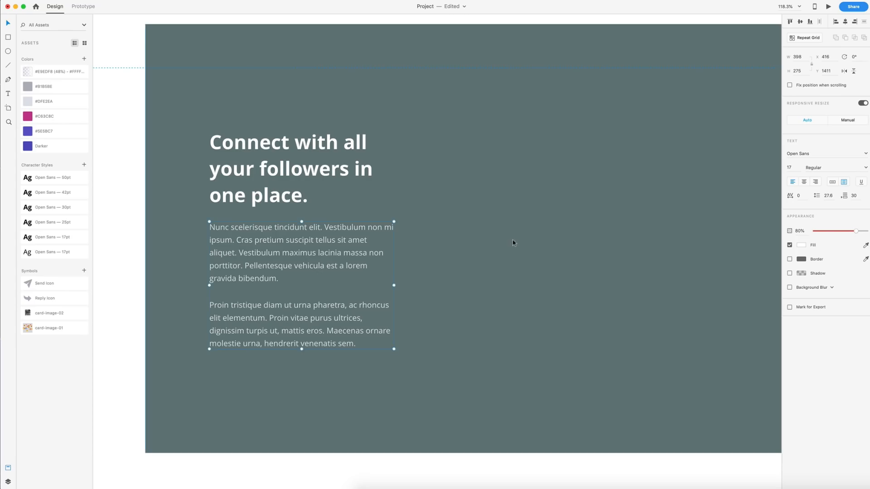
scroll(512, 240, "down", 5)
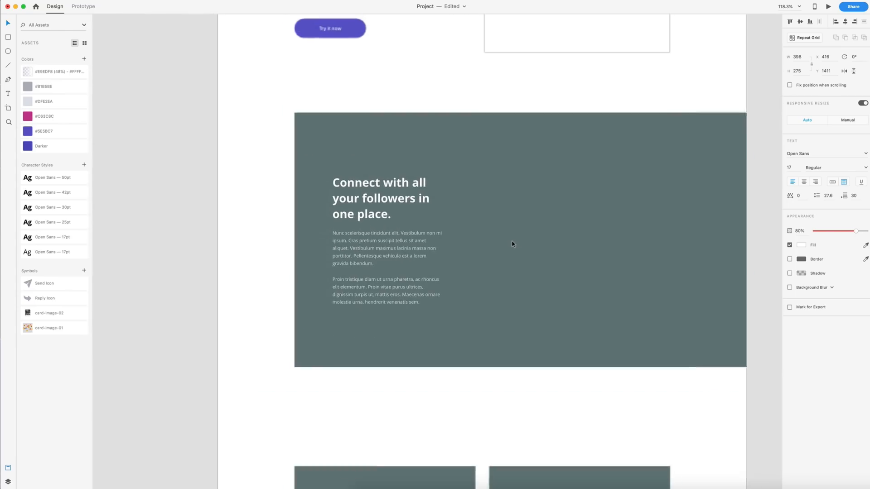
left_click(230, 245)
Step: Select the body text below the "Grow your social media" heading to lower its opacity
scroll(256, 242, "down", 10)
scroll(256, 242, "right", 2)
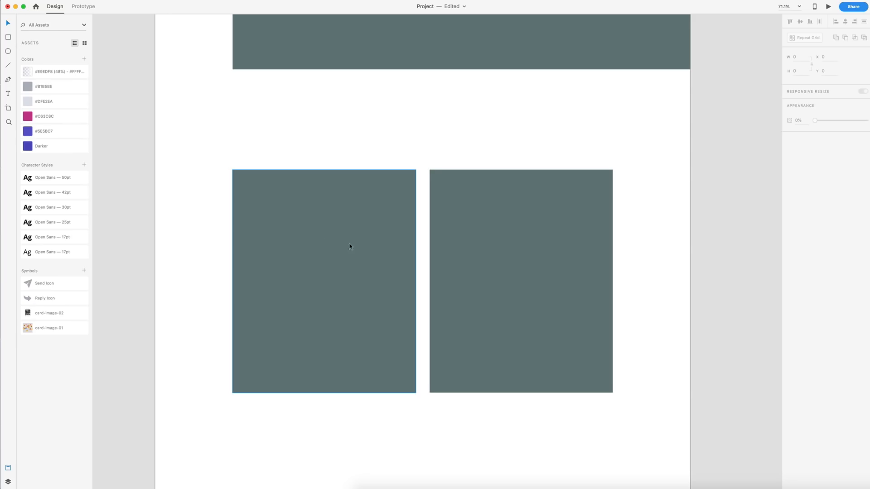
scroll(490, 247, "down", 5)
scroll(491, 246, "right", 1)
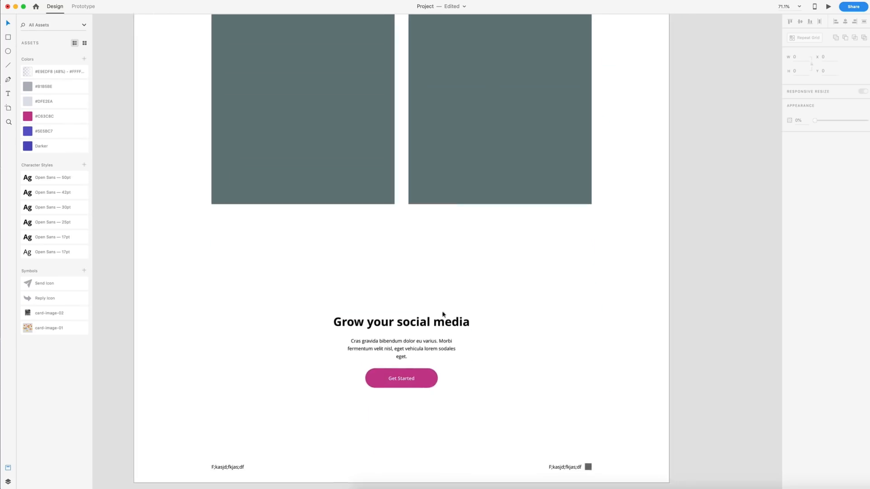
scroll(395, 360, "up", 3)
left_click(394, 340)
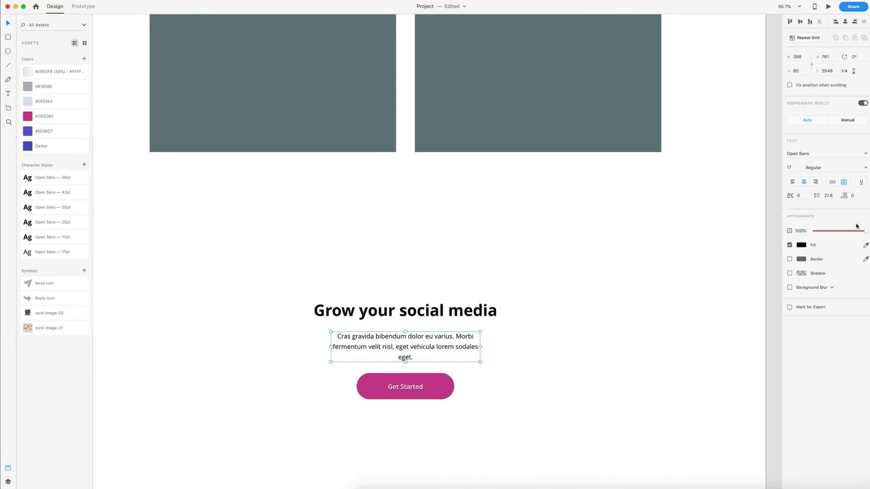
Step: Lower the opacity of the paragraph below "Grow your social media" to 79%
left_click_drag(865, 231, 853, 233)
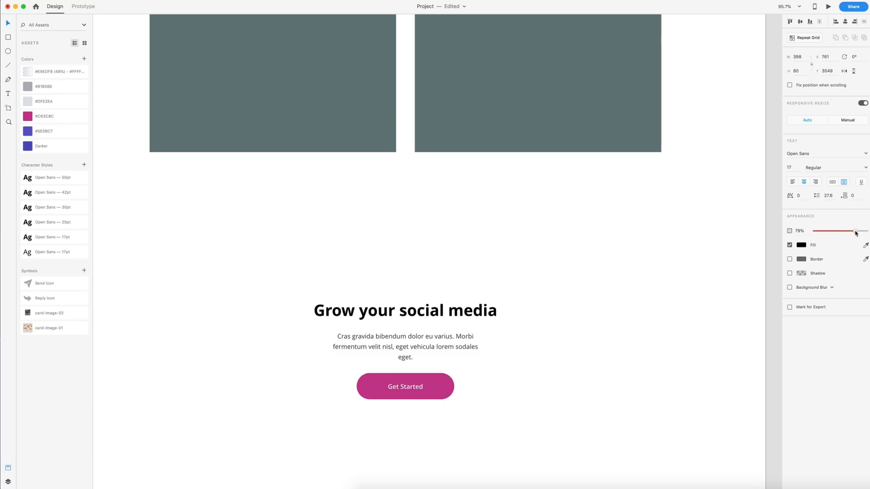
left_click(604, 300)
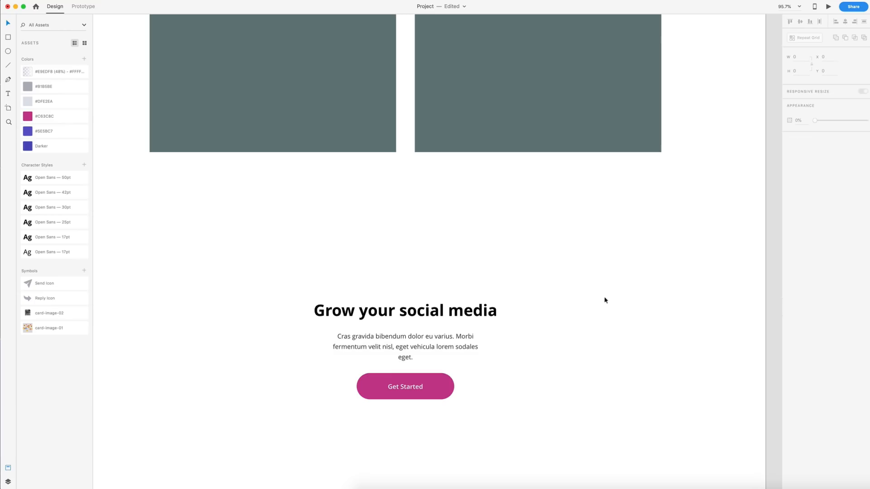
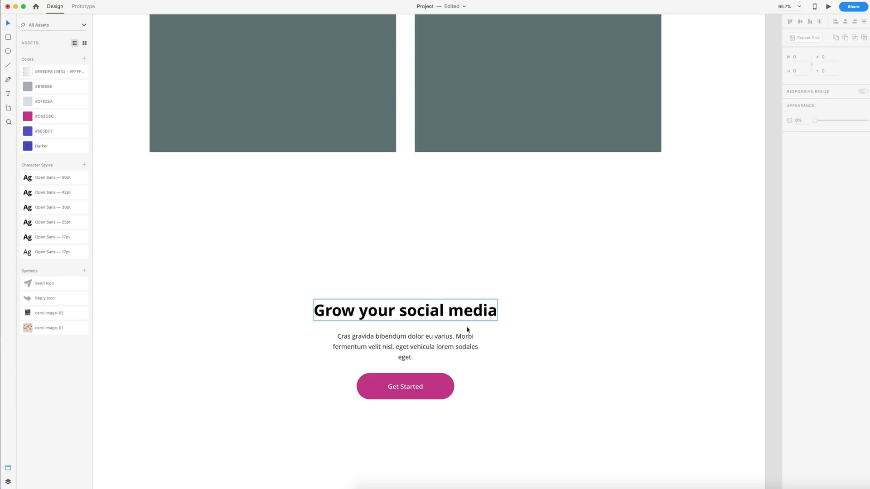
Step: Replace the placeholder text at the footer's left with "© 2019 Social posts All Rights Reserved."
scroll(579, 346, "down", 3)
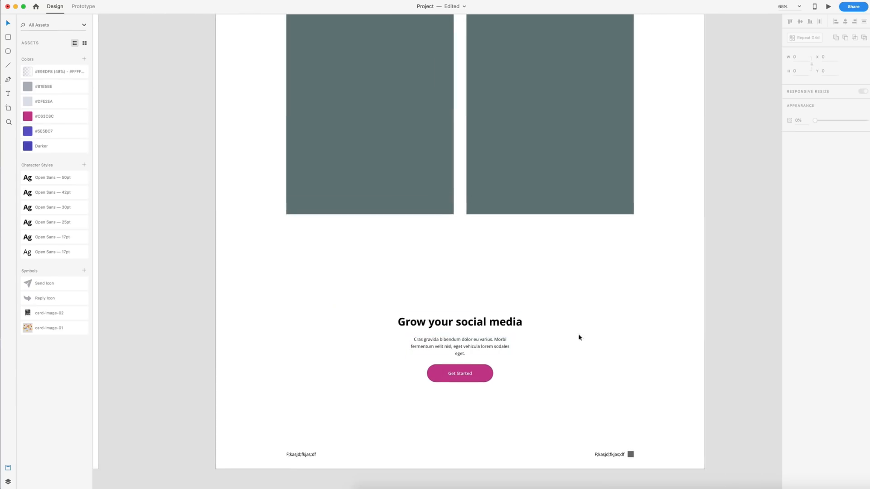
scroll(582, 338, "down", 2)
scroll(381, 381, "down", 2)
scroll(382, 380, "up", 5)
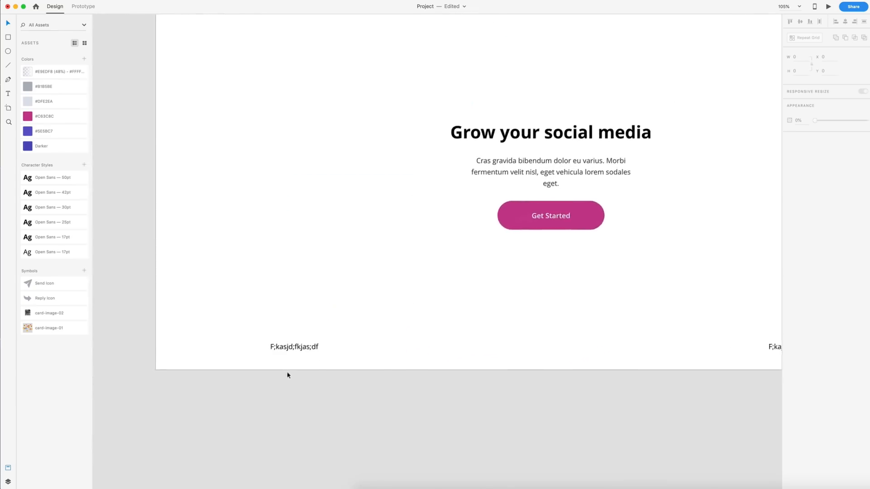
scroll(289, 355, "up", 2)
double_click(314, 342)
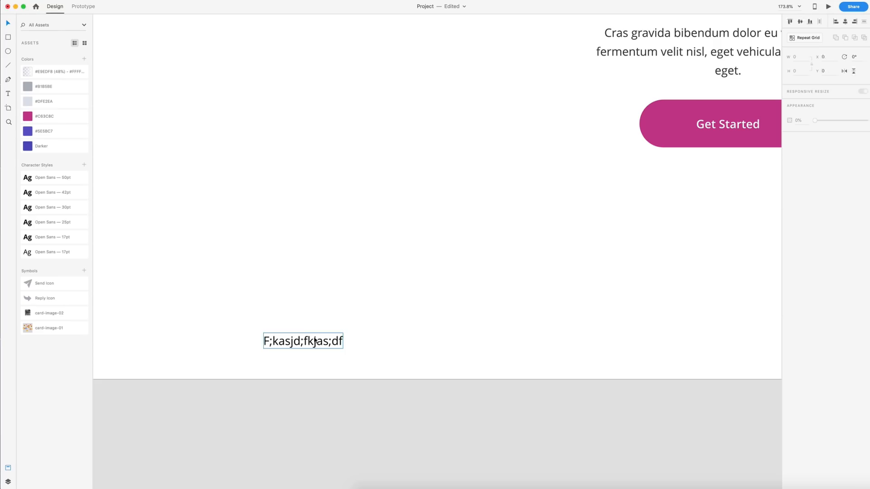
type("© 2019 Social posts All Rights Reserved.")
key("Escape")
Step: Replace the placeholder text beside the small square in the footer with "English"
scroll(528, 314, "down", 5)
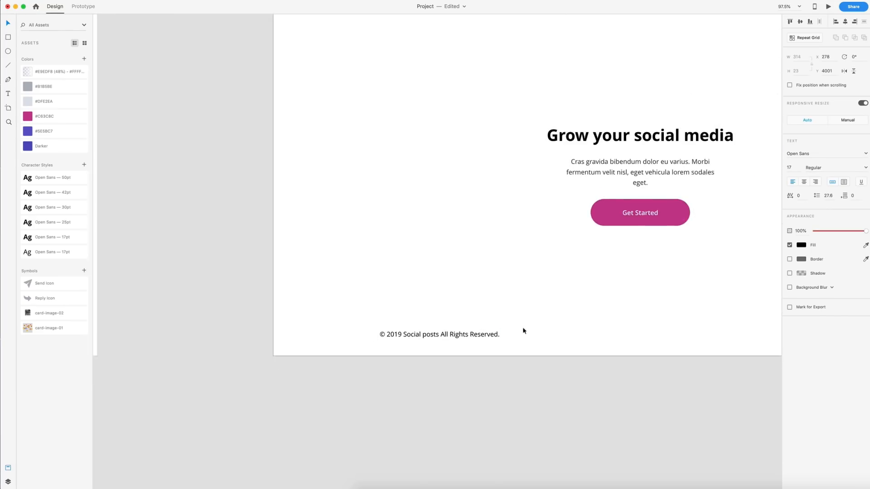
scroll(523, 330, "up", 2)
scroll(522, 331, "right", 3)
scroll(567, 352, "up", 4)
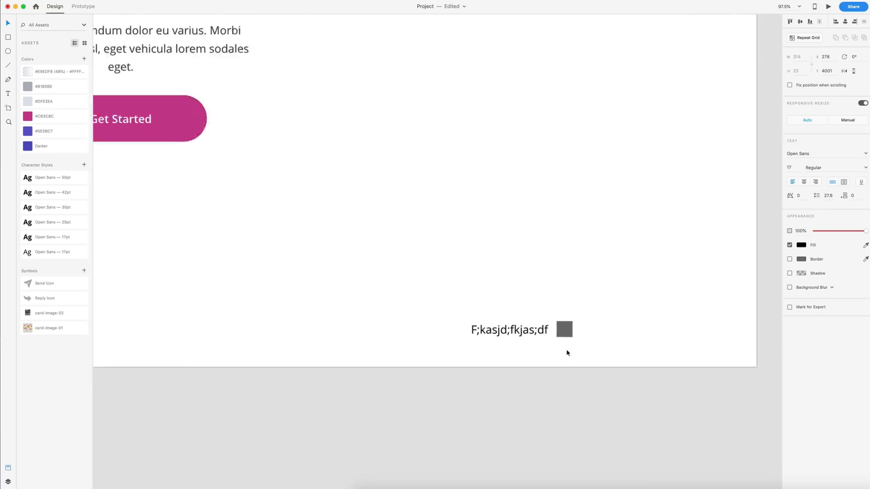
left_click(517, 332)
double_click(516, 332)
type("En")
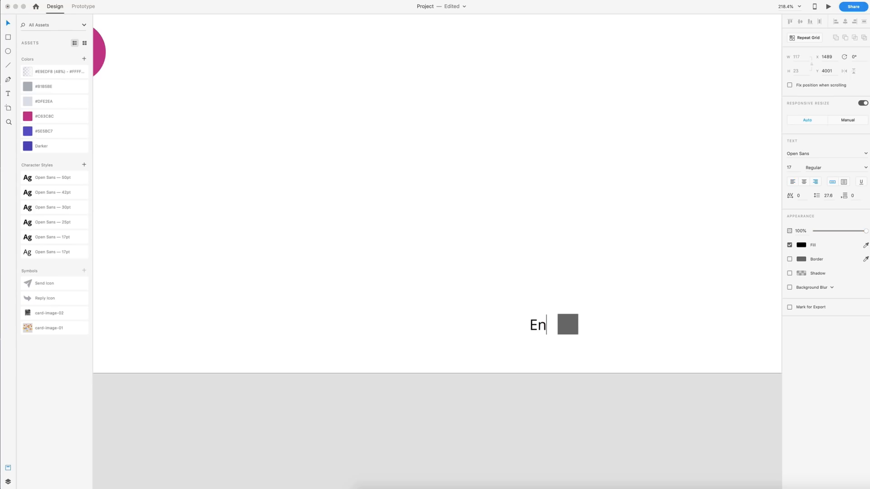
type("glish")
key("Escape")
left_click(571, 325)
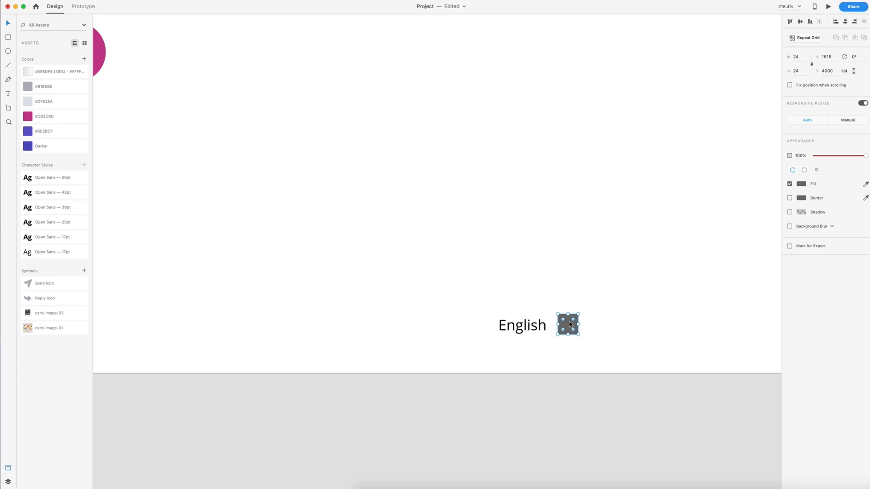
left_click(604, 321)
Step: Apply the gray asset color #B1B5BE to both footer texts
scroll(604, 321, "down", 5)
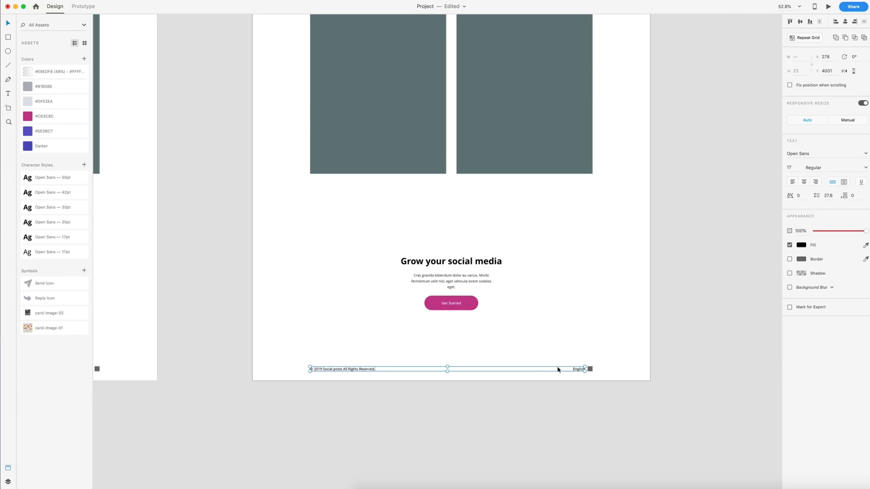
left_click(30, 89)
left_click(292, 197)
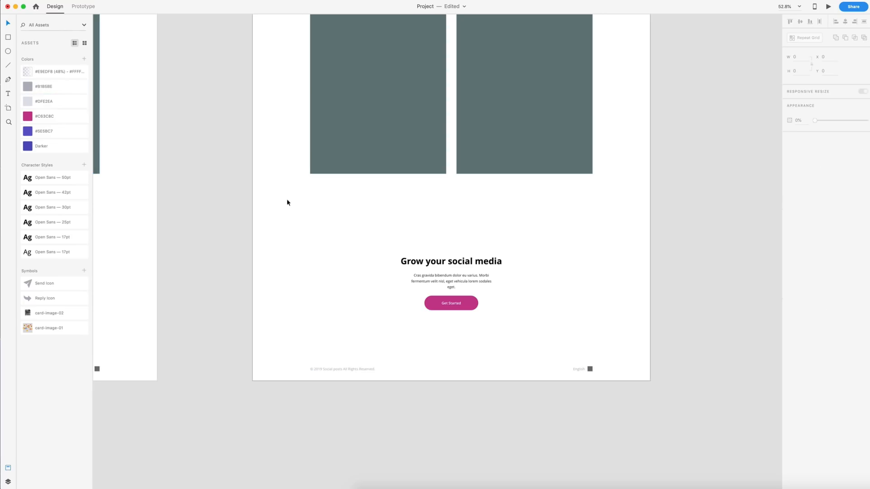
Step: Copy the "Grow your social media" heading and its paragraph into the lower part of the left card, at about X 362, Y 2779
scroll(333, 216, "up", 5)
scroll(370, 211, "up", 3)
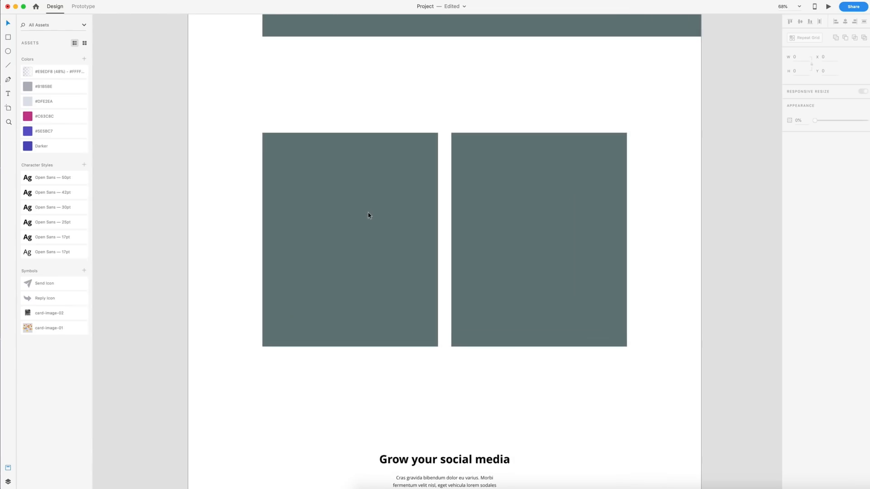
scroll(420, 408, "down", 1)
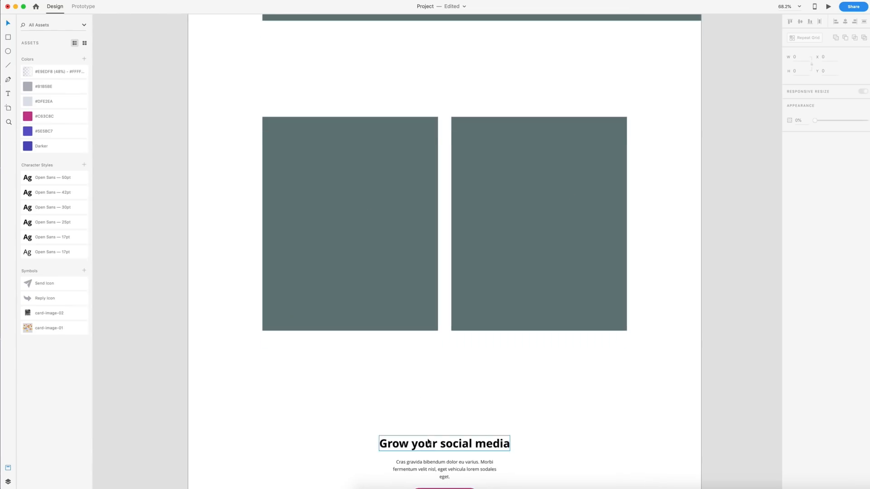
left_click(439, 468)
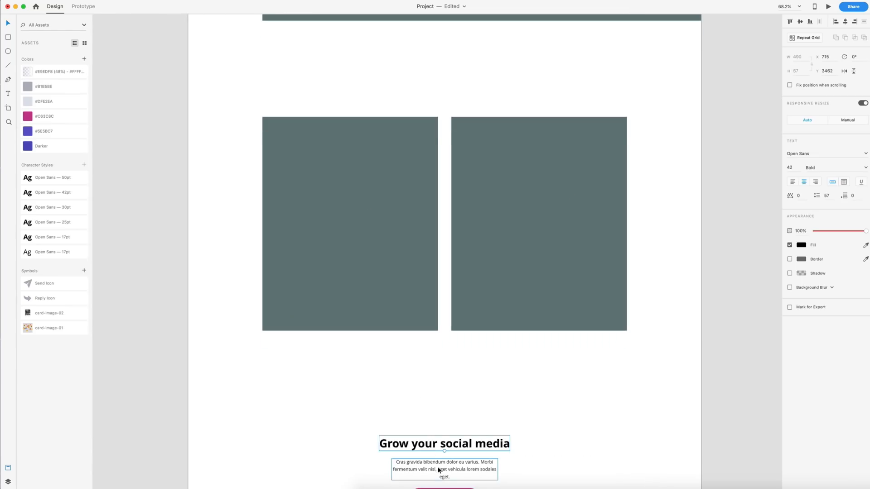
left_click(363, 282)
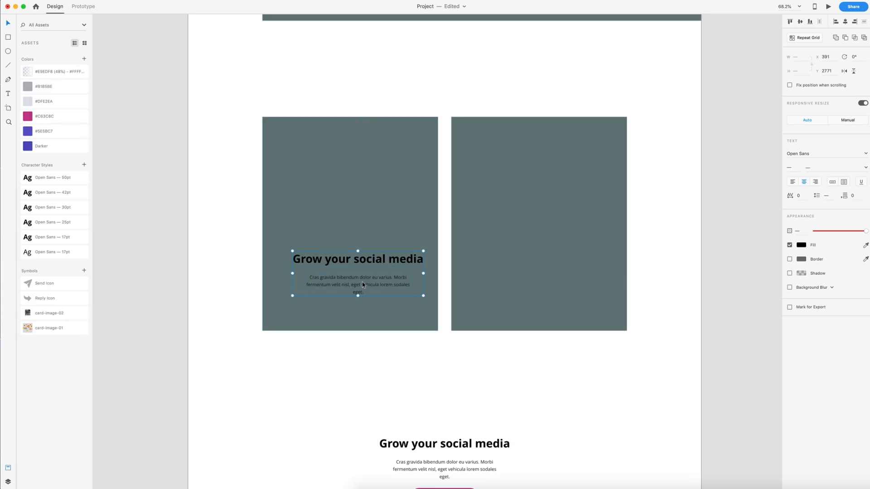
left_click_drag(362, 283, 355, 283)
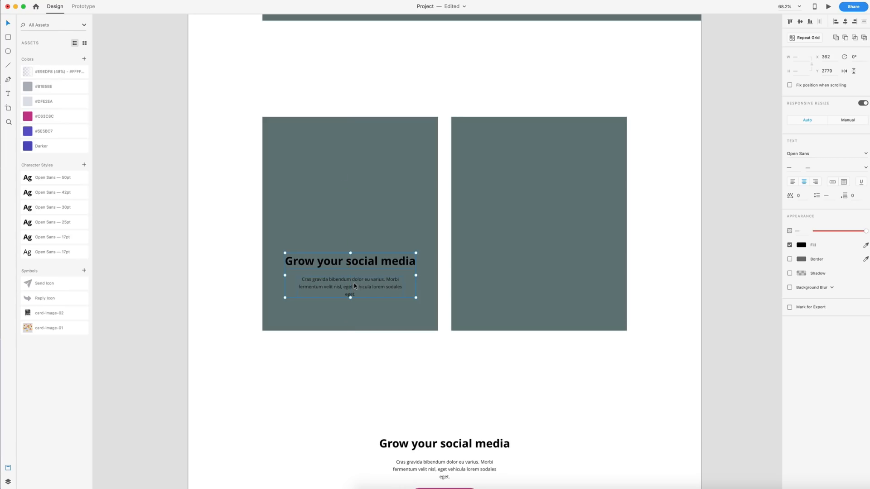
Step: Change the heading in the left card to "Target Facebook"
double_click(360, 255)
type("T")
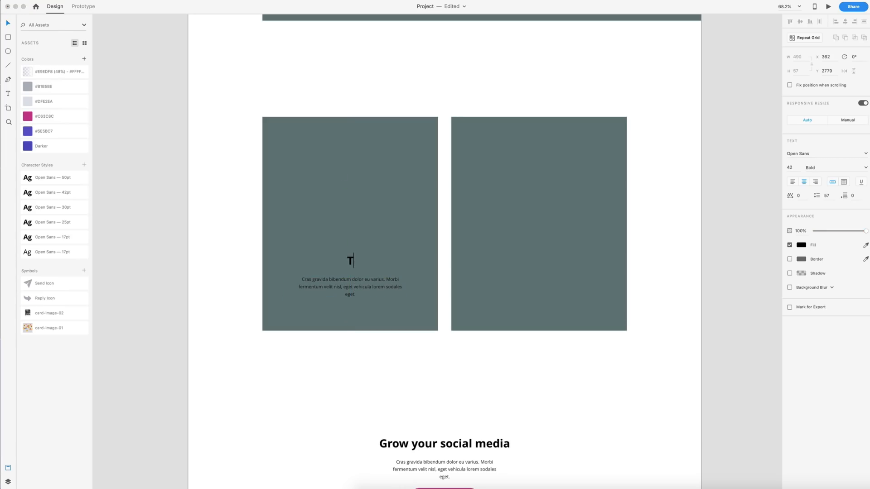
type("arget Facebook")
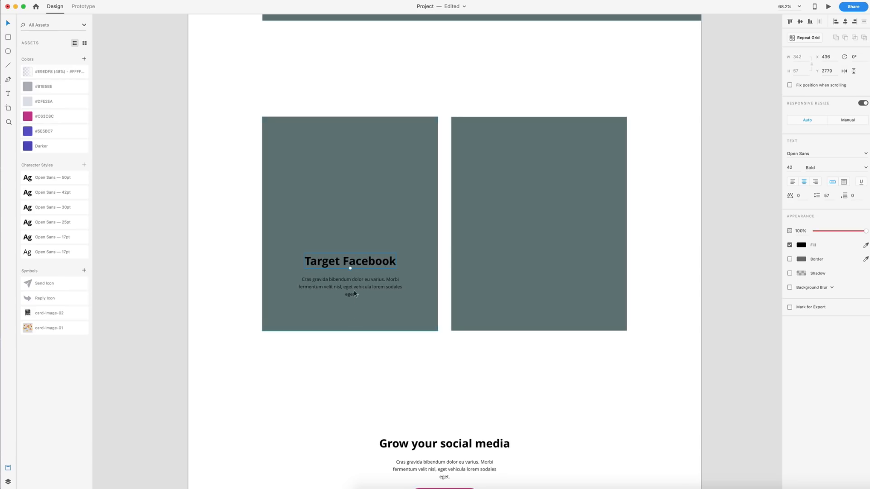
Step: Duplicate the left card's heading and paragraph into the right card and change the copied heading to "Grow your Instagram"
left_click(352, 279)
left_click_drag(374, 265, 540, 262)
double_click(540, 262)
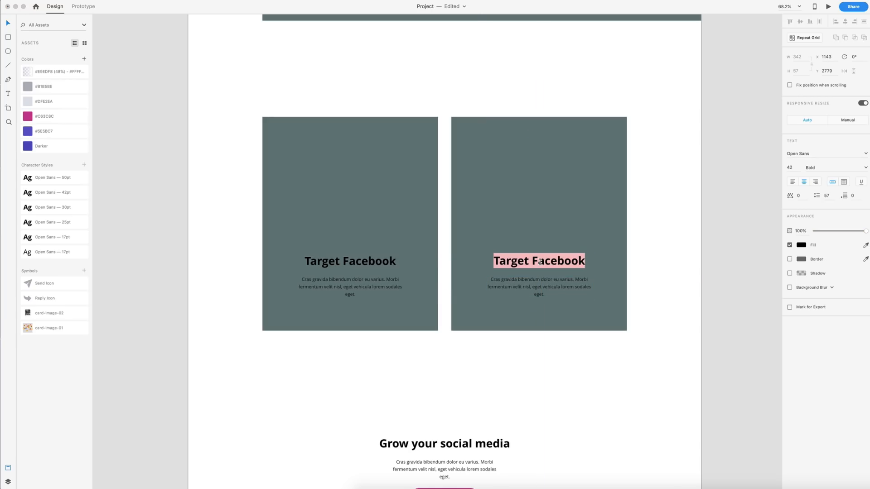
type("Gro")
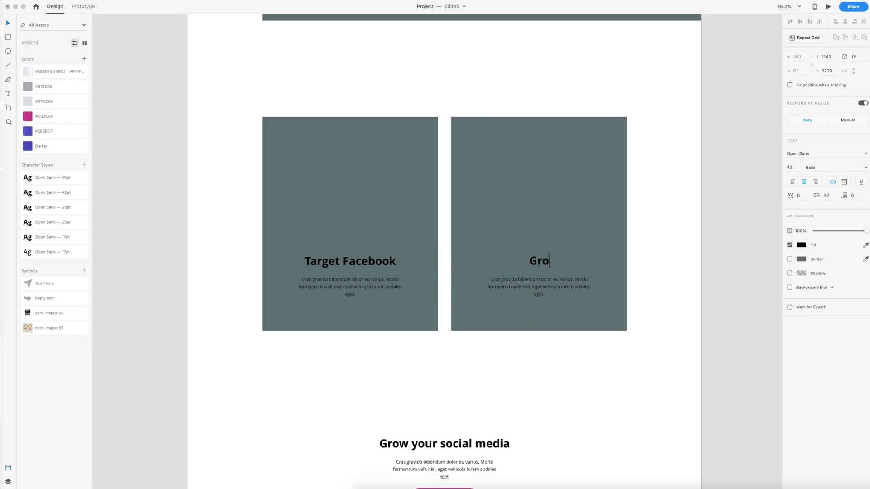
type("w your instagram")
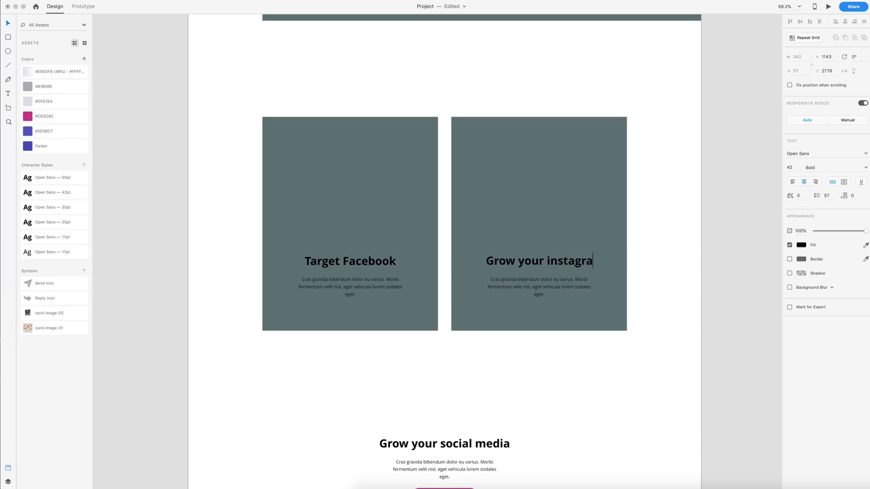
left_click(545, 261)
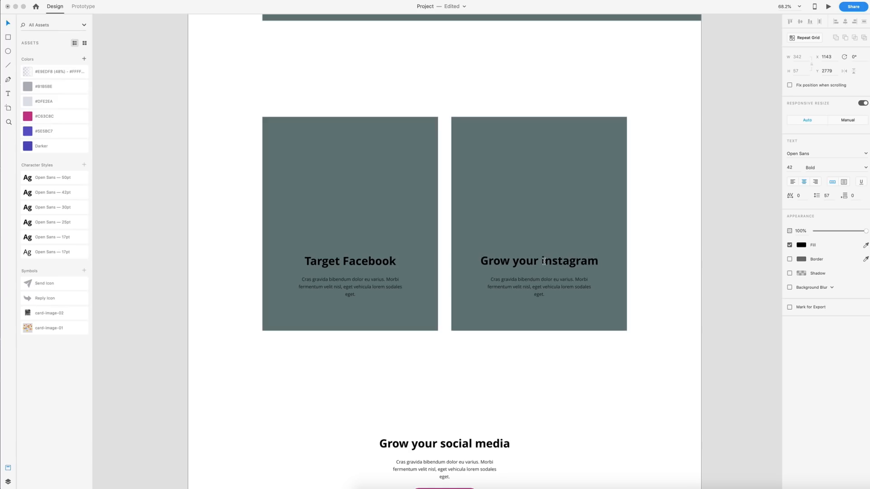
key("BackSpace")
type("I")
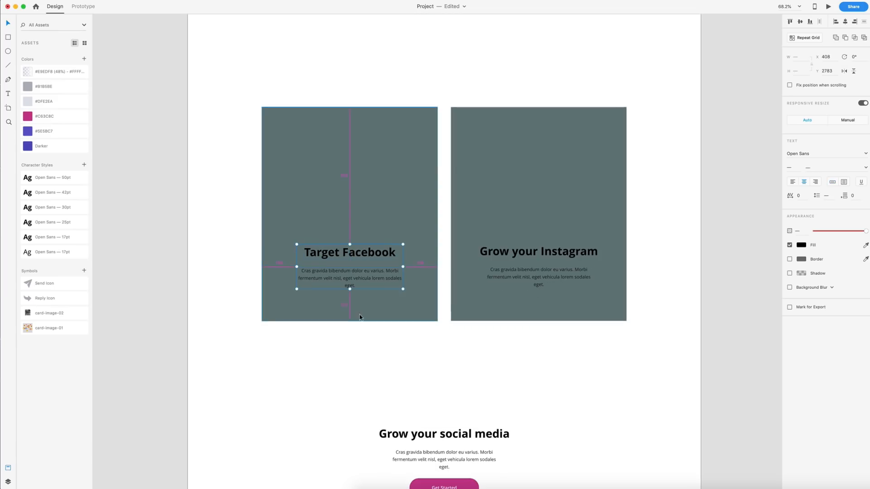
Step: Move the right card's heading and paragraph down to Y 2783, level with the left card's text
left_click(525, 268)
left_click_drag(526, 272, 527, 273)
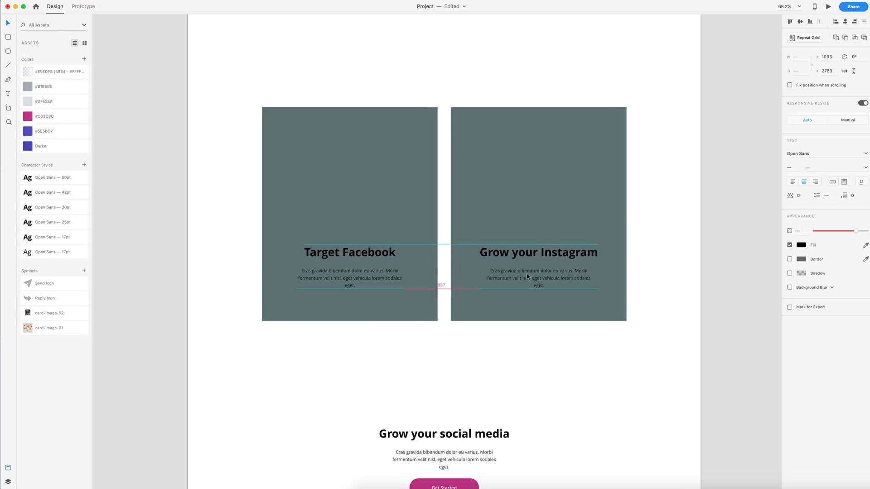
left_click(400, 334)
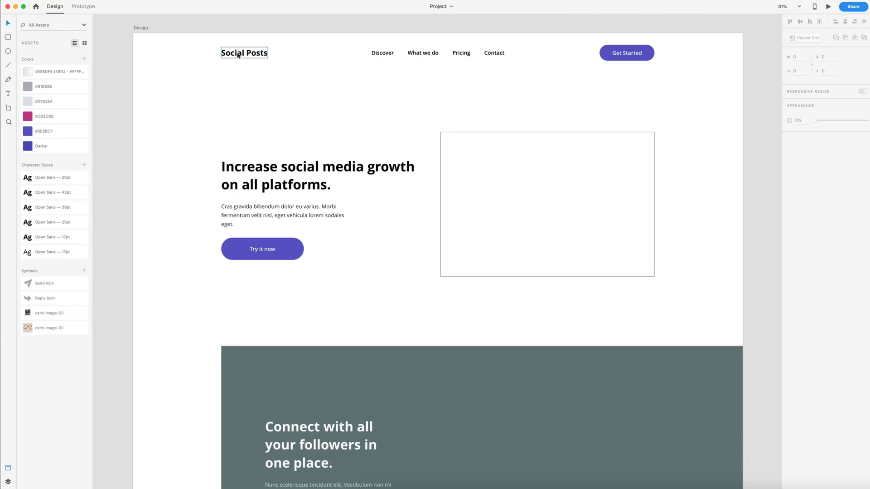
Step: Recolor the "Social Posts" logo text in the header with the saved purple used on the buttons
left_click(238, 55)
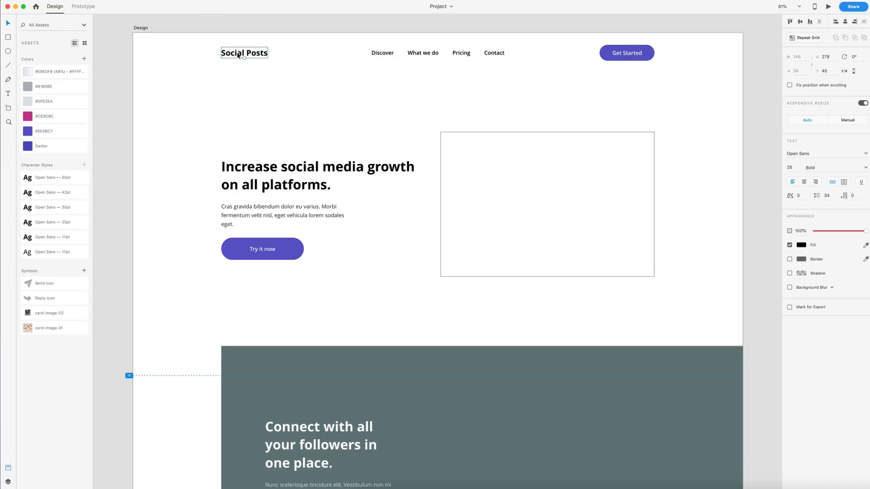
left_click(27, 131)
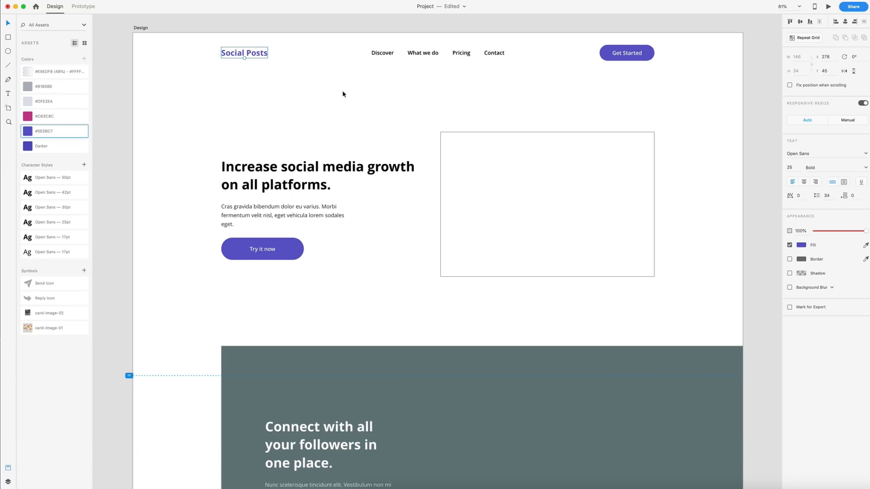
Step: Resize the hero section's outlined rectangle to 652 wide by 454 high and move it to about X 969, Y 308
scroll(433, 147, "down", 1)
left_click(524, 199)
left_click(802, 56)
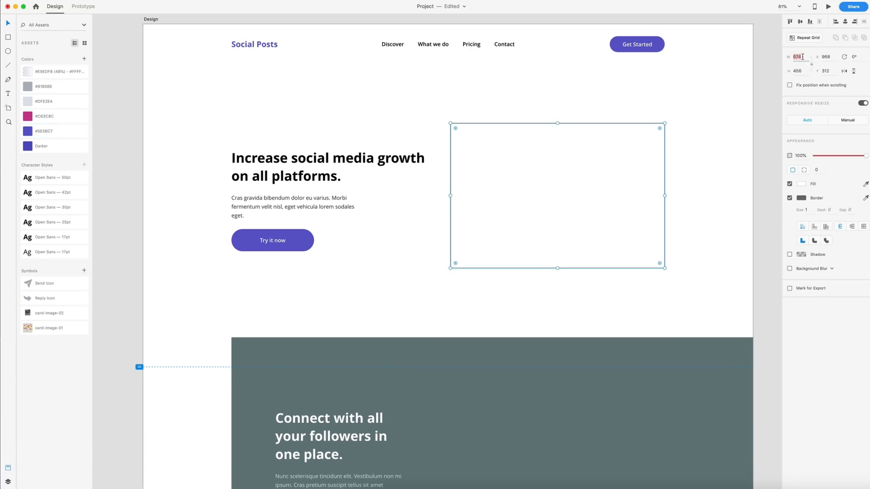
type("652")
key("Return")
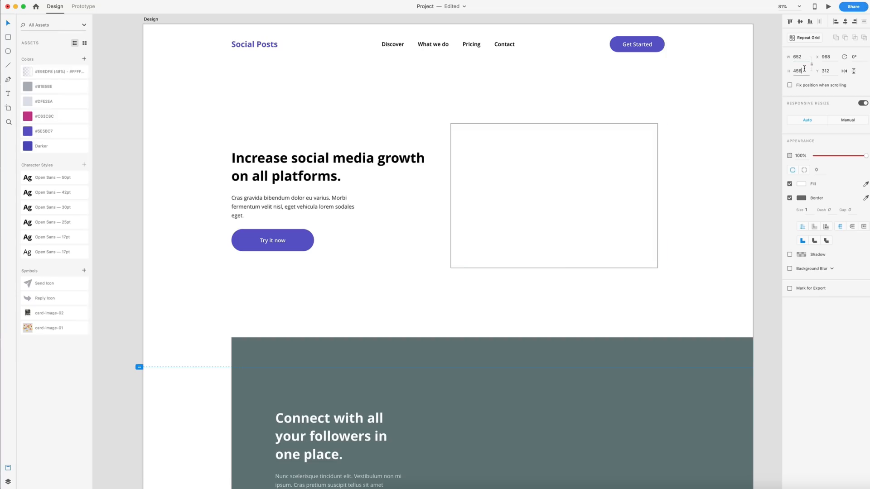
left_click(798, 71)
type("4")
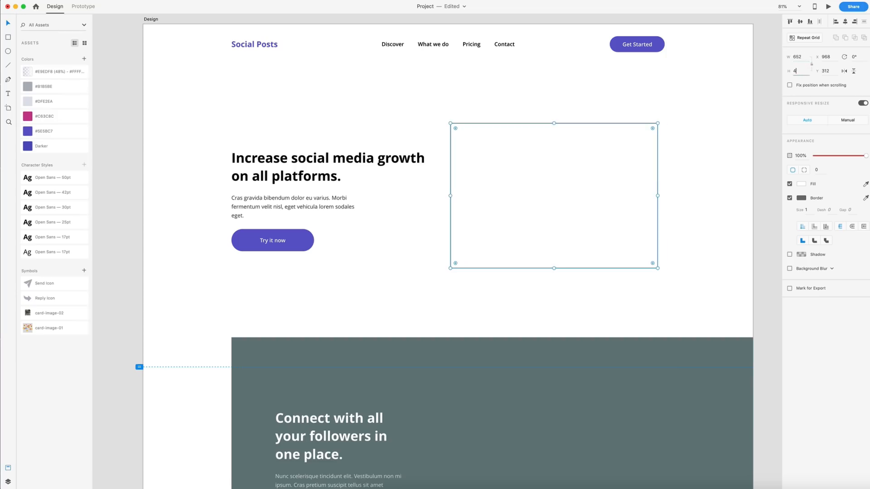
type("54")
key("Return")
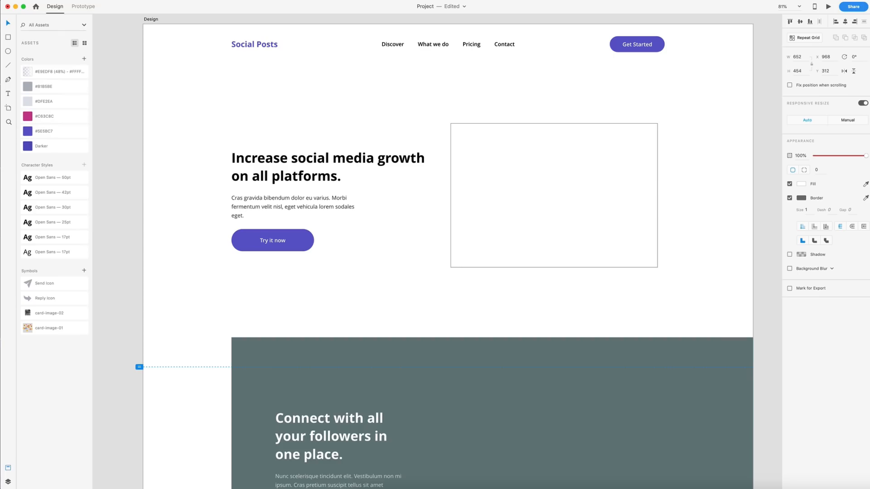
left_click_drag(574, 157, 573, 153)
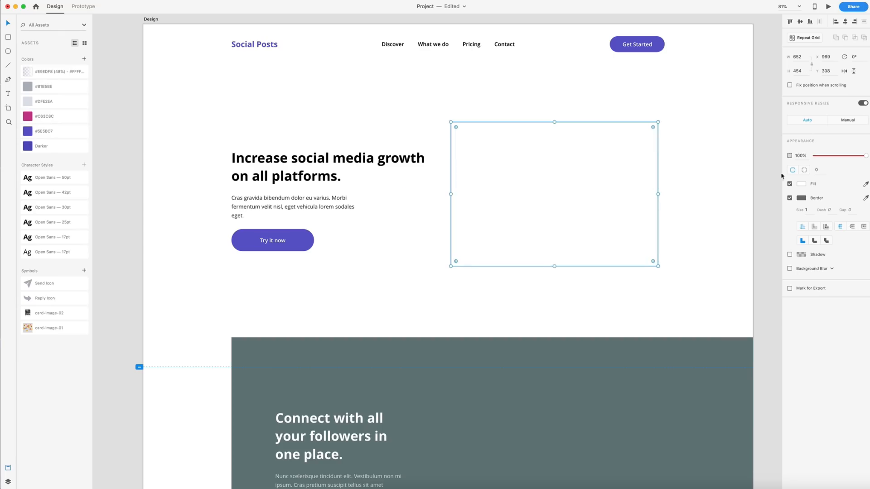
Step: Turn on the layout grid for the Design artboard
left_click(752, 178)
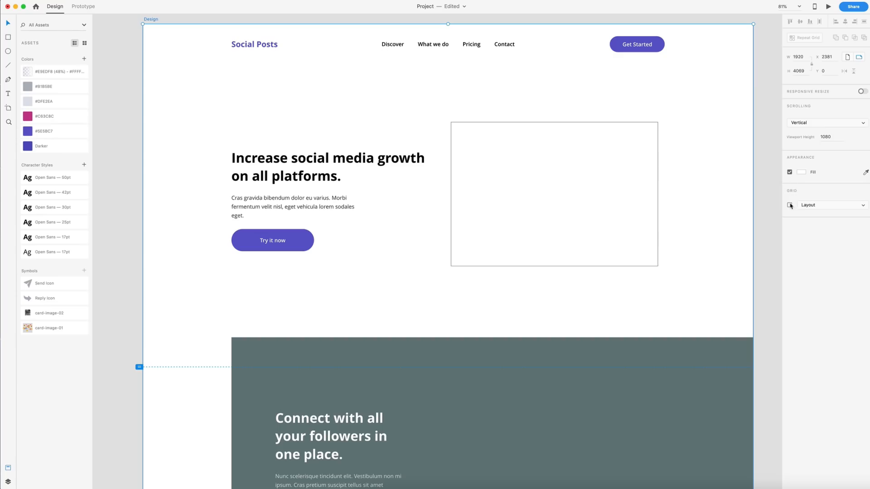
left_click(789, 205)
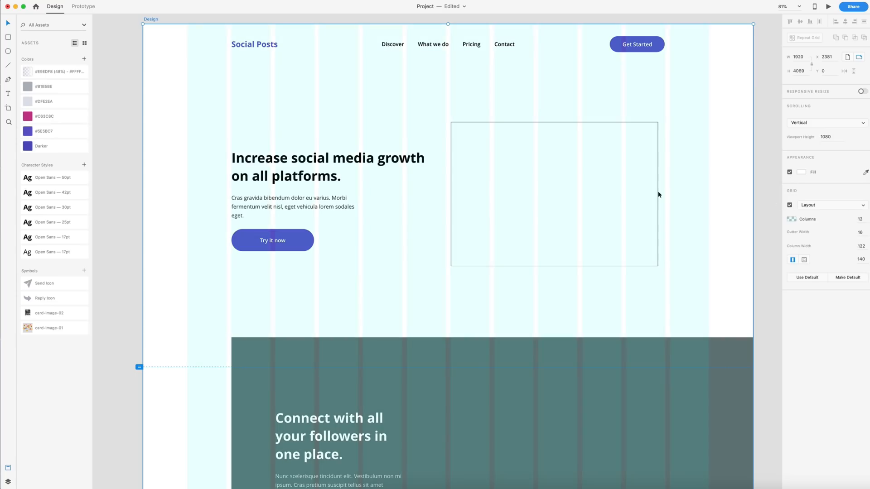
Step: Move the hero rectangle to X 990, and move the hero heading, paragraph and button together up to Y 334
left_click(603, 160)
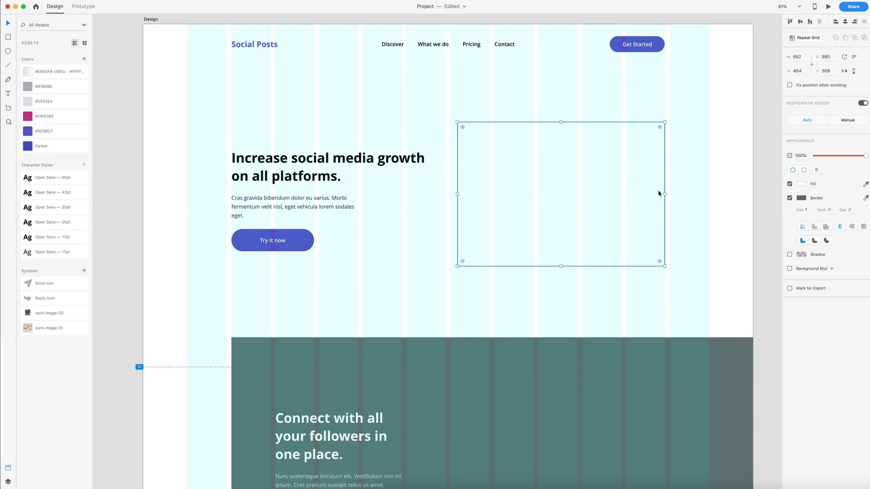
left_click(701, 175)
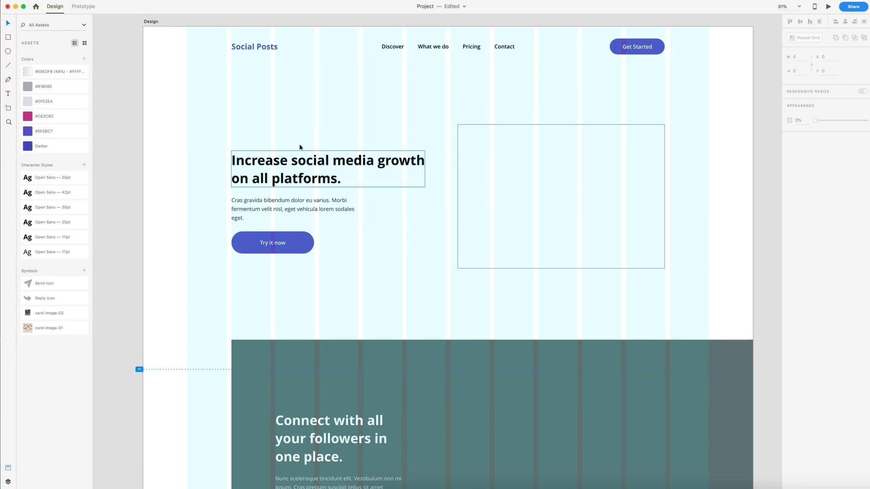
left_click_drag(210, 142, 343, 277)
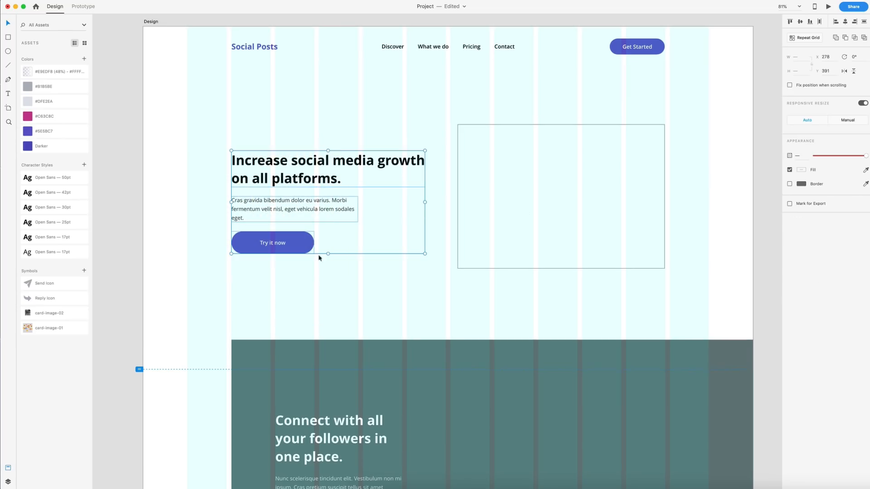
left_click_drag(277, 205, 272, 189)
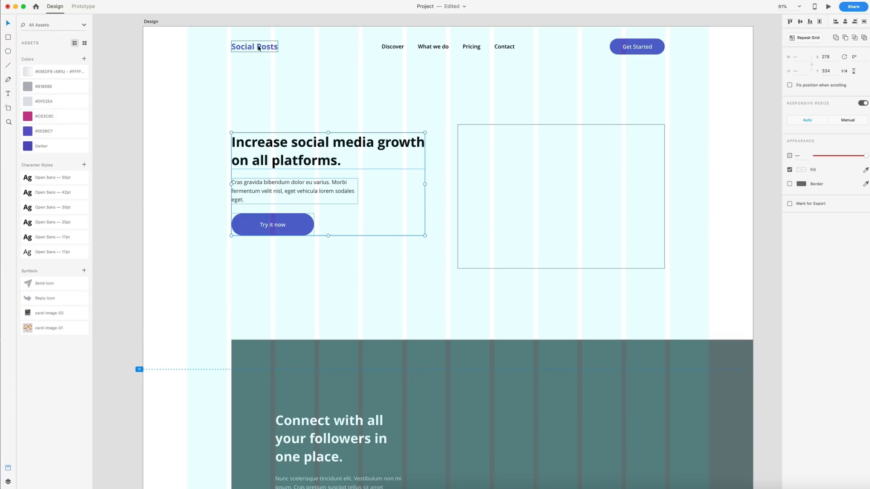
left_click(288, 97)
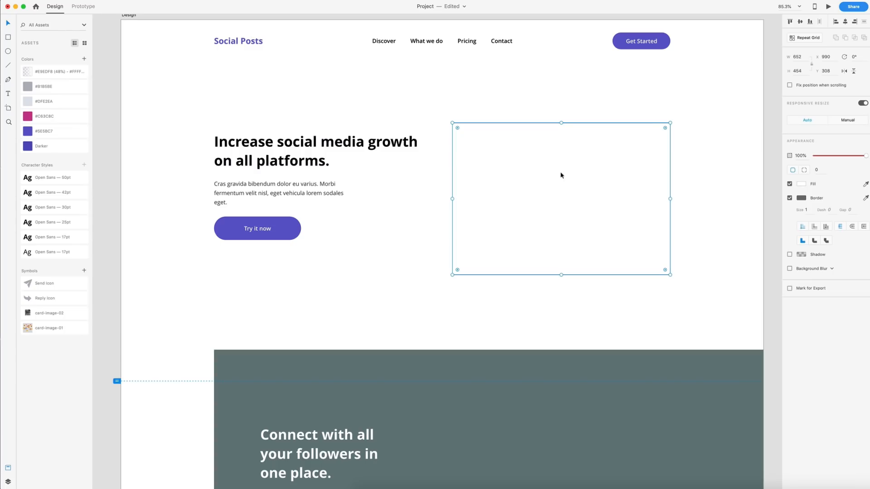
Step: Remove the hero rectangle's border and give it a drop shadow using the saved dark color #262C34
left_click(790, 198)
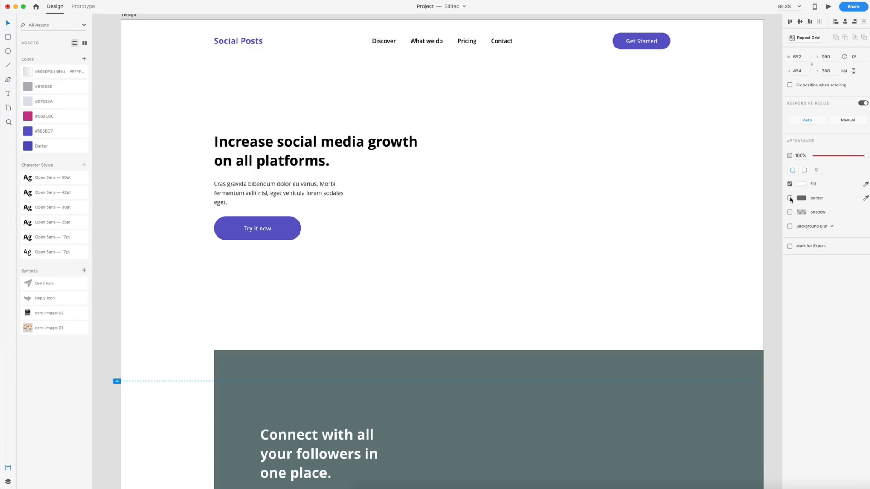
left_click(790, 212)
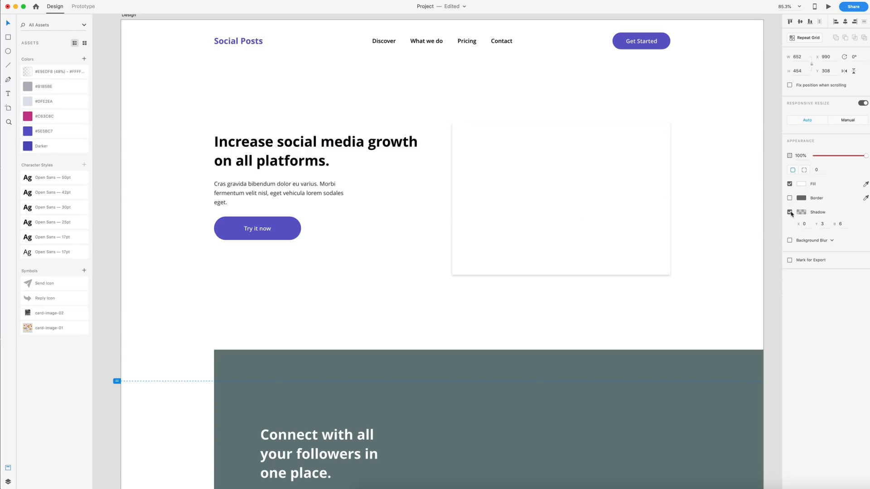
left_click(802, 213)
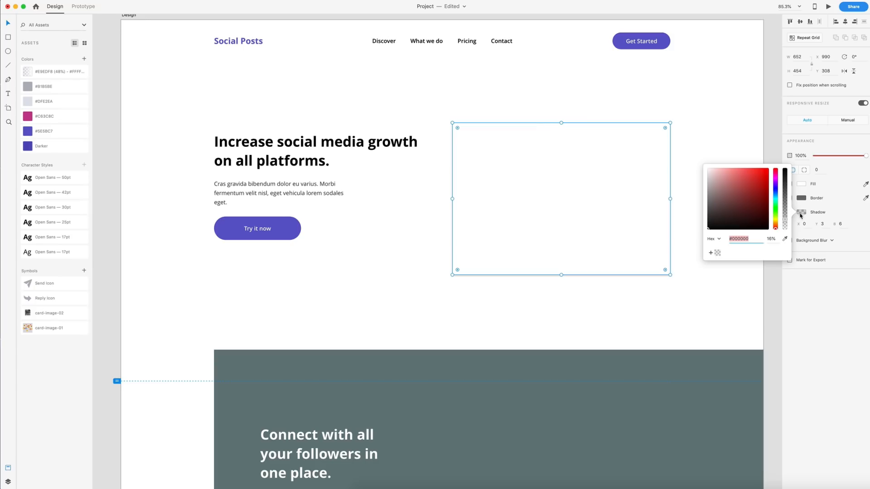
left_click(718, 253)
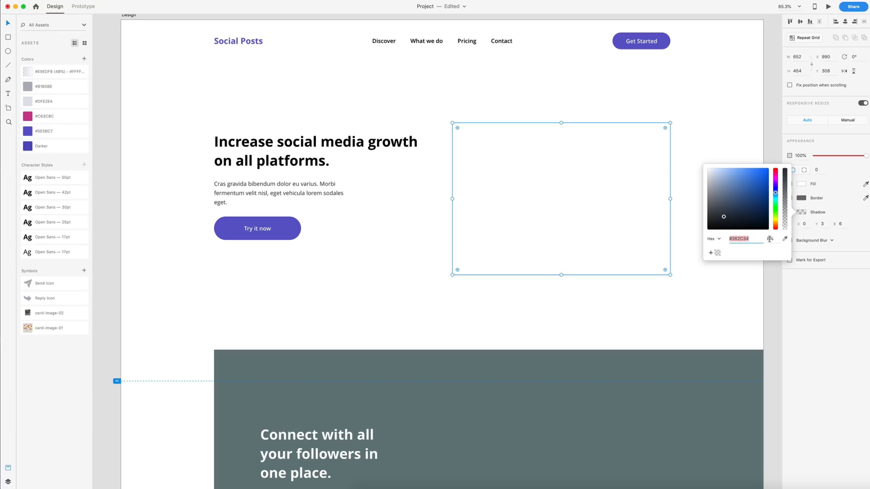
Step: Set the hero rectangle's shadow to a Y offset of 15 and a blur of 50
left_click(827, 225)
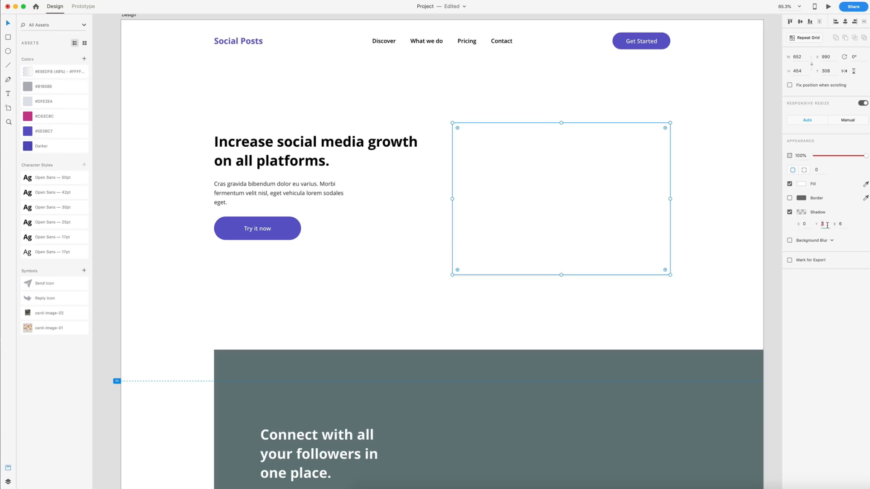
key("Tab")
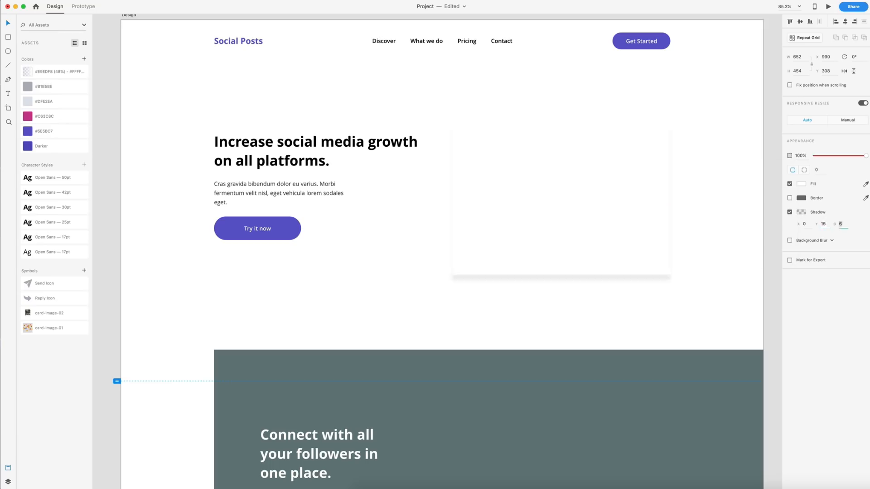
type("50")
key("Return")
left_click(701, 214)
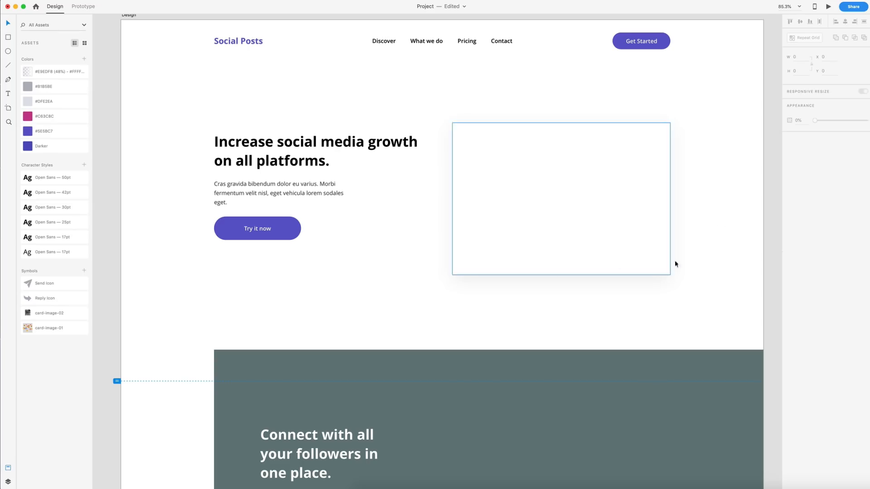
Step: Round the hero card's corners with a radius of 20
left_click(610, 205)
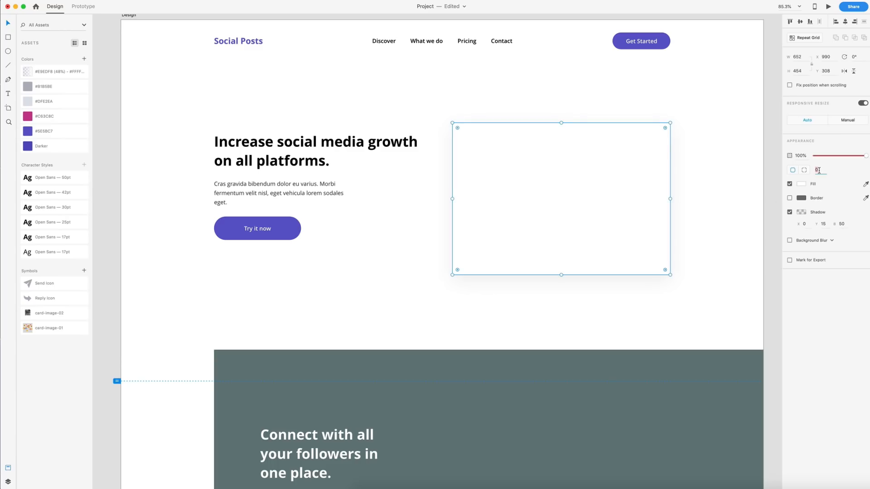
type("20")
key("Return")
key("Escape")
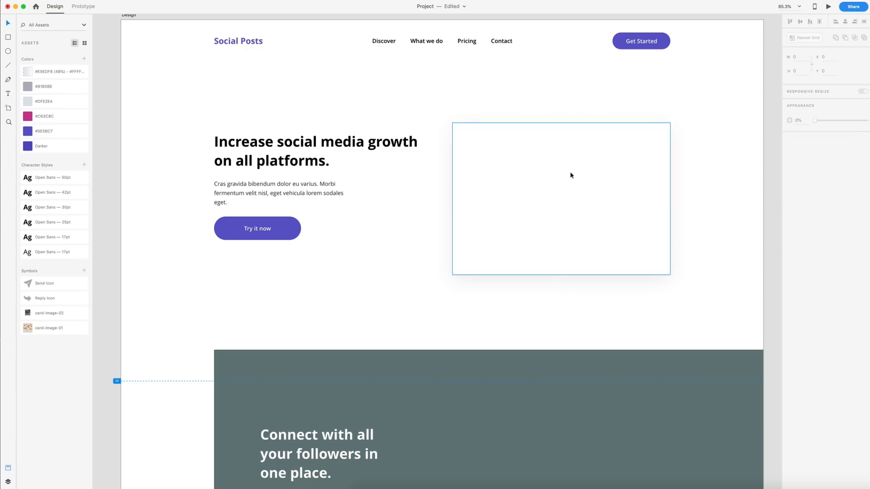
scroll(566, 162, "up", 5)
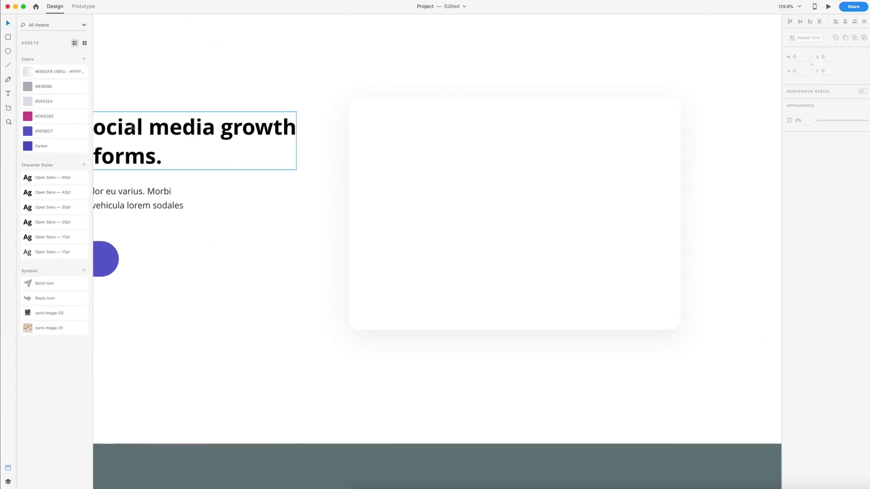
scroll(575, 234, "down", 5)
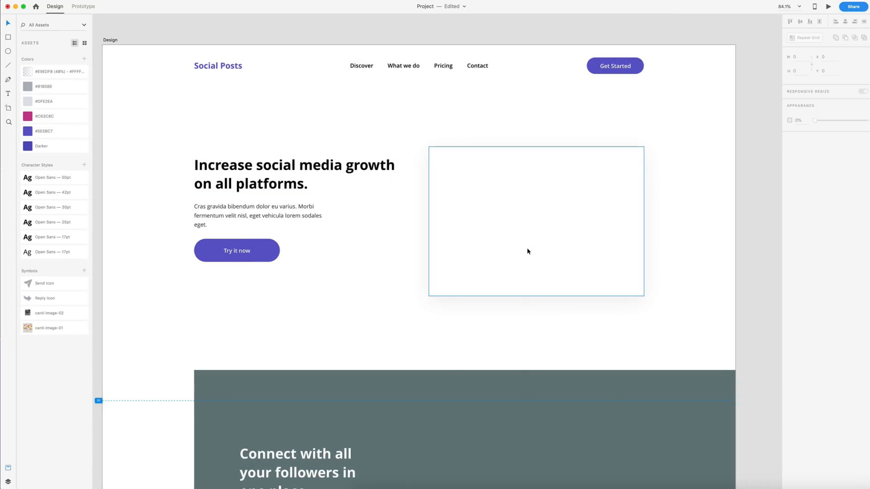
Step: Draw a narrow vertical rectangle 32 wide inside the hero card and set its height to 92
scroll(564, 201, "up", 5)
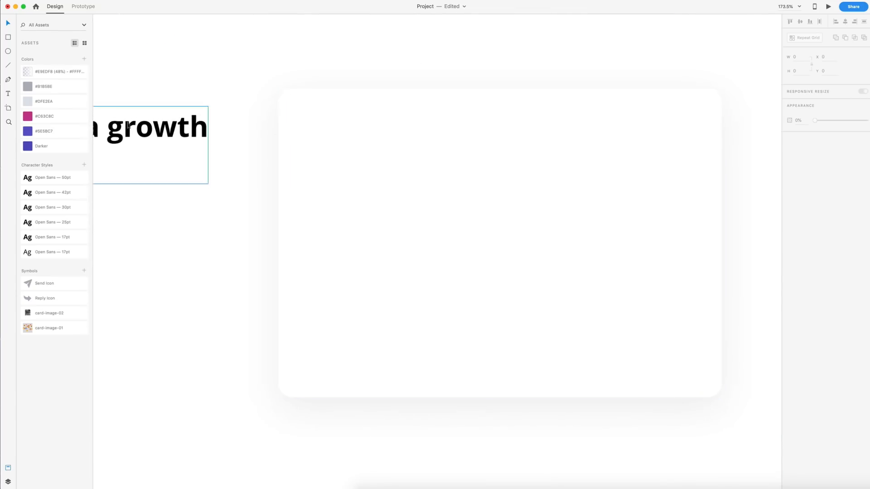
left_click_drag(356, 192, 377, 268)
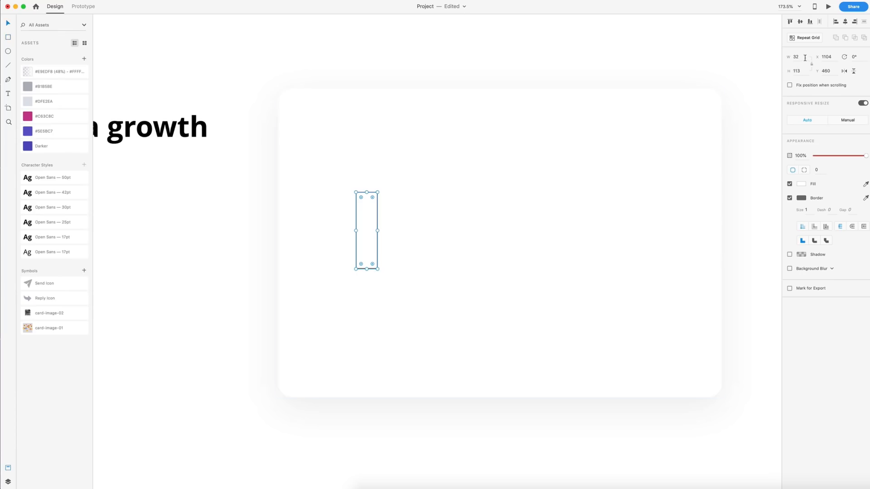
left_click(805, 72)
type("92")
key("Return")
Step: Turn the narrow rectangle into a borderless pill with corner radius 16 and the saved #DFE2EA fill
left_click_drag(372, 197, 359, 230)
left_click(789, 198)
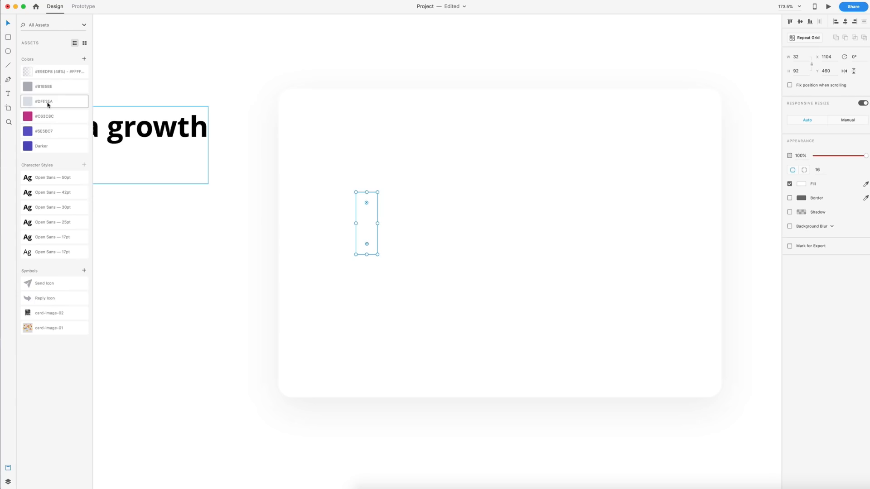
left_click(32, 106)
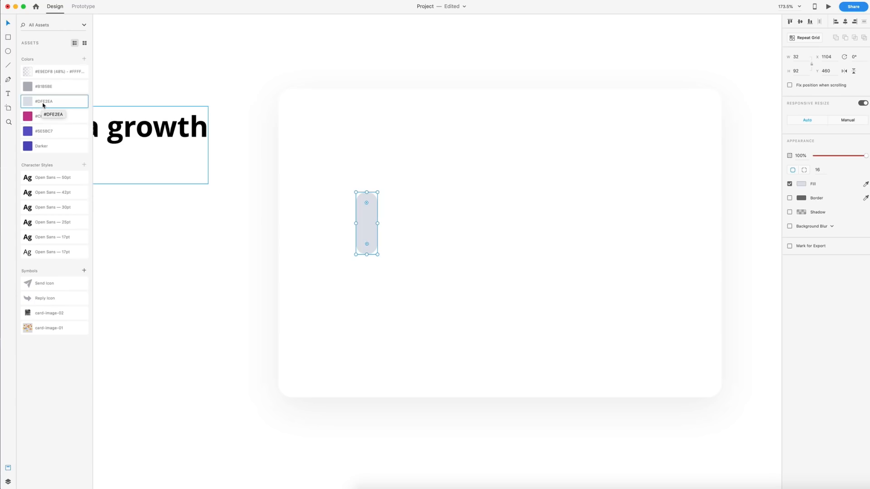
Step: Repeat the pill horizontally into a row of seven with Repeat Grid, trimming the grid to 344 wide at the last pill's edge
left_click(812, 39)
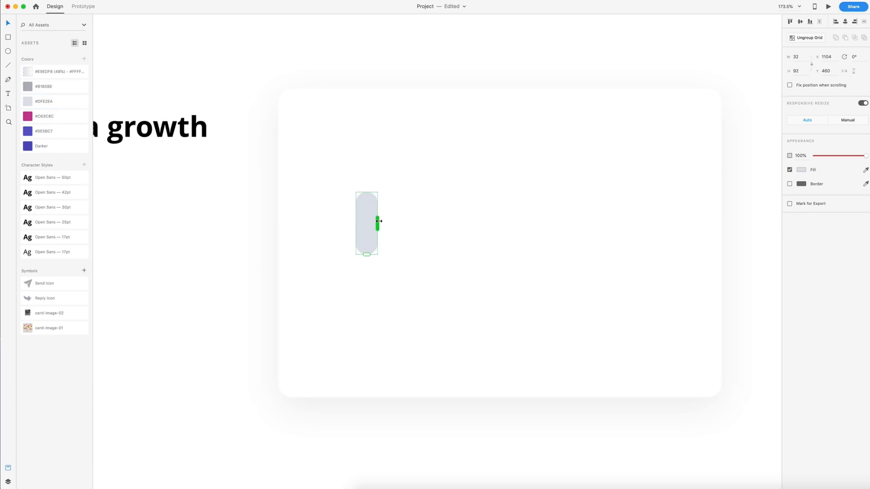
left_click_drag(379, 219, 597, 217)
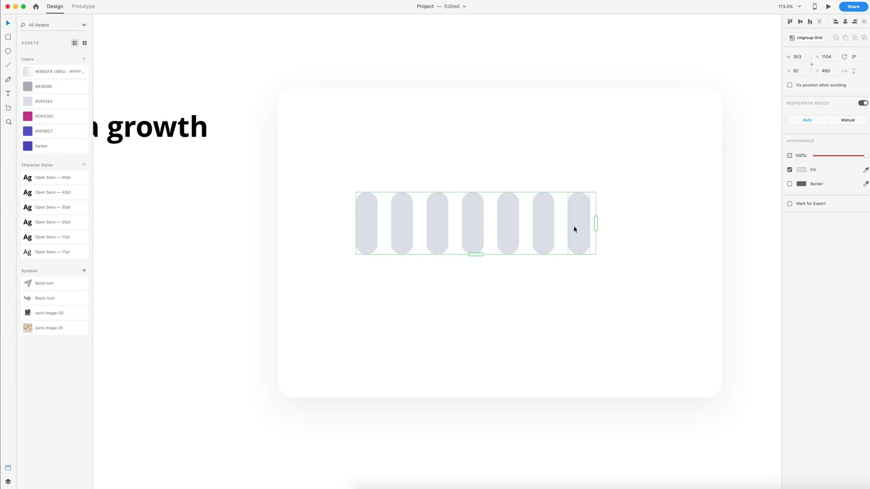
scroll(593, 229, "up", 5)
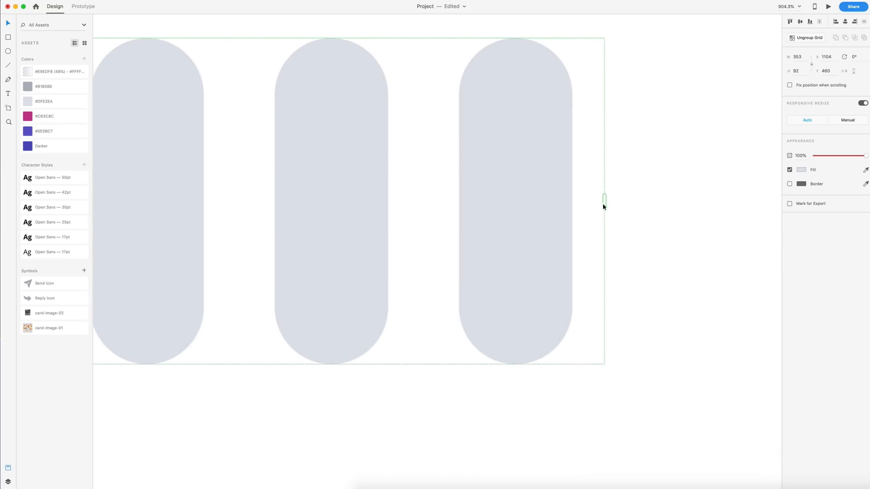
left_click_drag(605, 204, 567, 206)
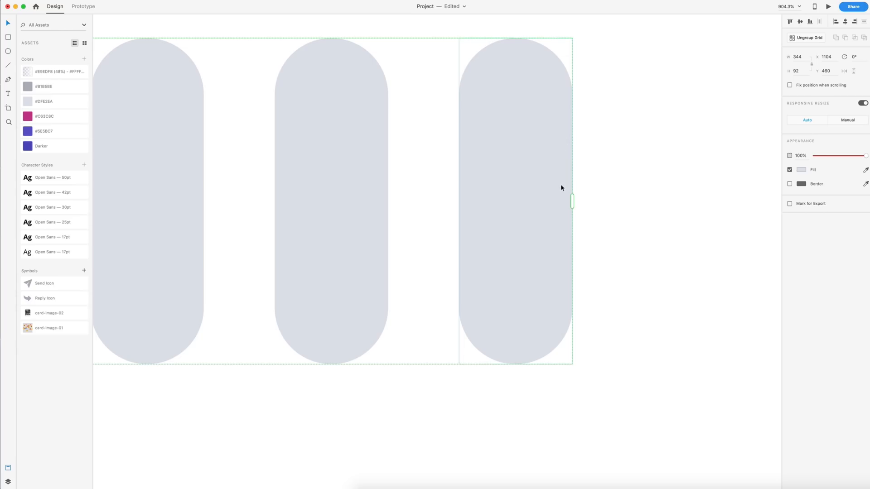
Step: Widen the gaps between the repeated bars until the grid is 464 wide, and center it horizontally in the card at X 1084, Y 520
scroll(561, 184, "down", 5)
scroll(407, 199, "left", 5)
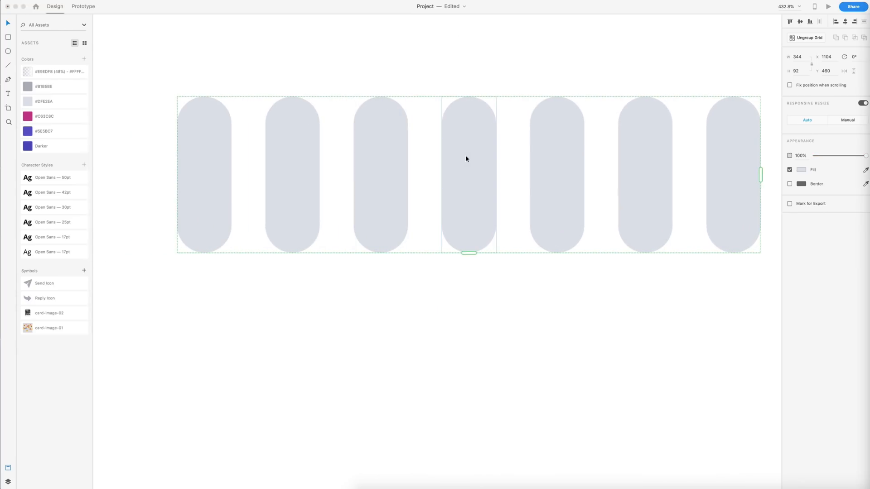
scroll(471, 175, "down", 3)
mouse_move(325, 177)
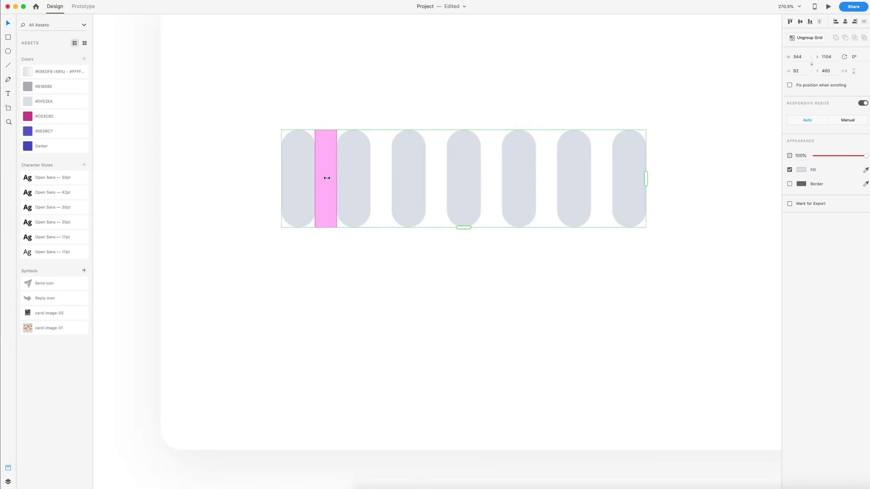
left_click_drag(324, 178, 345, 179)
scroll(594, 214, "down", 3)
scroll(584, 211, "right", 3)
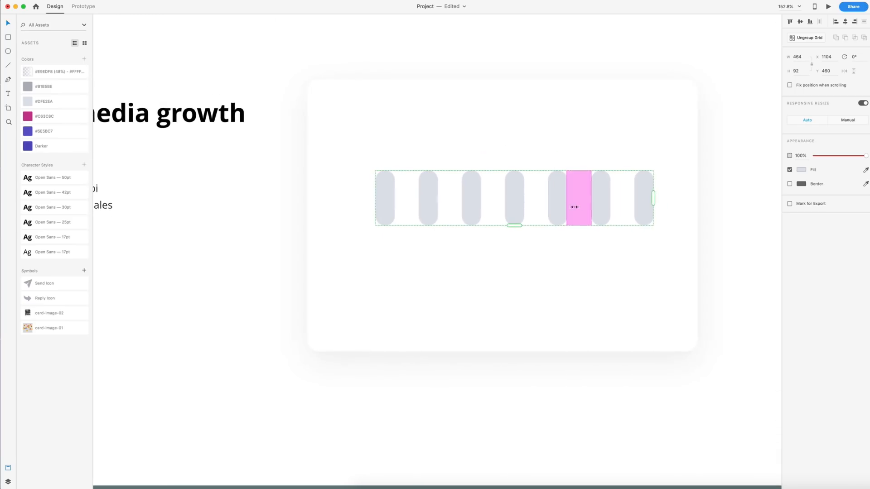
left_click_drag(558, 208, 496, 232)
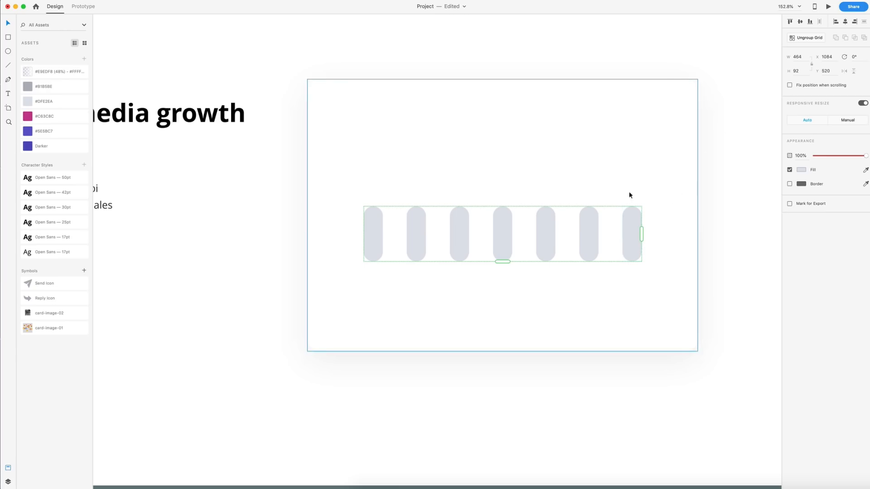
Step: Ungroup the repeat grid and stretch the second, third and fourth bars upward, with the third shorter than its two neighbours
left_click(802, 40)
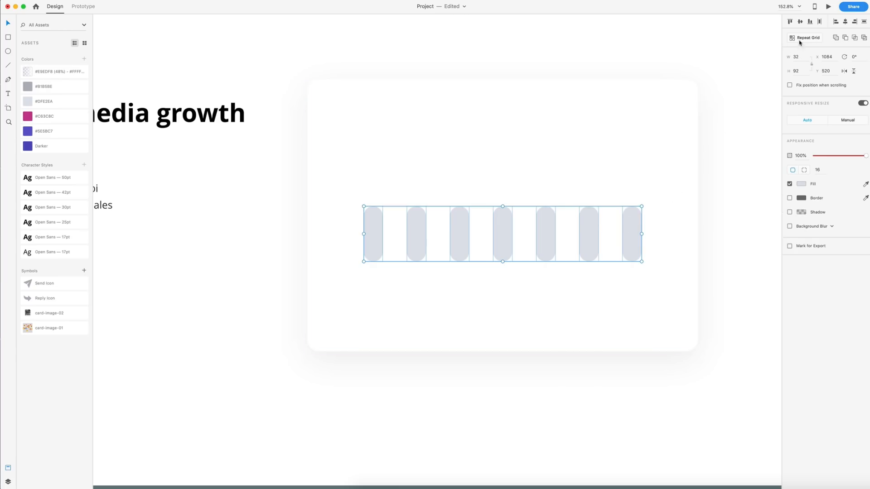
left_click(738, 213)
left_click(407, 228)
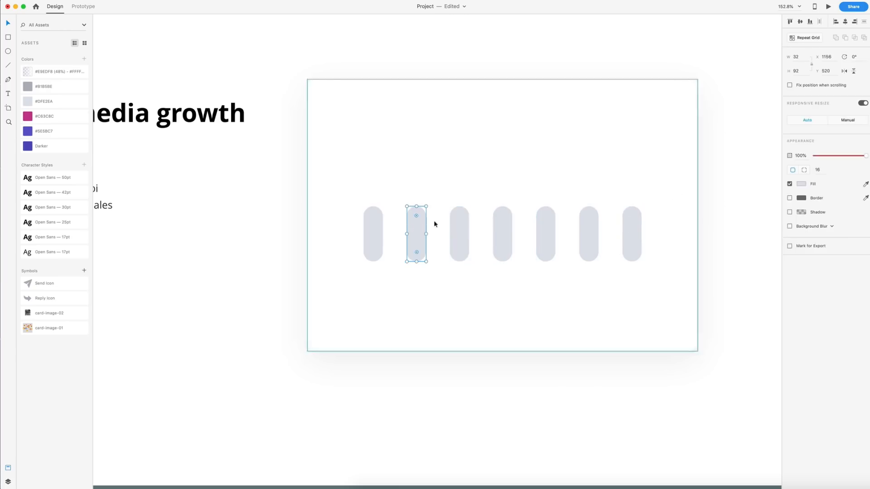
left_click_drag(416, 206, 416, 190)
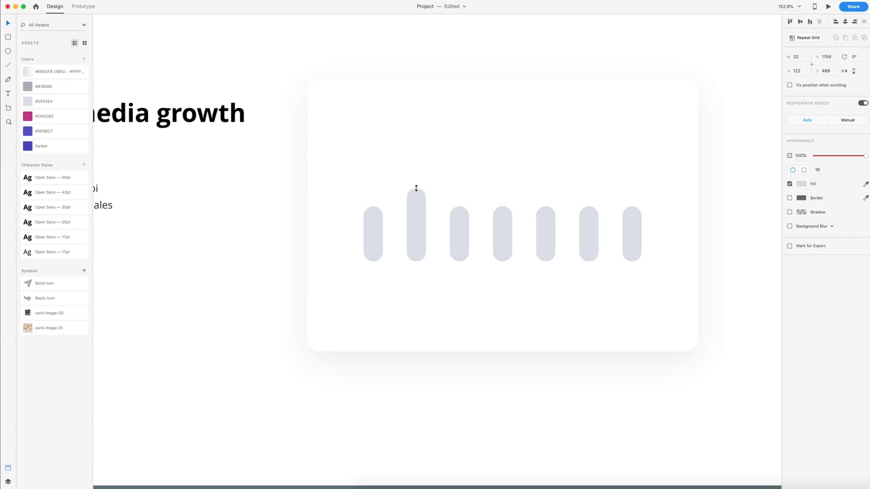
left_click(463, 221)
left_click_drag(460, 206, 459, 200)
left_click(507, 217)
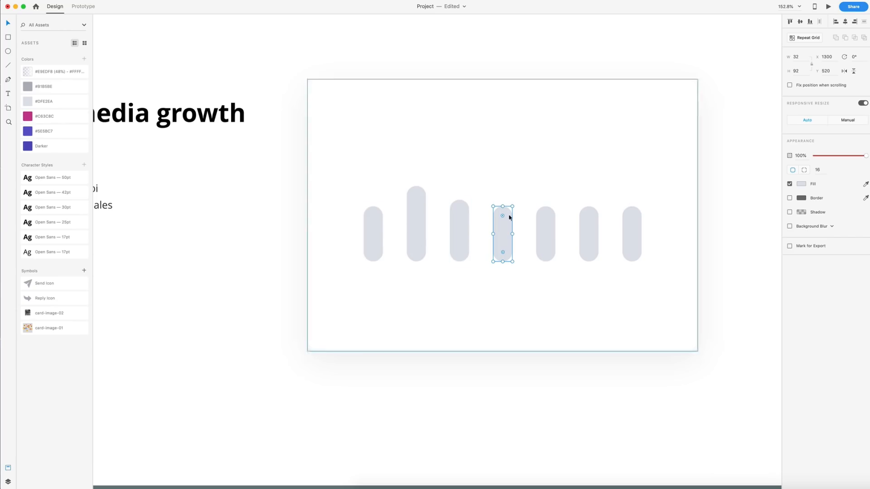
left_click_drag(503, 206, 503, 186)
Step: Stretch the fifth bar upward, the sixth to slightly below it, and the seventh to 195 high as the tallest
left_click(548, 224)
left_click_drag(545, 206, 546, 176)
left_click(585, 222)
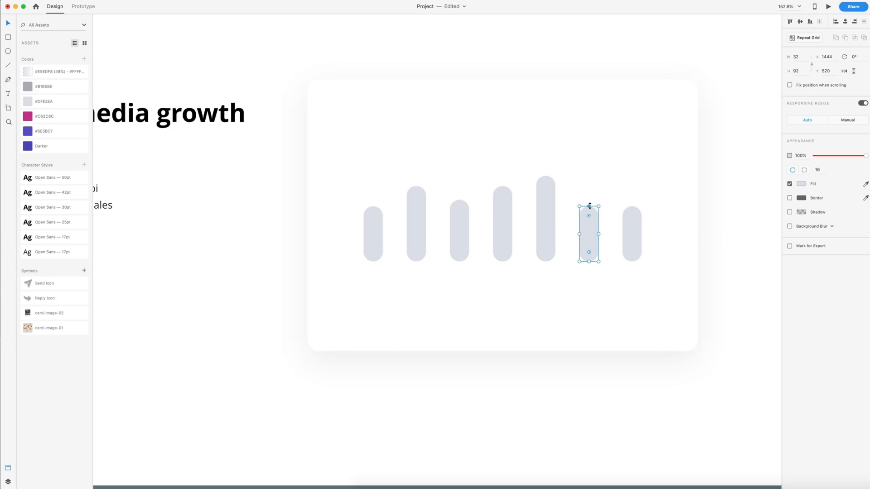
left_click_drag(590, 206, 585, 182)
left_click(633, 224)
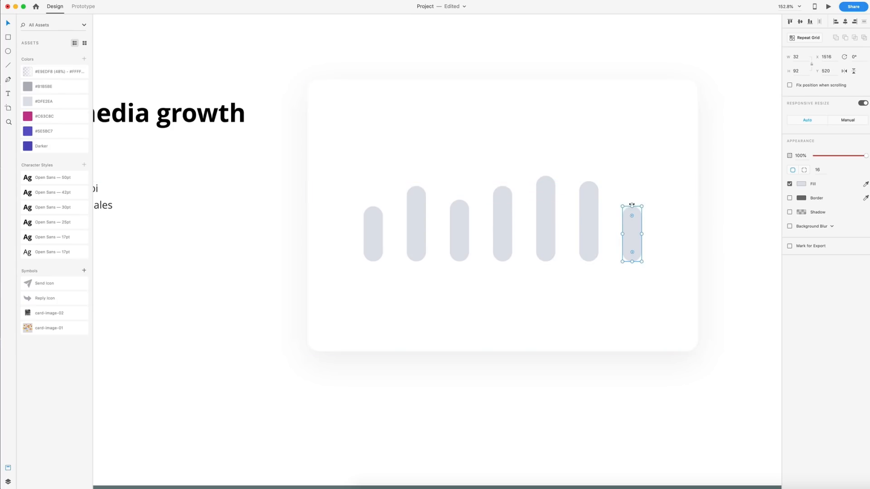
left_click_drag(632, 206, 631, 145)
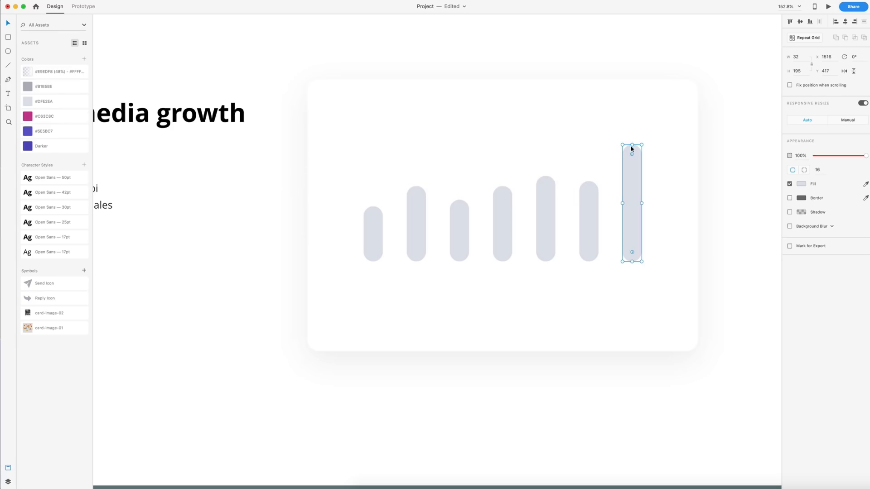
Step: Fill the seventh, tallest bar with the saved magenta asset colour and deselect it
left_click(29, 116)
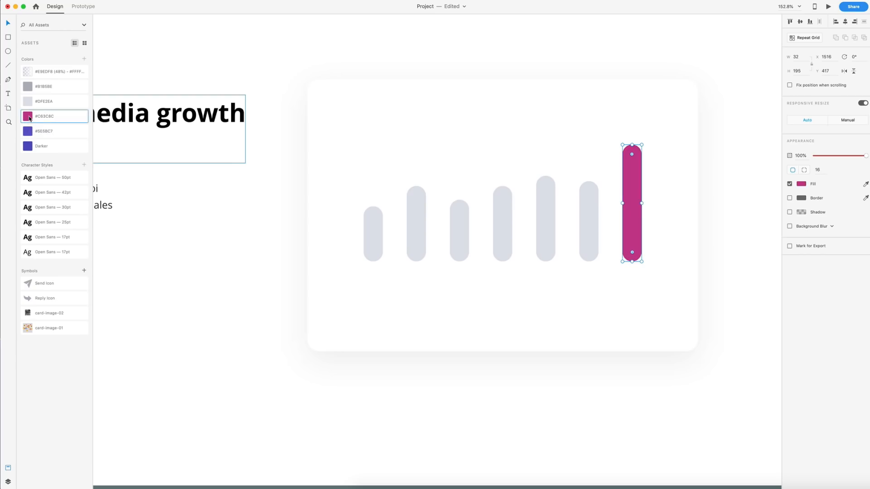
key("Escape")
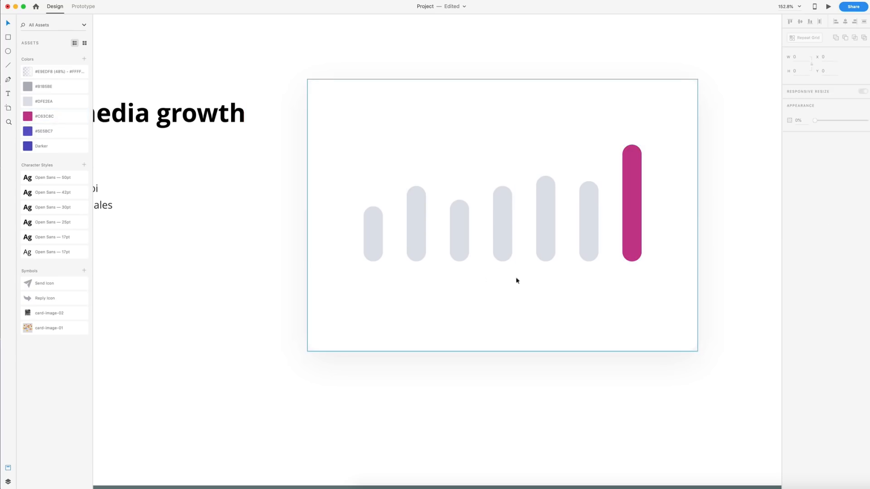
Step: Add a "Sun" text label in the bold Open Sans 17pt character style, centred under the first bar at X 1084
key("t")
left_click(398, 286)
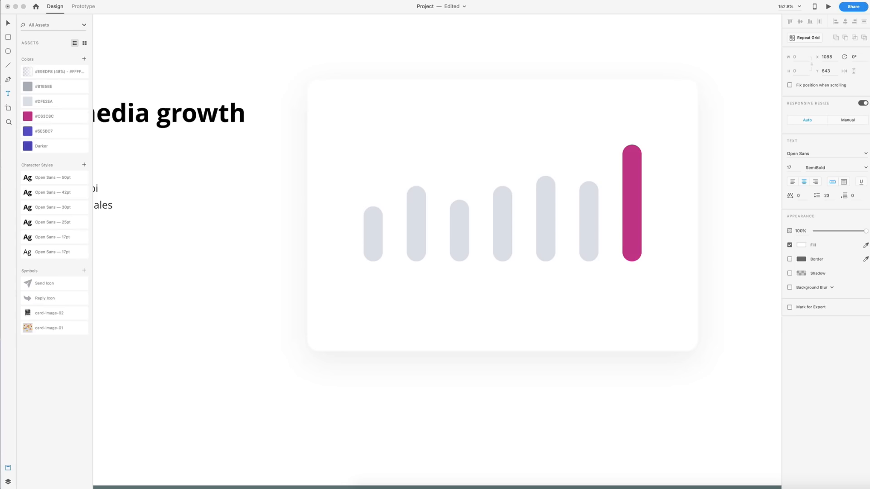
left_click(8, 23)
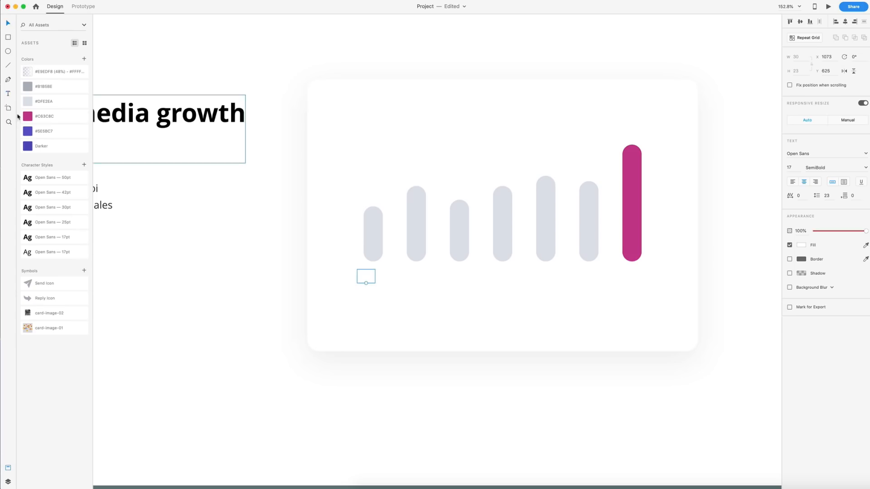
left_click(26, 240)
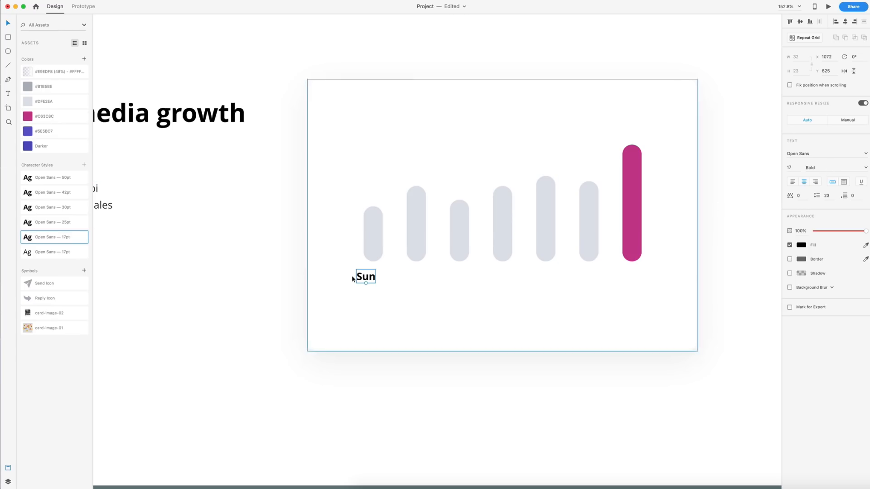
left_click_drag(366, 277, 375, 275)
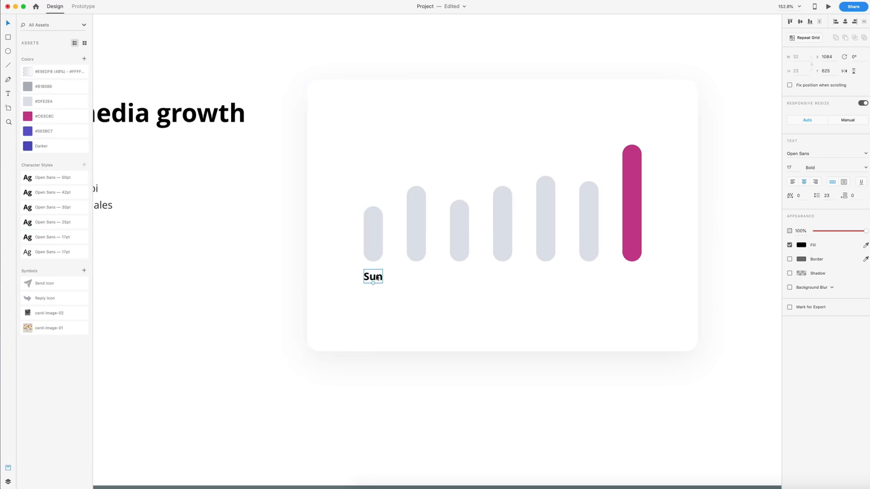
Step: Duplicate the Sun label under each of the other six bars, with the row of labels at Y 627
key("super+Tab")
left_click(372, 275)
left_click_drag(374, 276, 415, 277)
left_click_drag(415, 277, 626, 281)
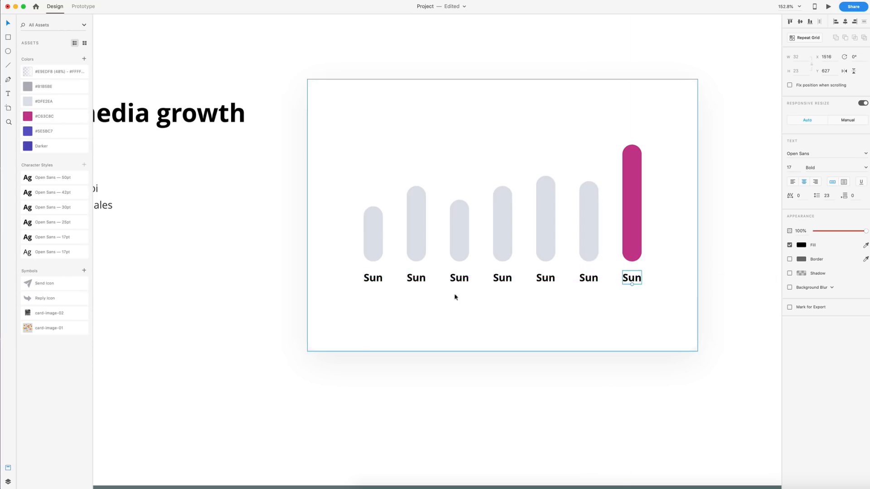
Step: Change the labels under the second to fifth bars to Mon, Tue, Wed and Thu
double_click(416, 277)
type("Mon")
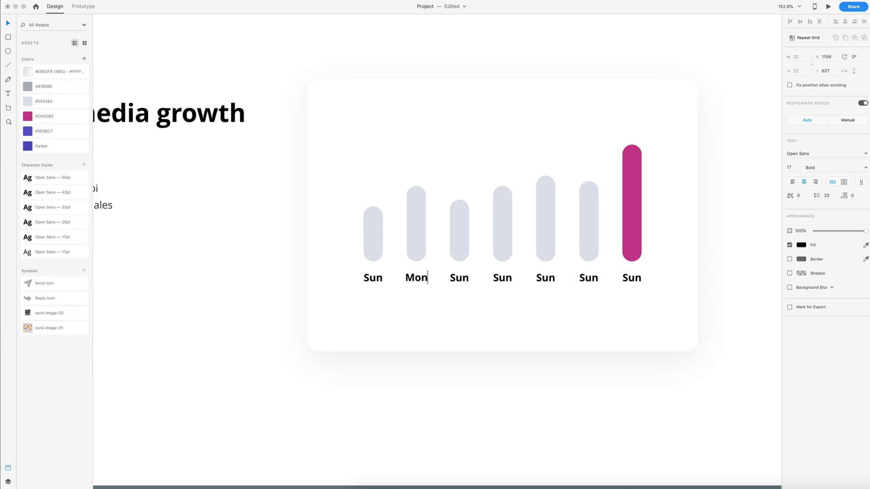
double_click(461, 278)
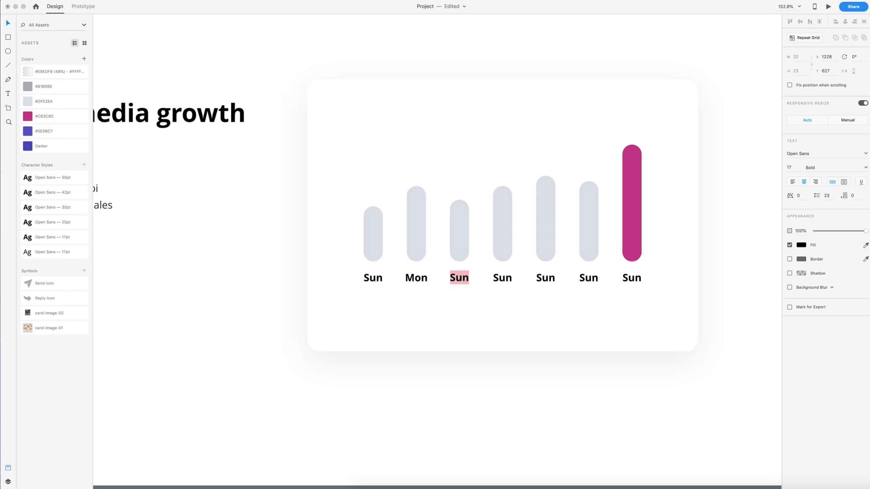
type("Tue")
double_click(502, 278)
type("Wed")
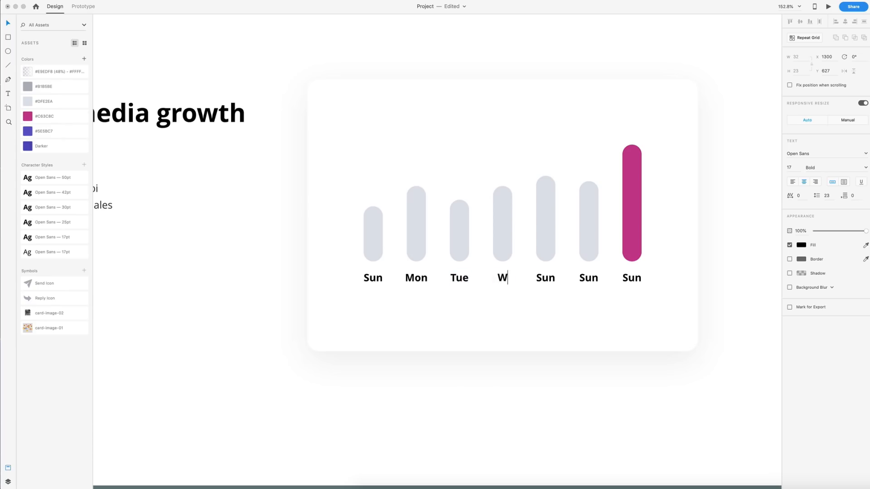
double_click(552, 279)
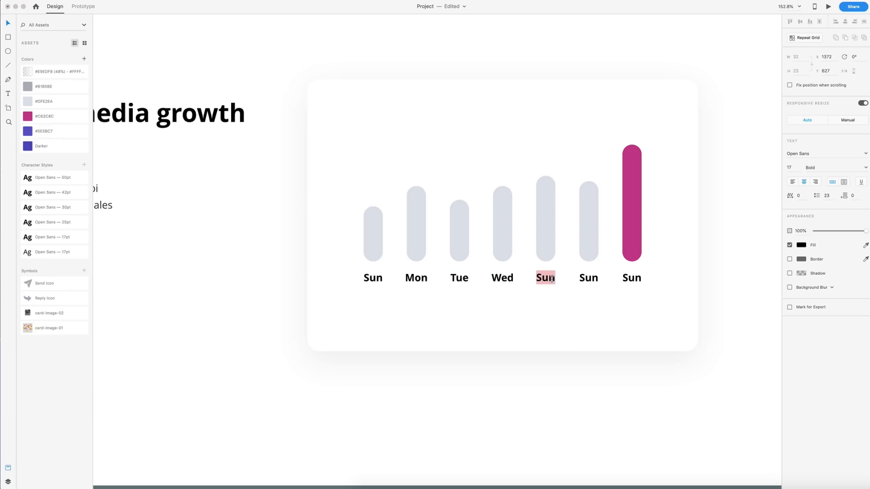
type("Thu")
Step: Change the labels under the sixth and seventh bars to Fri and Sat
double_click(588, 278)
type("Fru")
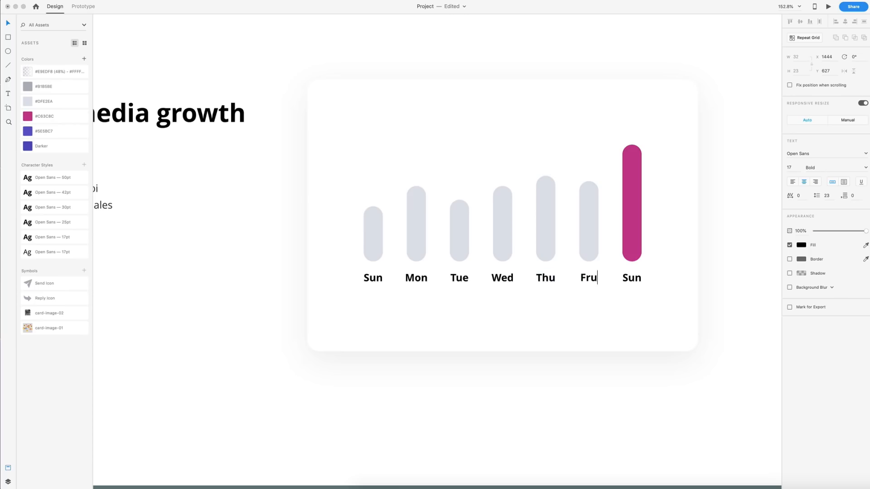
key("BackSpace")
type("i")
double_click(632, 279)
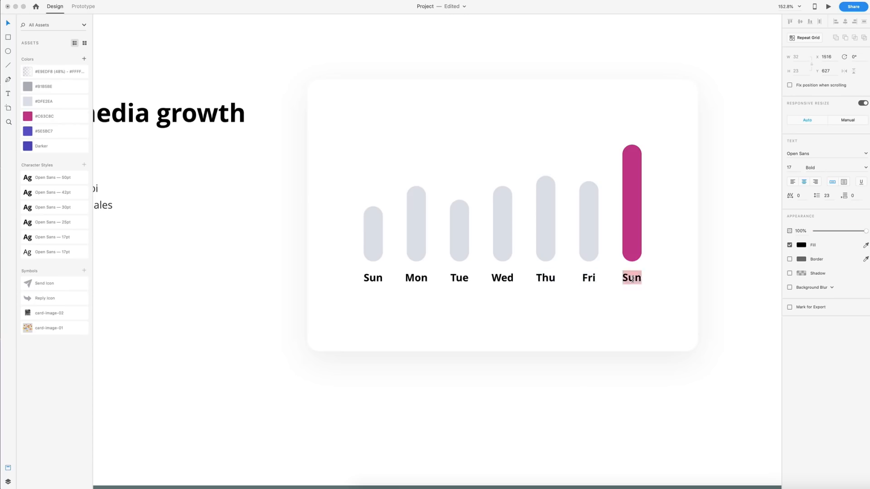
type("Sat")
key("Escape")
Step: Draw a 16 by 16 circle below the Sun label at X 1084, Y 696, with magenta fill and no border
key("e")
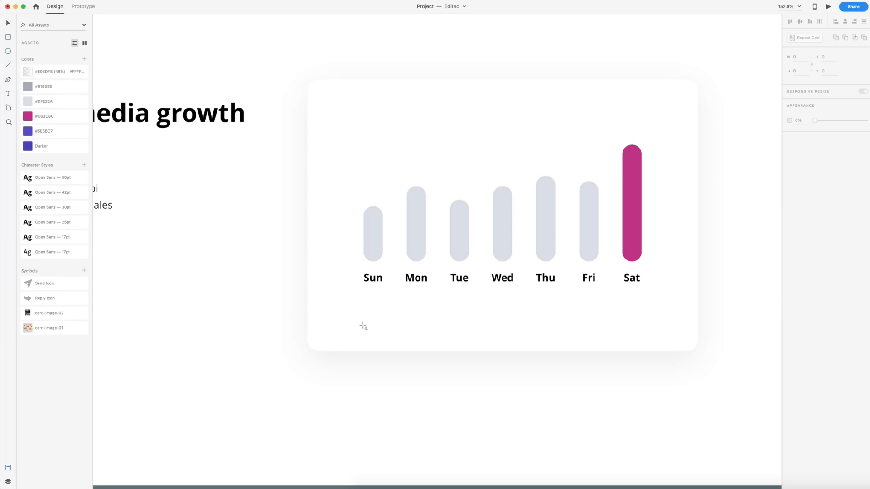
left_click_drag(364, 312, 374, 322)
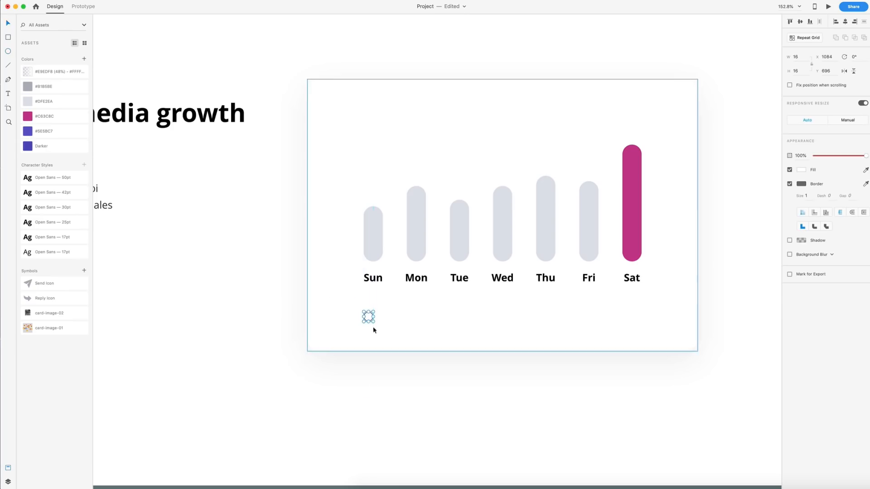
left_click(27, 117)
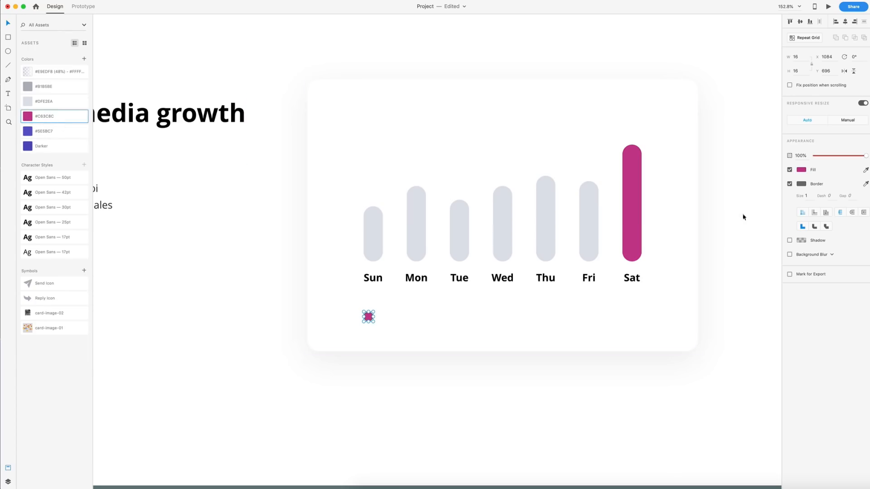
left_click(789, 184)
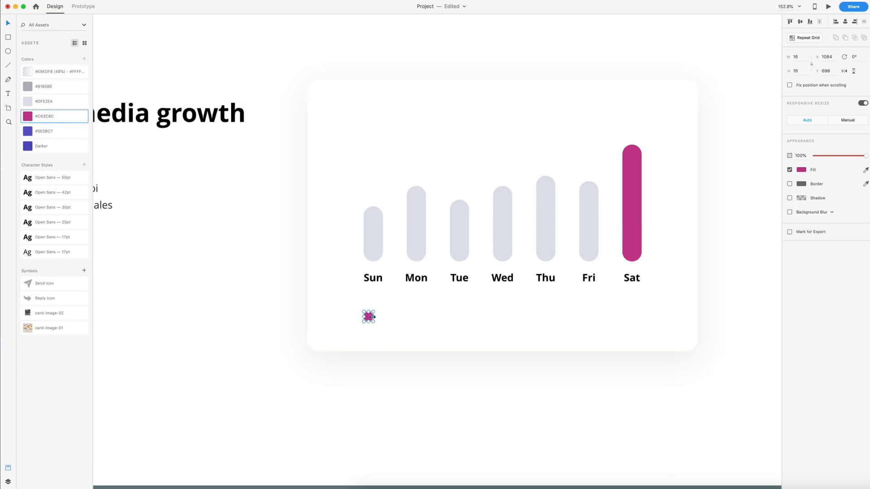
Step: Duplicate the magenta circle horizontally to X 1420 and fill the copy with the light grey sampled from the bars
left_click_drag(370, 320, 571, 319)
key("i")
left_click(545, 253)
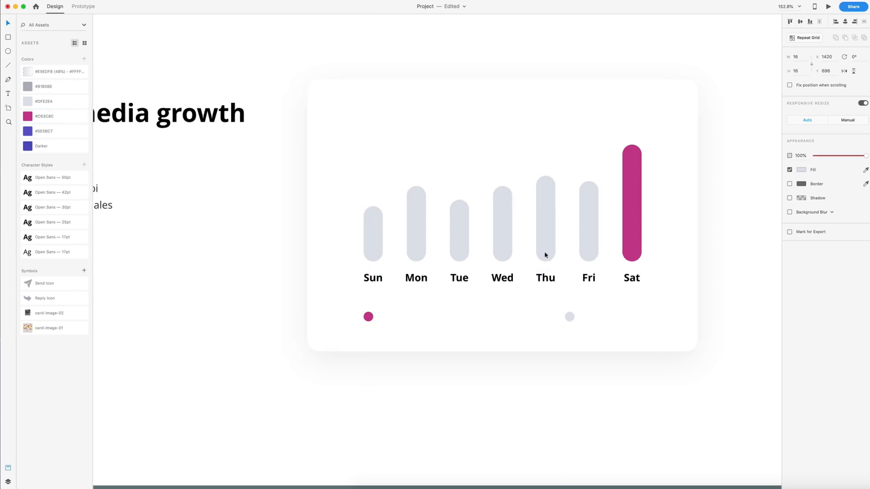
Step: Copy the Sun label beside the magenta dot at X 1108, make it regular 17pt, left-aligned, and change it to "Goal Report"
left_click_drag(372, 278, 388, 317)
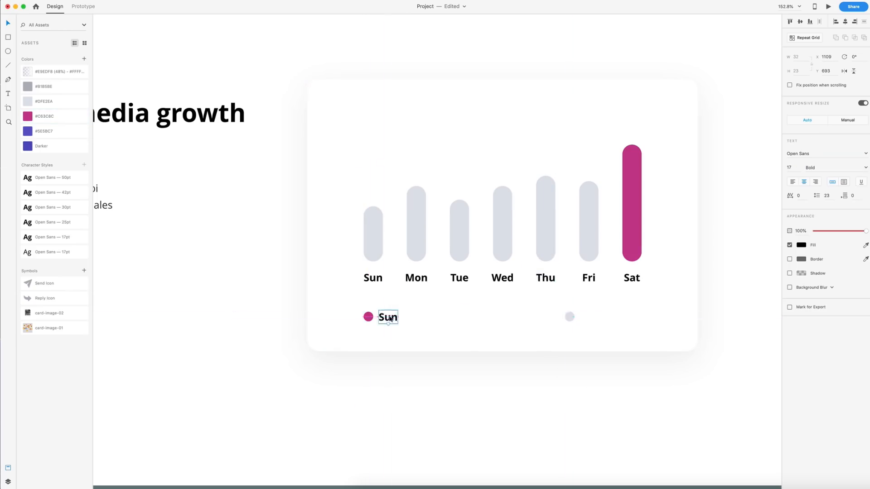
left_click(28, 254)
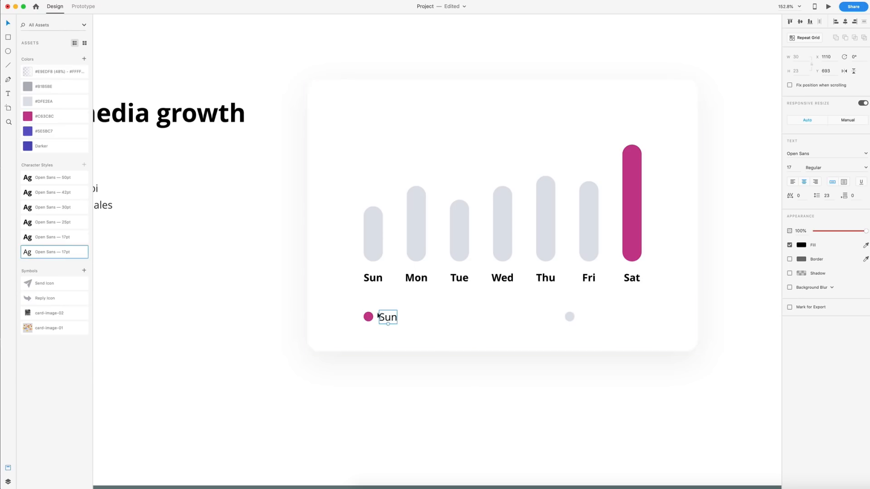
left_click_drag(384, 321, 384, 320)
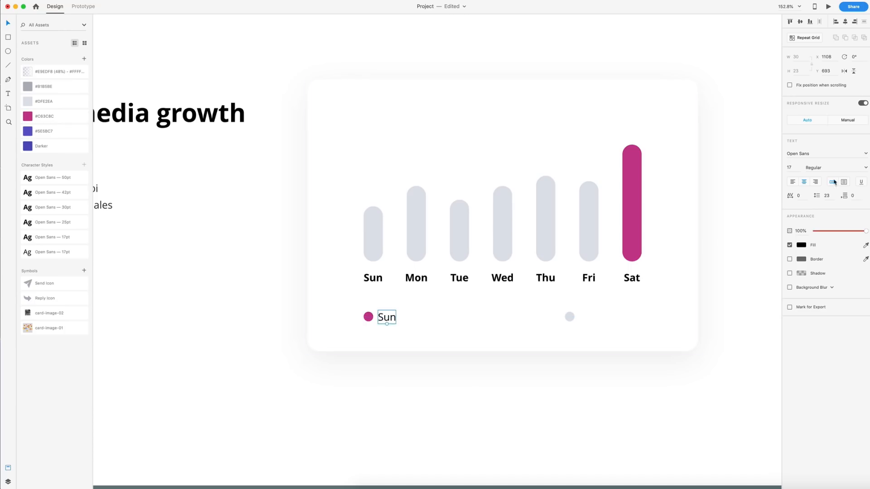
double_click(380, 319)
type("Goal ")
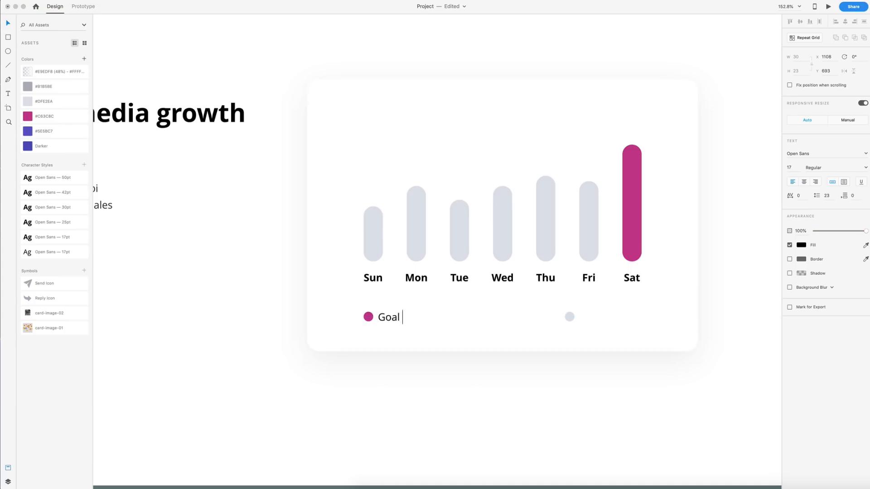
type("Report")
key("Escape")
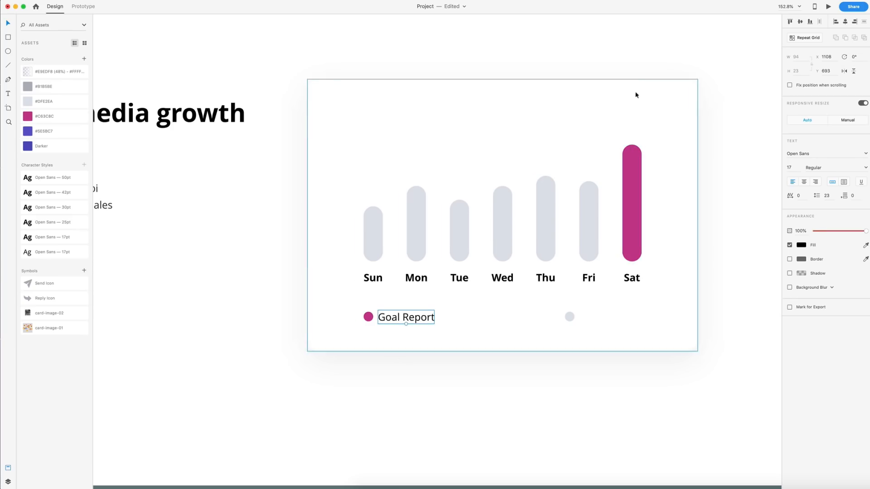
Step: Duplicate the Goal Report label beside the grey dot at X 1444 and change the copy to "Avg. daily report"
left_click_drag(400, 318, 600, 319)
key("Return")
type("Avg")
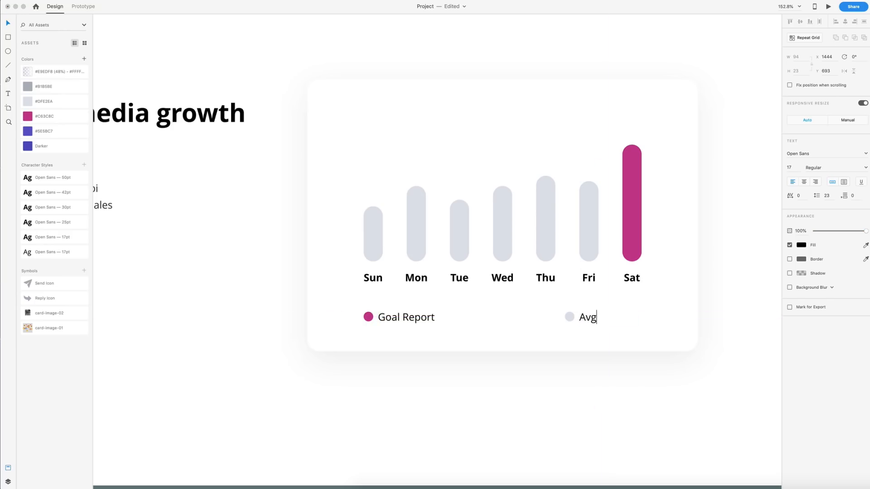
type(". daily Rep")
key("BackSpace")
key("BackSpace")
key("BackSpace")
key("BackSpace")
type("report")
Step: Change the capital R in the magenta dot's legend label to lowercase, making it "Goal report"
double_click(394, 320)
left_click(407, 317)
key("BackSpace")
type("r")
Step: Move the grey dot and its Avg. daily report label together to X 1395, ending flush with the seventh bar's right edge
left_click(591, 323)
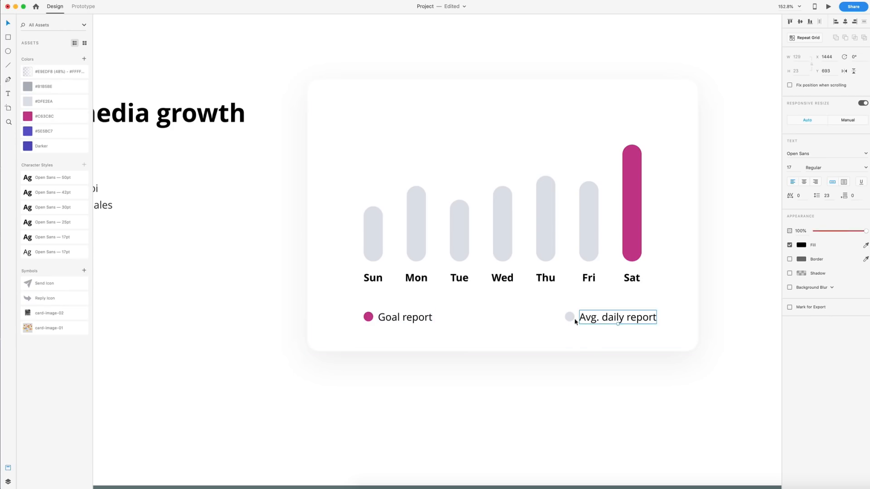
left_click(573, 319, "shift")
left_click_drag(614, 317, 603, 317)
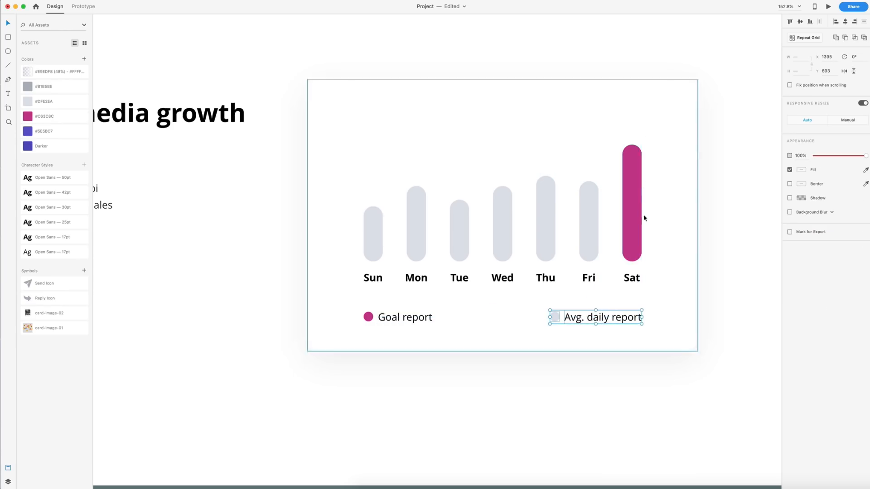
Step: Select both legend dots with their labels and nudge them up 4 px to Y 689
left_click(735, 279)
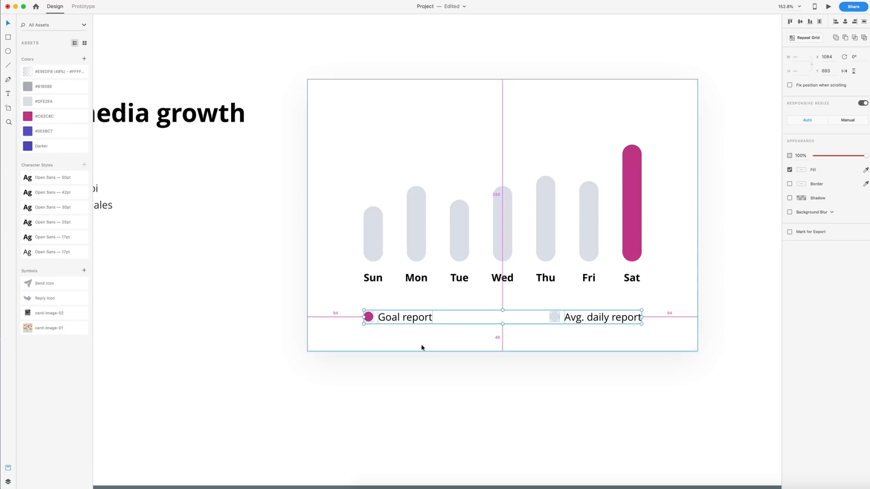
key("Up")
key("Up")
key("Up")
key("Up")
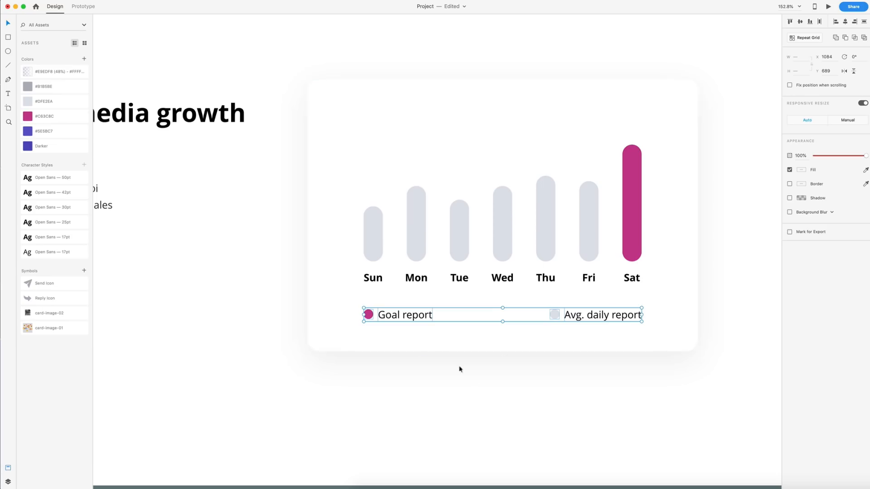
left_click(596, 383)
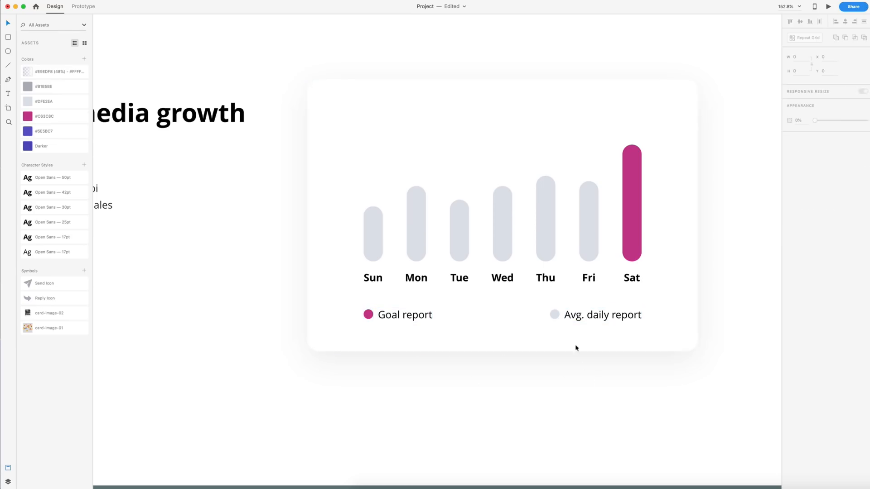
Step: Add a "Social Statistics" heading above the bars, starting at X 1084, in the bold Open Sans 30pt character style
key("t")
left_click(363, 109)
type("So")
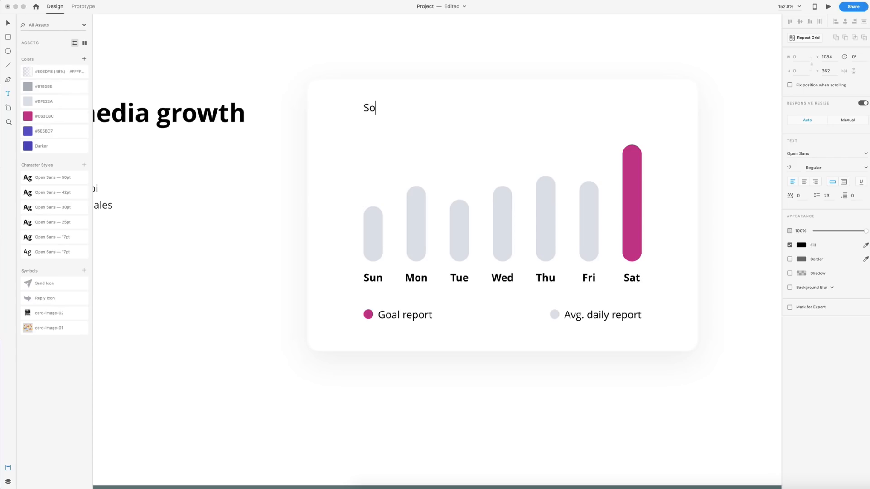
type("cial Statistics")
key("Escape")
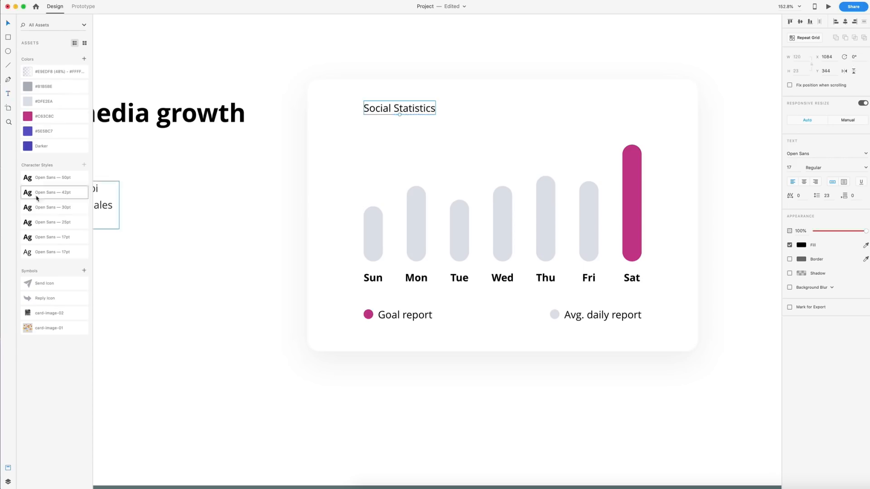
left_click(32, 208)
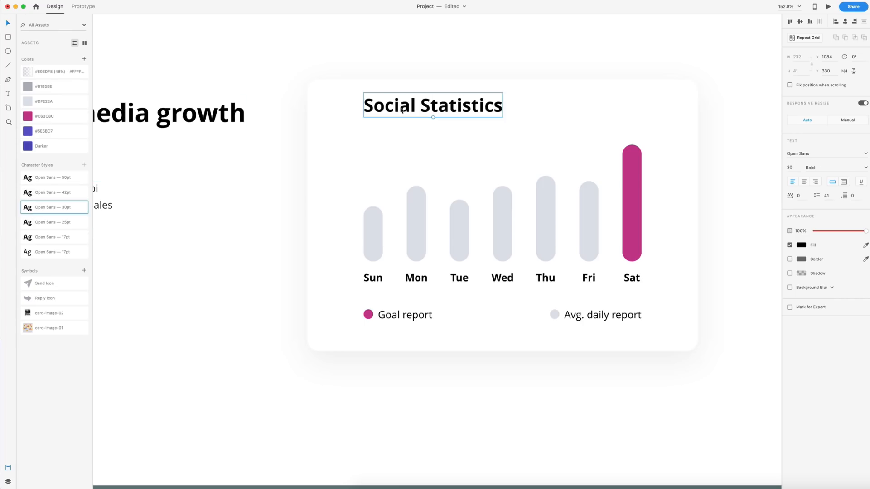
Step: Position the Social Statistics heading at X 1084, Y 358, left-aligned with the first bar and 50 px below the card's top
left_click_drag(402, 110, 426, 117)
key("alt")
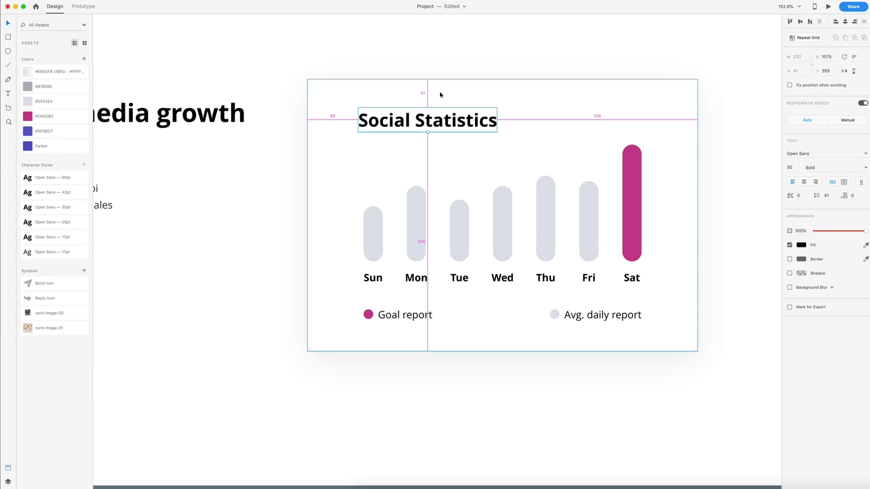
key("Down")
key("Down")
key("Down")
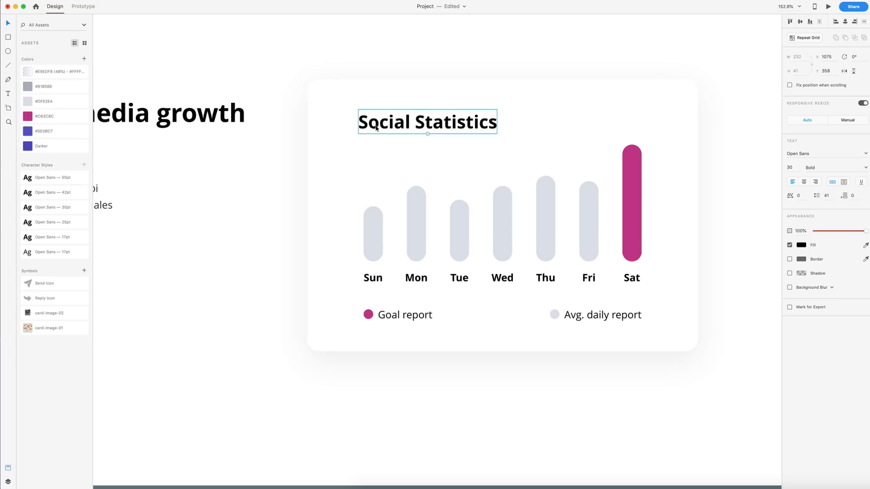
left_click_drag(377, 127, 385, 127)
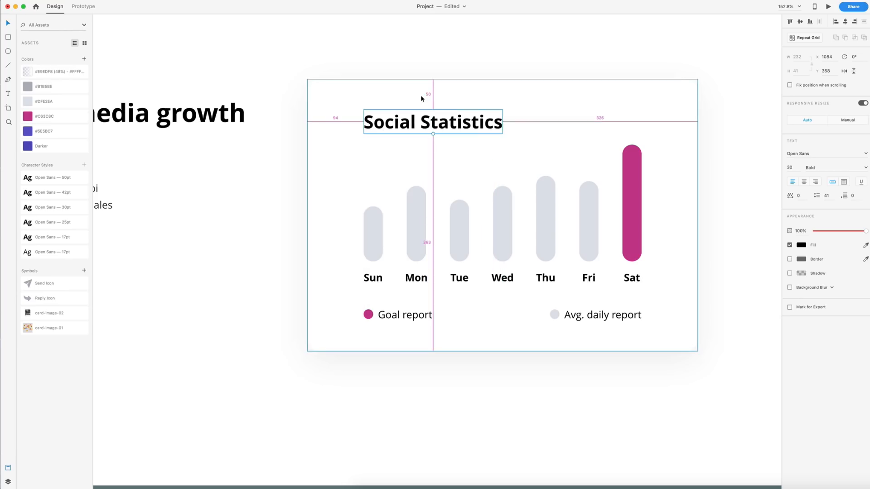
Step: Add the text "Last 7 days" under the Social Statistics heading in Open Sans Regular, size 17
key("t")
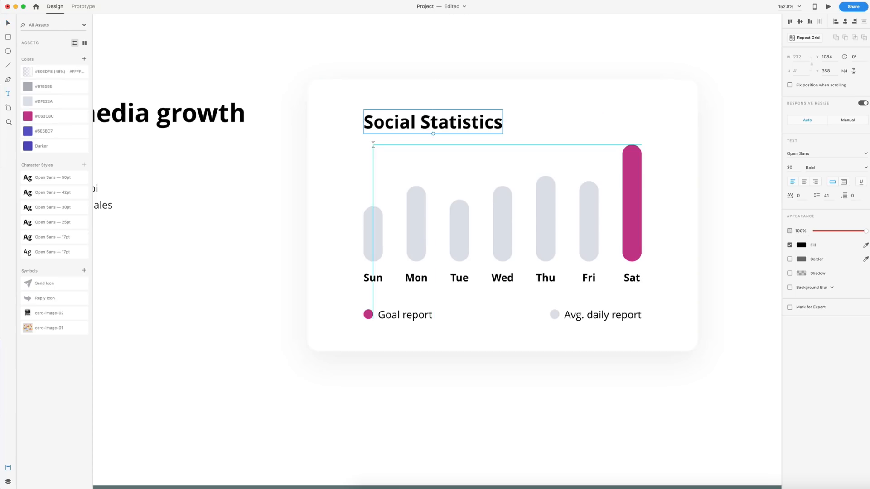
left_click(373, 145)
type("L")
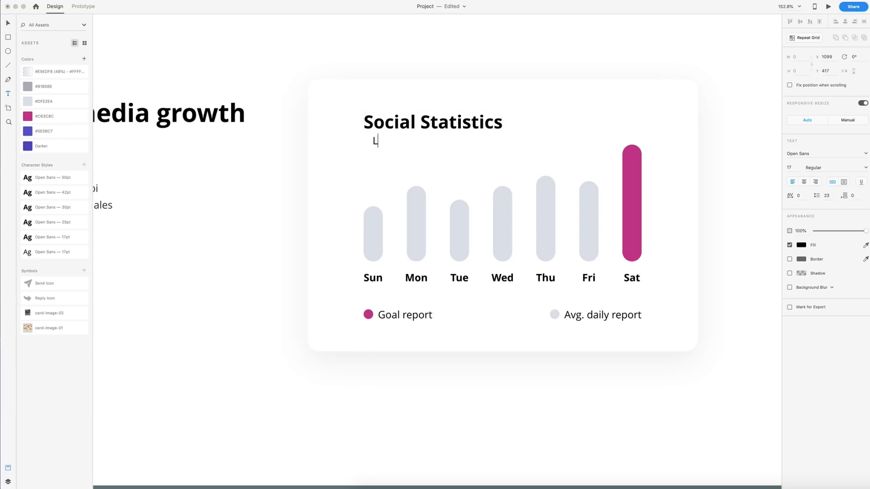
type("ast 7 day")
key("BackSpace")
key("BackSpace")
key("BackSpace")
key("BackSpace")
type("days")
left_click(8, 24)
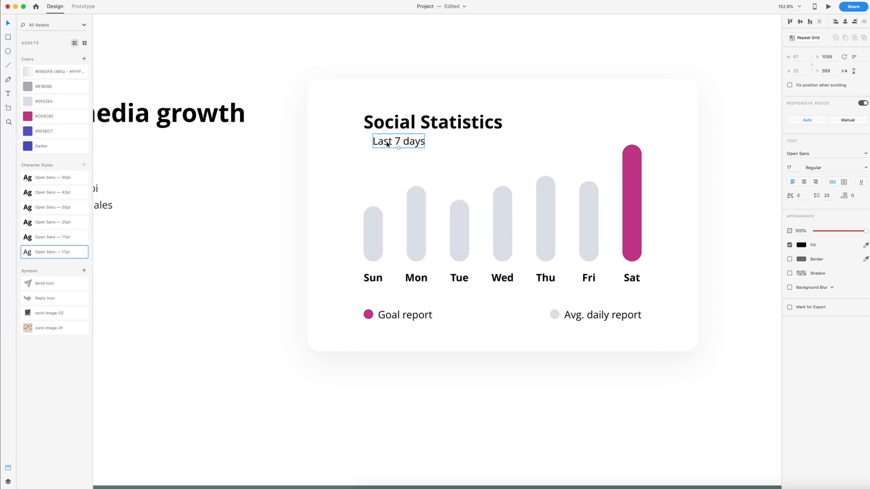
Step: Align the Last 7 days text with the heading at X 1084 and colour it with the grey #B1B5BE swatch
left_click_drag(389, 142, 378, 144)
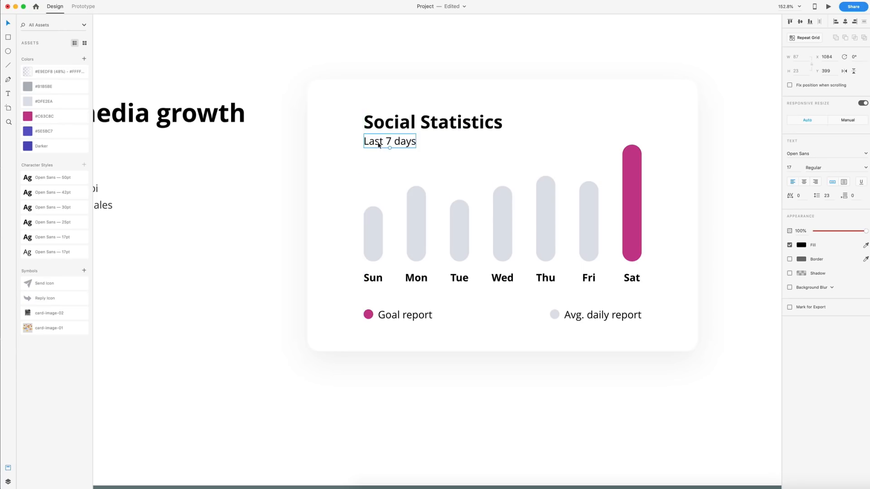
left_click(30, 88)
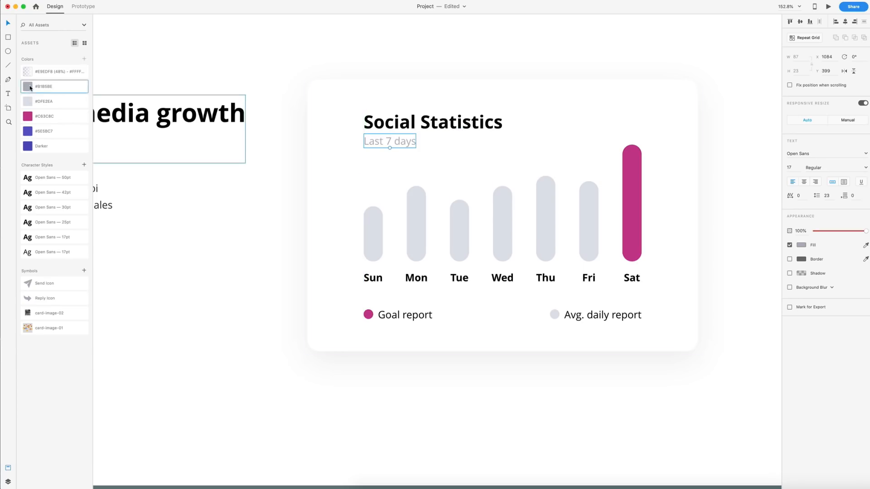
left_click(265, 219)
scroll(378, 260, "down", 5)
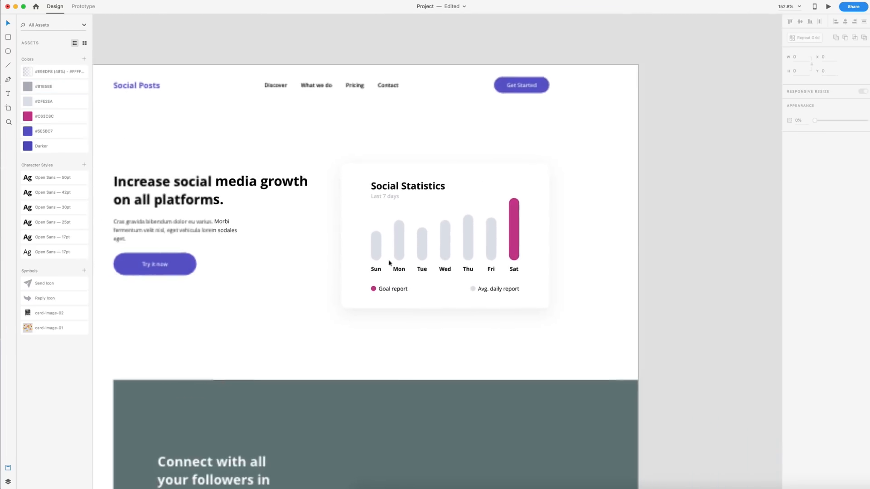
scroll(679, 251, "left", 4)
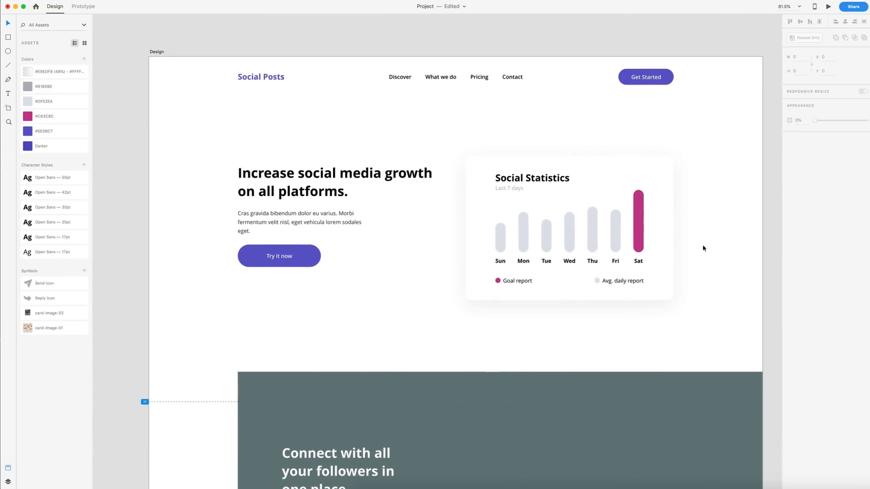
left_click_drag(705, 310, 456, 146)
left_click(636, 123)
Step: Fill the grey-green rectangle behind "Connect with all your followers in one place." with the lighter purple asset colour
scroll(697, 236, "down", 5)
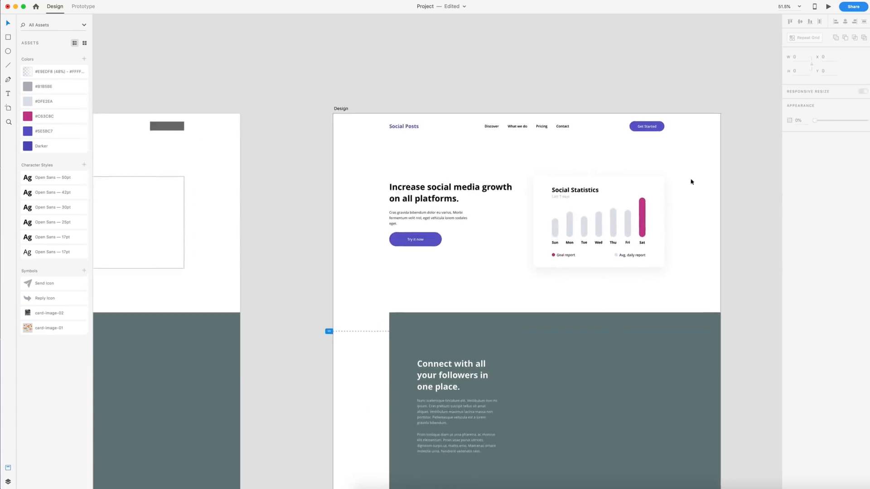
scroll(509, 213, "down", 5)
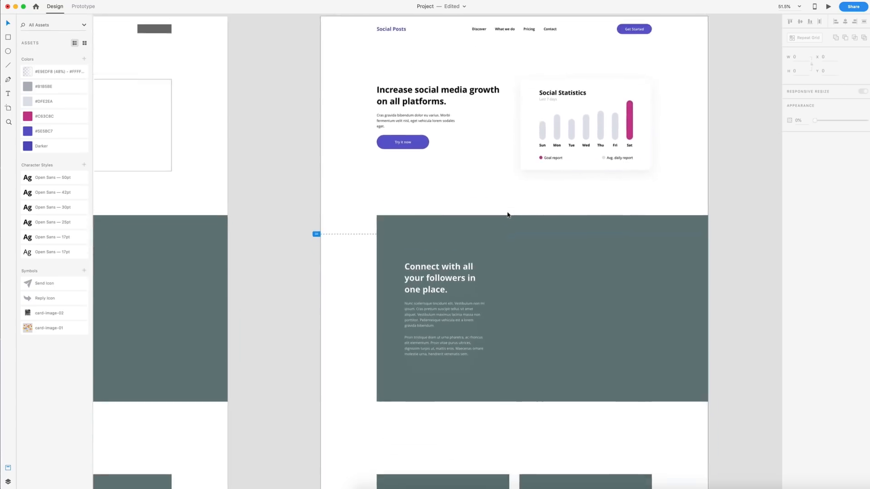
scroll(512, 216, "down", 1)
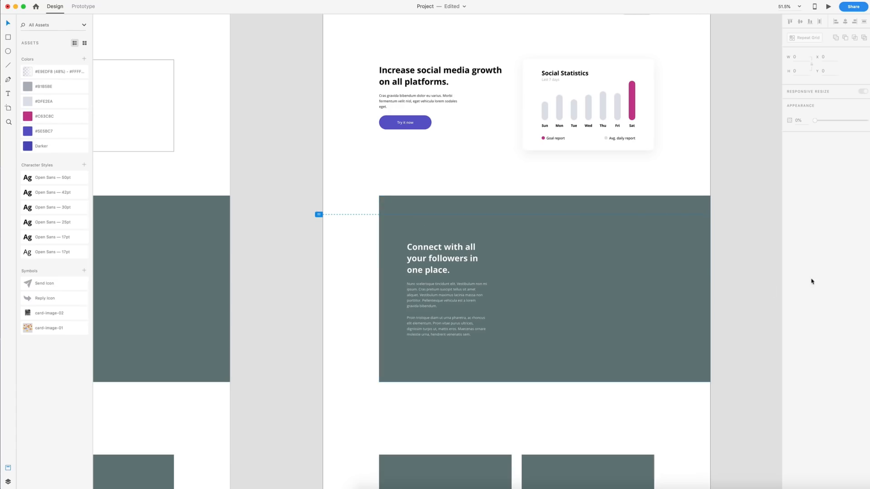
left_click(598, 248)
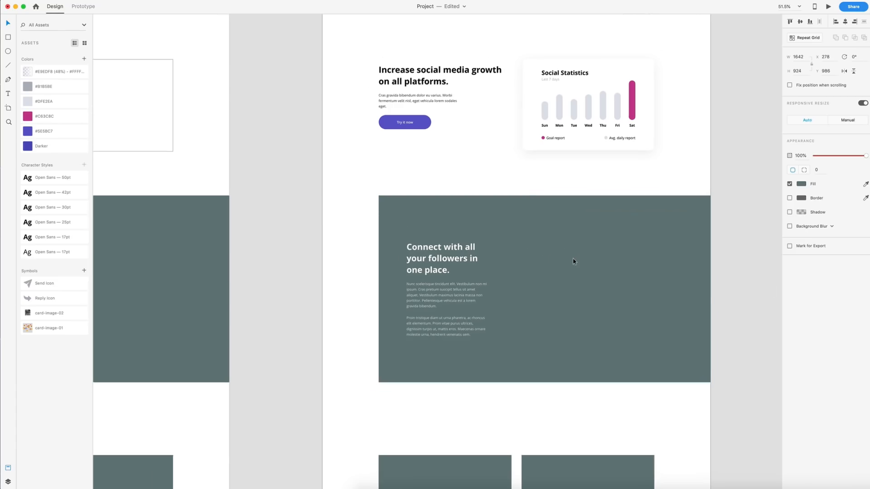
scroll(575, 259, "up", 4)
left_click(28, 131)
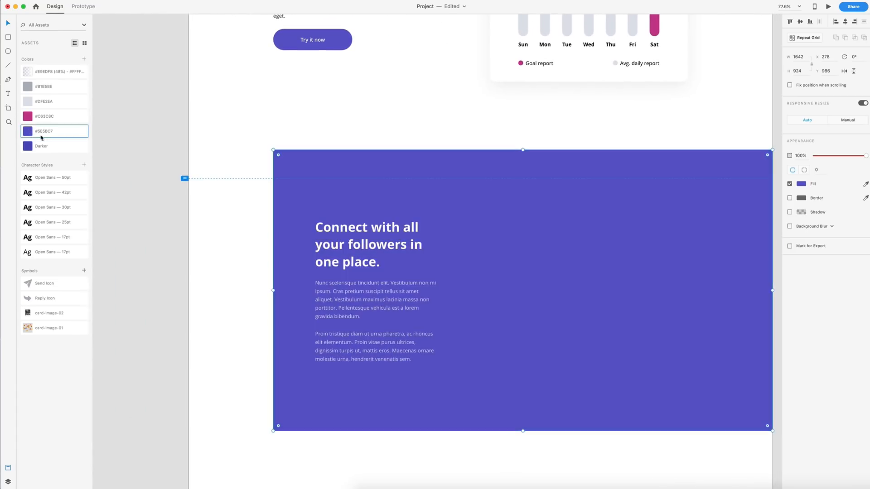
Step: Round only the purple rectangle's top-left and bottom-left corners with a radius of 20
scroll(664, 265, "right", 1)
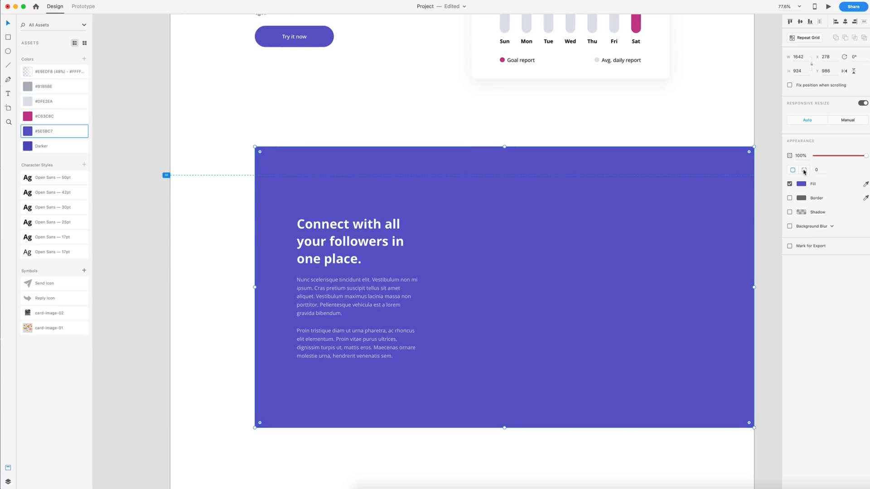
left_click(820, 170)
type("20")
left_click(858, 169)
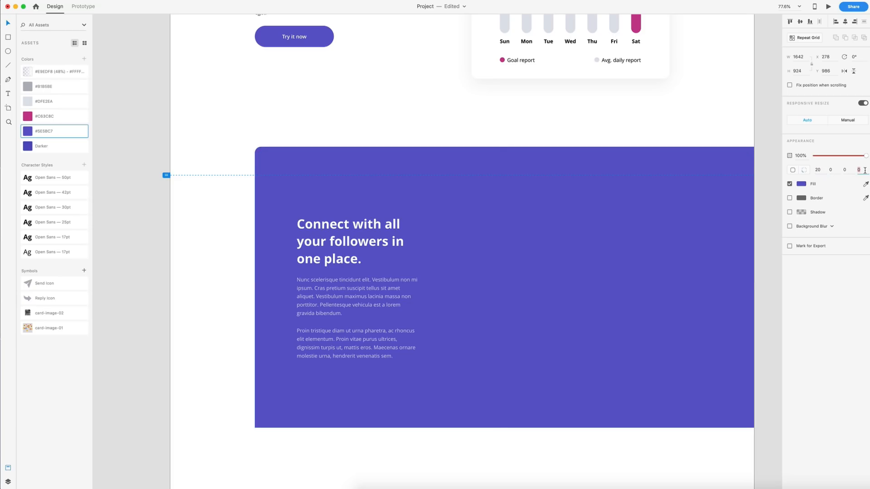
key("Return")
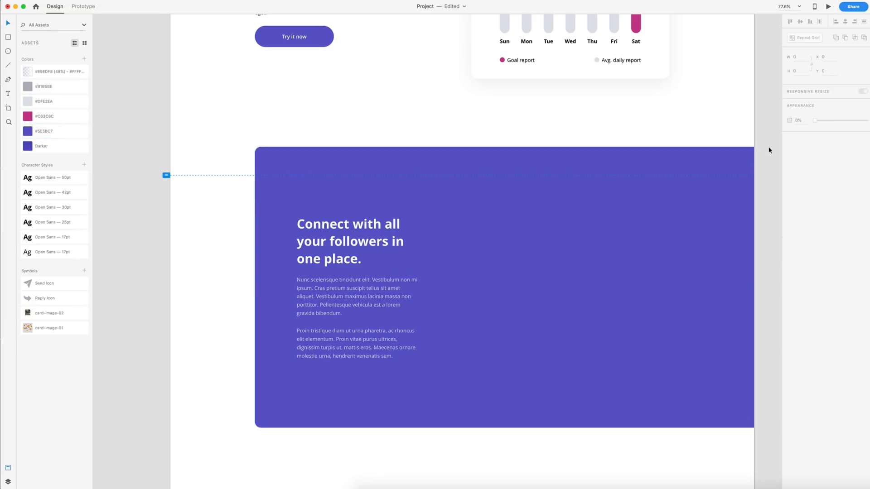
left_click(755, 150)
Step: Draw a closed Pen shape about 1304 by 431 px whose curved lower edge sweeps across the purple rectangle's upper-left corner
scroll(705, 292, "down", 1)
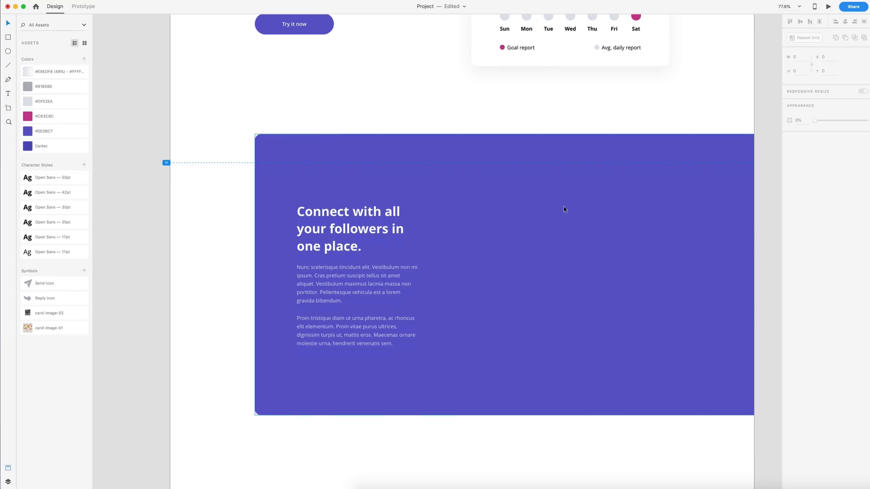
key("p")
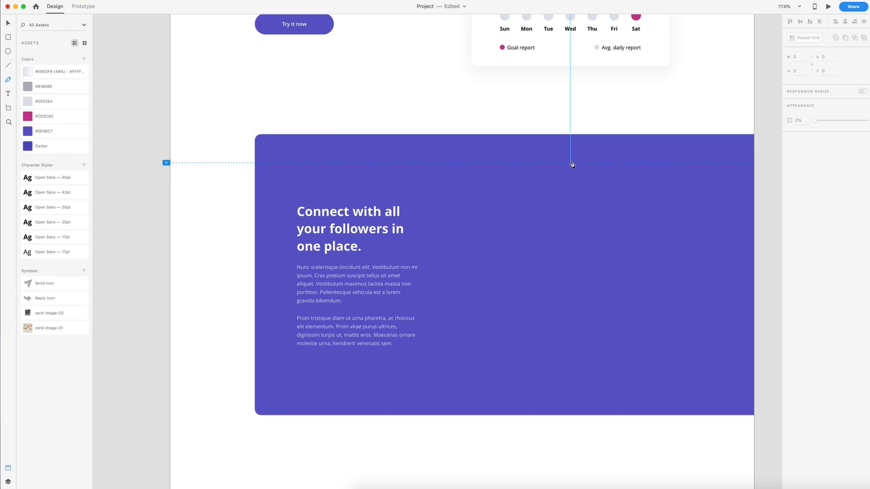
left_click(236, 212)
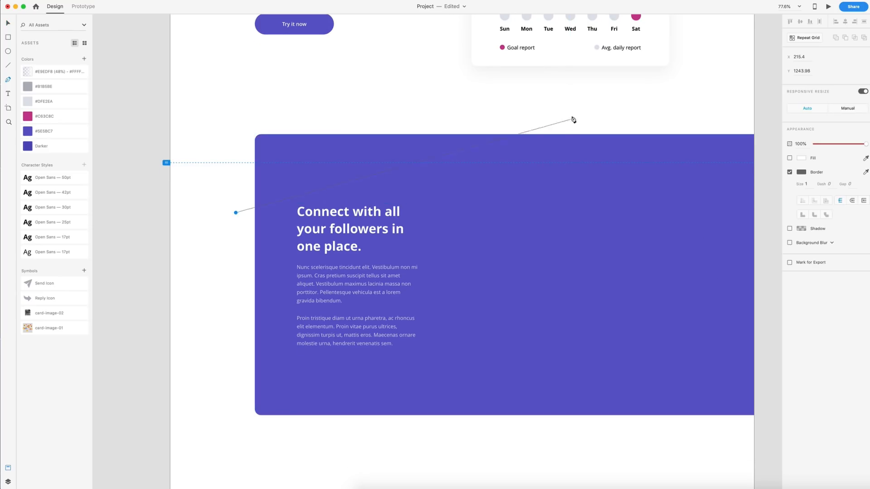
left_click_drag(586, 118, 757, 41)
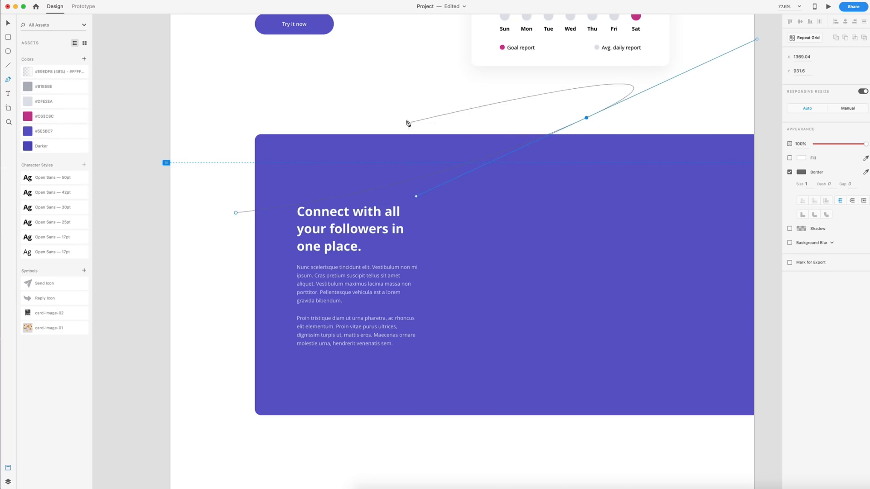
left_click(394, 113)
left_click(242, 104)
left_click(236, 213)
key("Escape")
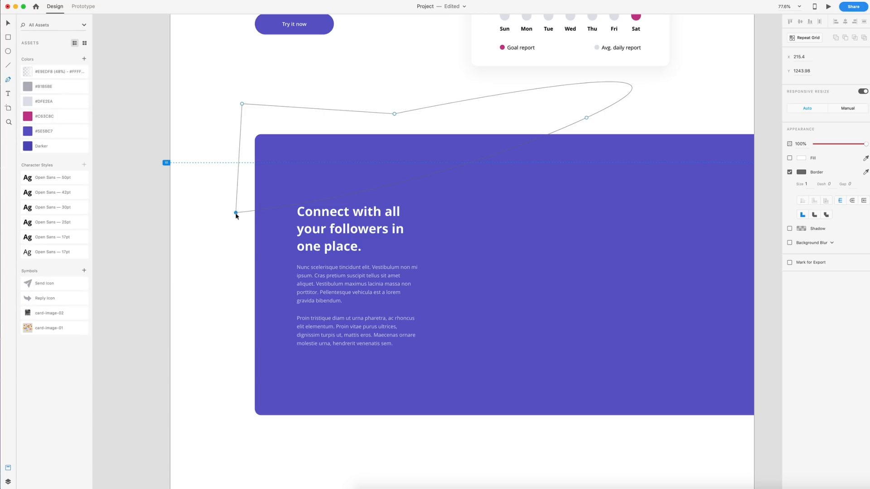
Step: Fill the upper-left Pen shape with the Darker purple asset colour and remove its border
left_click(32, 149)
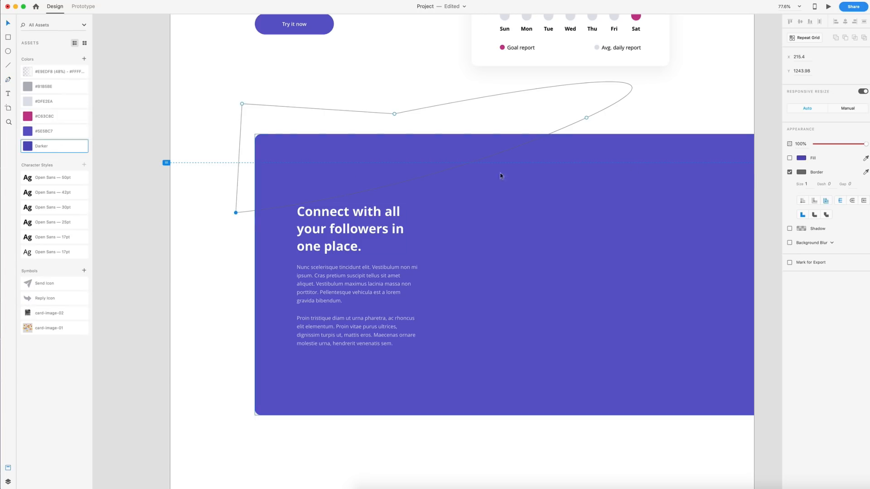
left_click(790, 158)
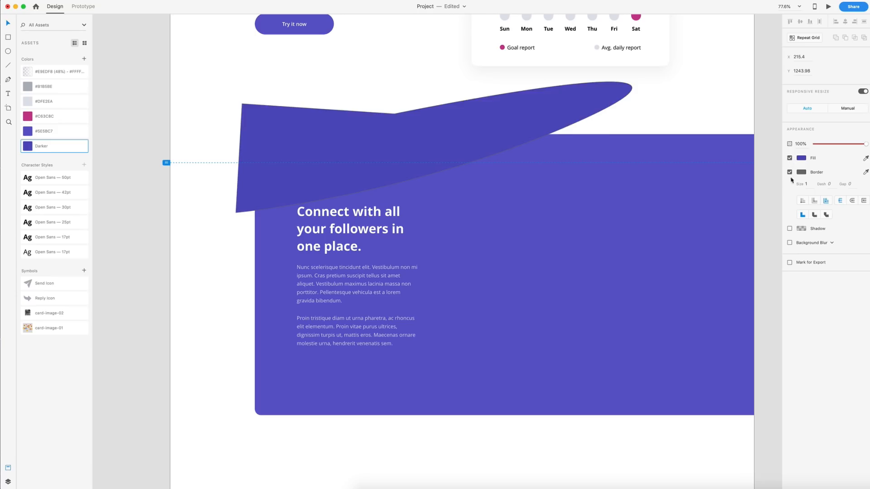
left_click(790, 172)
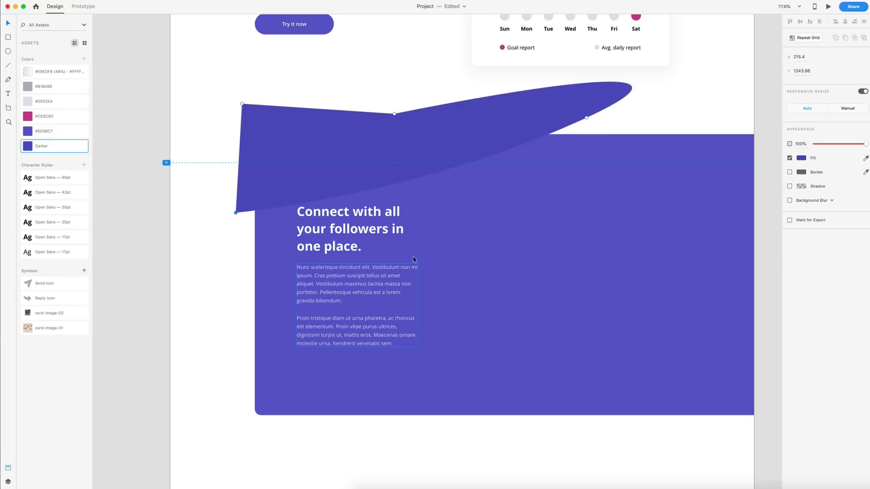
Step: Move the dark purple shape slightly up to X 212.4, Y 792.33
left_click(358, 175)
key("Escape")
left_click_drag(306, 181, 304, 175)
scroll(568, 273, "down", 2)
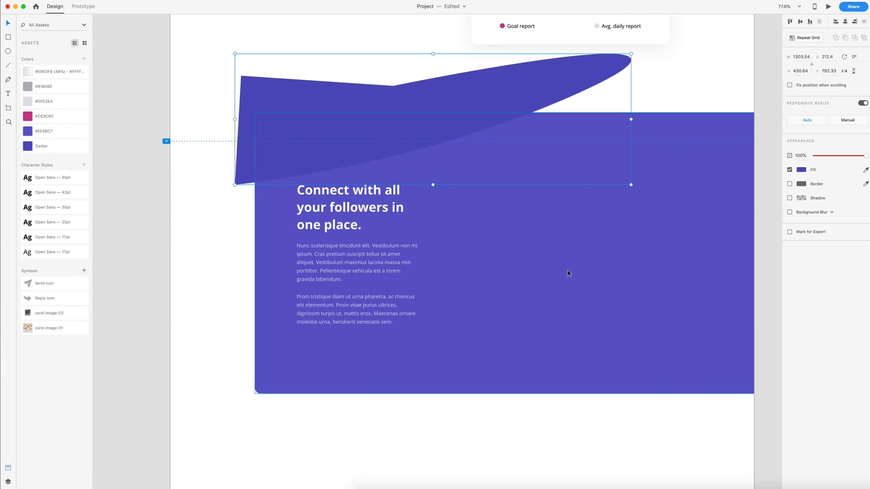
left_click(765, 299)
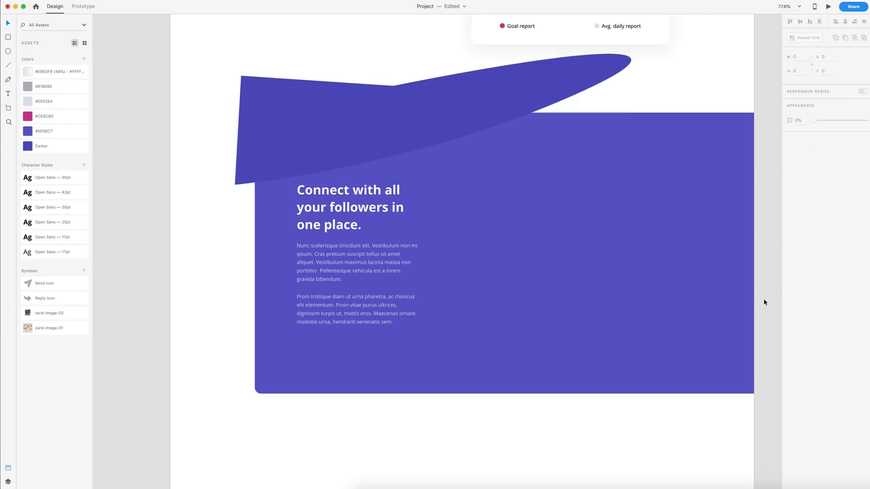
Step: Draw a second closed Pen shape curving over the purple rectangle's lower-right part and extending past its bottom and right edges
key("p")
left_click(766, 288)
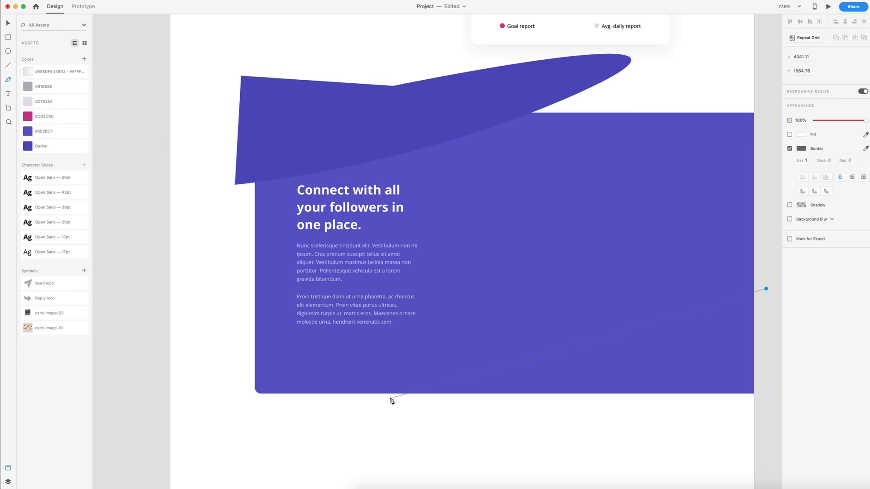
left_click_drag(380, 400, 320, 487)
left_click(469, 430)
left_click(652, 434)
left_click(776, 419)
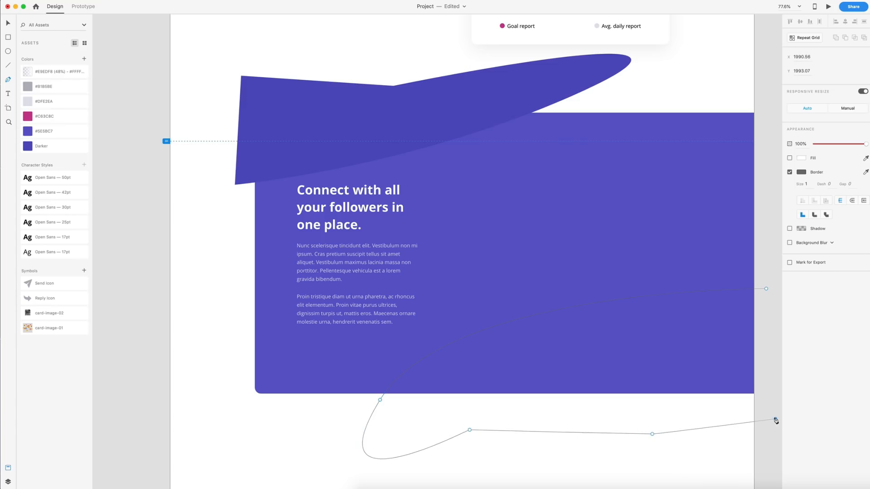
left_click(765, 289)
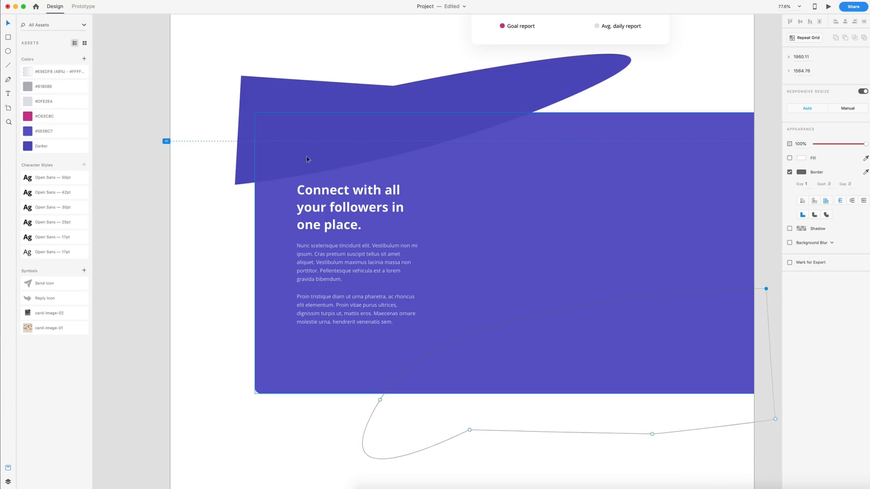
Step: Fill the lower-right Pen shape with the pink asset colour and remove its border
left_click(28, 119)
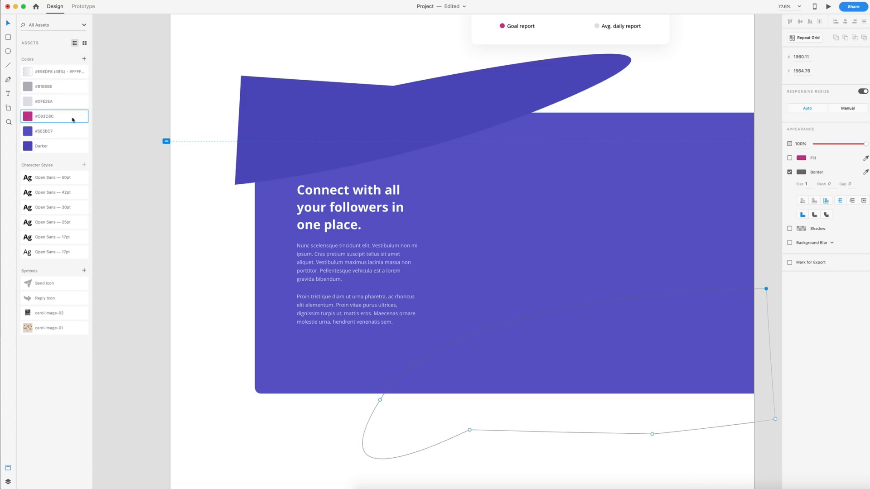
left_click(790, 158)
left_click(790, 173)
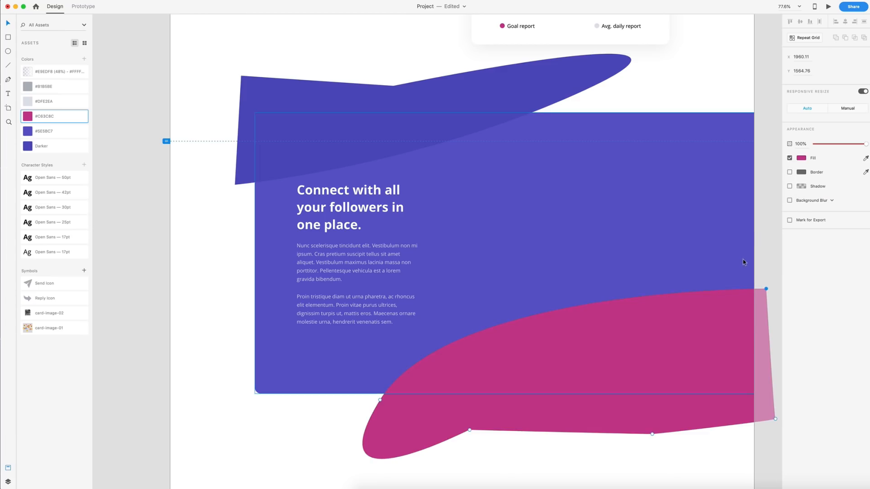
left_click(770, 260)
Step: Bring the purple rectangle to the front and use it to mask the dark purple and pink shapes
scroll(771, 262, "down", 3)
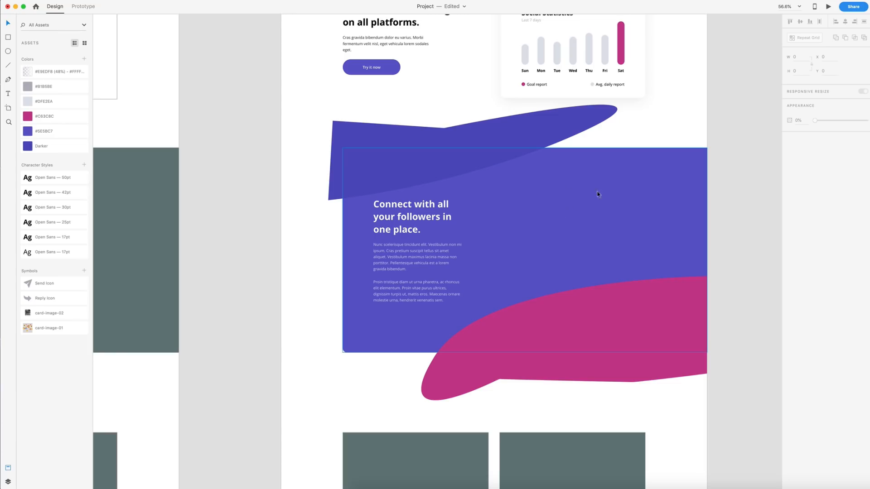
left_click(569, 220)
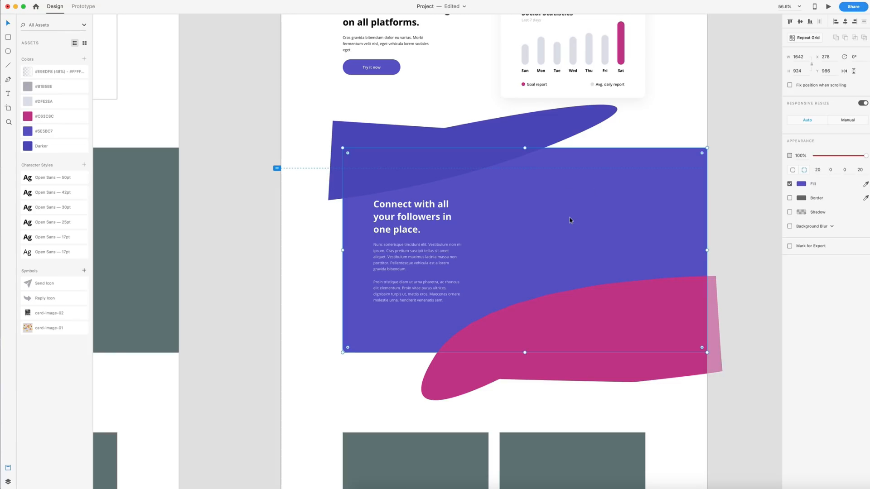
key("super+shift+bracketright")
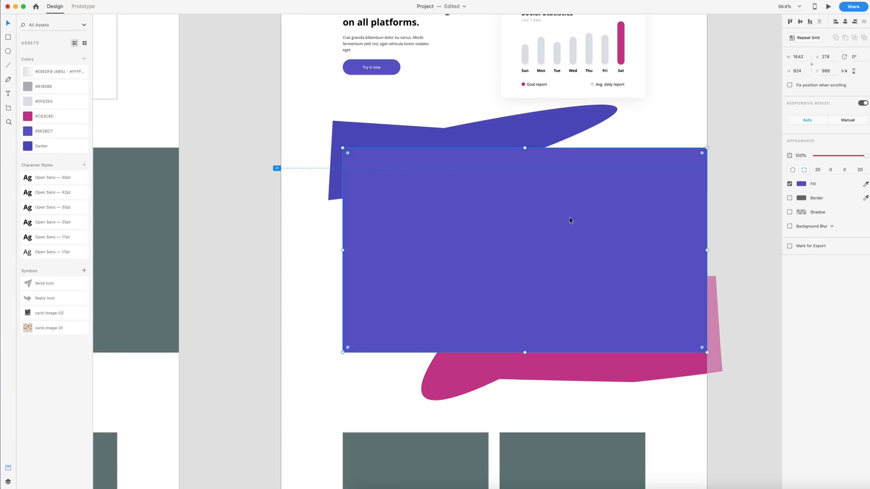
left_click(522, 133, "shift")
left_click(592, 373, "shift")
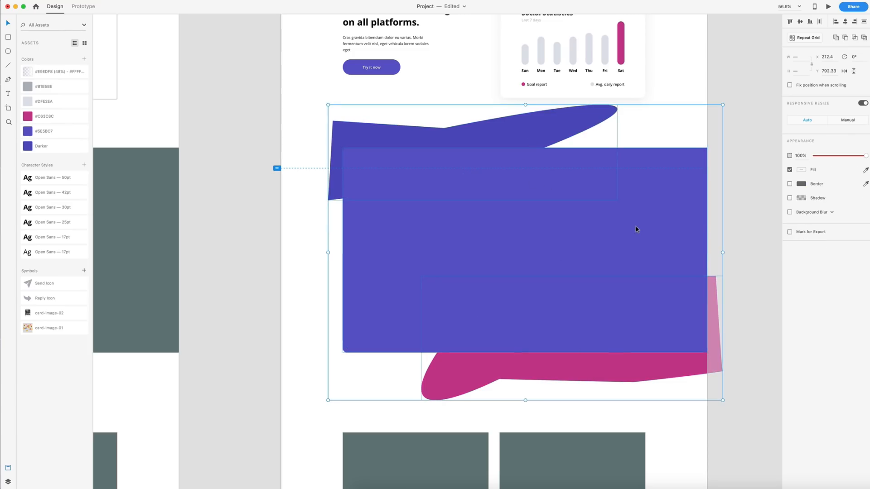
key("super+shift+m")
left_click(744, 235)
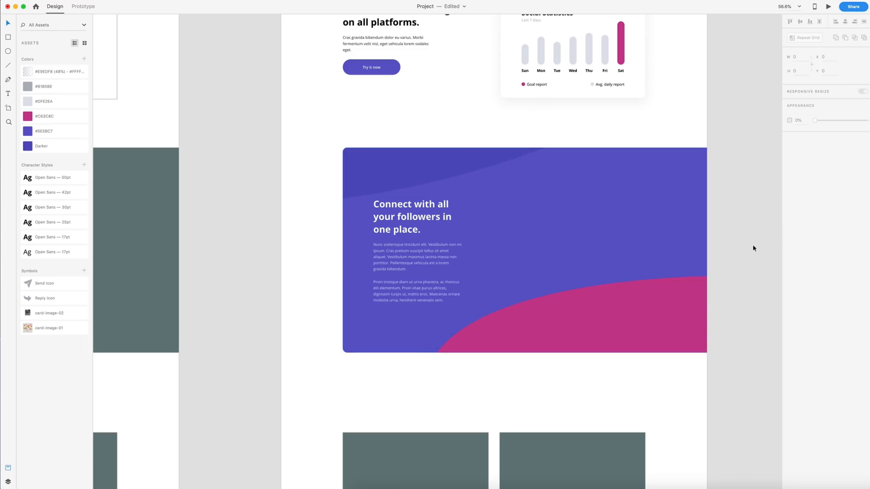
Step: Draw a white rectangle on the purple panel beside the text block and size it to 674 by 110
scroll(612, 231, "up", 3)
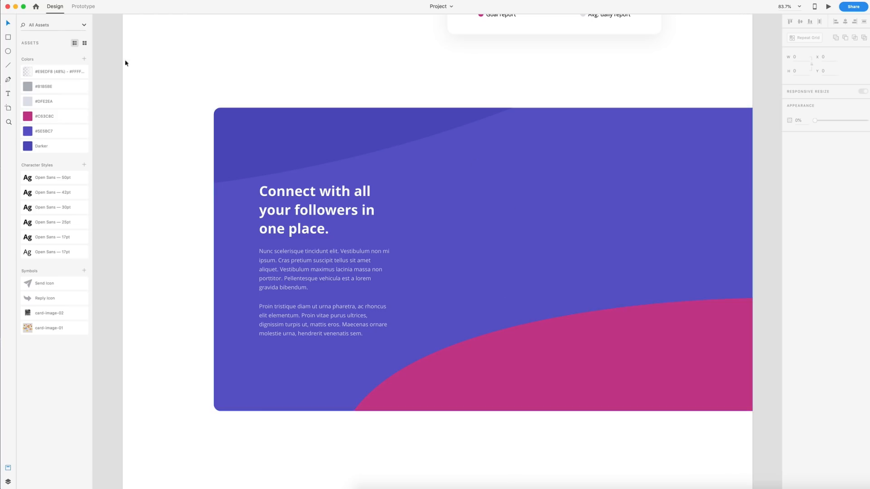
left_click(8, 38)
mouse_move(443, 169)
left_mouse_down()
mouse_move(646, 218)
mouse_move(676, 213)
left_mouse_up()
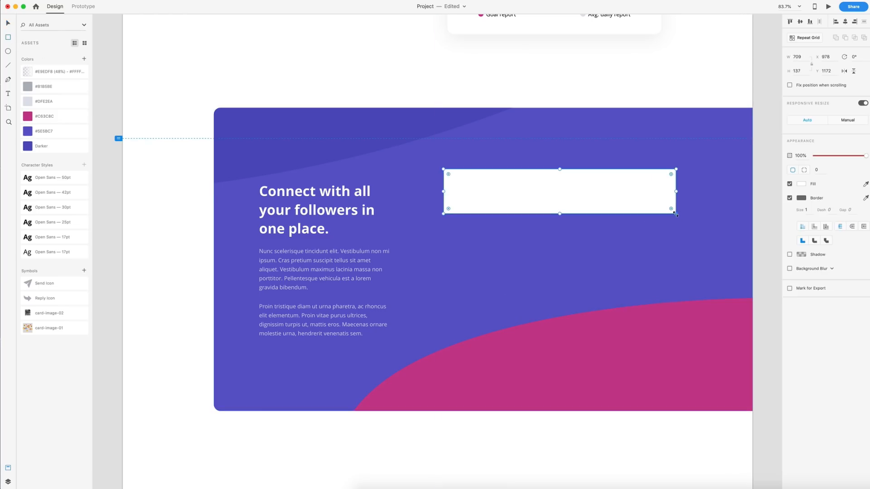
left_click(803, 57)
type("674")
left_click(802, 70)
type("110")
key("Return")
Step: Remove the white rectangle's border and add a shadow in the saved #262C34 swatch at 8% opacity with blur 30
left_click(816, 170)
type("10")
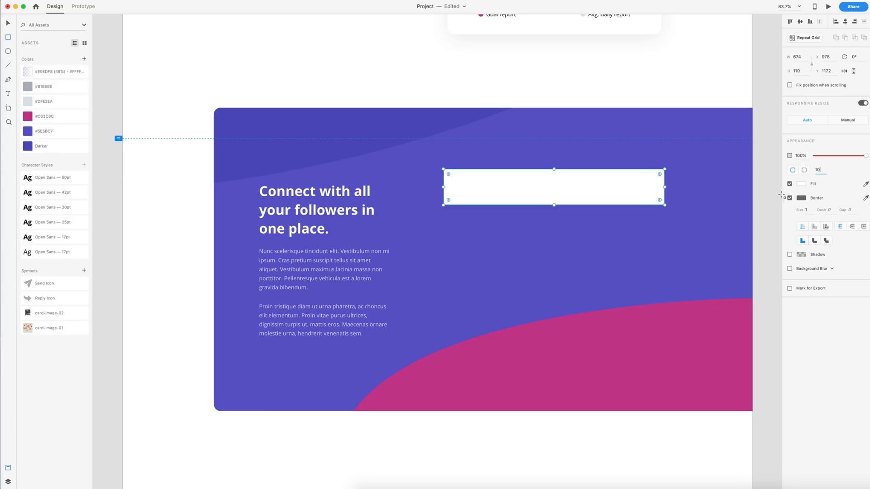
left_click(789, 198)
left_click(790, 212)
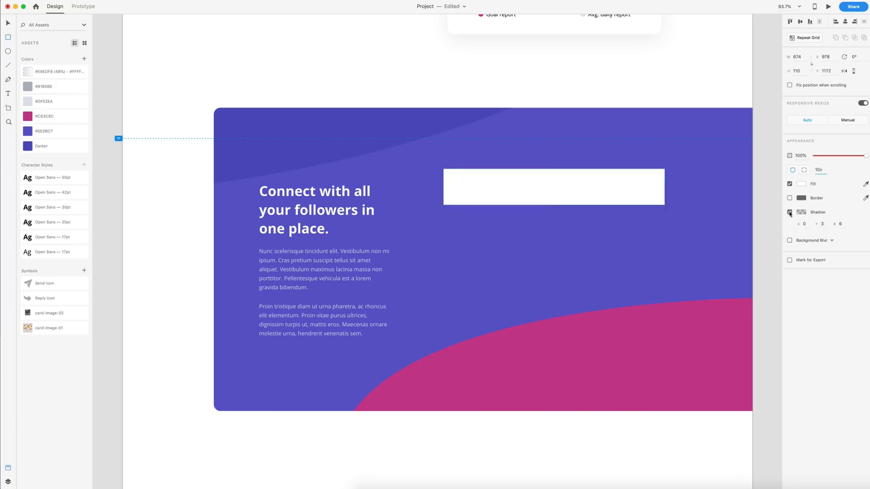
left_click(802, 212)
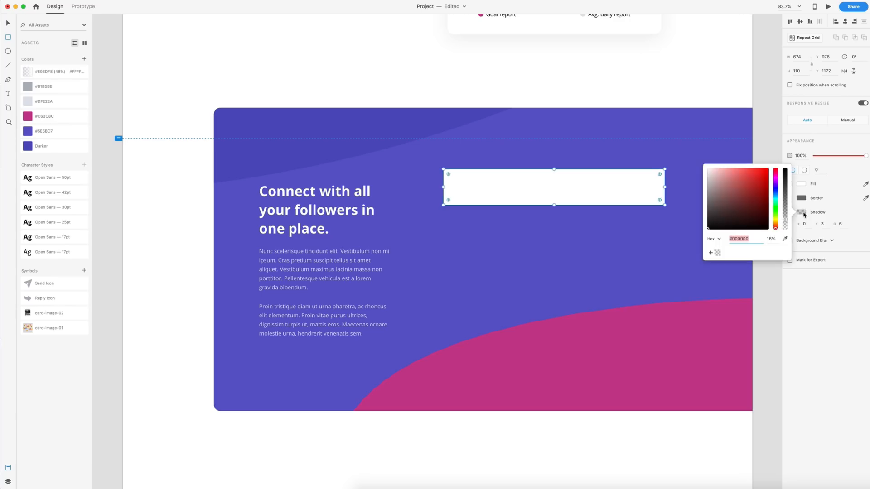
left_click(717, 253)
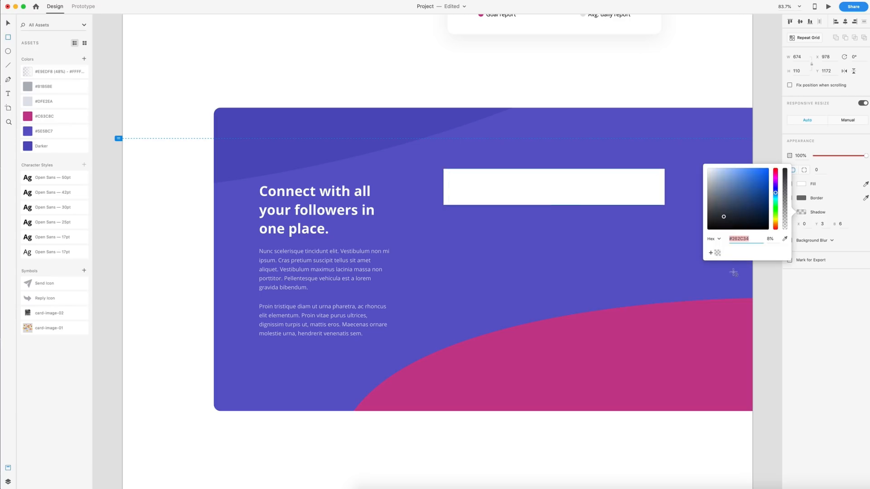
left_click(826, 224)
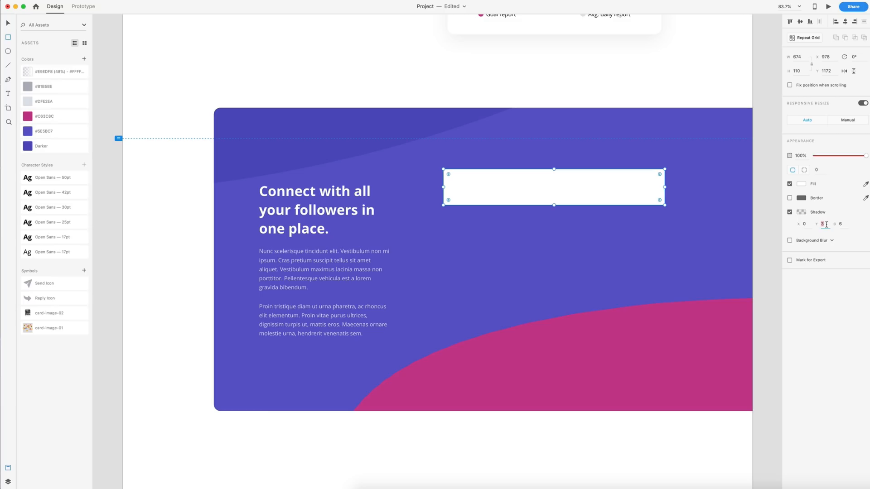
left_click(842, 224)
type("30")
key("Return")
Step: Round the white rectangle's corners to a radius of 10
left_click(824, 170)
type("10")
key("Return")
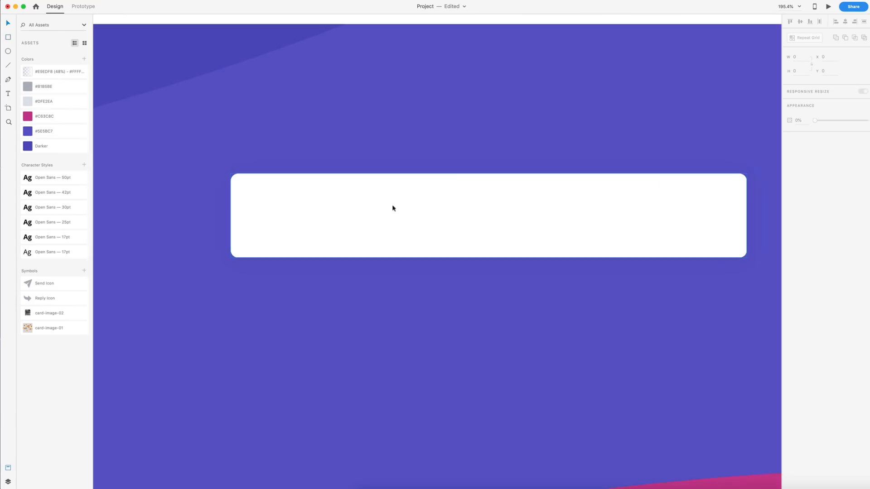
Step: Draw a 70 by 70 circle in the white card and place it 20 from the card's left, top and bottom edges
left_click(9, 52)
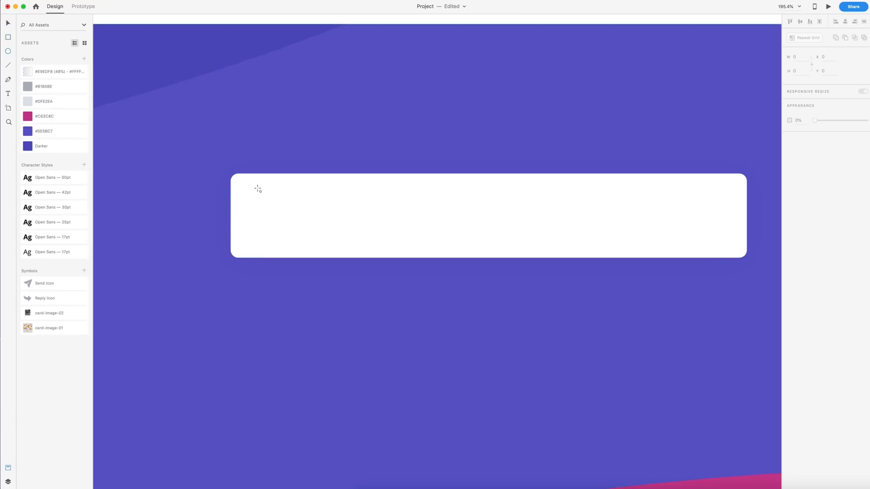
left_click_drag(256, 188, 311, 245)
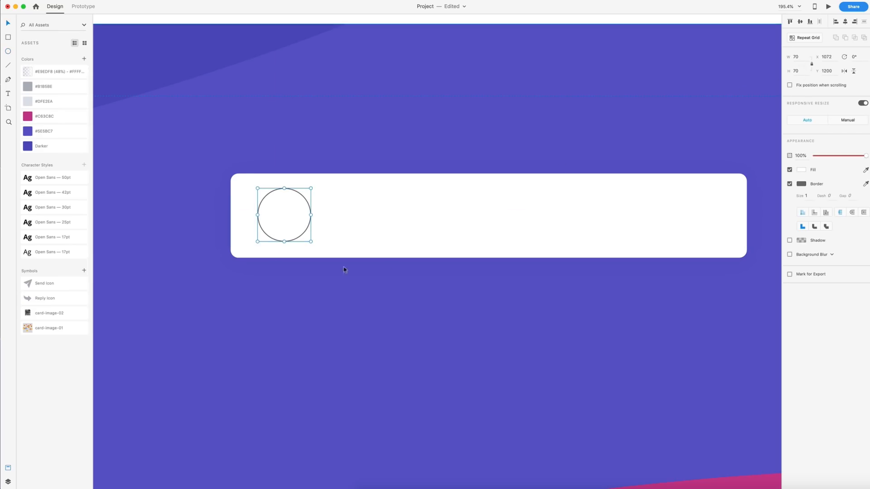
left_click_drag(293, 217, 285, 211)
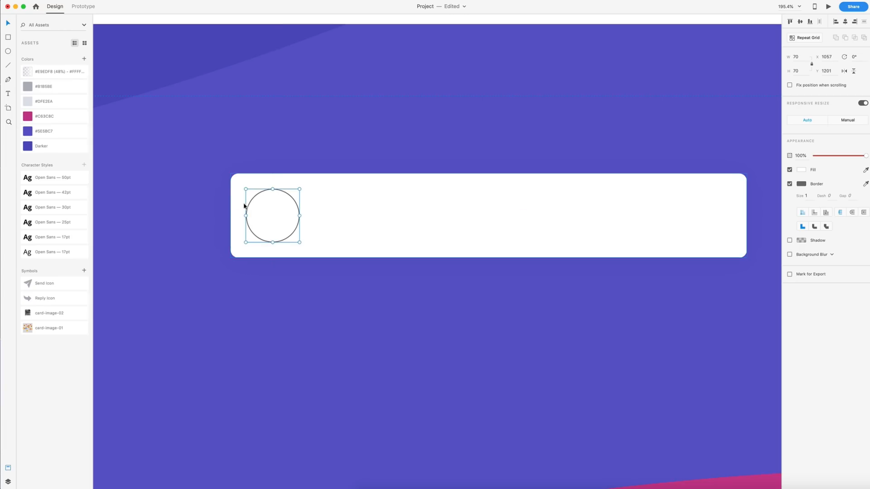
key("alt")
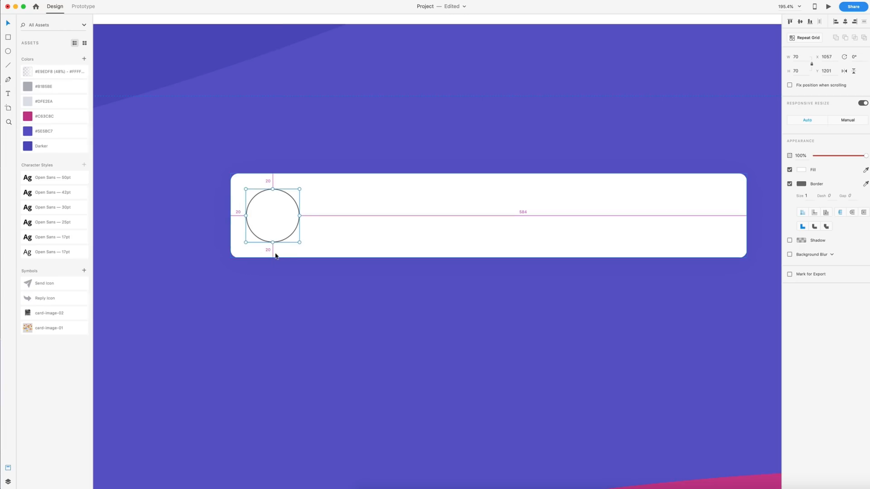
Step: Add a text line beside the circle with a commenter's full name followed by "commented: That looks great! 1m"
key("t")
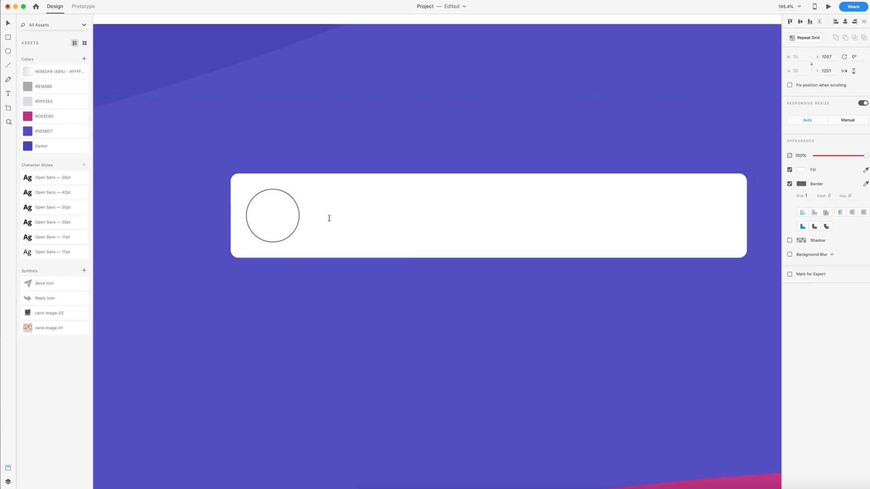
left_click(329, 217)
type("James Taylor commented: That looks great! 1m")
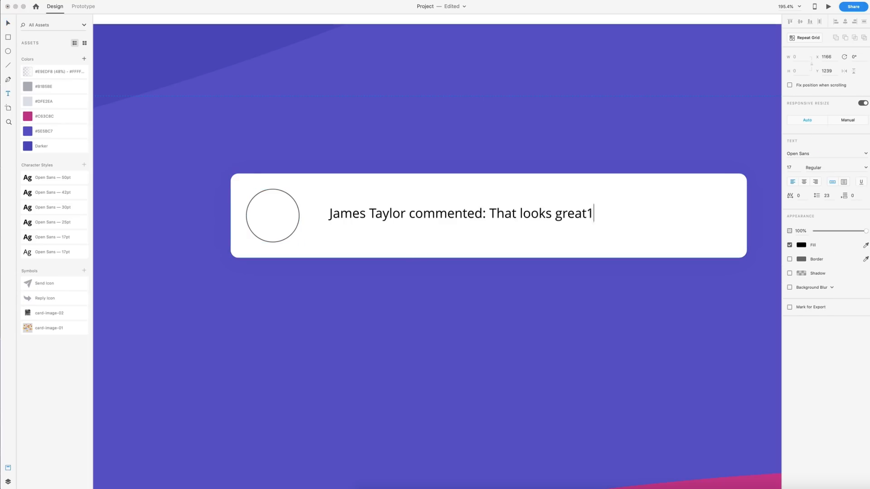
left_click(8, 25)
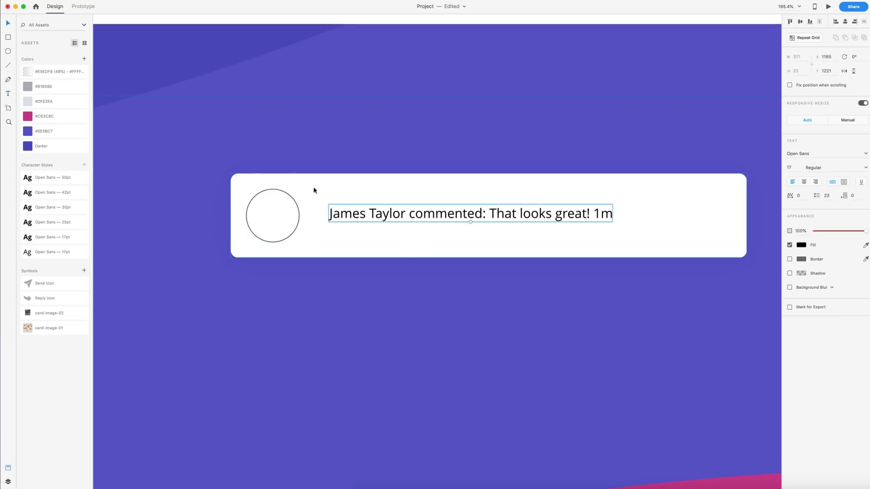
Step: Apply the bold Open Sans 17pt style to the commenter's name and "1m", and colour "1m" with the grey #B1B5BE asset
double_click(388, 216)
left_click_drag(399, 217, 321, 216)
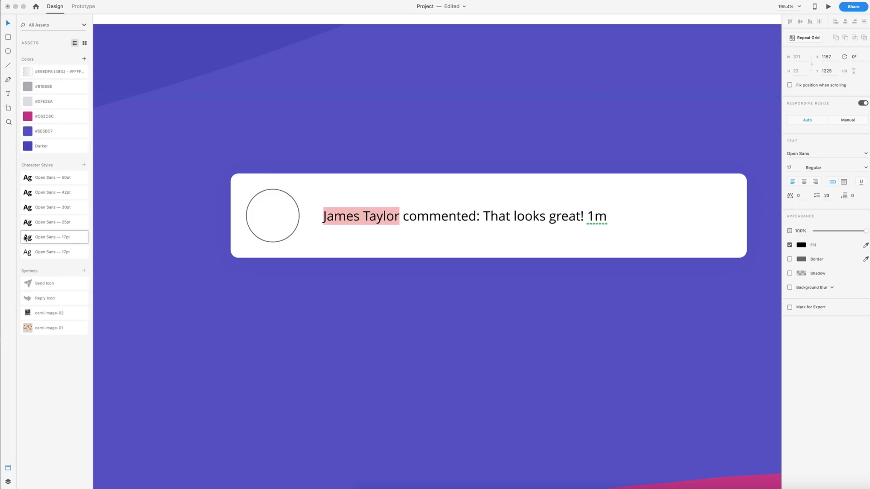
left_click(38, 236)
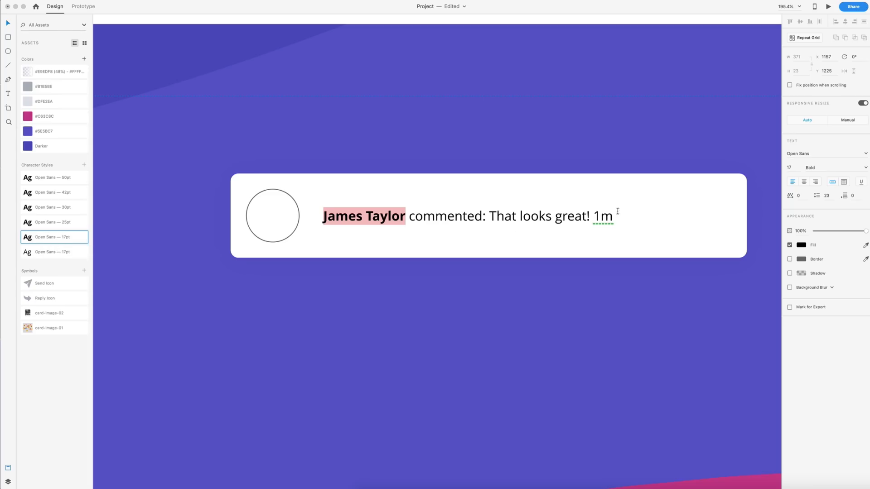
double_click(597, 218)
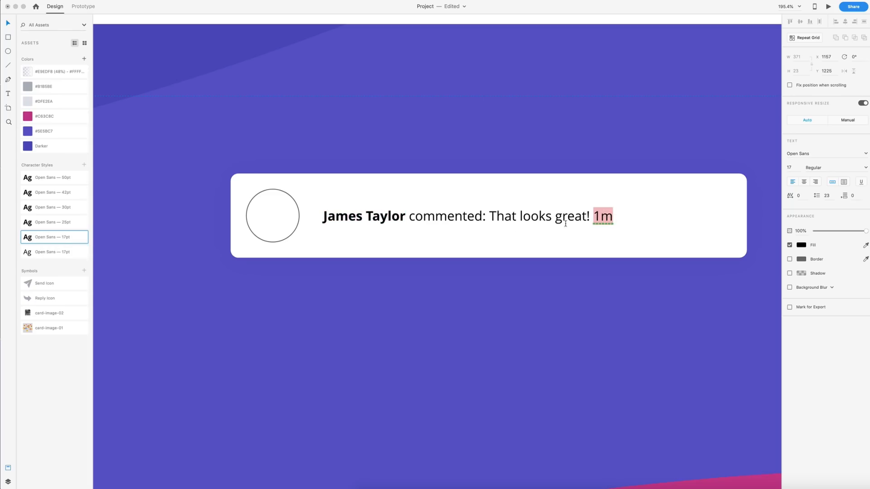
left_click(28, 238)
left_click(32, 87)
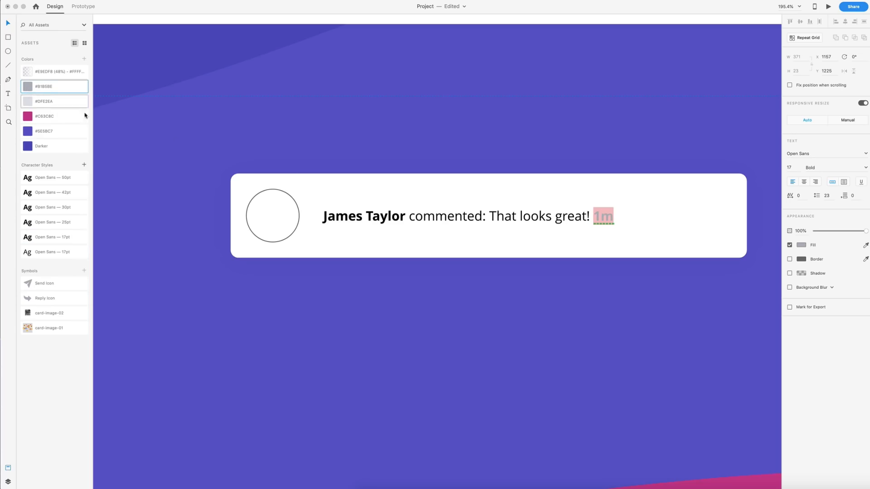
key("Escape")
left_click(643, 189)
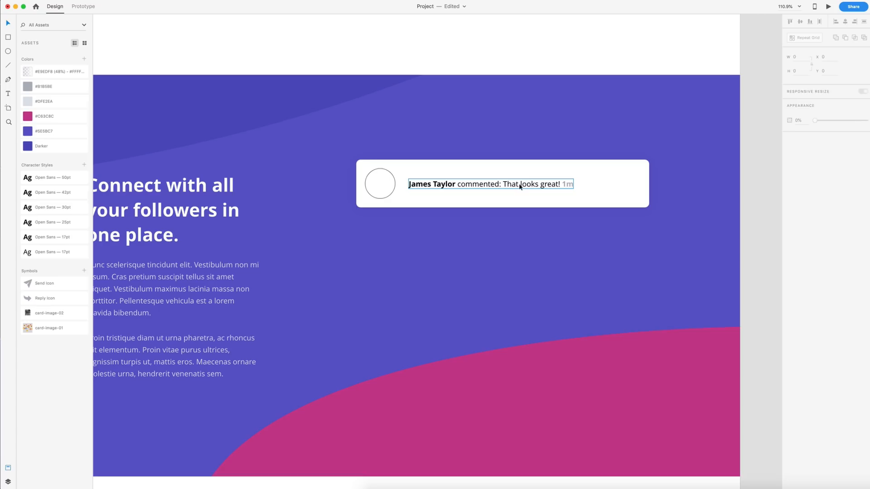
Step: Group the comment text, the circle and the white card
left_click(520, 186)
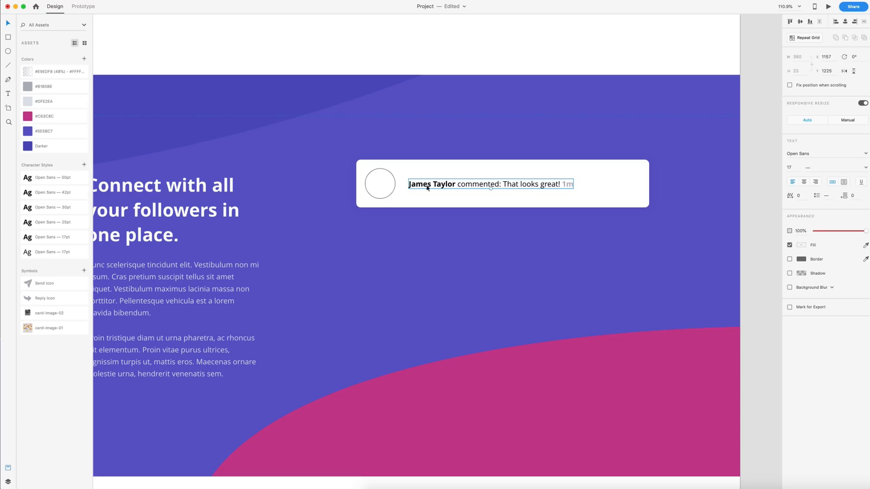
left_click(375, 183, "shift")
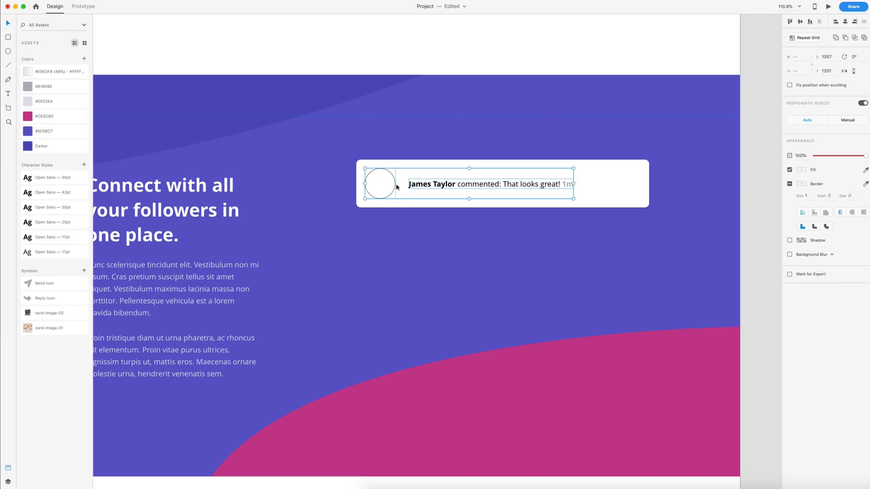
left_click(616, 182, "shift")
key("super+g")
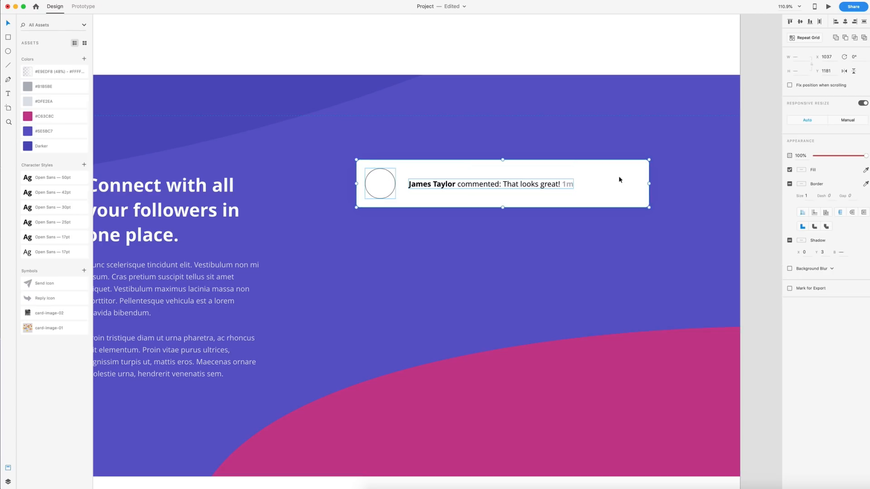
Step: Turn the comment card into a Repeat Grid and extend it downwards to show four full cards
left_click(806, 38)
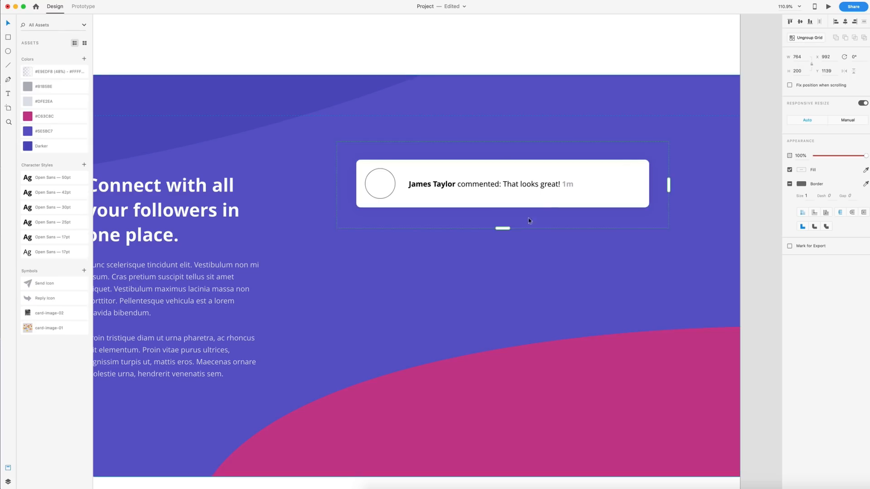
left_click_drag(501, 227, 487, 473)
scroll(477, 377, "down", 2)
scroll(476, 377, "down", 4)
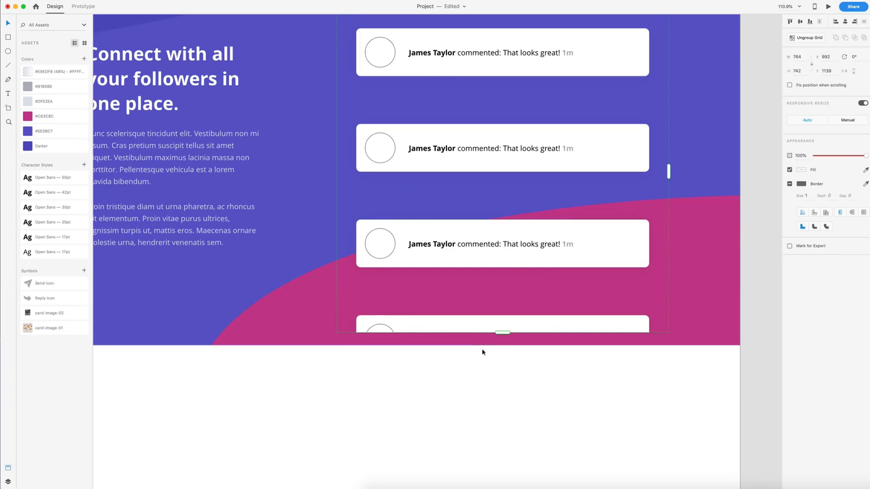
left_click_drag(502, 333, 502, 381)
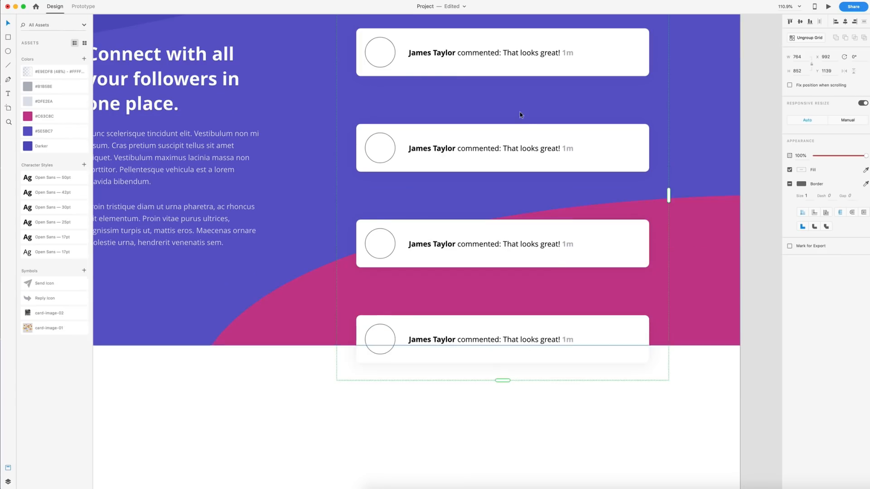
Step: Fill the cards' circles with the four portrait photos and remove the circles' border
scroll(520, 112, "up", 1)
left_click_drag(869, 245, 378, 83)
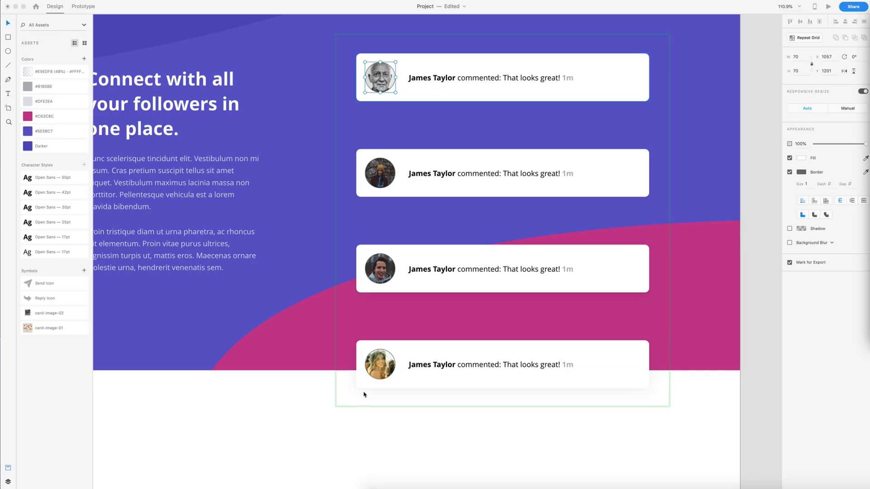
left_click(789, 173)
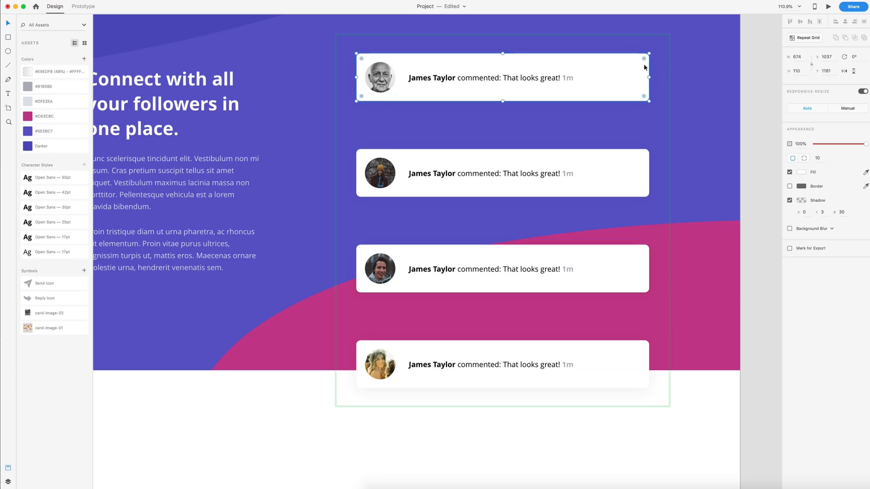
Step: Ungroup the comment cards' Repeat Grid into separate cards
left_click(797, 40)
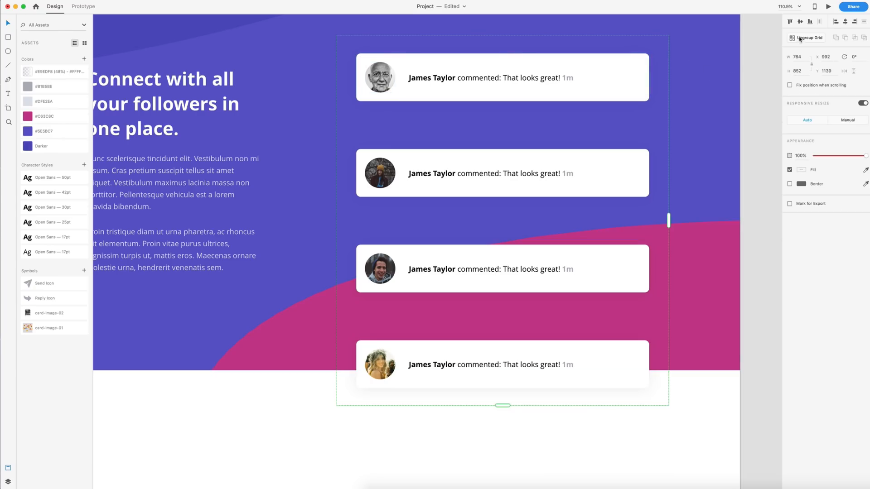
left_click(807, 39)
left_click(773, 83)
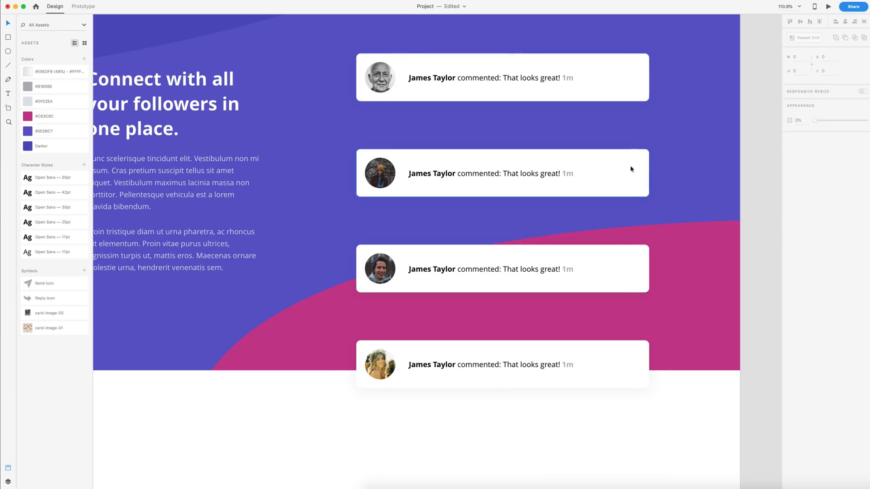
Step: Move the lower three cards up into an evenly spaced column, with the third at Y 1501 and the fourth at Y 1661
left_click_drag(632, 169, 626, 141)
key("Down")
key("Down")
key("Down")
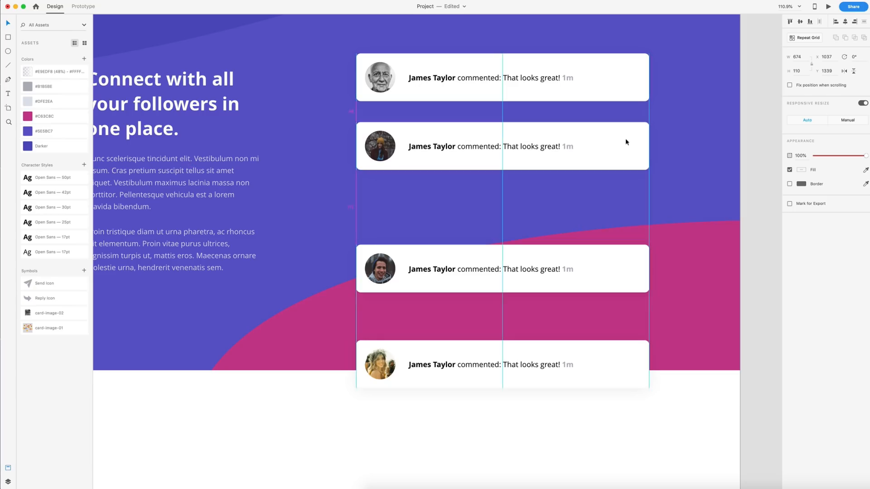
left_click(605, 276)
left_click_drag(604, 279, 601, 227)
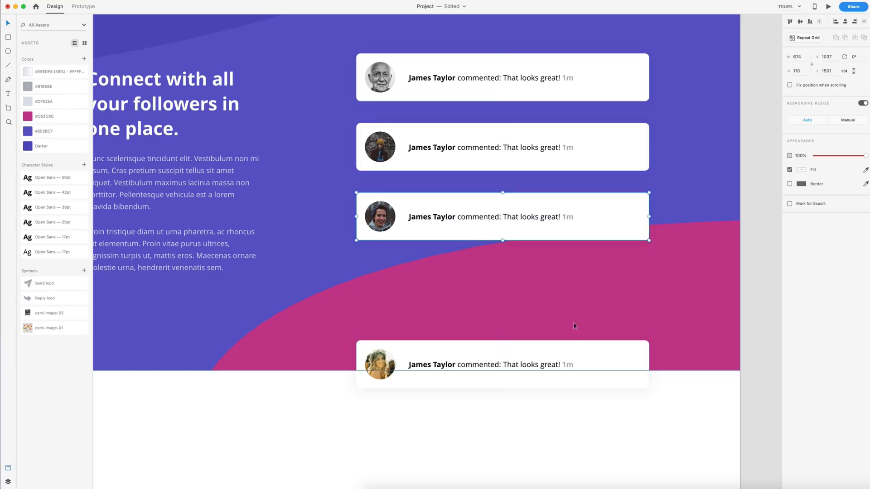
left_click_drag(578, 348, 571, 277)
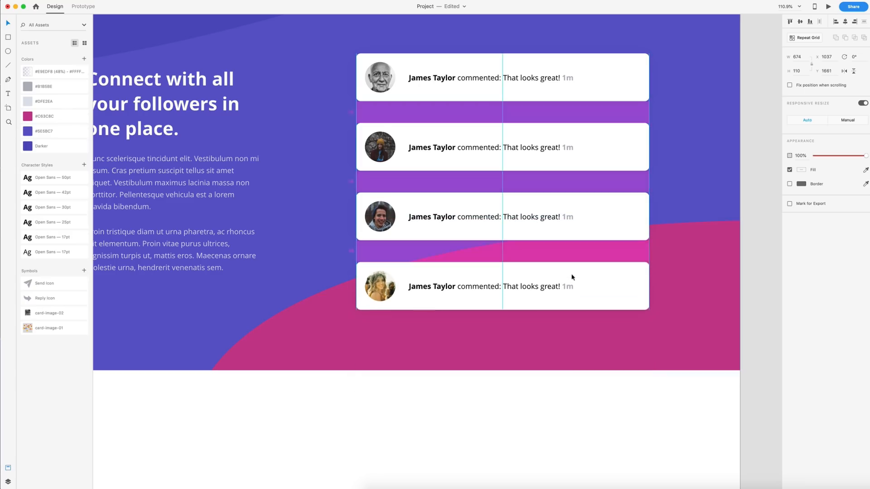
Step: Turn on the layout grid for the landing page artboard
left_click(586, 387)
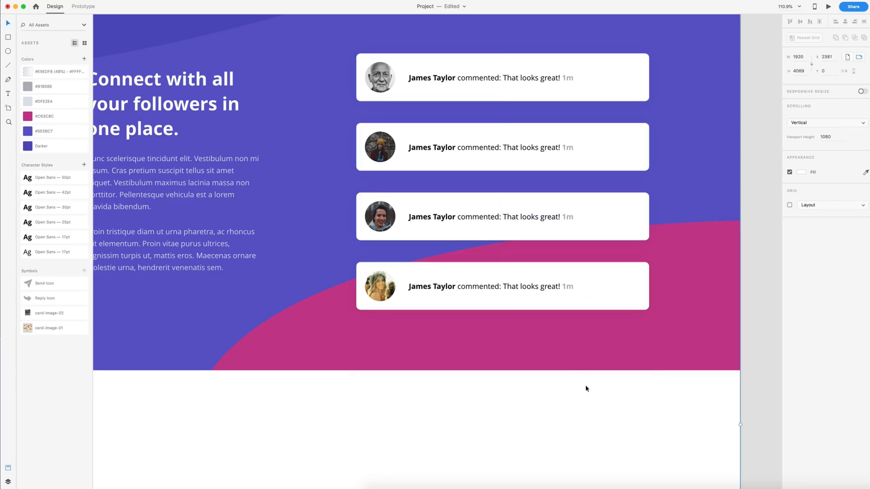
left_click(789, 204)
key("super+minus")
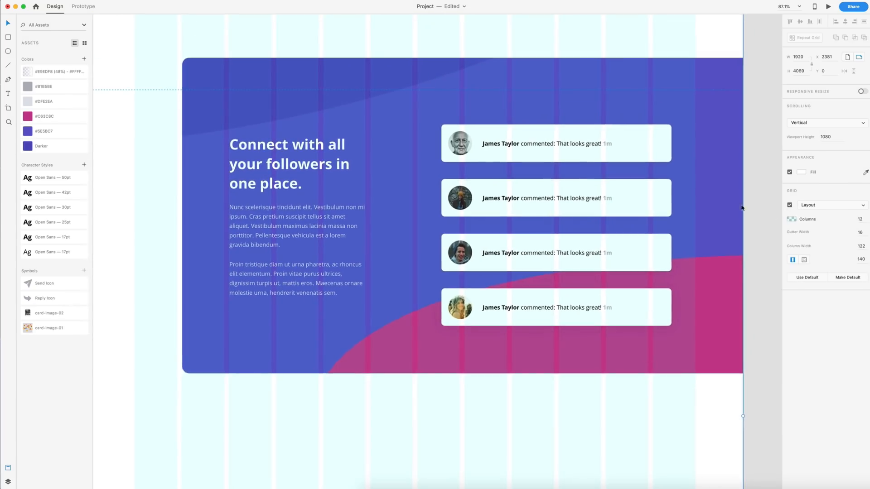
Step: Move the four comment cards together so they meet a grid column's left edge and centre vertically in the purple panel, and turn off the layout grid
left_click(635, 155)
left_click(636, 191, "shift")
left_click(633, 246, "shift")
left_click(628, 301, "shift")
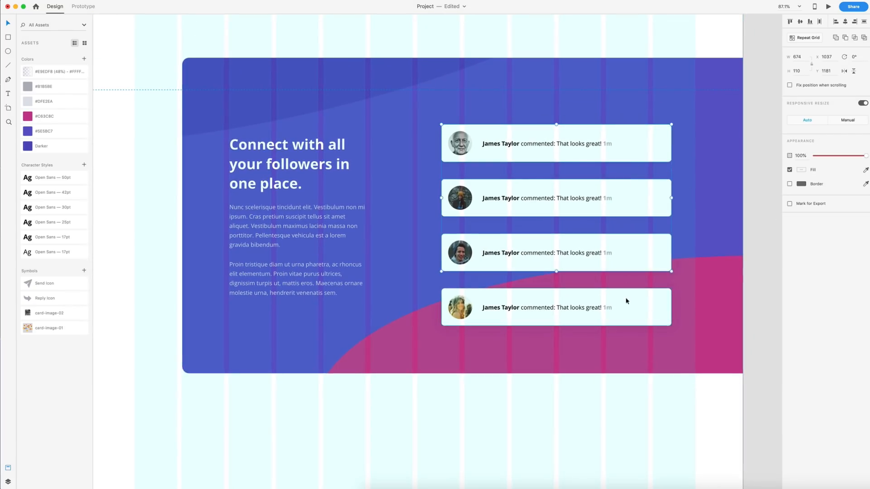
left_click_drag(633, 144, 609, 141)
left_click(688, 35)
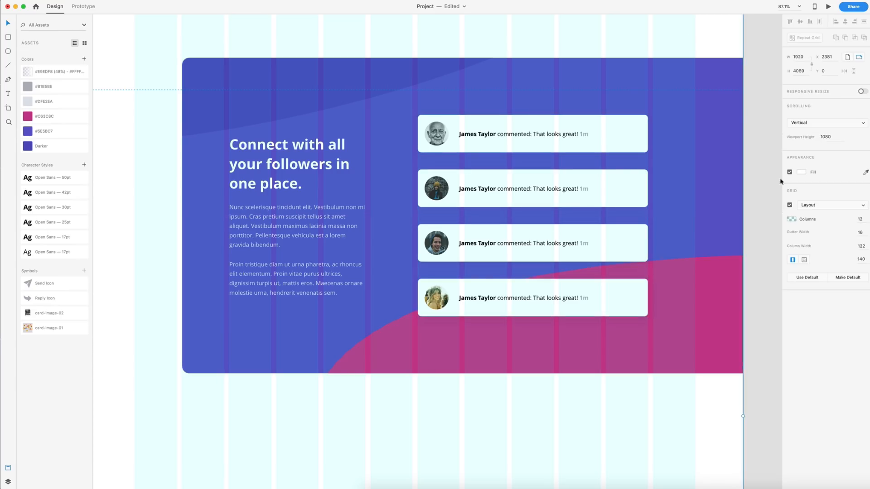
left_click(789, 205)
Step: Shift only the third comment card horizontally to X 1074 so it is indented like a reply
left_click_drag(437, 245, 473, 247)
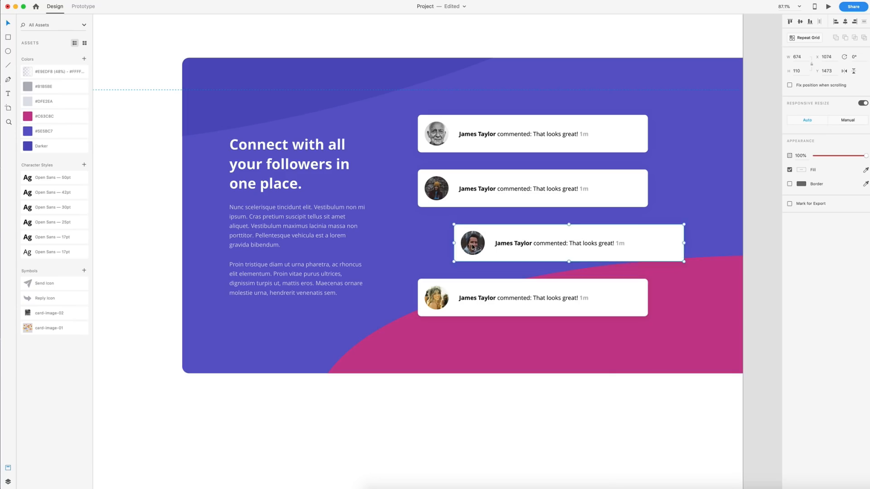
left_click(761, 218)
scroll(586, 160, "up", 4)
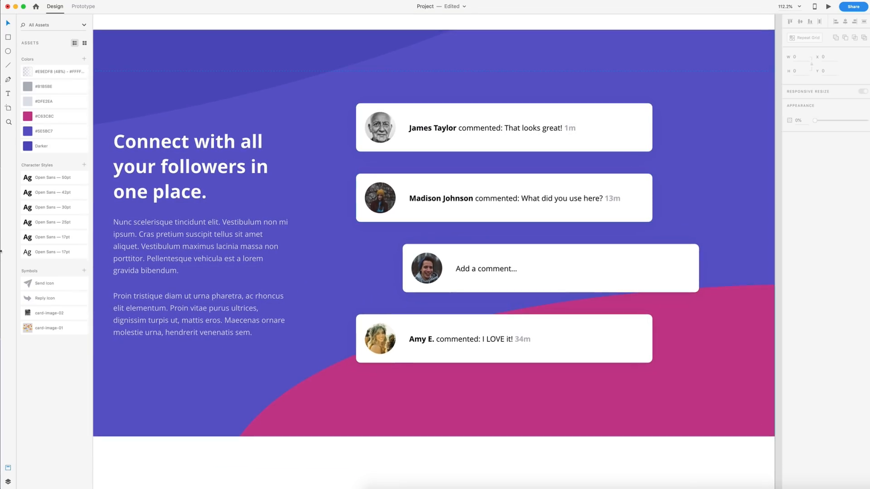
Step: Add the Send Icon in the lighter saved purple at the "Add a comment..." card's right end and a white #FFFFFF Reply Icon just left of the card
left_click_drag(30, 283, 681, 269)
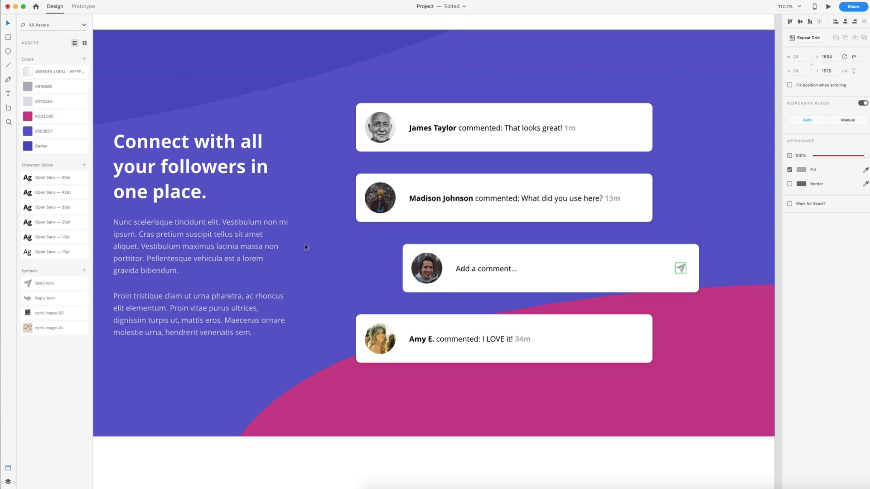
left_click(27, 132)
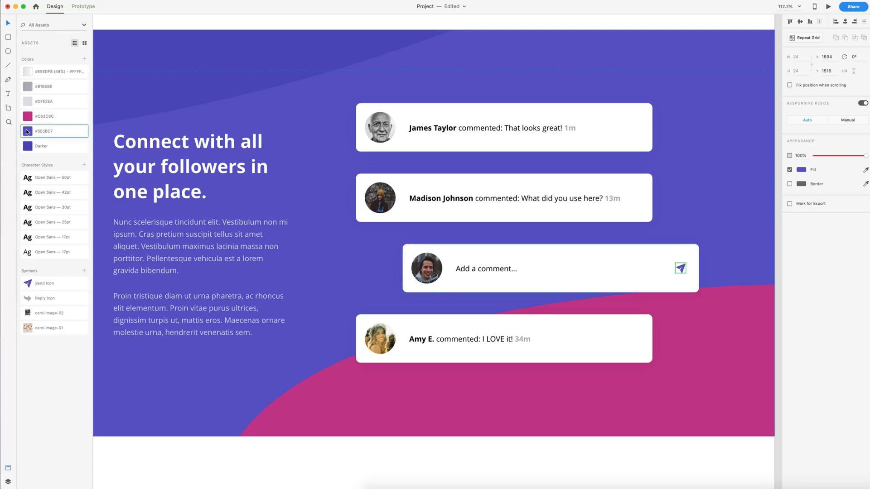
left_click_drag(27, 298, 381, 270)
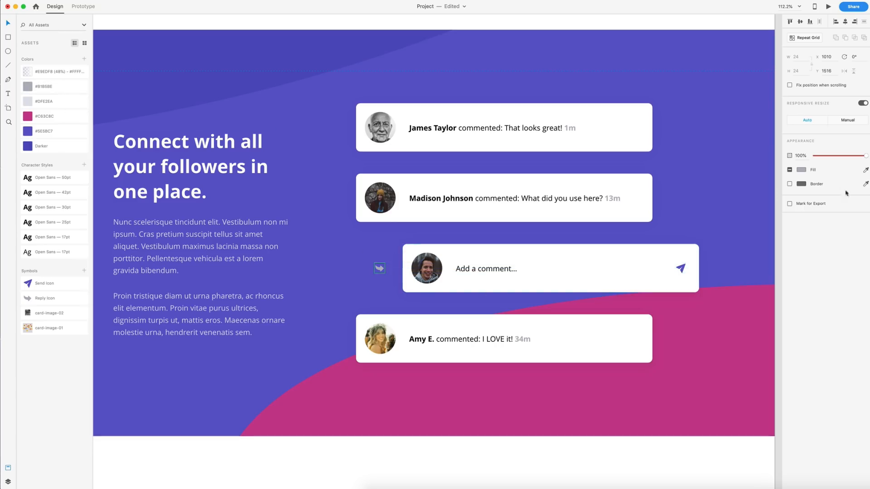
left_click(802, 170)
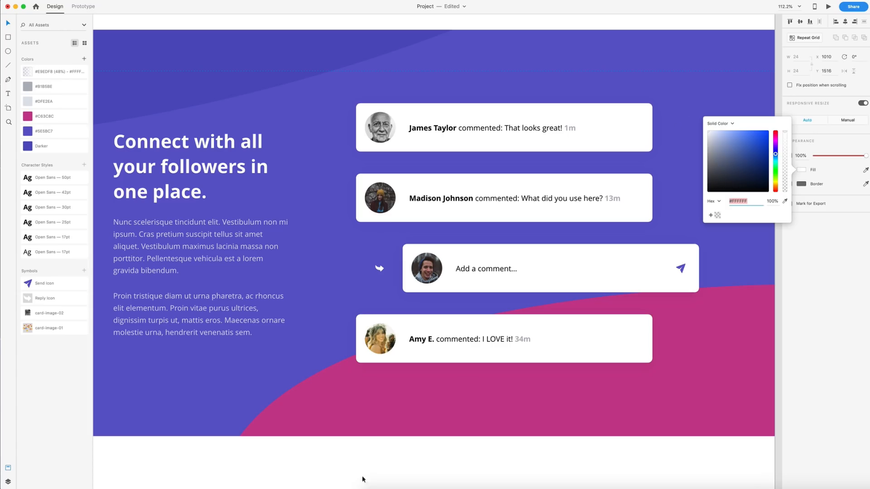
left_click(340, 452)
Step: Change the fill of both the Target Facebook and Grow your Instagram card backgrounds to white
scroll(607, 233, "down", 5)
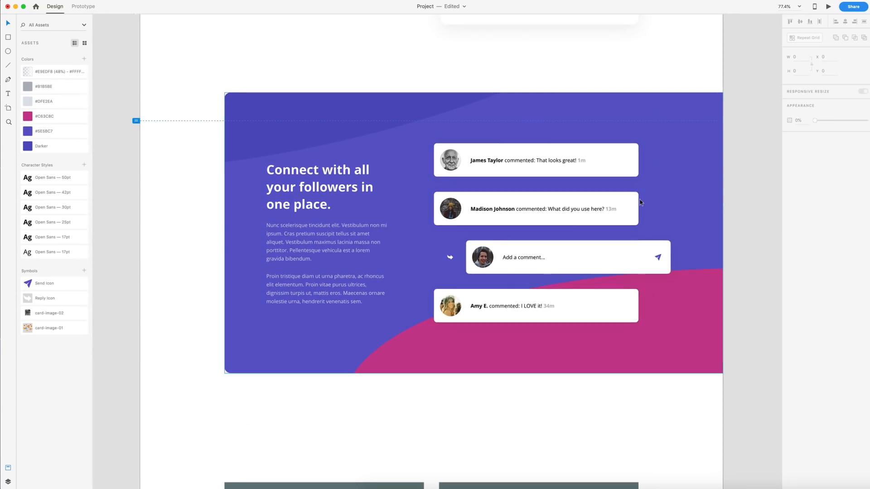
scroll(655, 198, "down", 10)
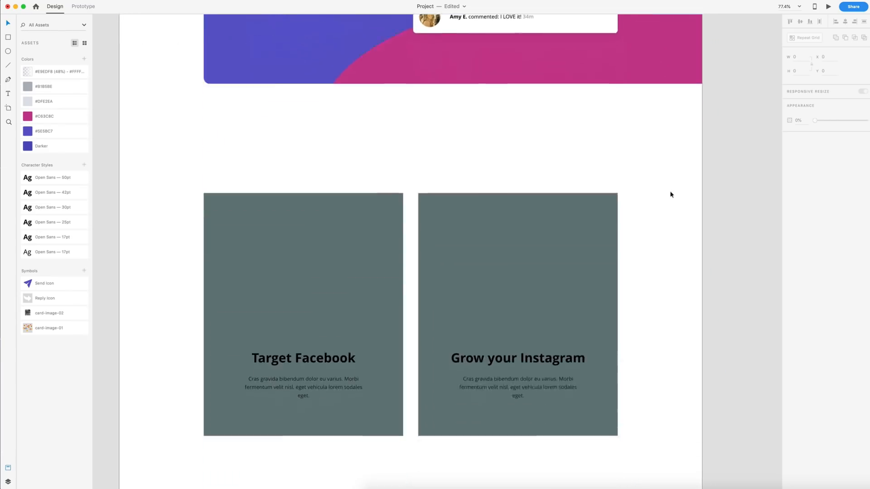
left_click(594, 216)
scroll(592, 215, "down", 3)
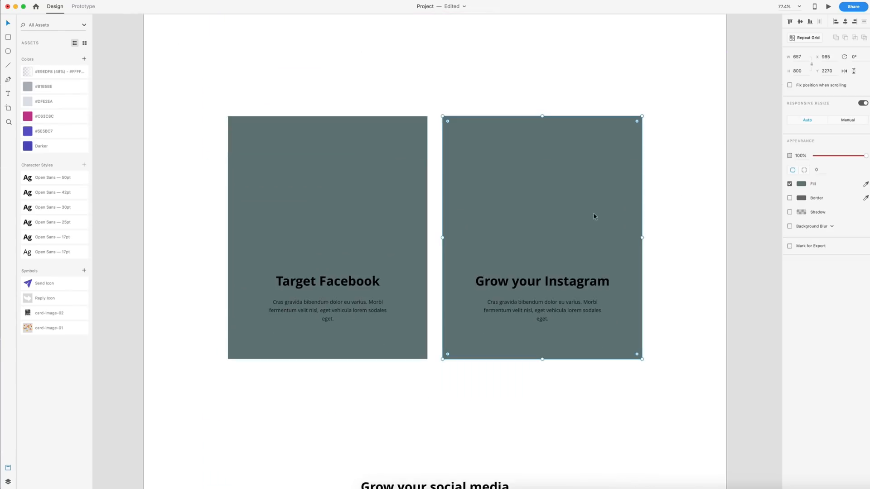
left_click(376, 162, "shift")
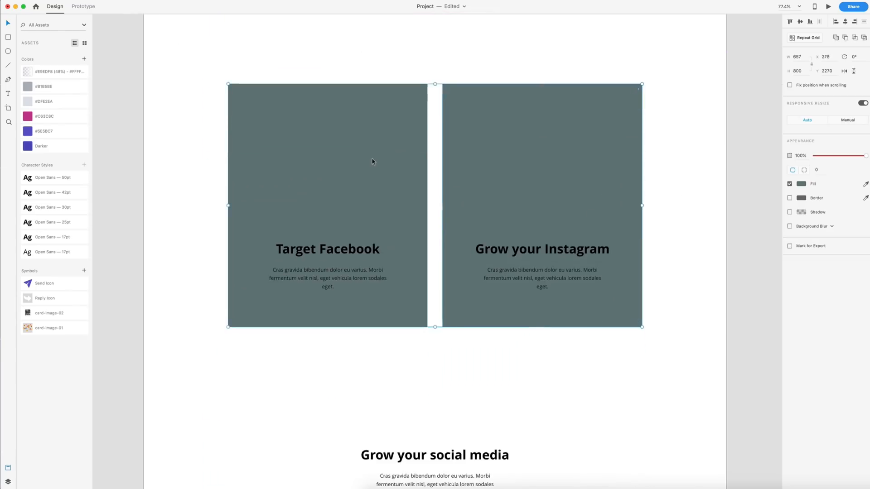
left_click(801, 183)
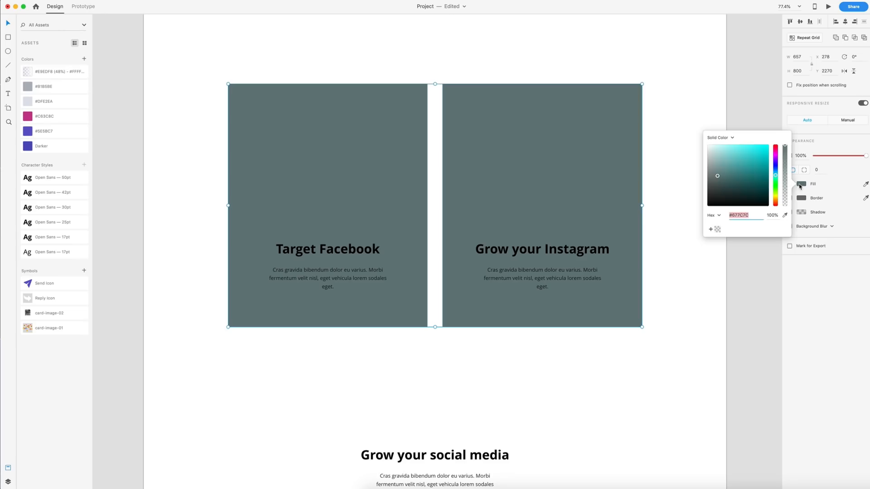
left_click_drag(762, 181, 681, 136)
left_click(815, 217)
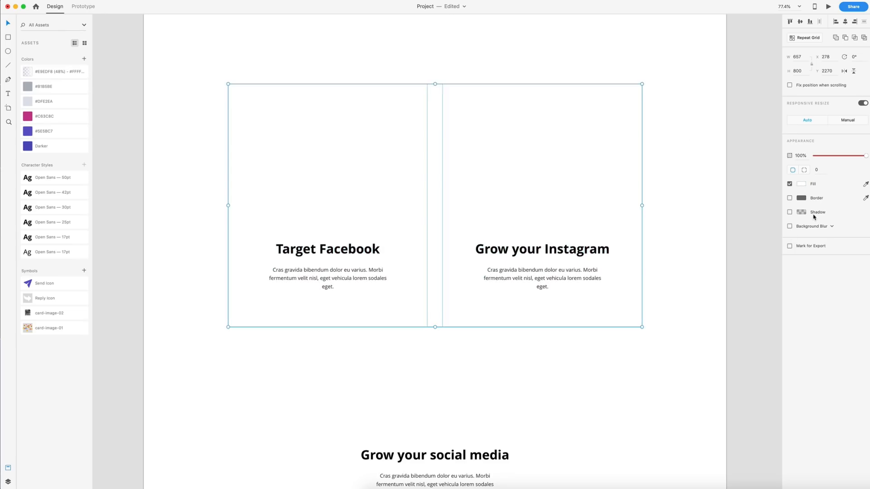
Step: Give both card backgrounds a #262C34 shadow at 8% opacity with Y 15 and blur 50, and a corner radius of 10
left_click(790, 213)
left_click(801, 212)
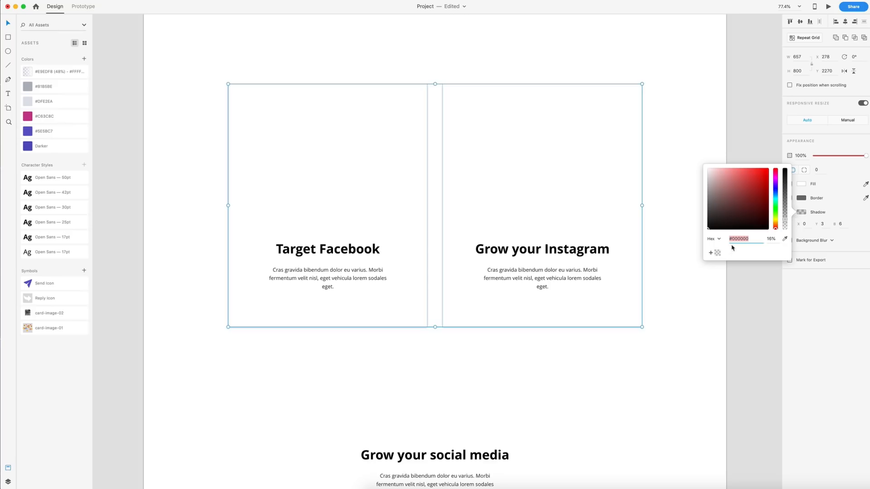
left_click(718, 253)
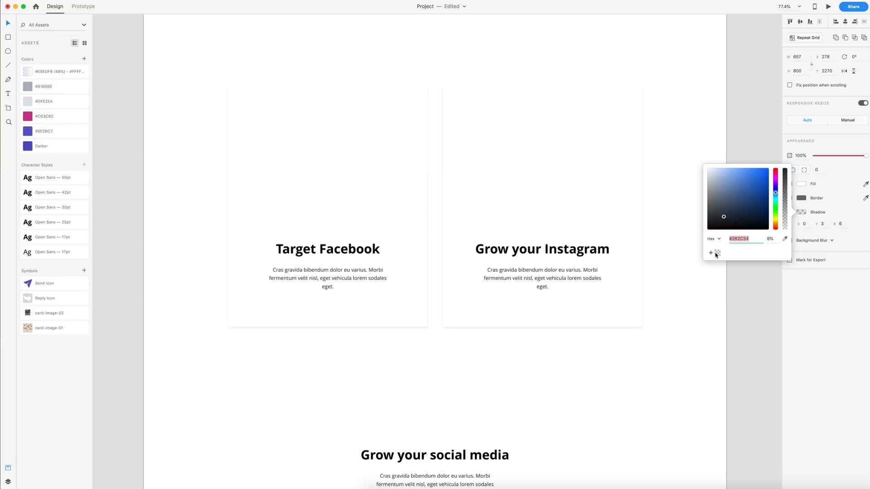
left_click(824, 224)
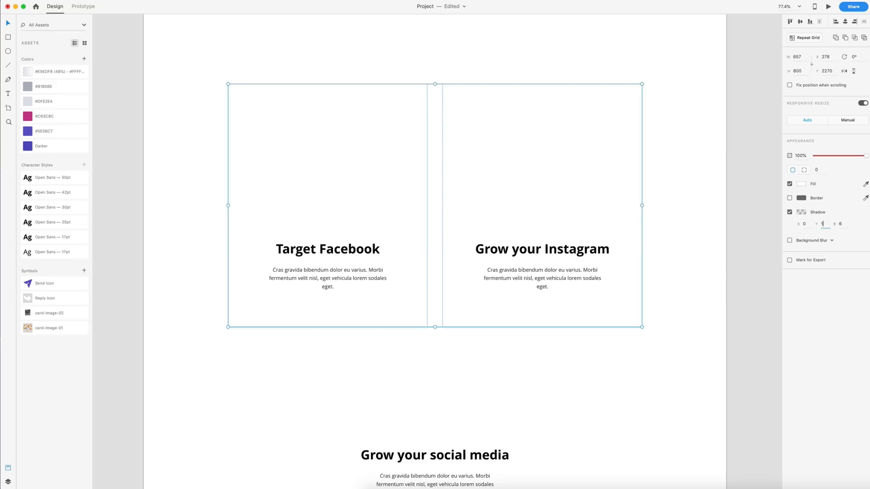
left_click(844, 224)
type("50")
key("Return")
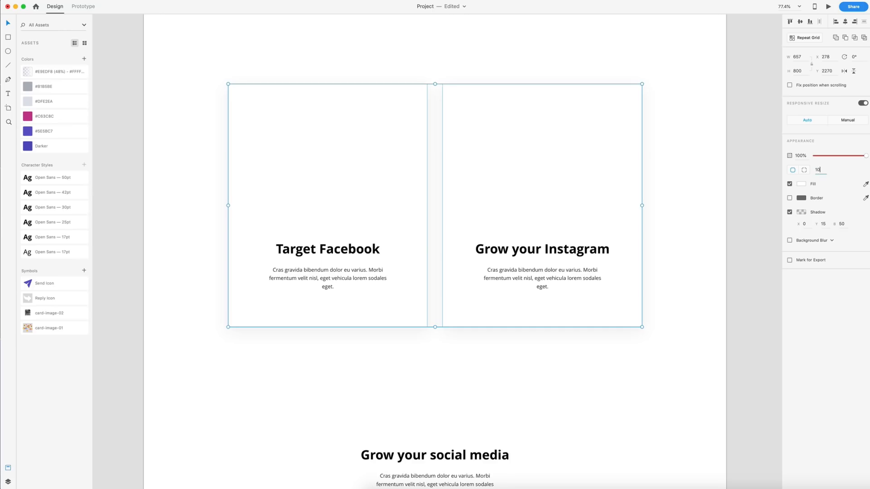
key("Return")
left_click(710, 198)
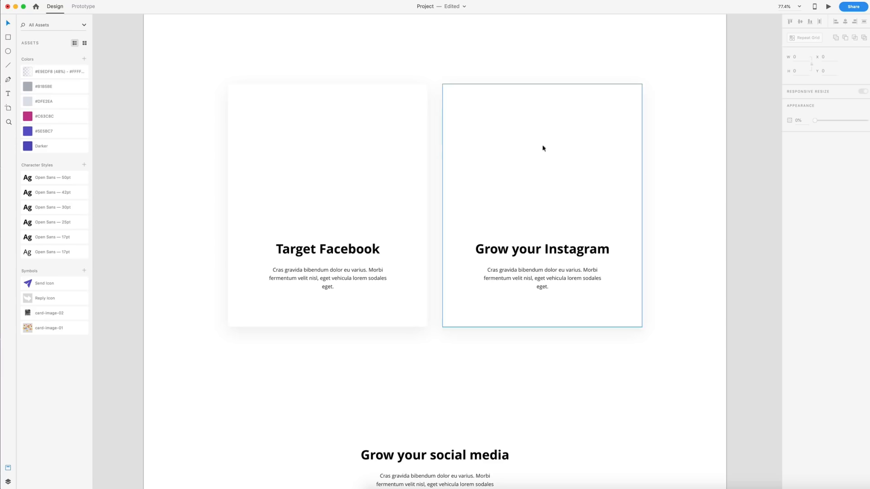
Step: Place the card-image-01 symbol flush with the top edge of the Target Facebook card, above its heading
scroll(671, 199, "left", 2)
scroll(670, 199, "up", 1)
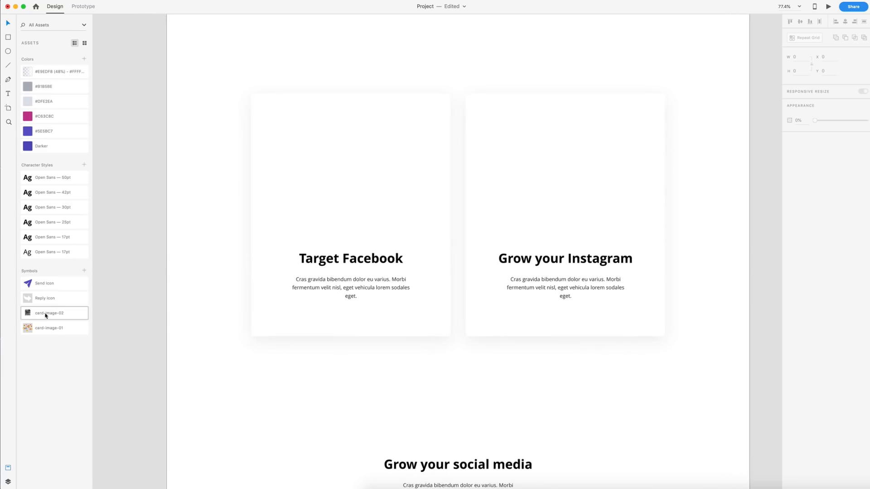
left_click_drag(24, 332, 402, 169)
left_click_drag(407, 136, 355, 135)
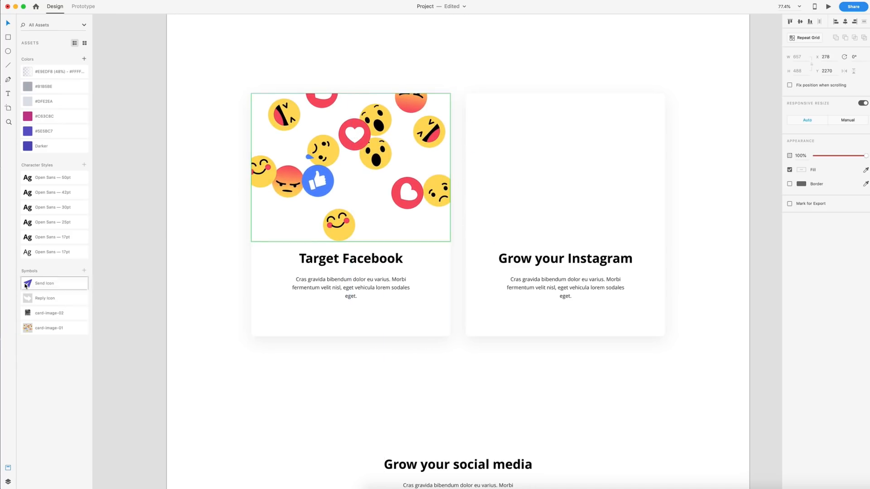
Step: Place the card-image-02 symbol flush with the top edge of the Grow your Instagram card, above its heading
left_click_drag(27, 315, 554, 154)
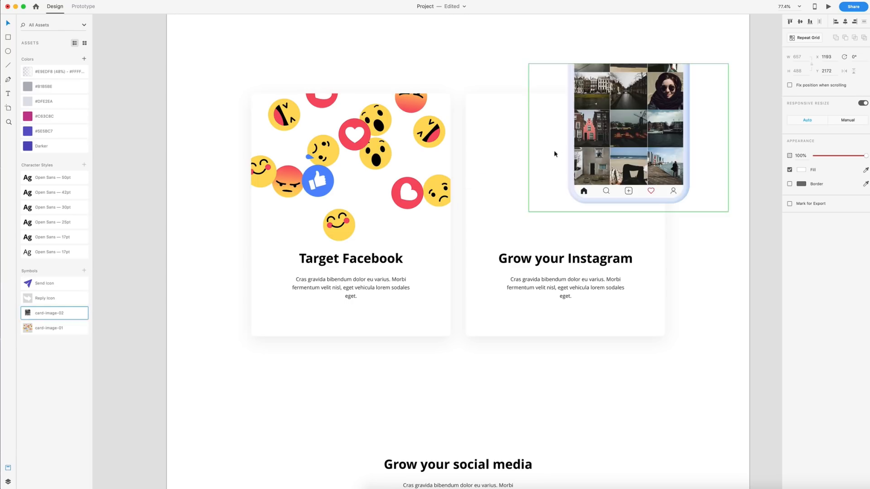
left_click_drag(626, 121, 562, 152)
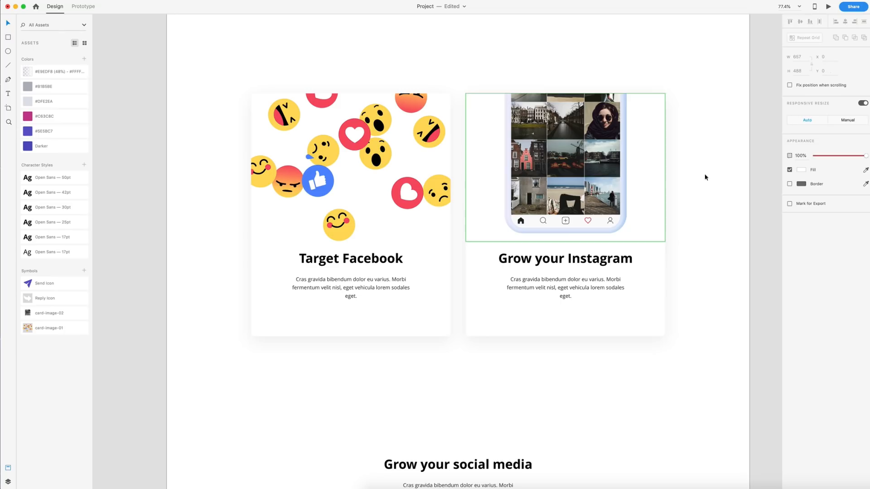
left_click(702, 175)
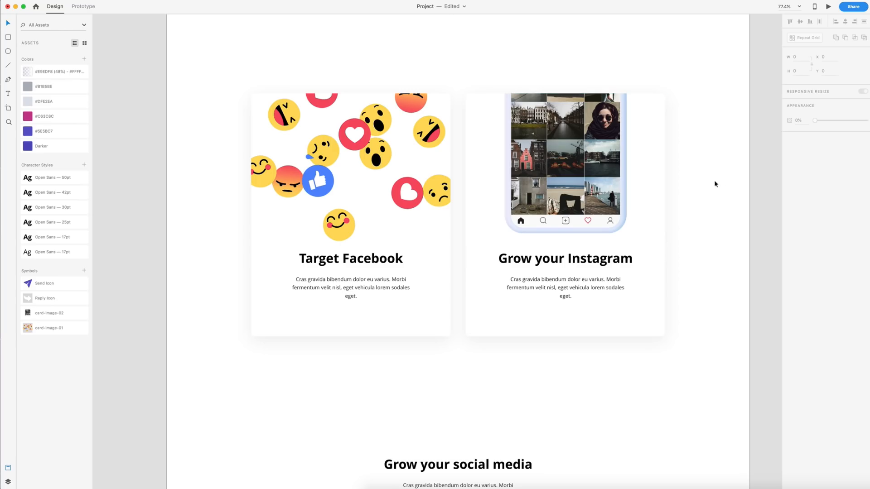
Step: Draw an open wavy path about 2014 × 500 across the "Grow your social media" section, past both artboard edges, and set its border size to 10
scroll(707, 181, "down", 1)
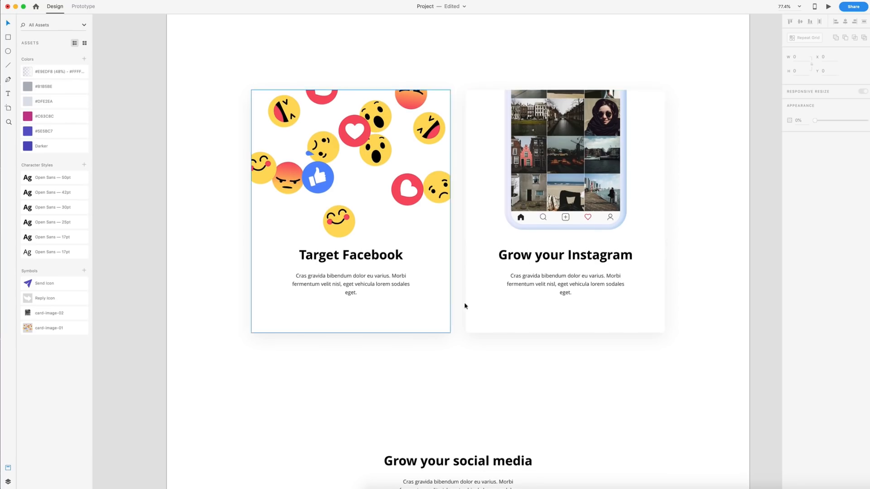
scroll(586, 346, "down", 10)
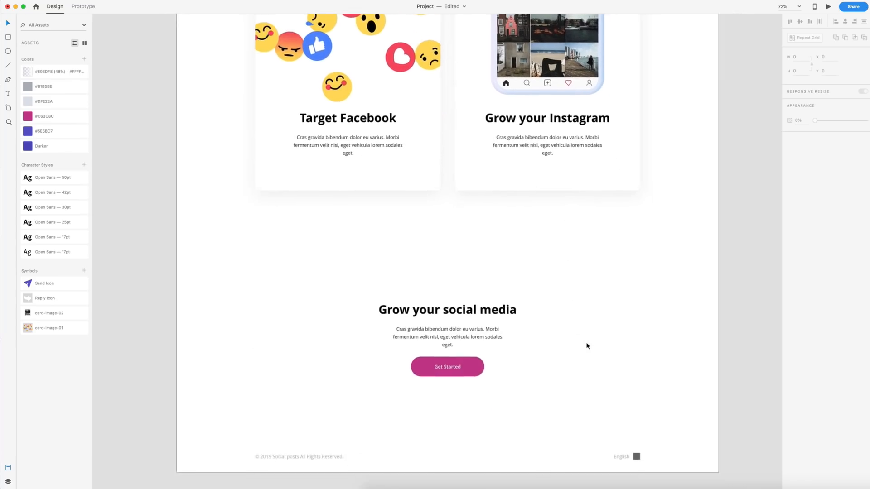
scroll(491, 348, "up", 3)
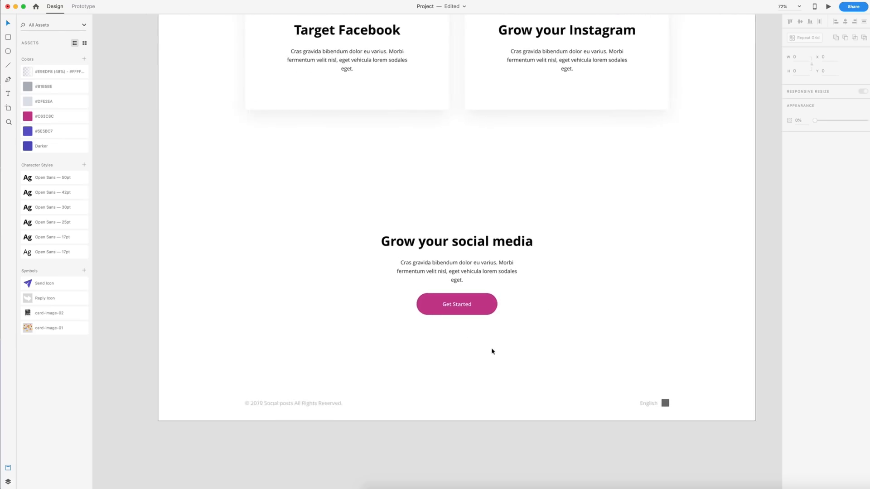
scroll(516, 336, "down", 3)
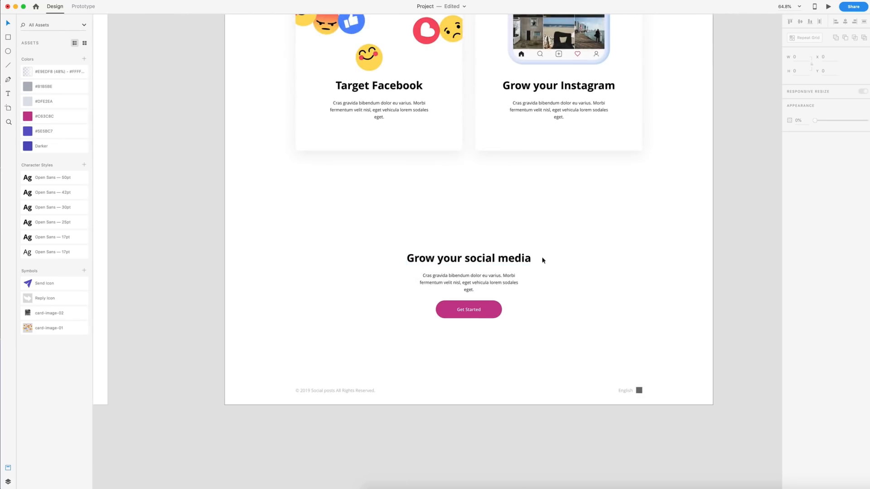
left_click(207, 328)
left_click_drag(277, 294, 307, 295)
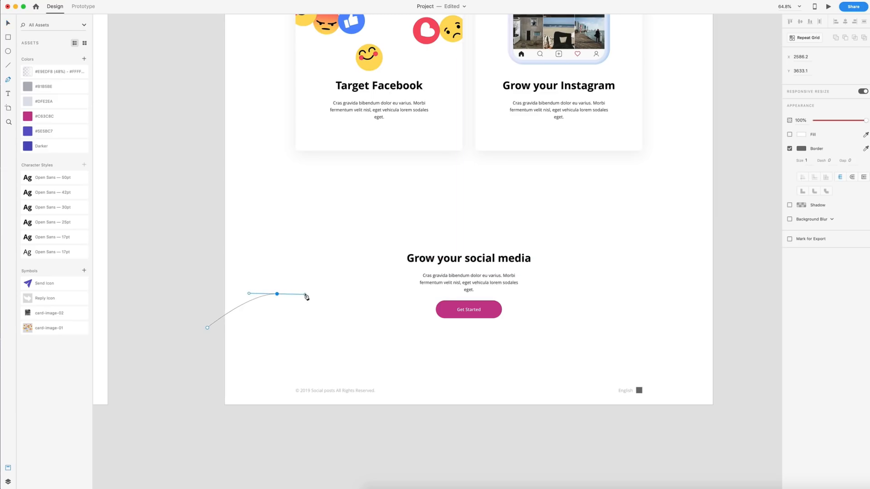
left_click(343, 336)
left_click_drag(345, 335, 377, 338)
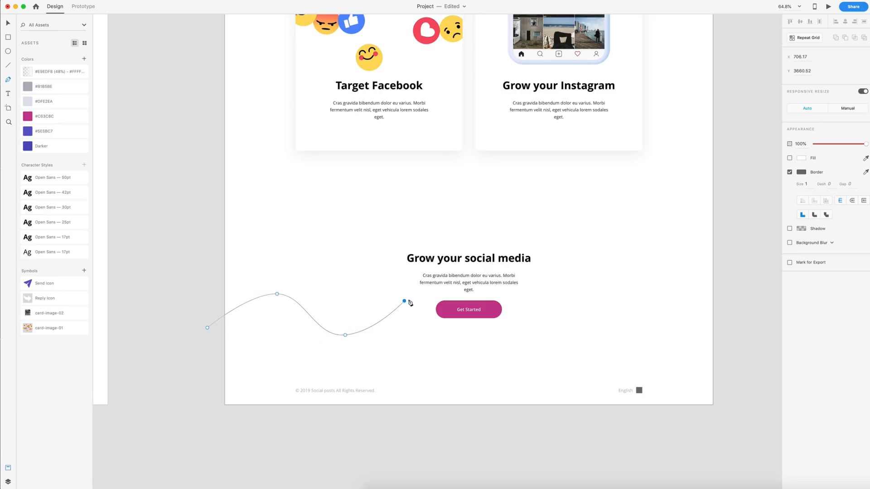
left_click(405, 300)
left_click_drag(405, 300, 490, 311)
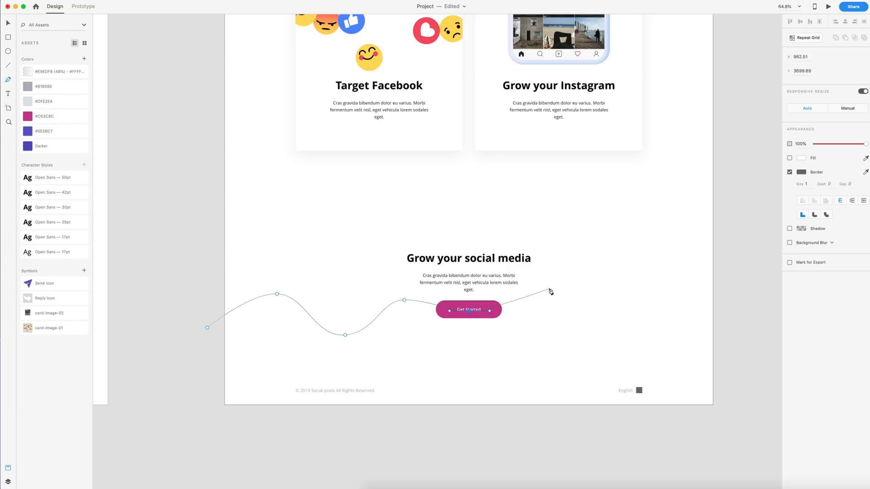
left_click_drag(549, 289, 574, 290)
left_click(602, 298)
left_click_drag(615, 297, 618, 297)
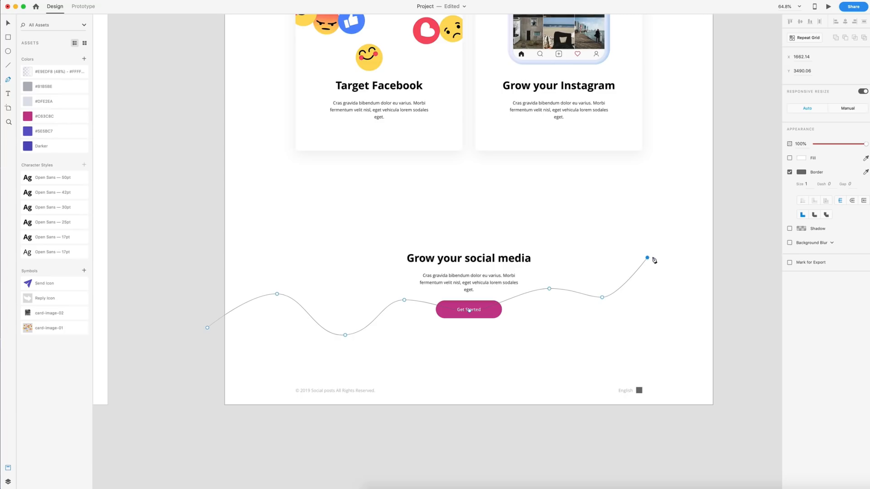
left_click_drag(647, 258, 667, 258)
left_click_drag(719, 207, 719, 175)
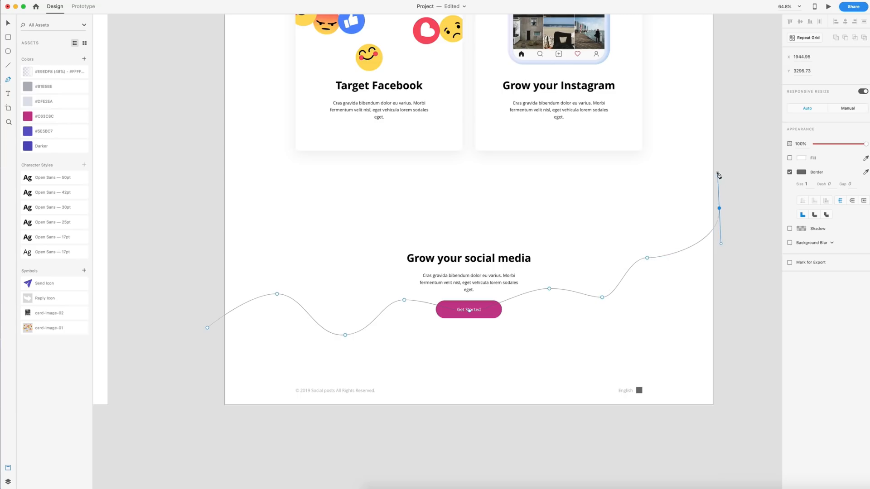
key("Escape")
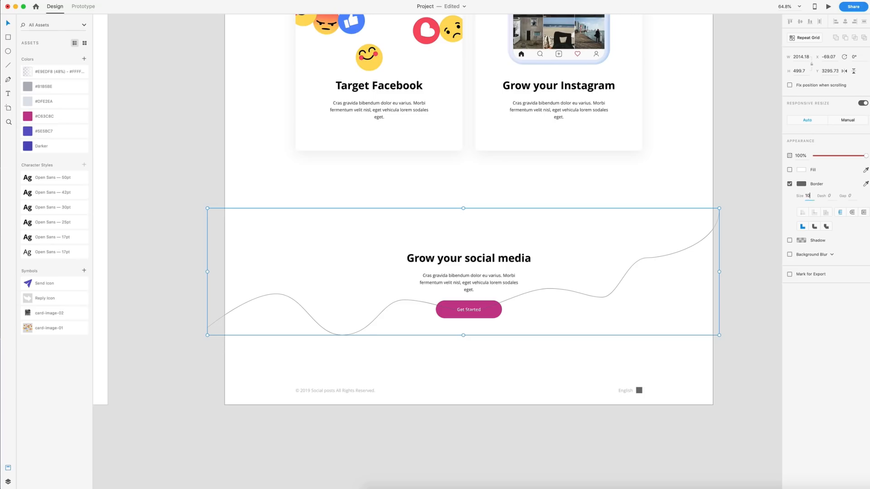
key("Return")
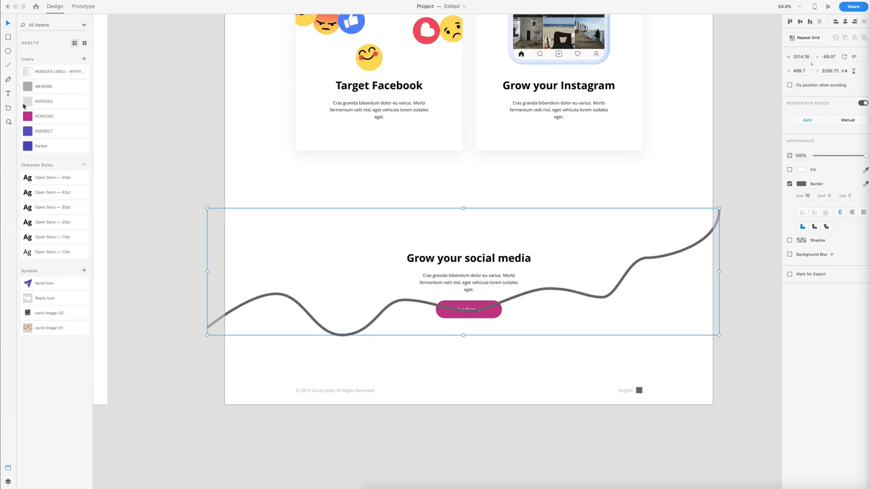
Step: Apply #DFE2EA to the wave's border, send it behind the section content and lower its opacity to 20%
right_click(64, 102)
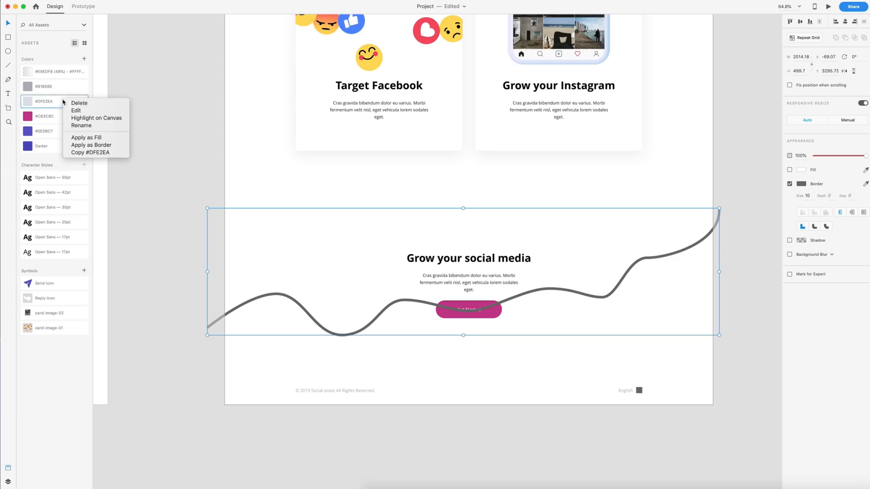
left_click(91, 145)
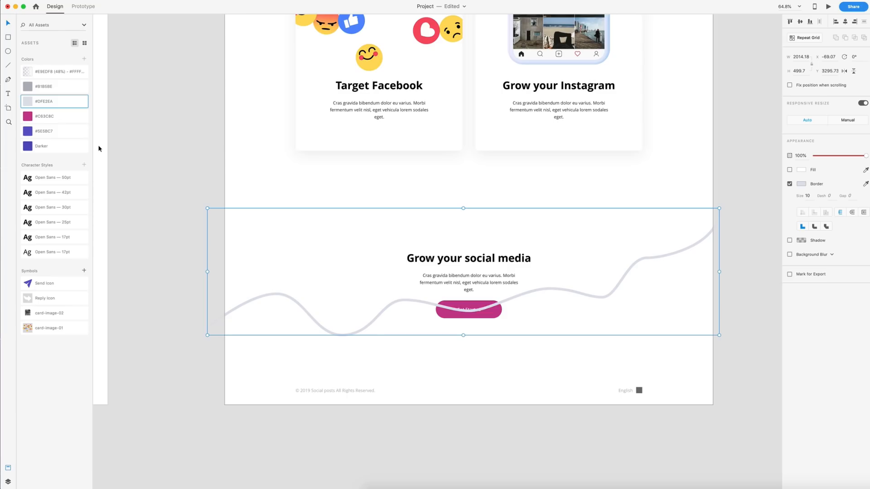
key("super+shift+[")
left_click_drag(834, 158, 826, 157)
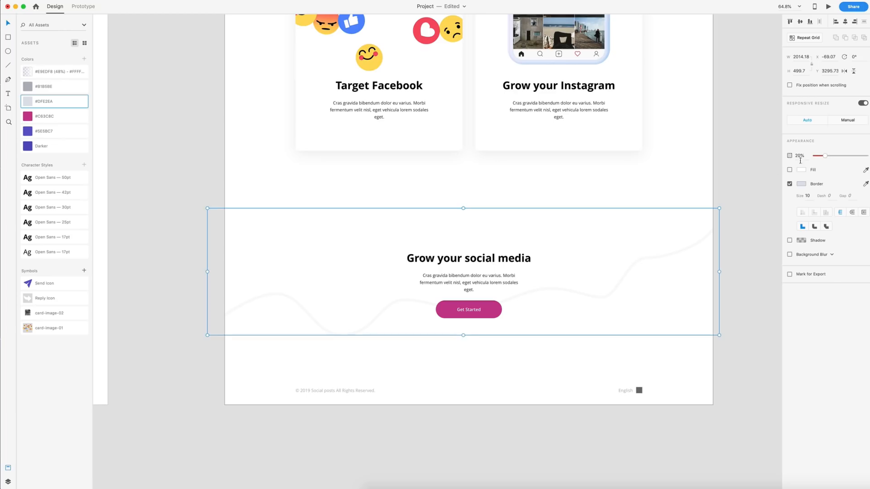
left_click(660, 186)
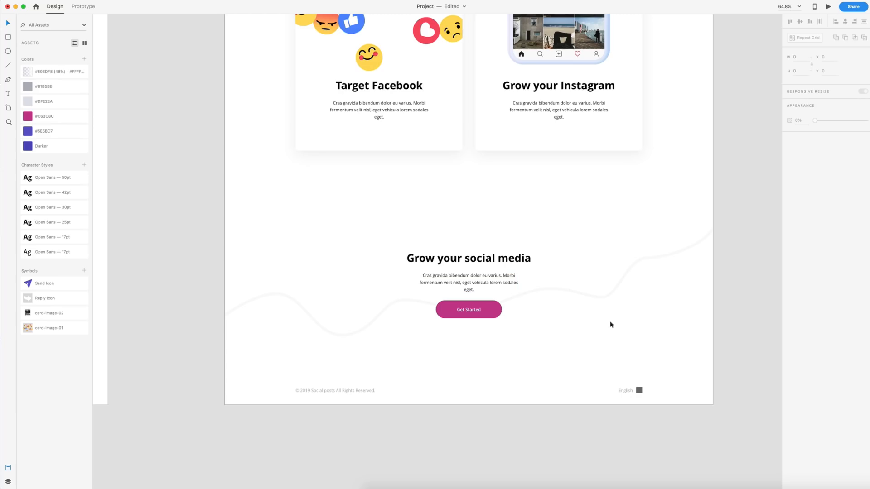
Step: Replace the grey square beside "English" in the footer with the Down Icon symbol
scroll(635, 330, "down", 2)
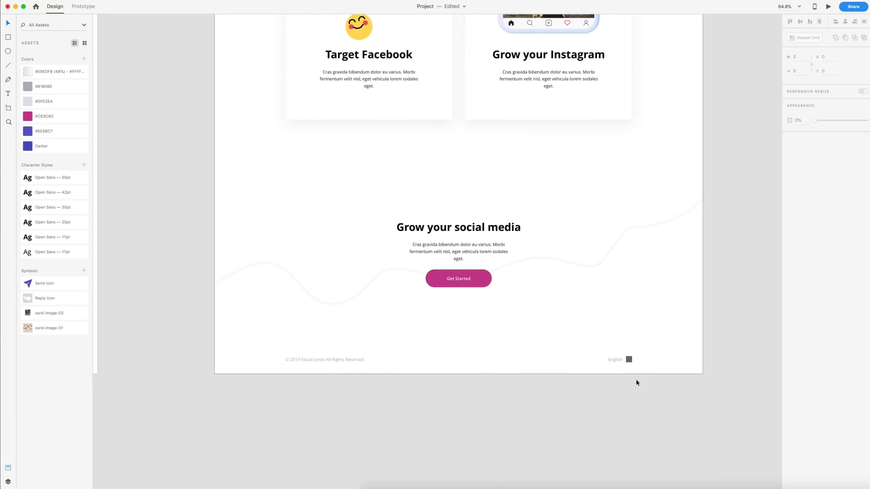
scroll(638, 372, "up", 5)
scroll(614, 332, "up", 2)
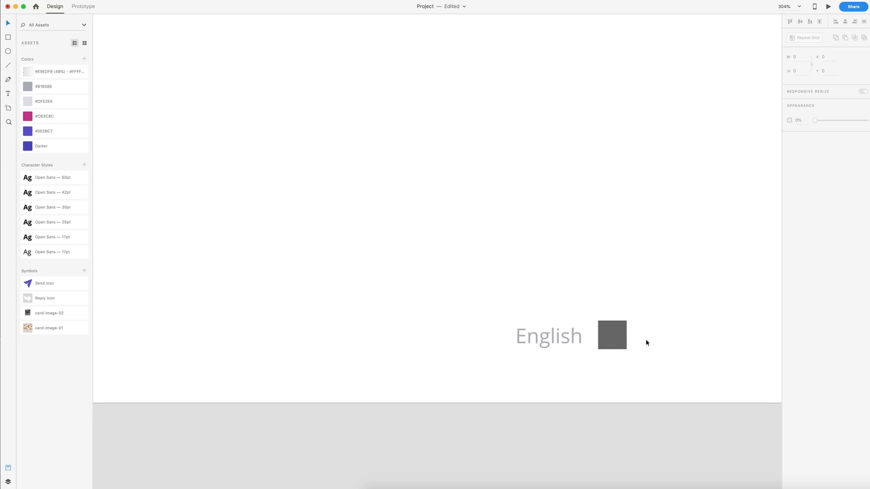
left_click(613, 341)
key("Delete")
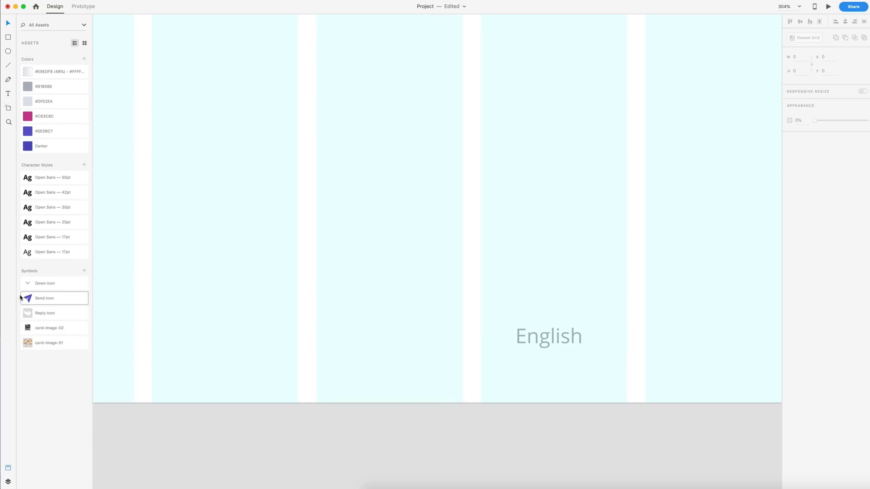
left_click_drag(36, 285, 612, 338)
left_click(647, 326)
Step: Hide the layout grid on the Design artboard after the footer edit
left_click(649, 329)
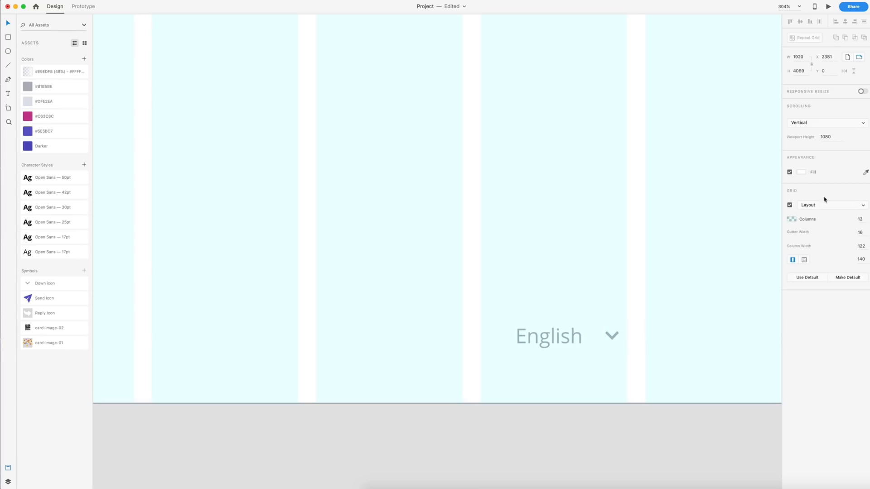
left_click(790, 205)
left_click(635, 450)
scroll(641, 448, "down", 5)
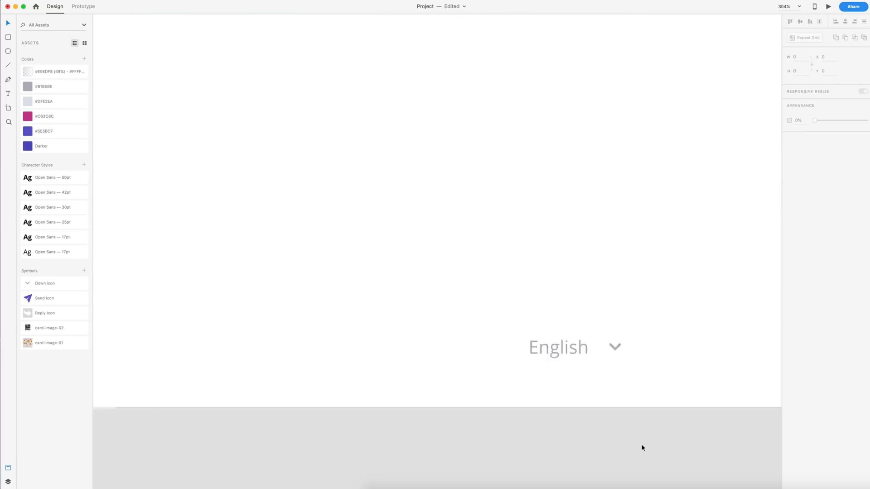
scroll(642, 448, "down", 4)
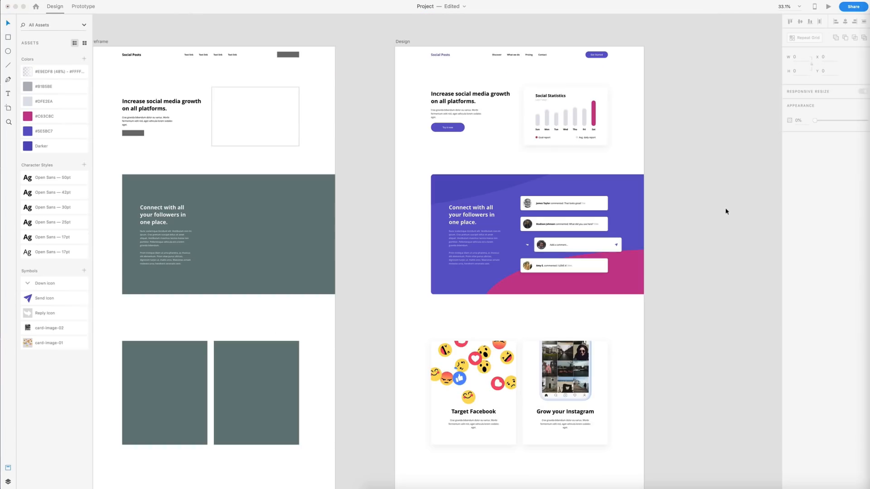
Step: Show the layout grid on the Design artboard for work on the hero section
left_click(725, 211)
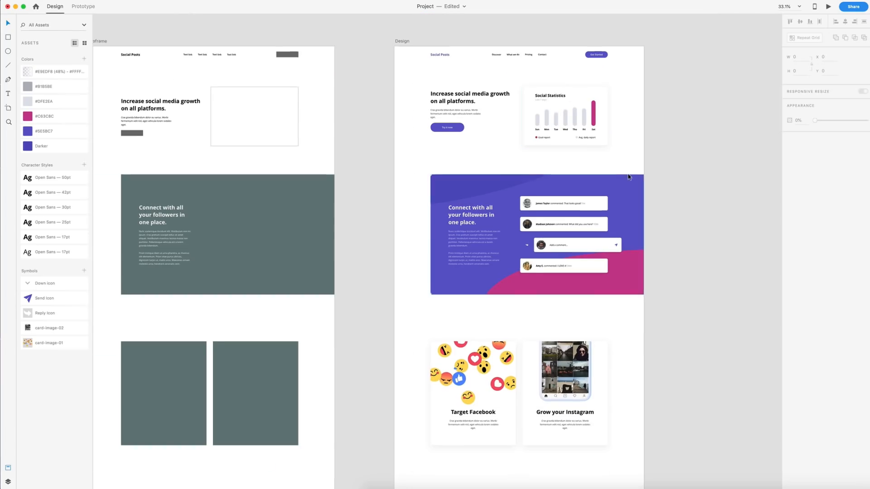
scroll(537, 145, "up", 5)
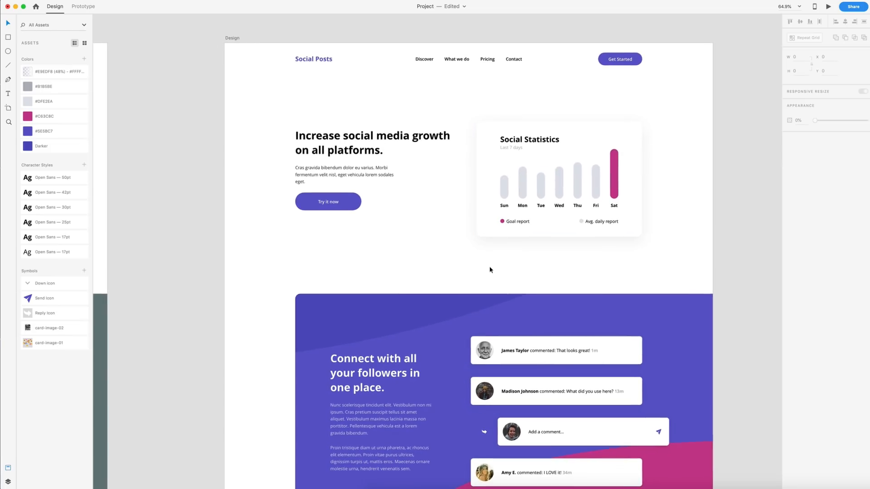
left_click(428, 248)
left_click(789, 205)
left_click(753, 213)
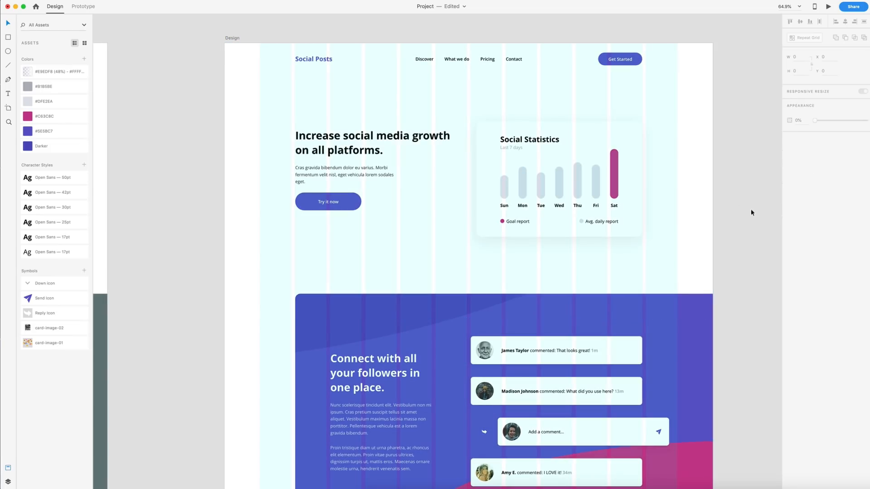
Step: Draw a closed triangle about 1247 × 1001 from the purple section's upper edge to just past the artboard's upper-right corner
key("p")
left_click(401, 293)
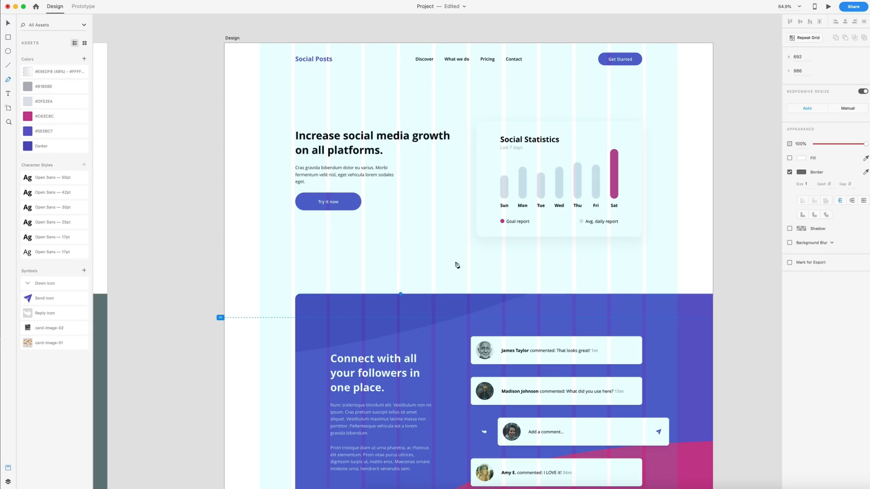
left_click(718, 40)
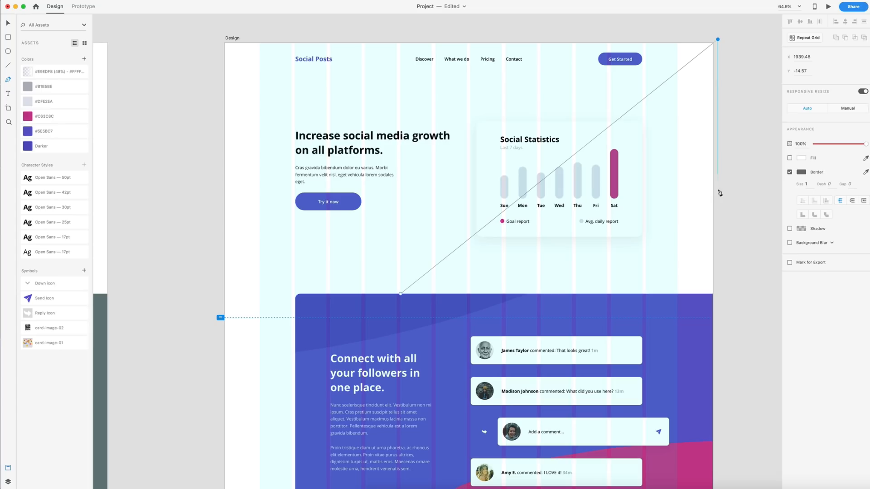
left_click(718, 294)
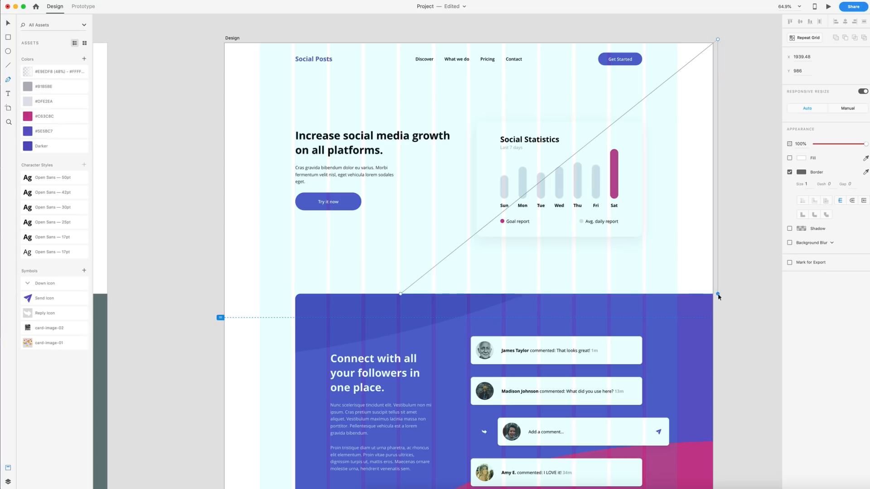
left_click(401, 294)
Step: Remove the hero triangle's border and fill it with the saved #E9EDF8 (48%) to #FFFFFF gradient
left_click(790, 173)
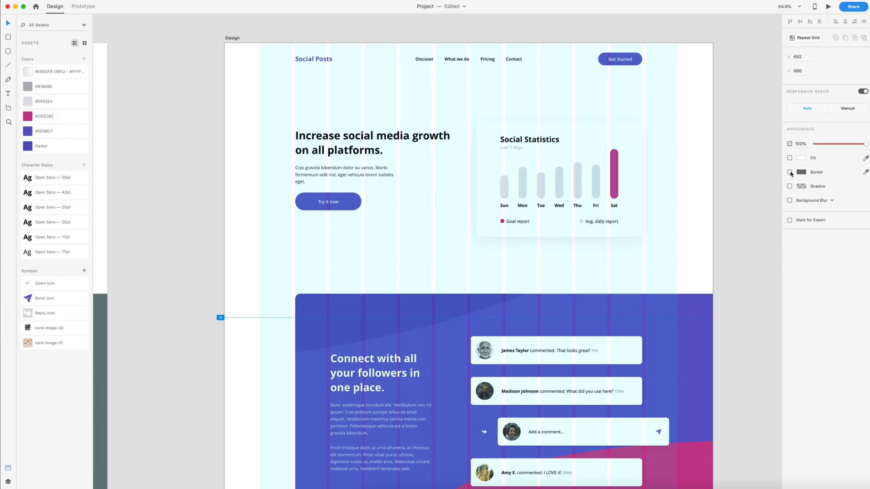
left_click(789, 158)
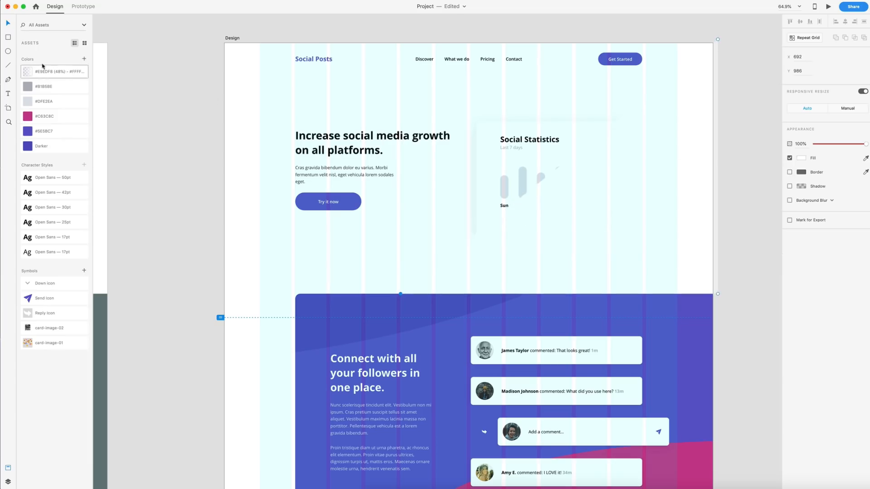
left_click(28, 73)
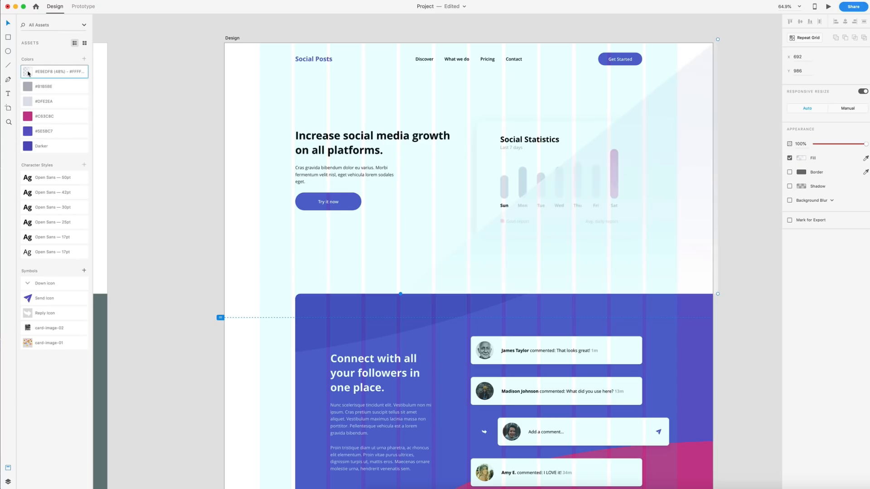
Step: Angle the hero triangle's gradient diagonally, with #E9EDF8 at the lower left and #FFFFFF near the upper-right corner
left_click(801, 158)
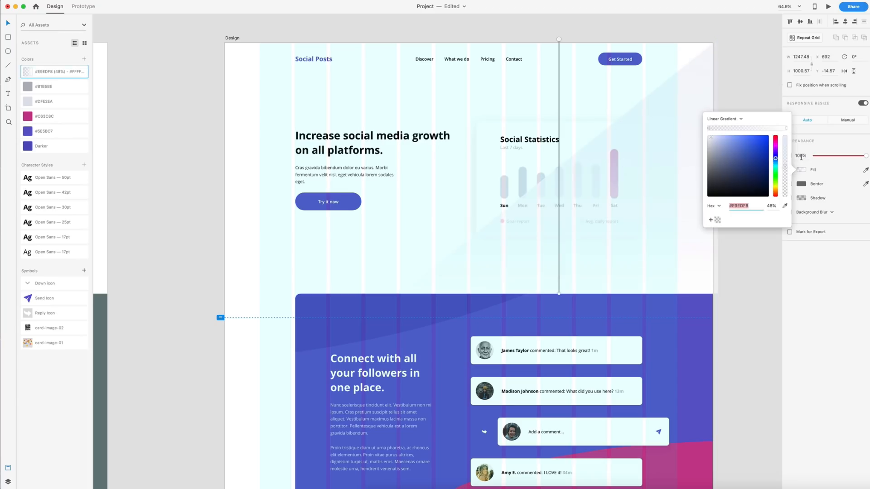
left_click_drag(559, 39, 481, 211)
left_click_drag(561, 294, 644, 92)
left_click_drag(481, 212, 425, 245)
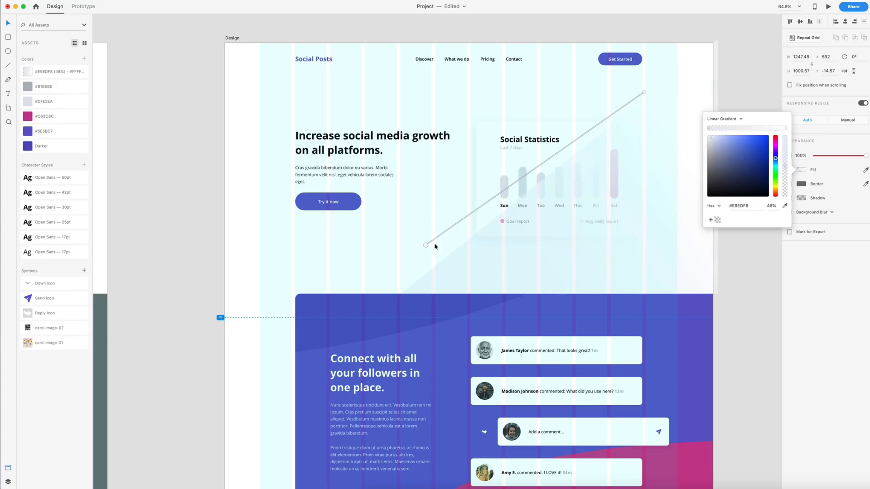
left_click_drag(643, 92, 686, 60)
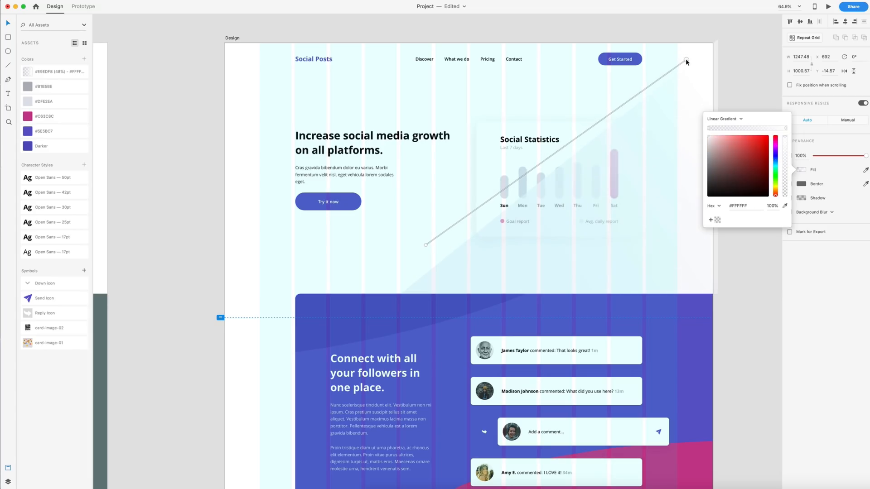
left_click(747, 62)
Step: Send the gradient triangle behind the Social Statistics card
left_click(680, 102)
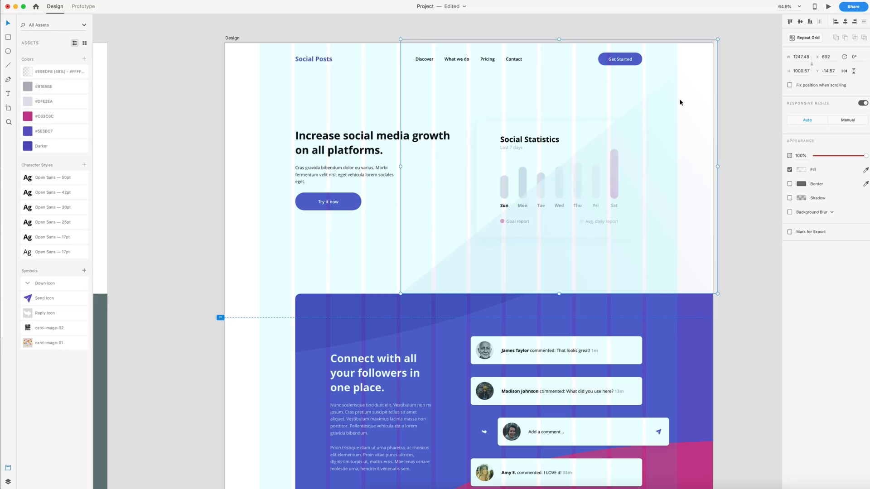
key("super+bracketleft")
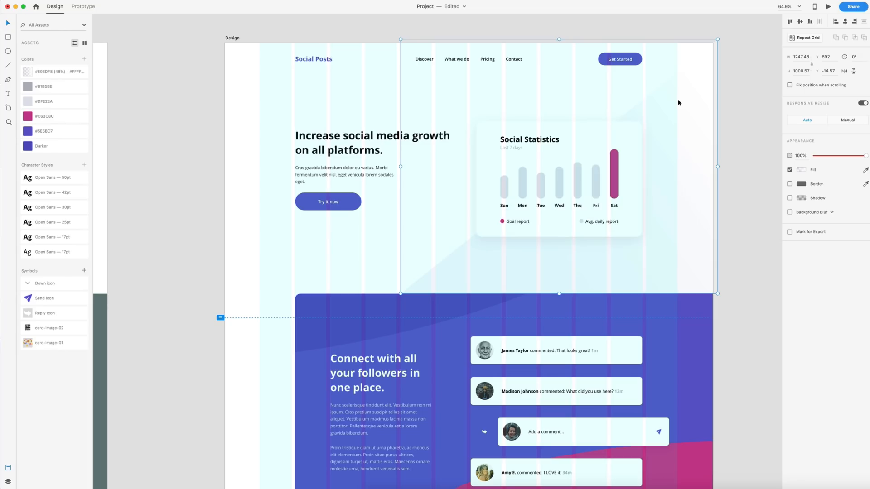
left_click(741, 102)
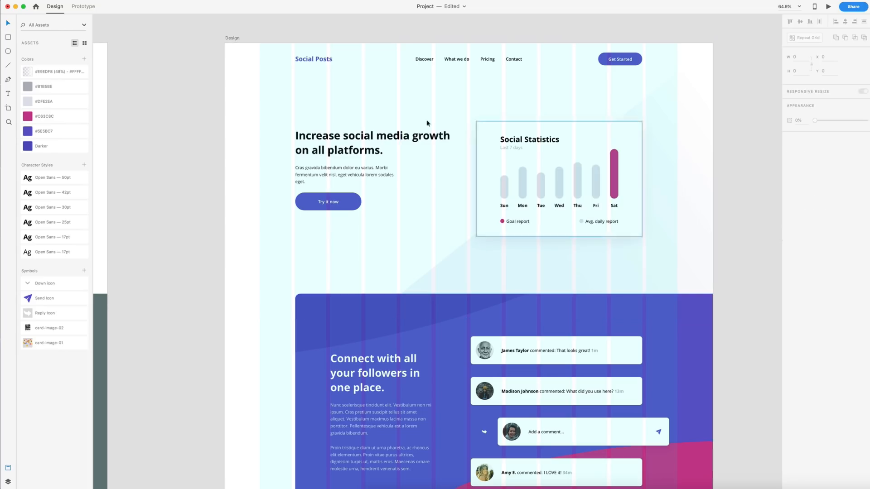
Step: Turn off the layout grid on the Design artboard with the hero background in place
left_click(364, 96)
left_click(789, 206)
left_click(758, 194)
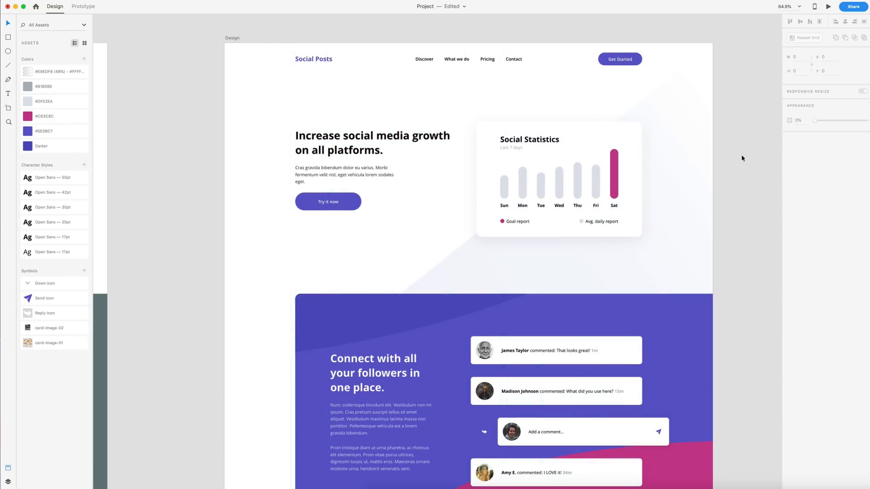
Step: Place a copy of the gradient triangle, rotated 180°, at the artboard's left edge directly under the purple section, behind the cards
scroll(695, 143, "down", 3)
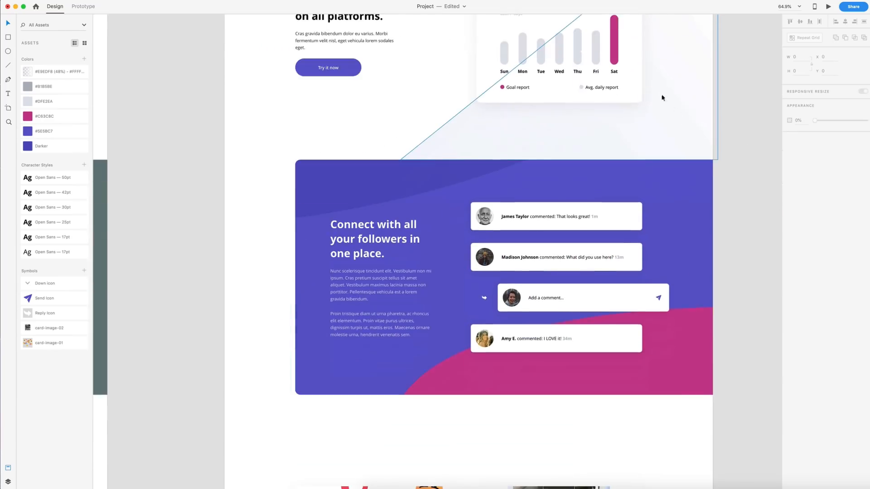
left_click_drag(659, 89, 483, 446, "alt")
scroll(495, 409, "down", 3)
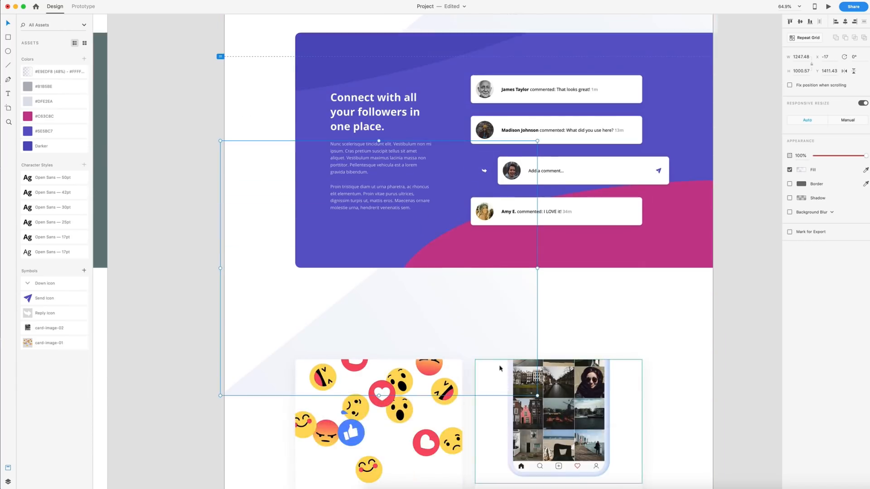
scroll(500, 368, "down", 3)
left_click_drag(447, 186, 444, 258)
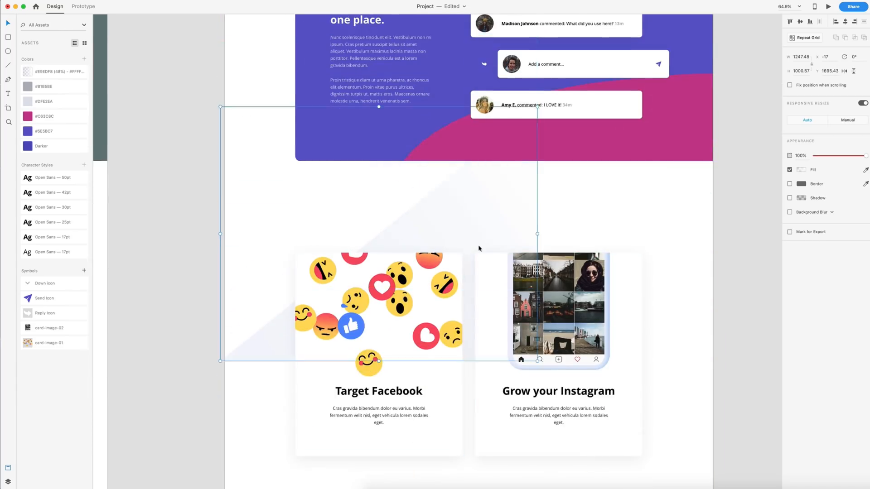
scroll(478, 245, "down", 2)
left_click_drag(462, 141, 474, 185)
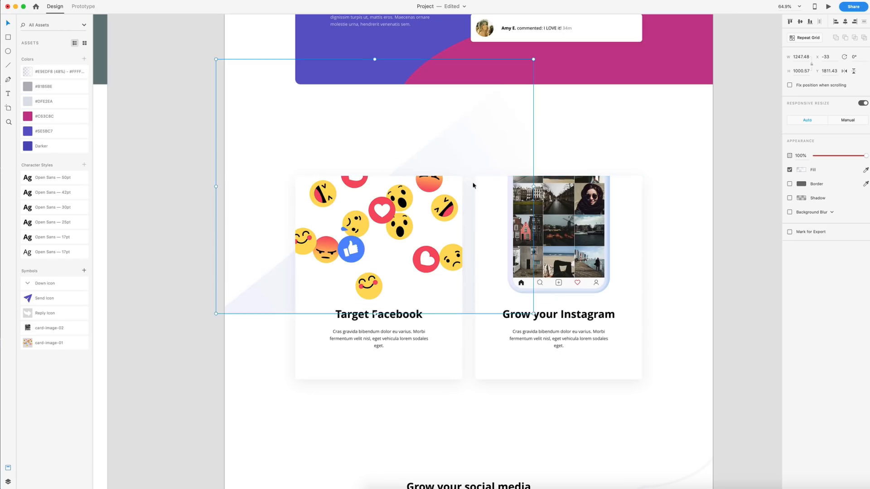
left_click_drag(534, 314, 293, 137)
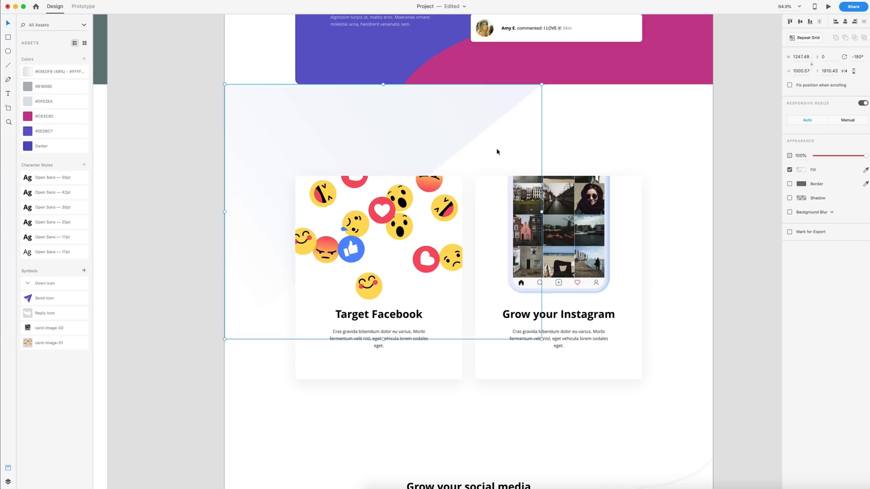
Step: Reverse the rotated triangle's gradient so #FFFFFF sits at its upper right and the tinted end beyond its lower left
left_click(801, 170)
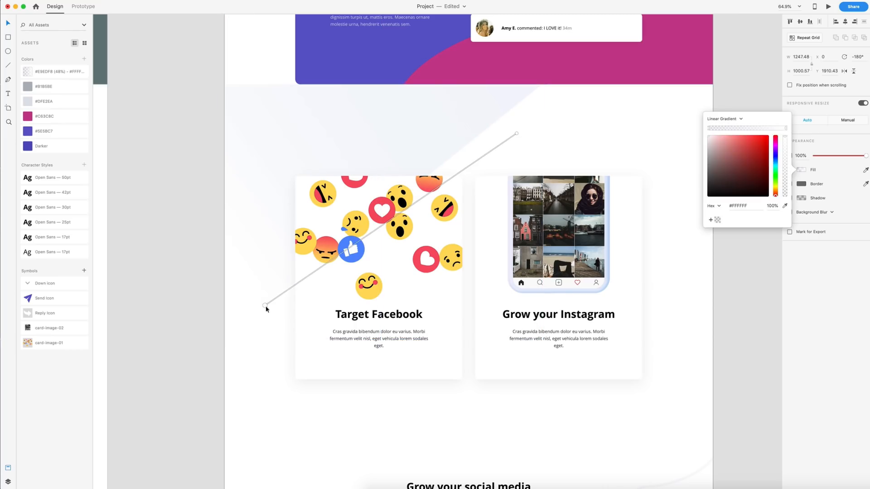
left_click_drag(266, 306, 552, 111)
left_click(516, 134)
left_click_drag(517, 136, 254, 377)
left_click(675, 134)
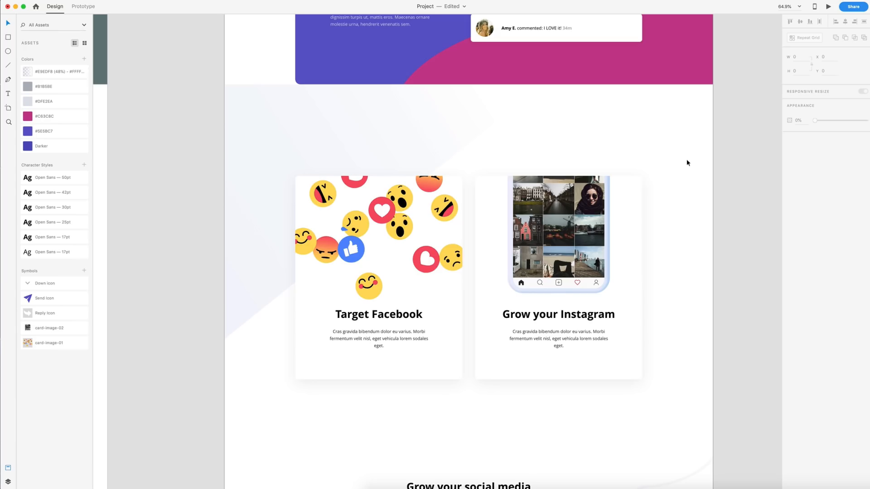
Step: Review the finished landing page from the header downward
scroll(687, 163, "up", 10)
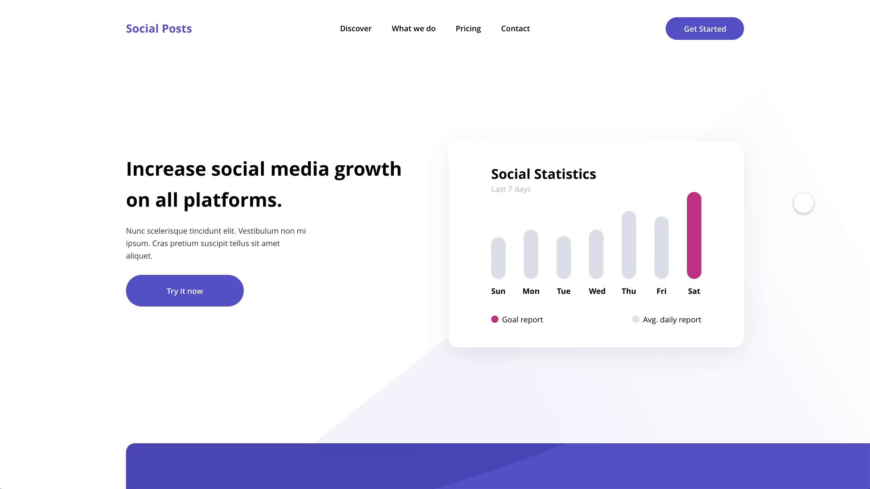
scroll(804, 203, "down", 12)
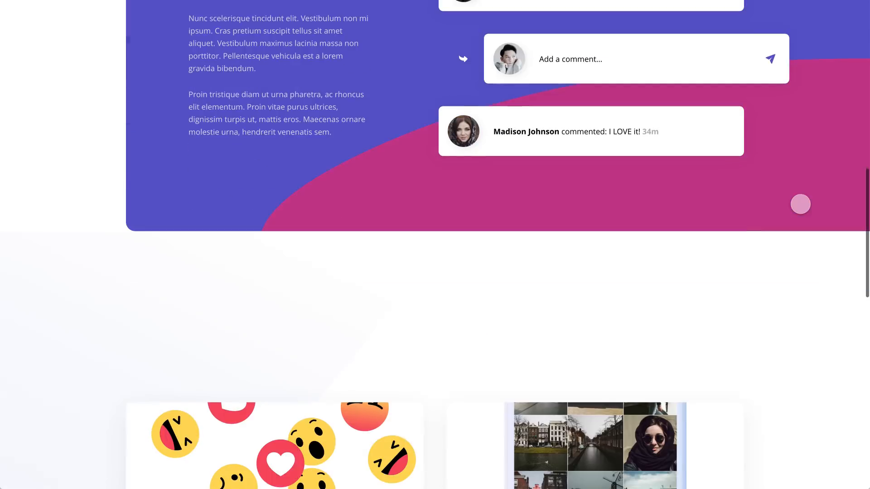
scroll(800, 204, "down", 14)
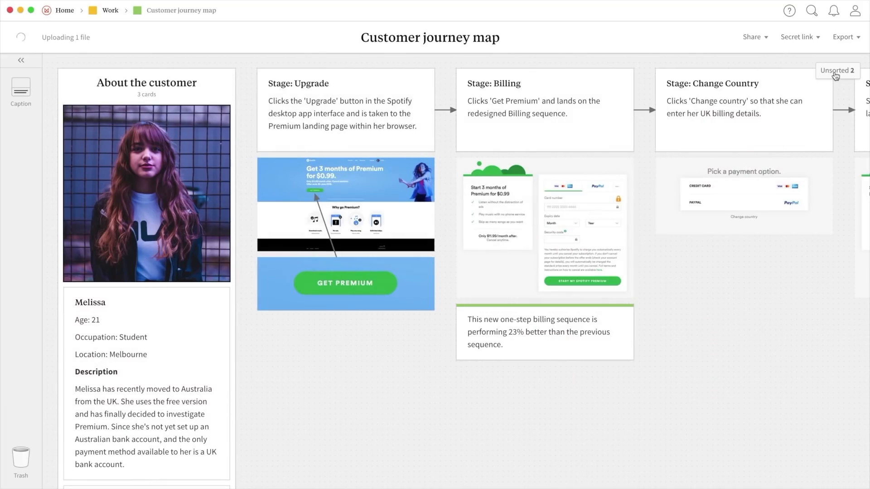
Step: Switch to Milanote and move an unsorted image onto the Customer journey map board under "Stage: Change Country"
left_click(835, 74)
left_click_drag(802, 136, 774, 269)
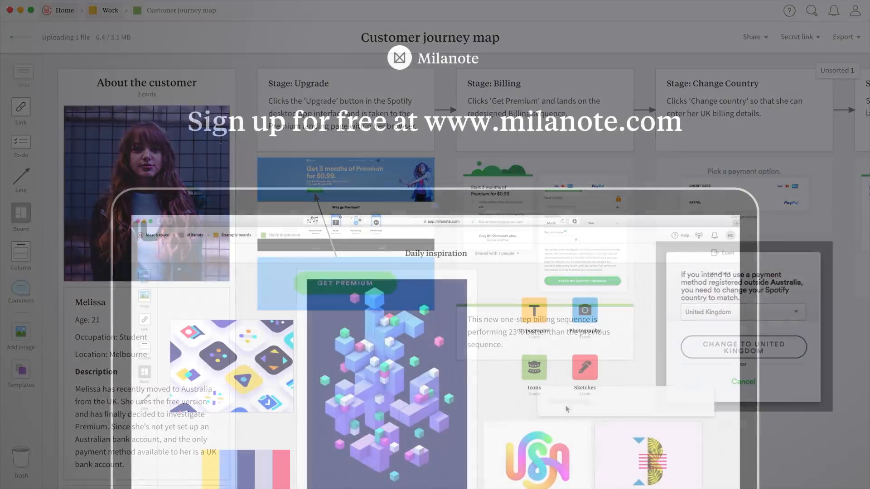